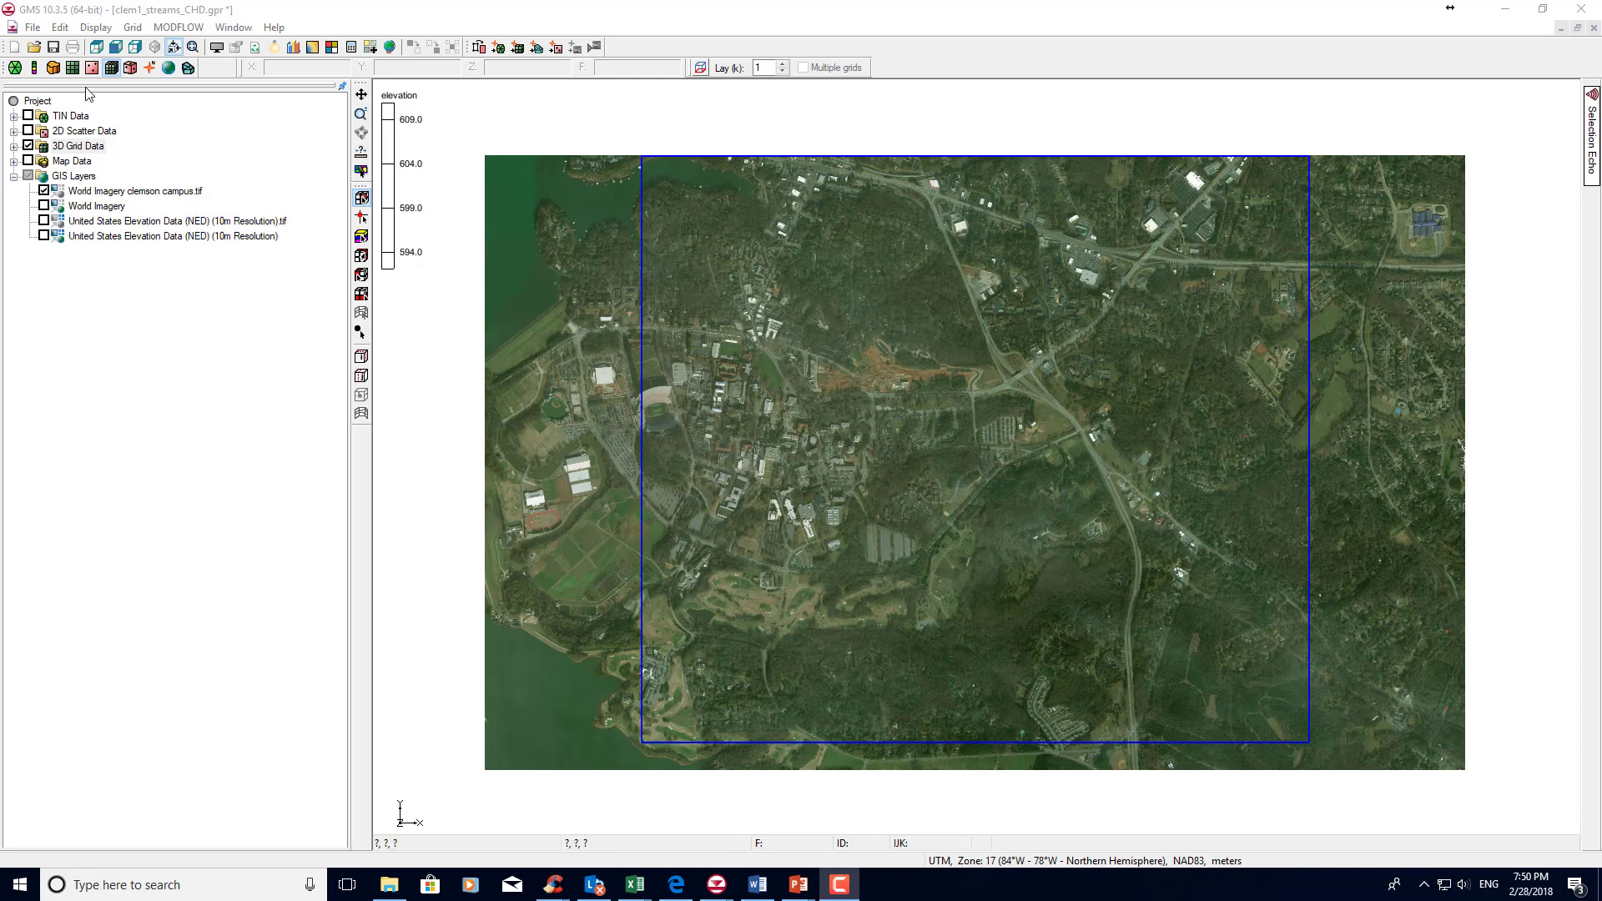
Open the online maps catalogue and view the World Imagery source.
click(33, 28)
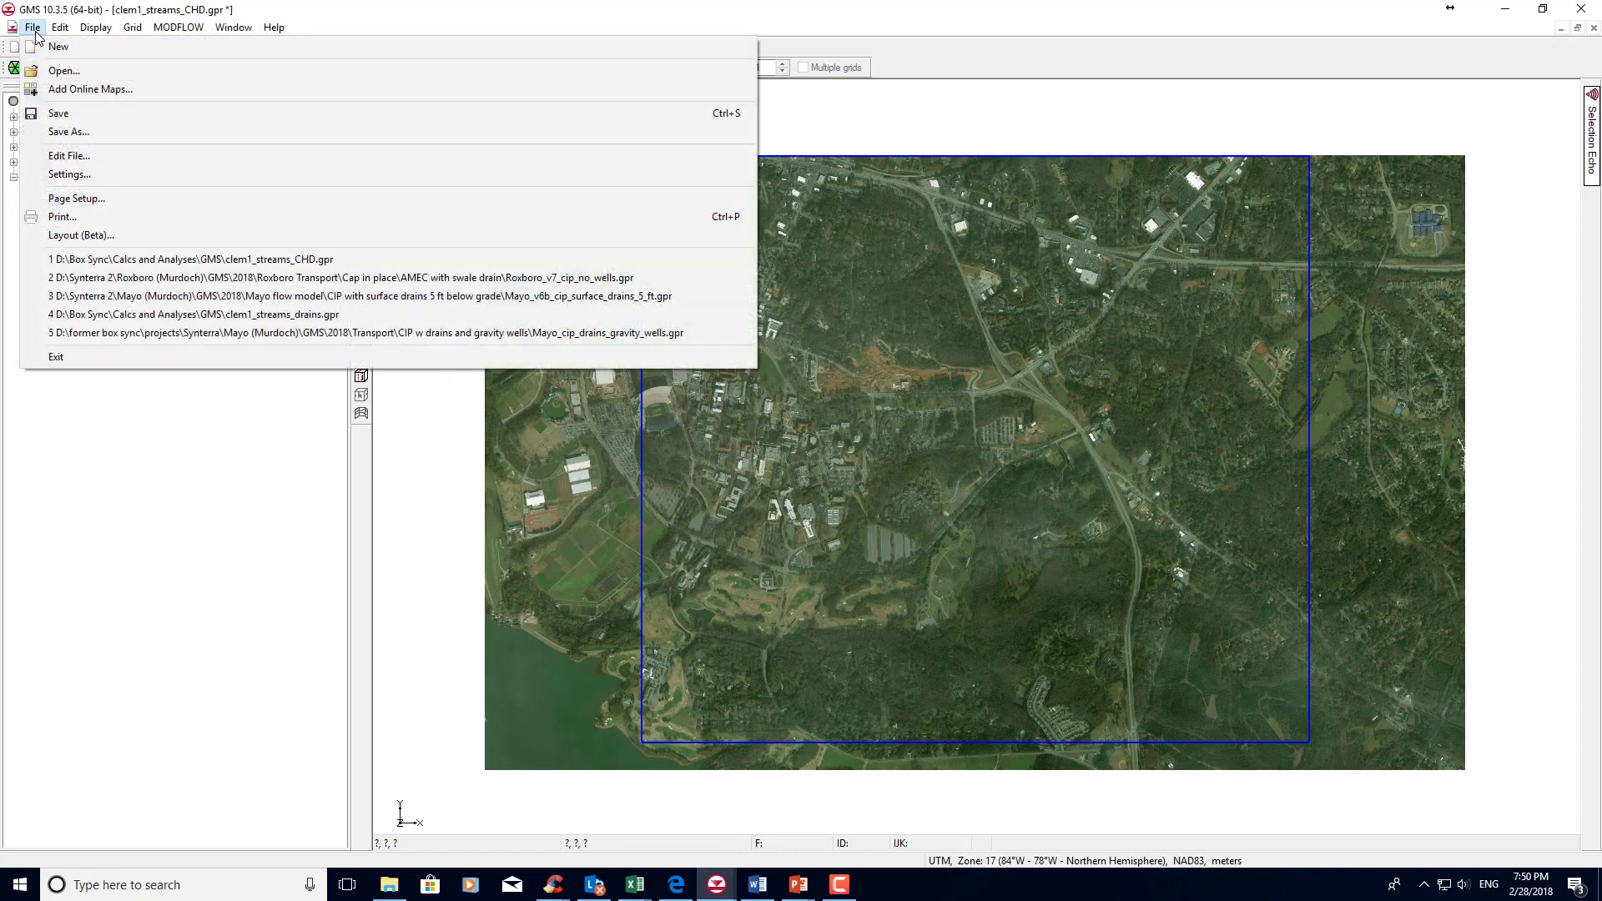
click(58, 90)
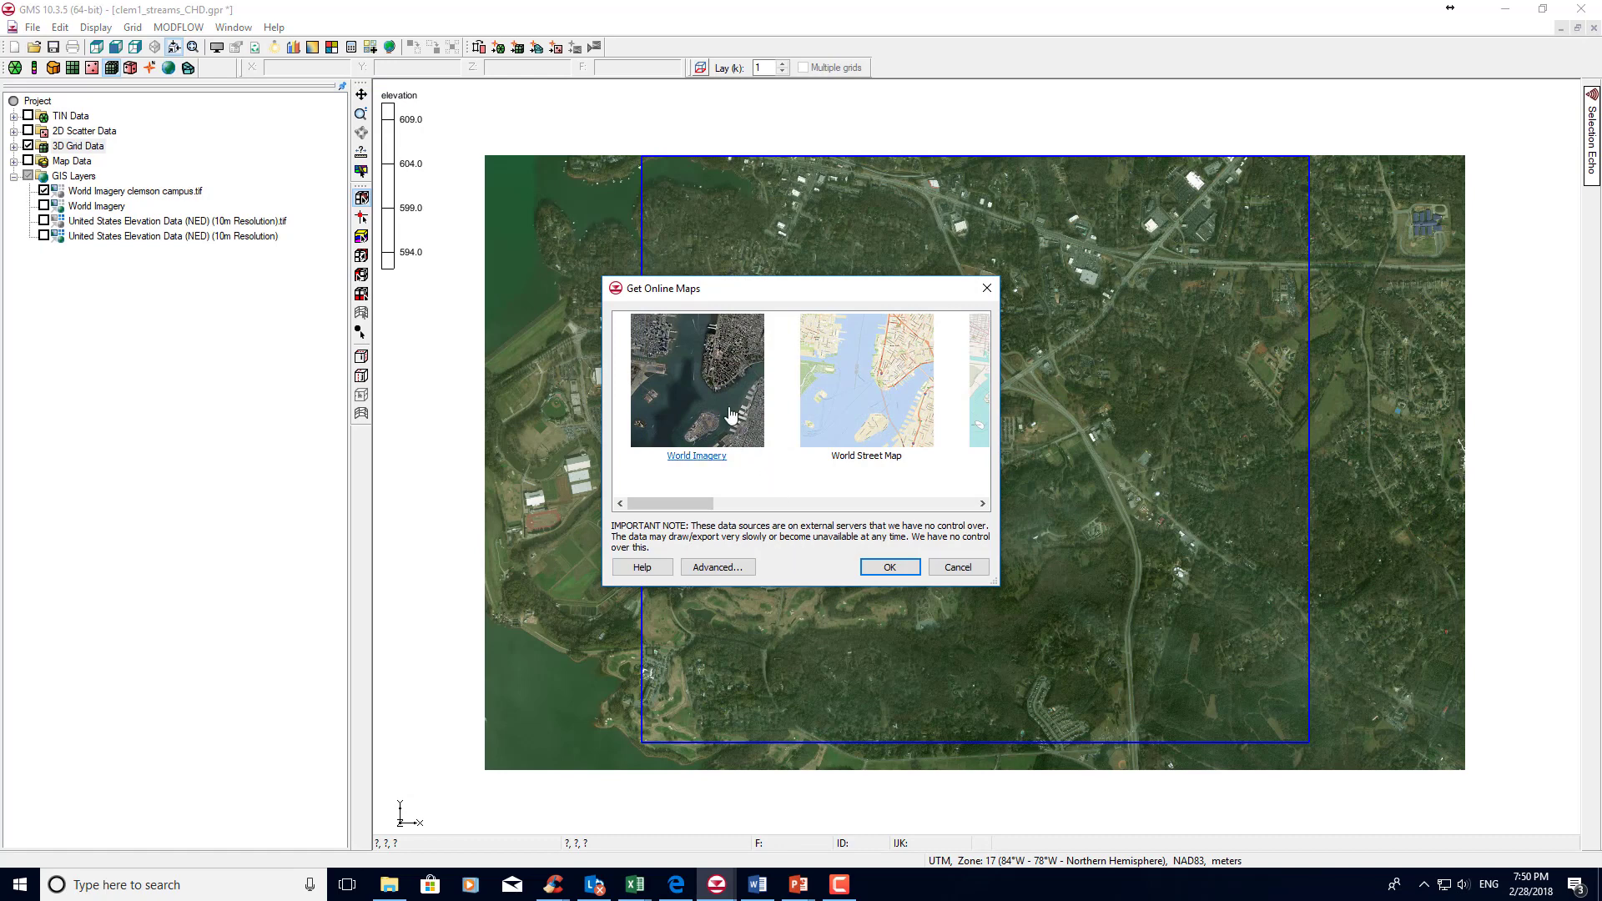
click(888, 567)
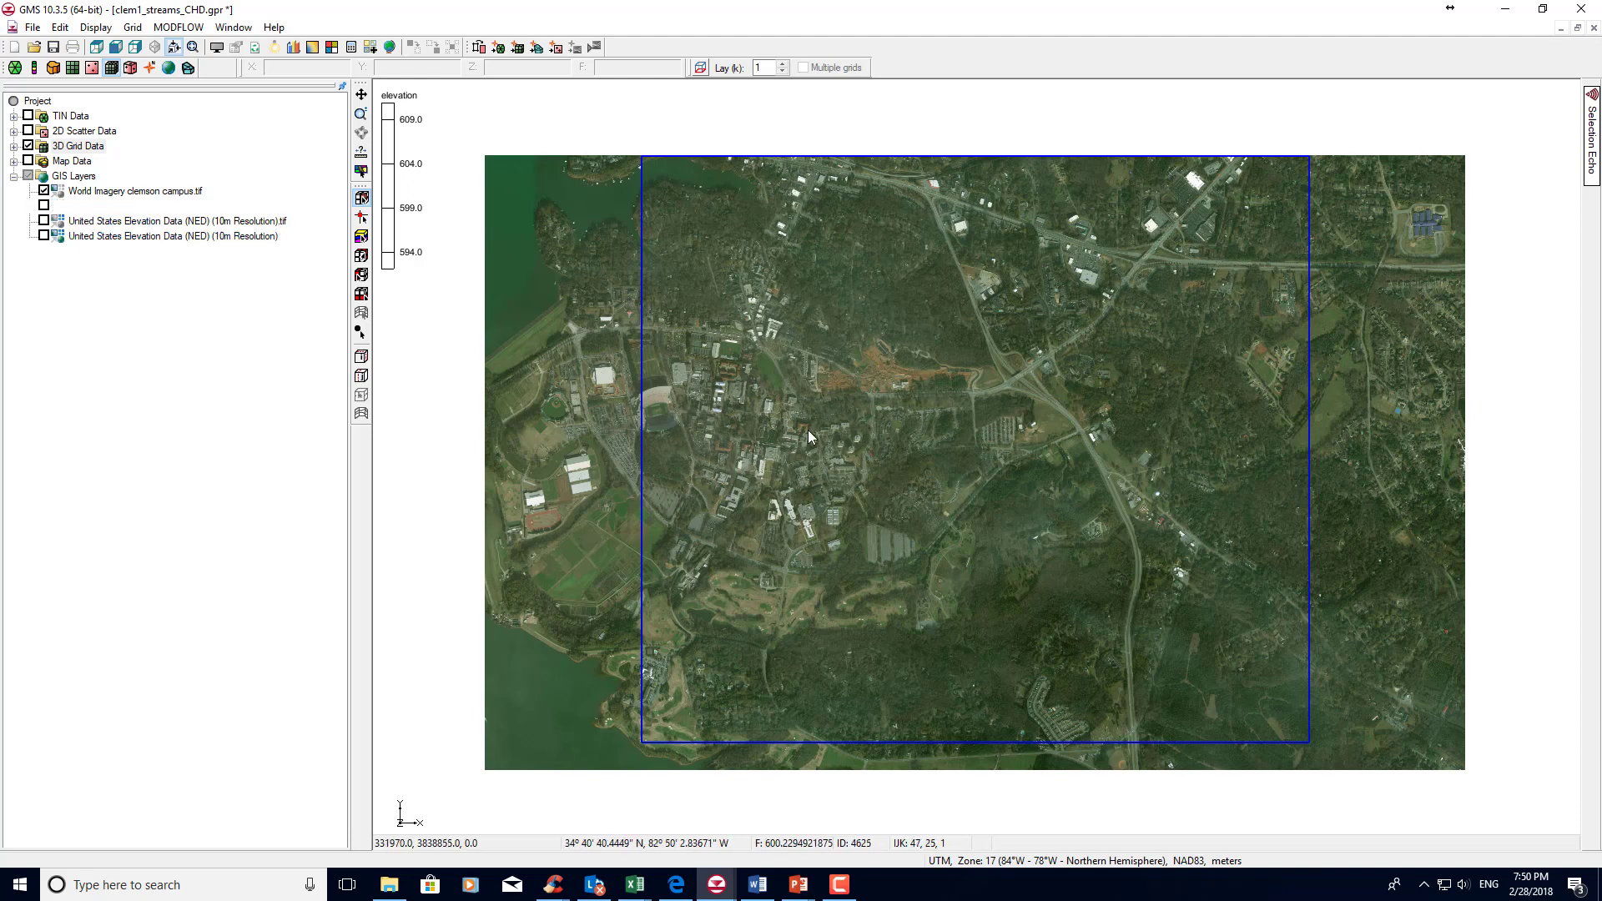
Try to export the online World Imagery layer at resampling ratio 2.0 as the GeoTIFF "World Imagery clemson campus" in Documents.
right_click(75, 214)
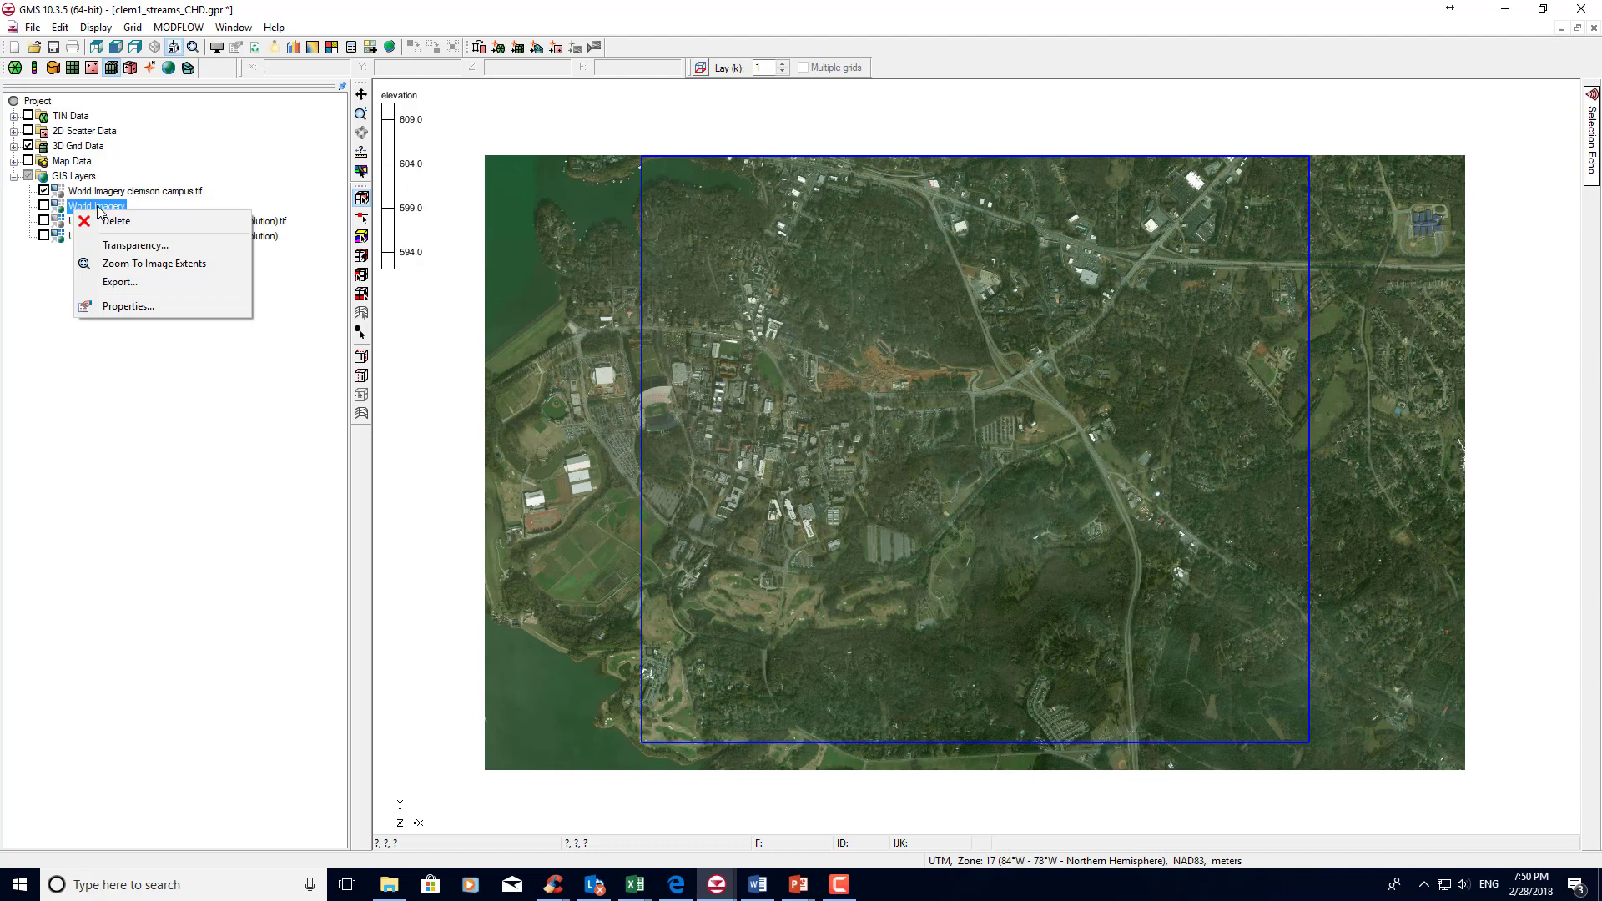
click(108, 284)
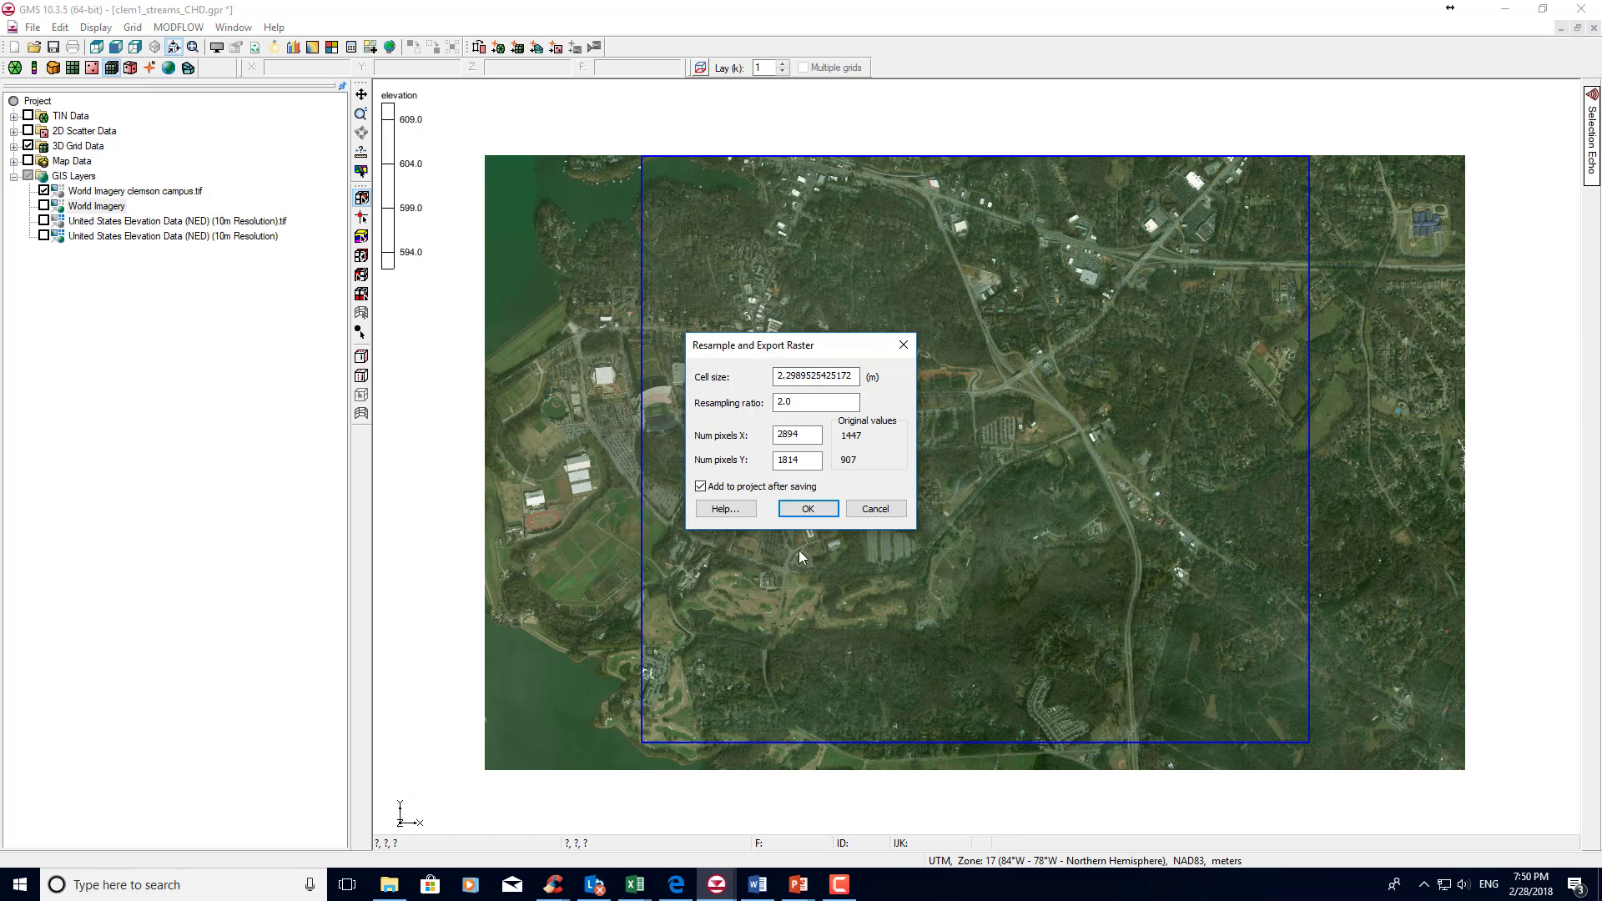
click(808, 510)
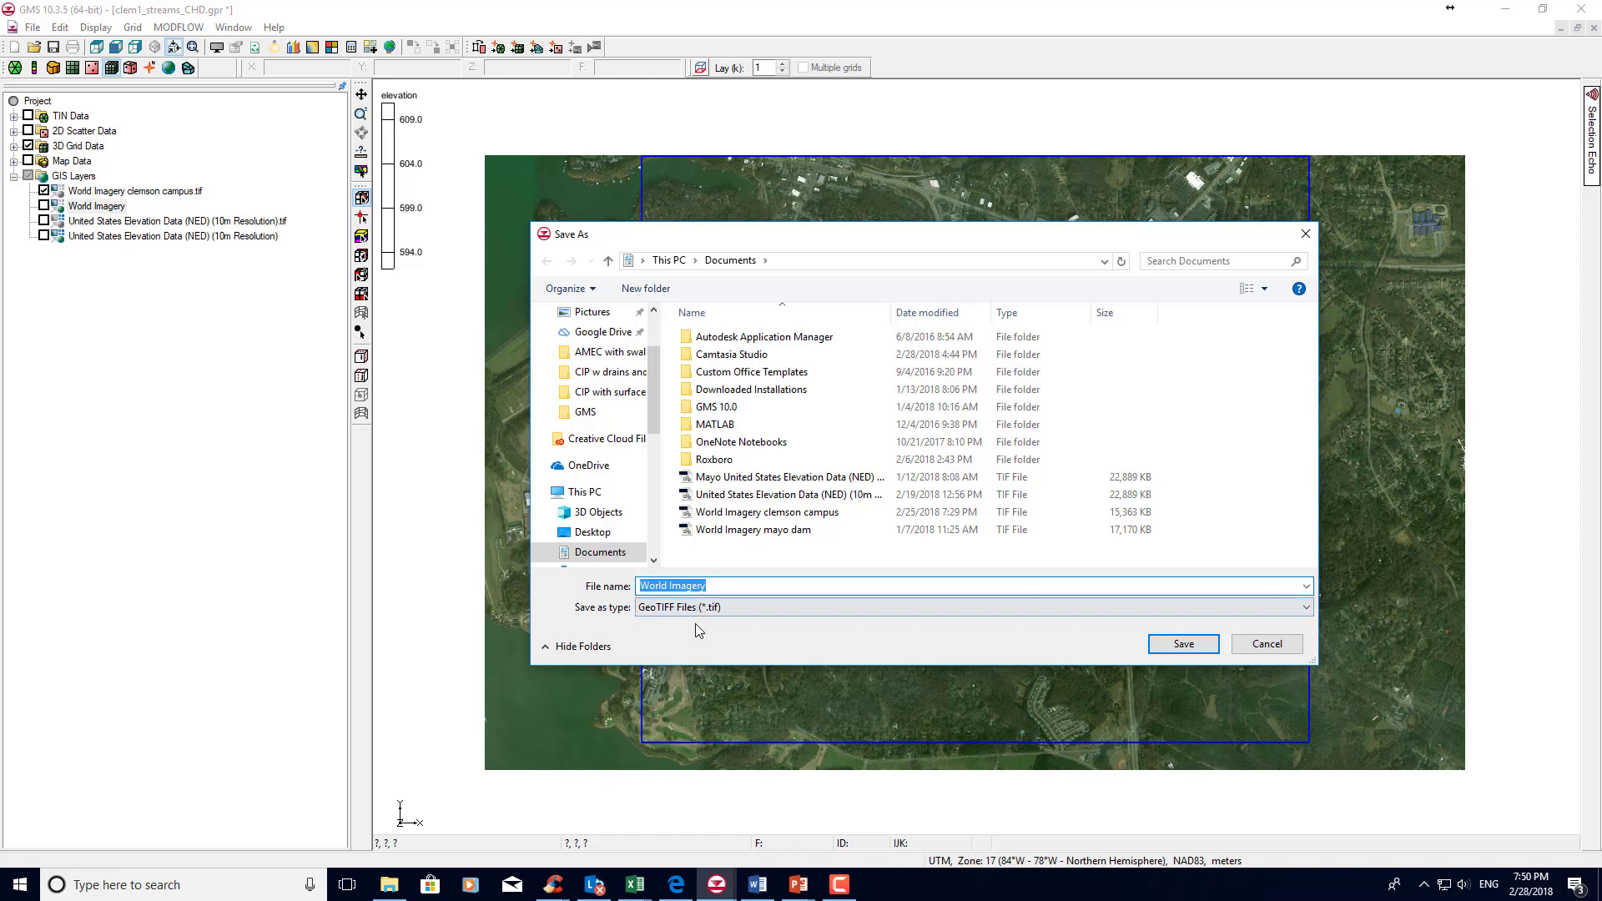
click(730, 584)
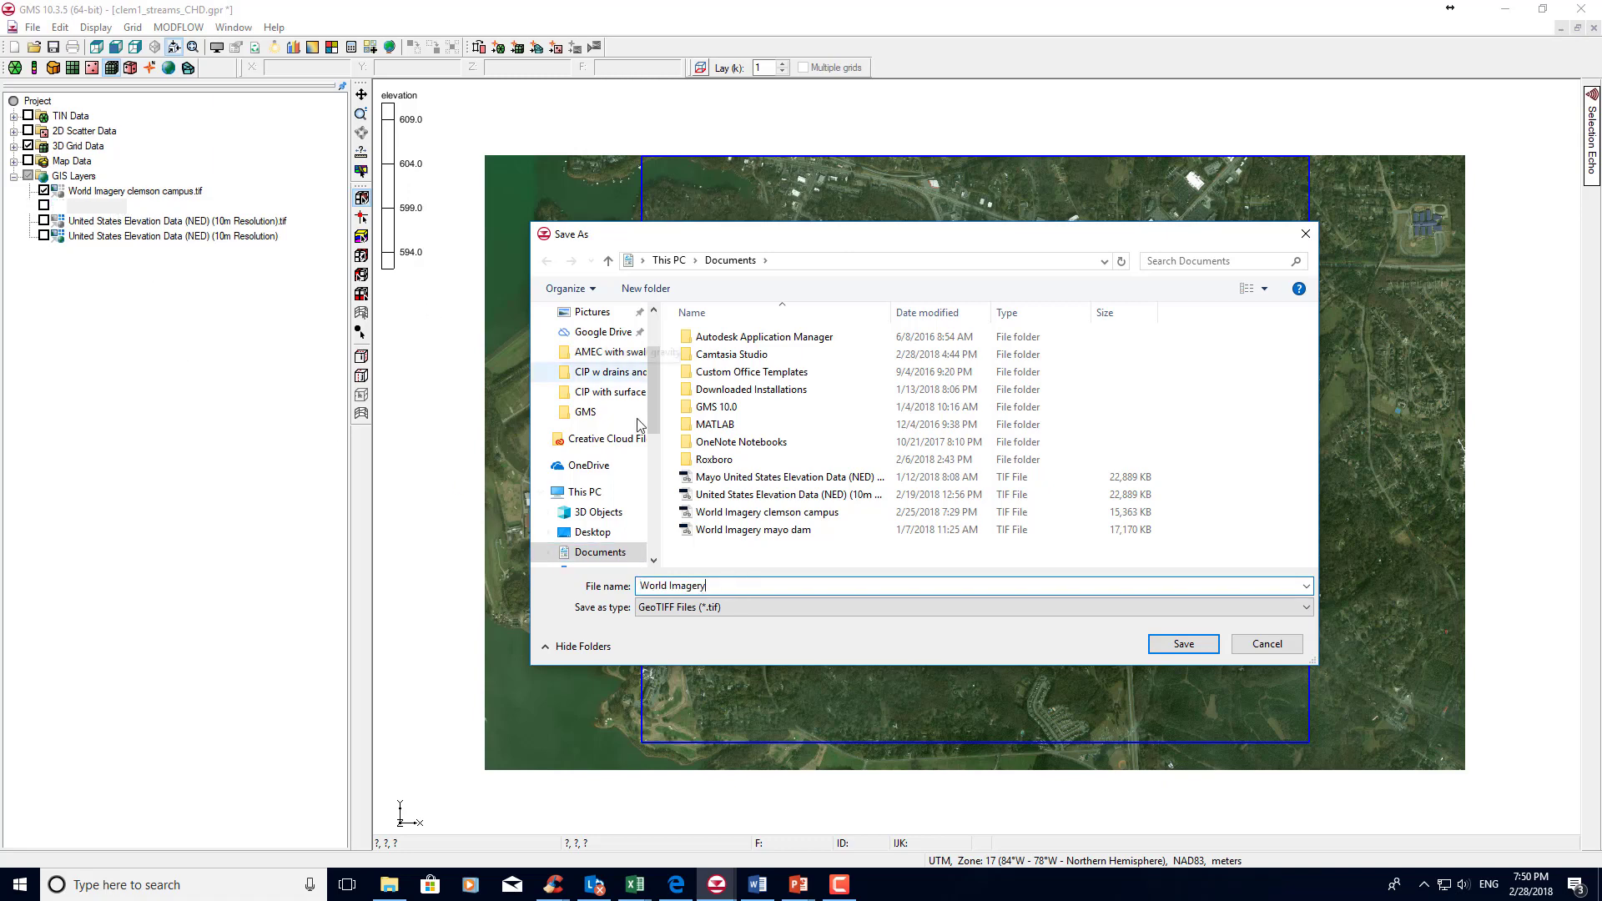
click(759, 517)
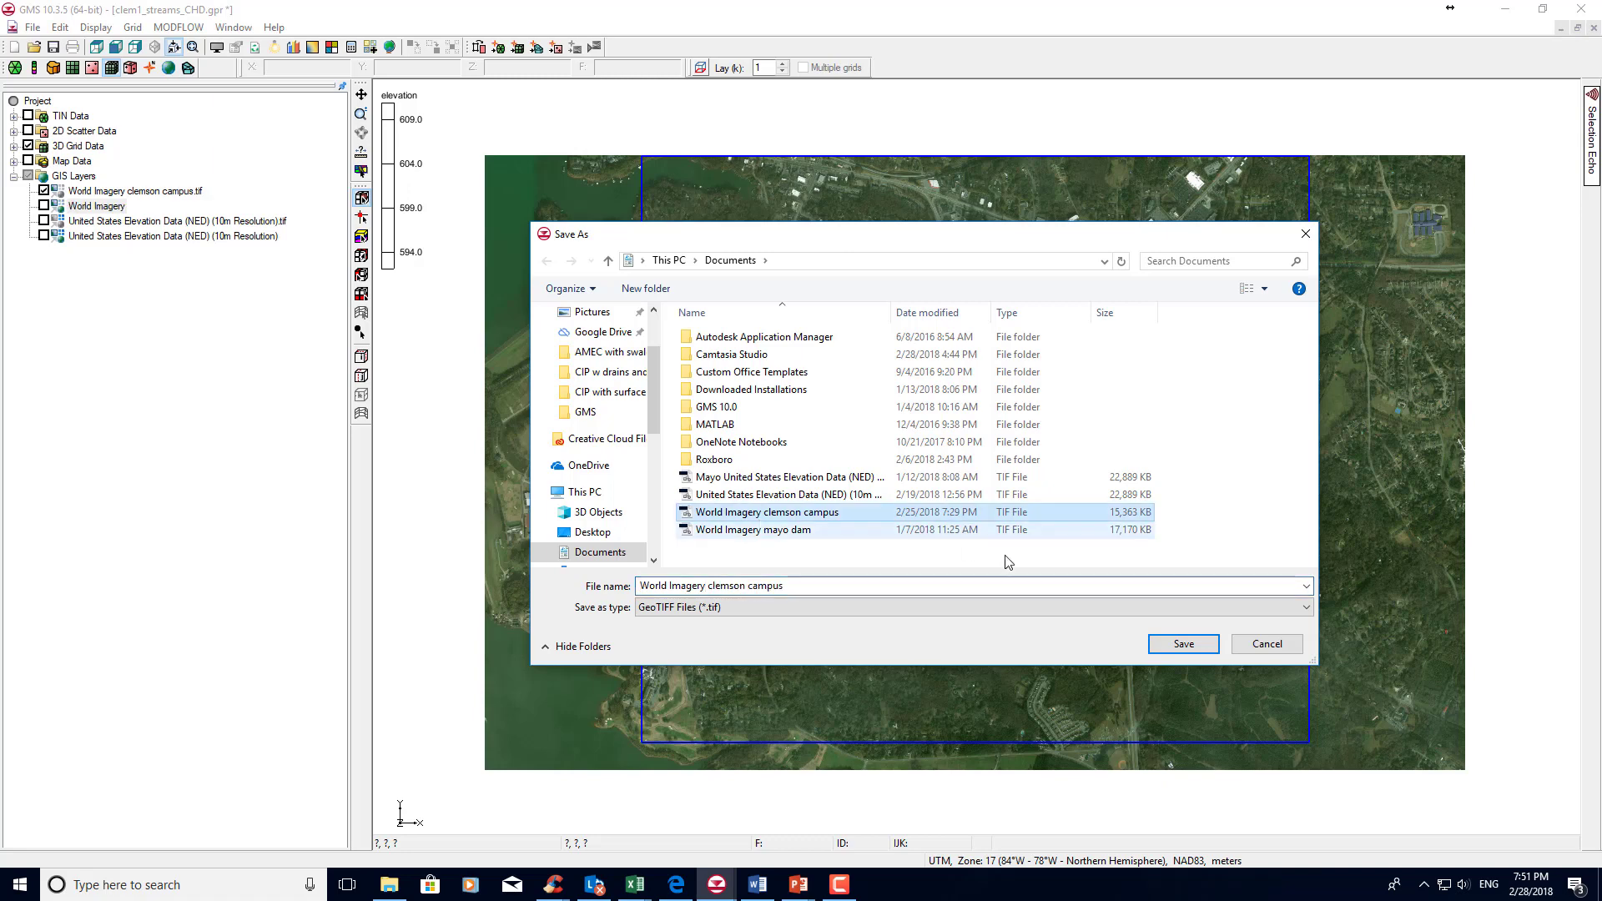
click(1182, 644)
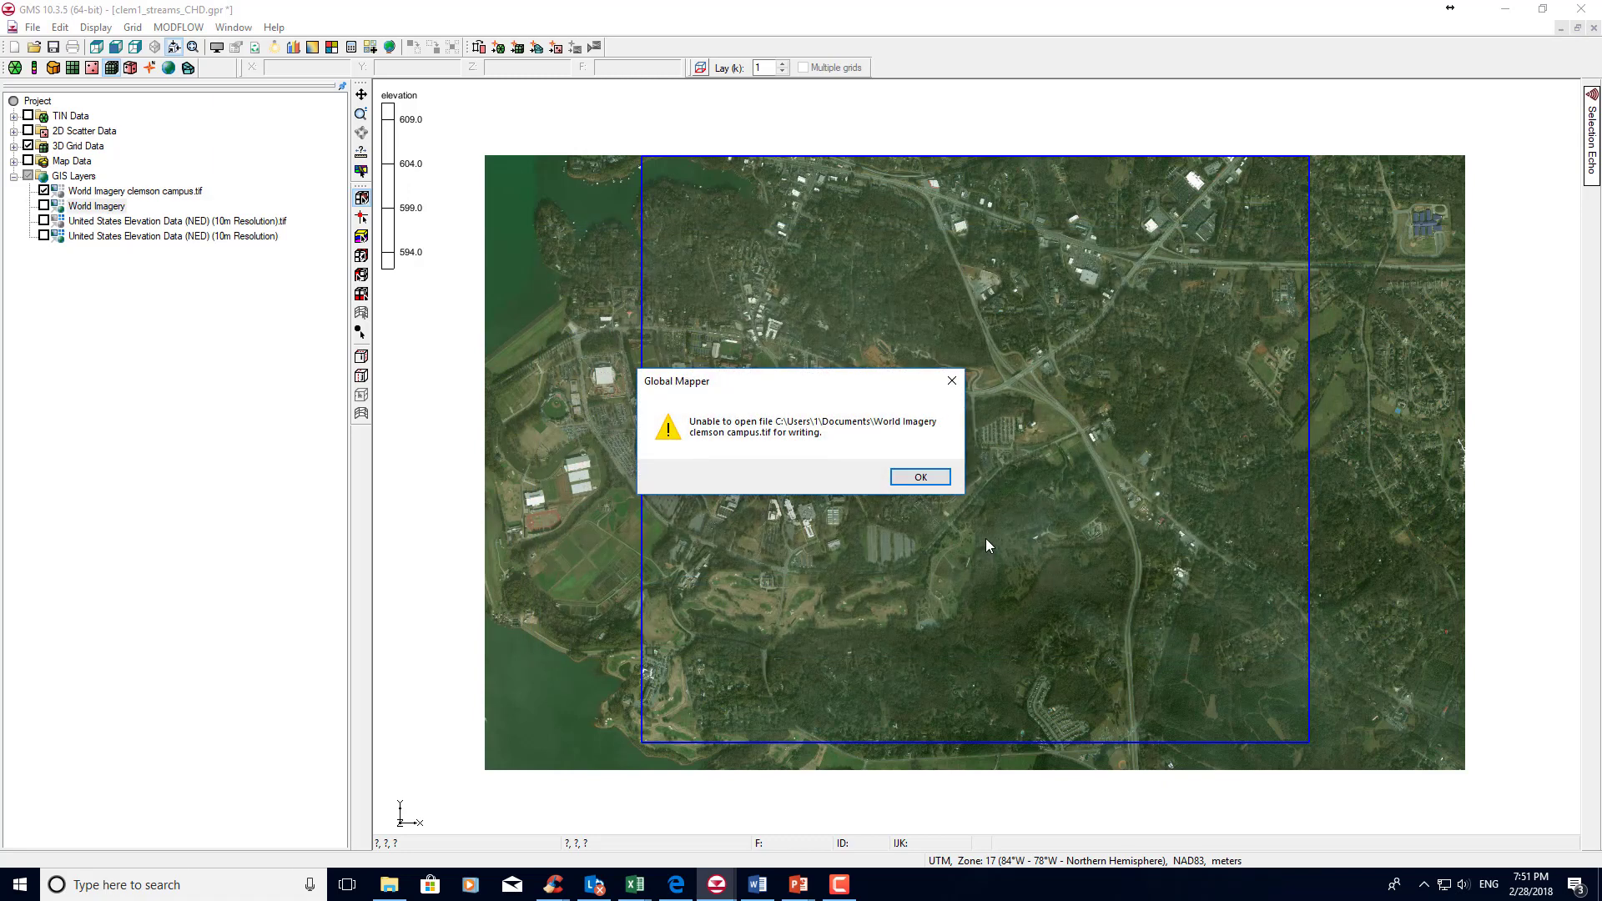
click(921, 477)
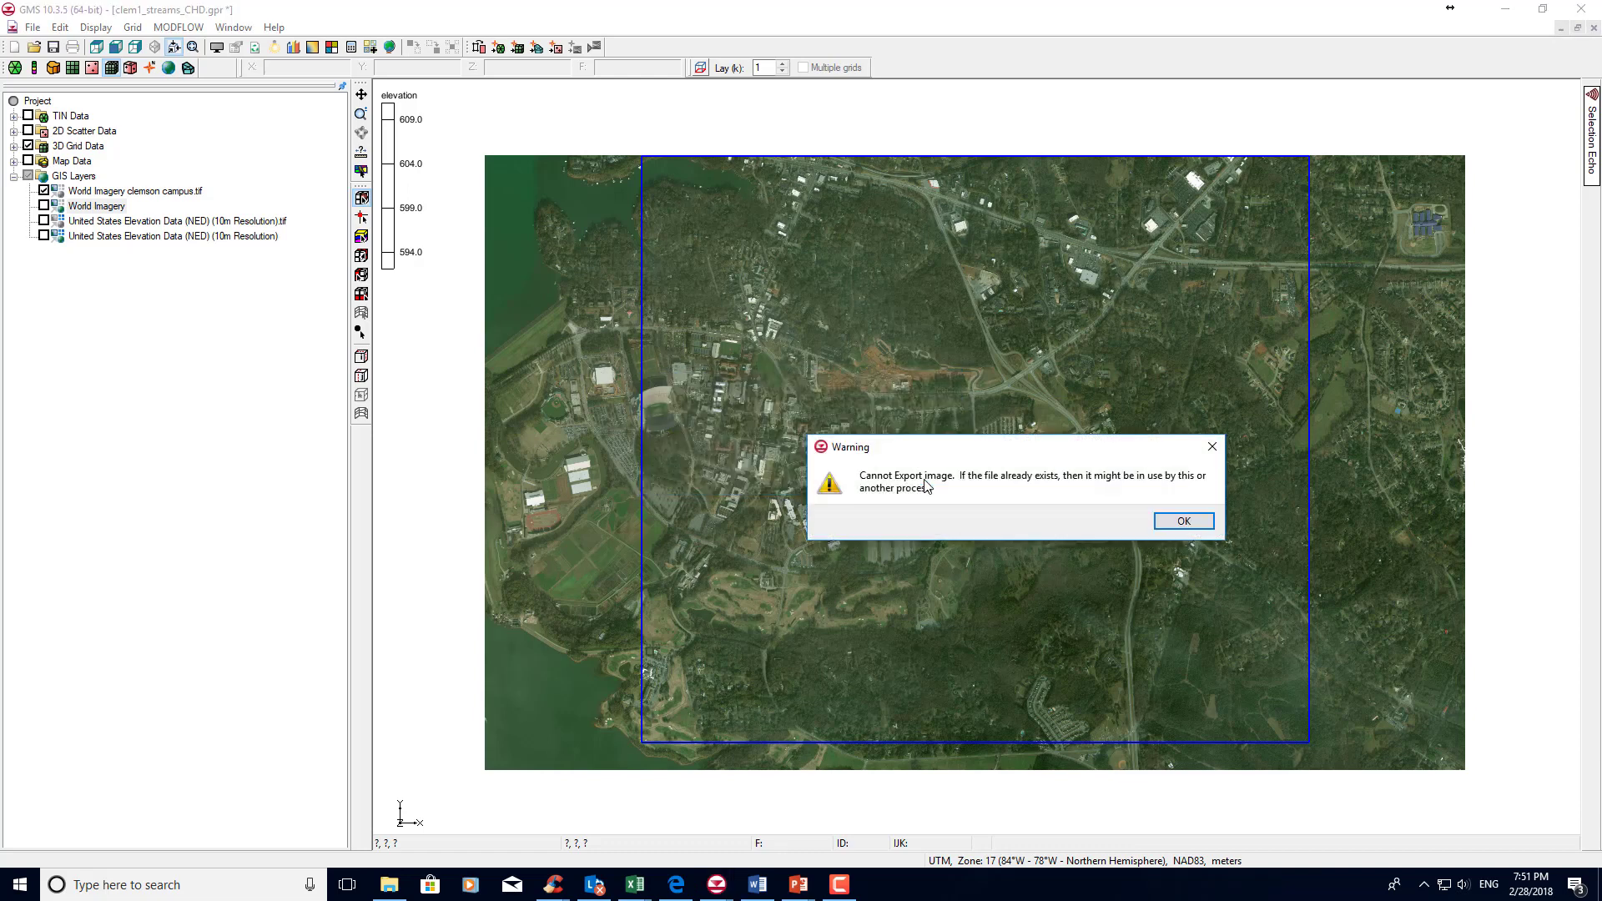
click(1184, 521)
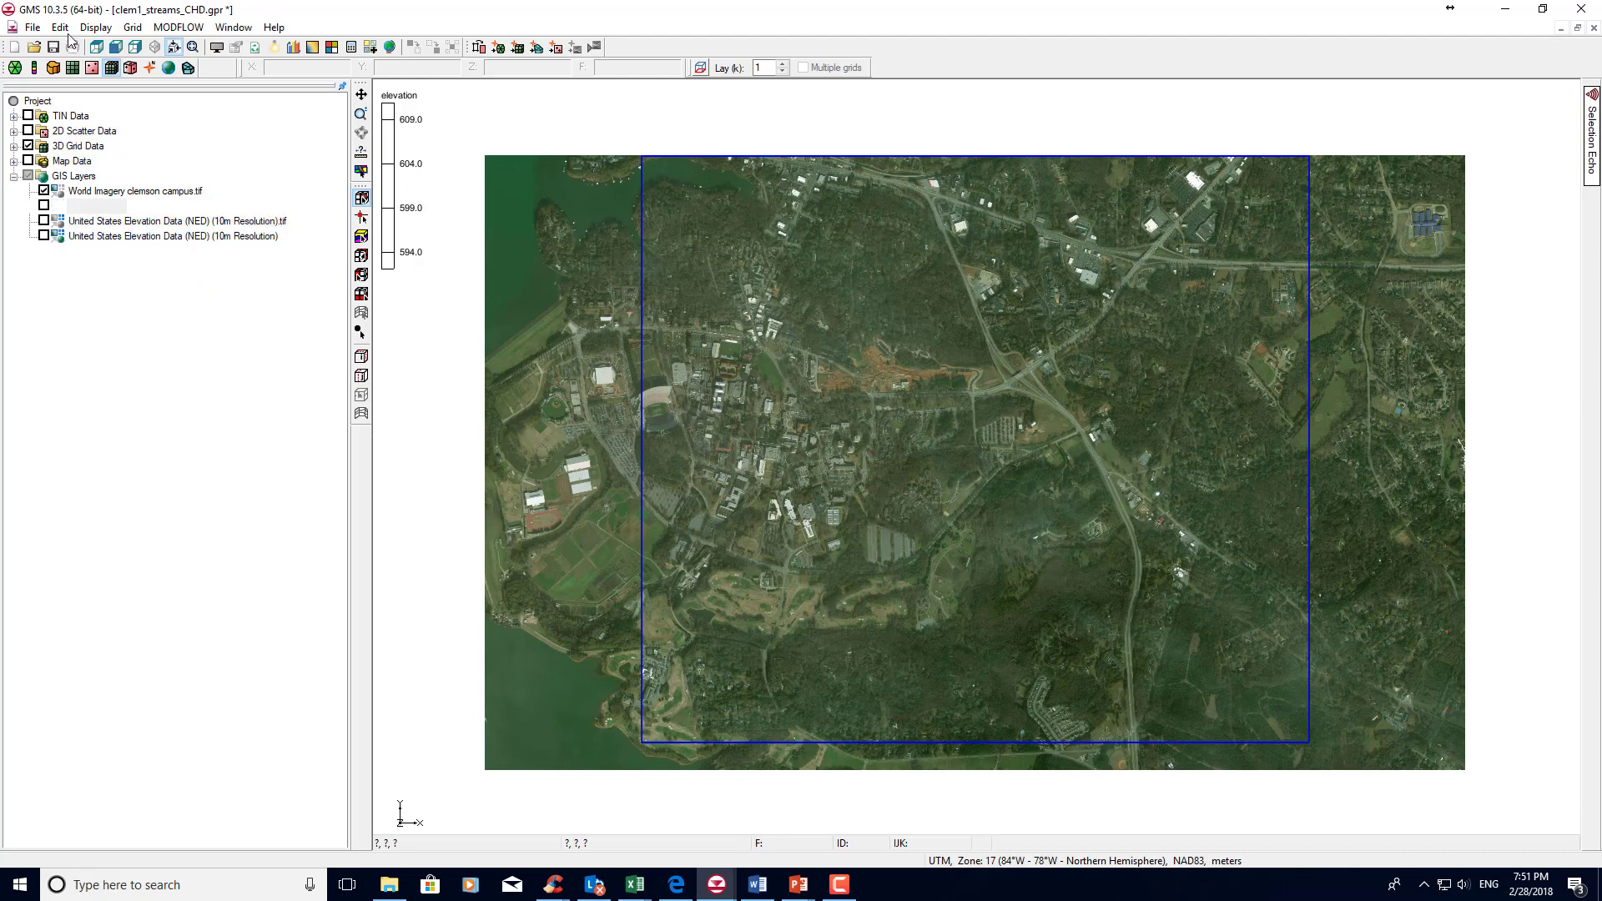
Browse the online maps catalogue to the United States Elevation Data (NED) (10m Resolution) source.
click(32, 28)
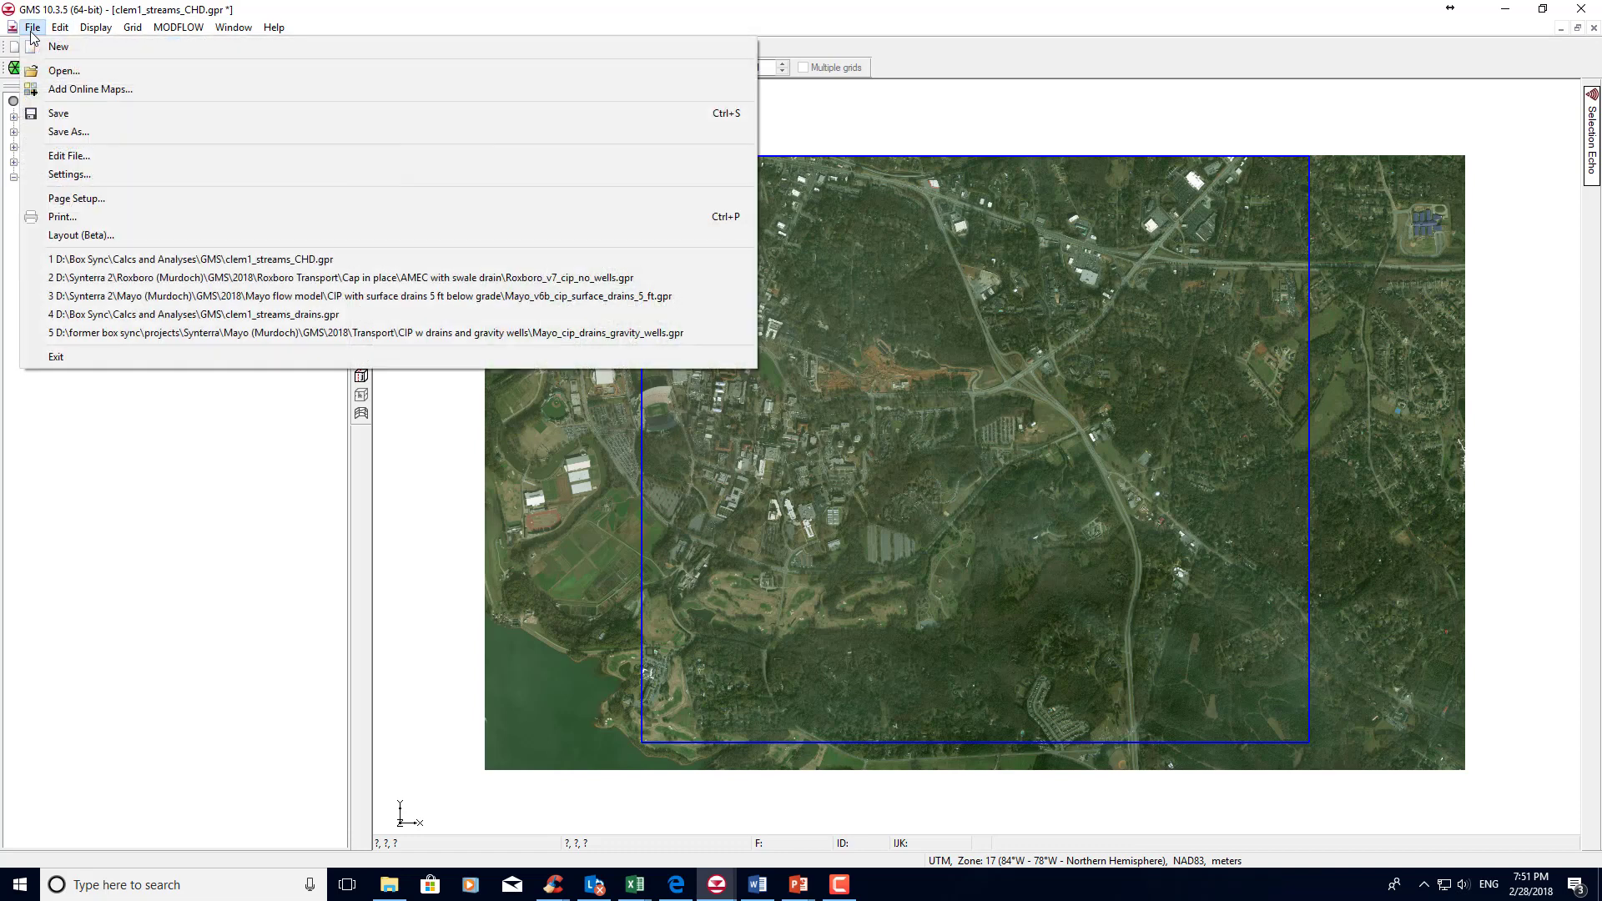
click(37, 86)
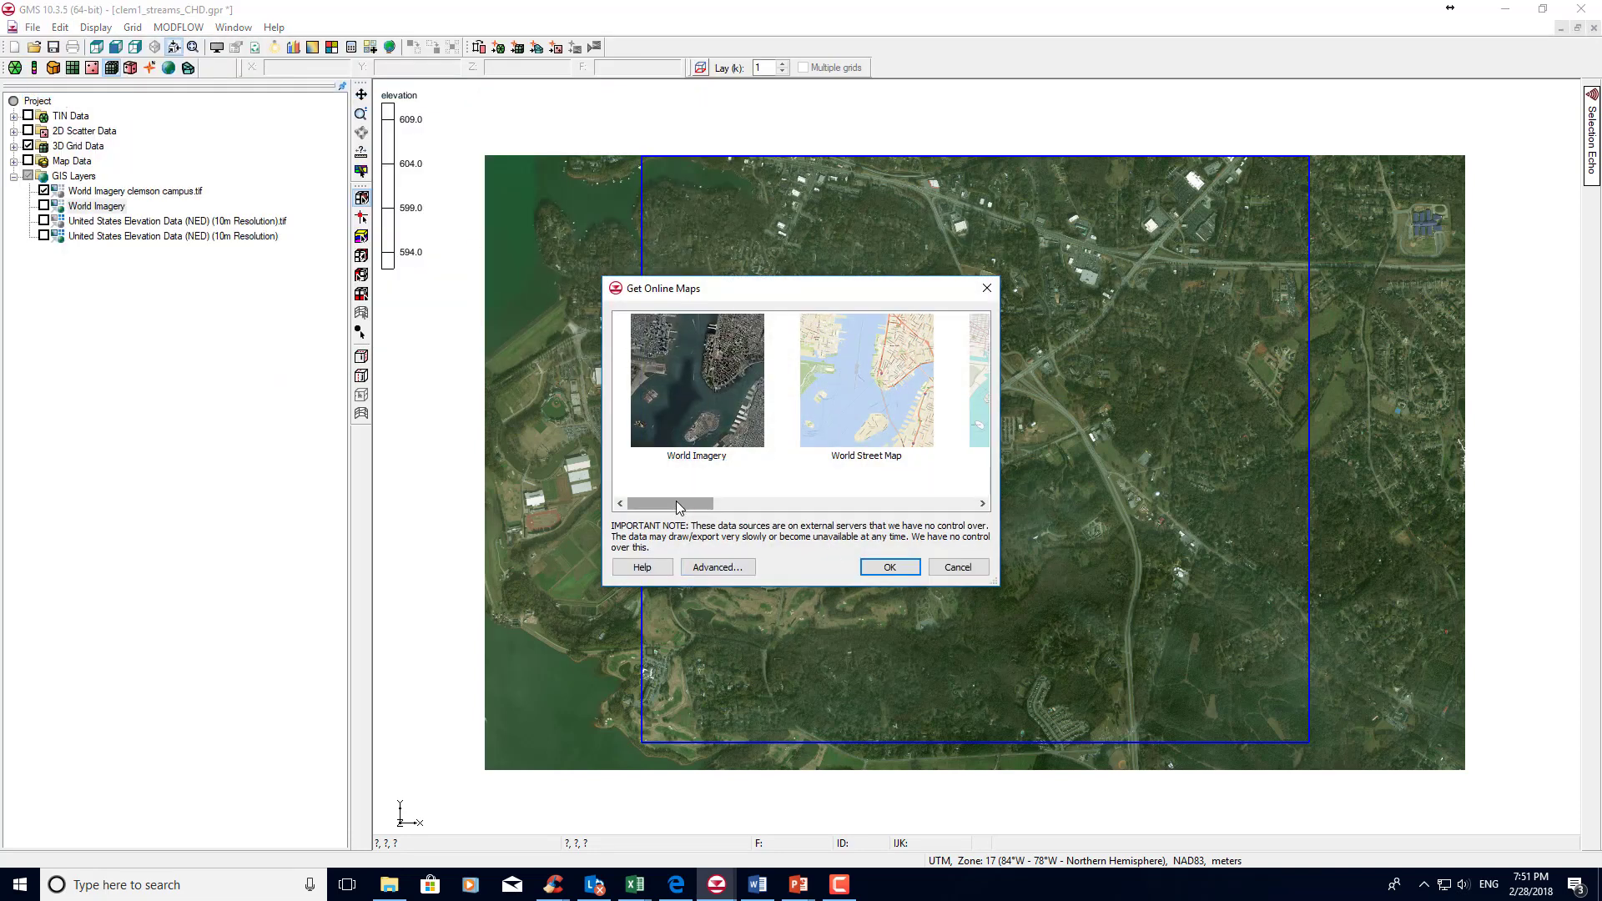
drag(676, 504, 972, 506)
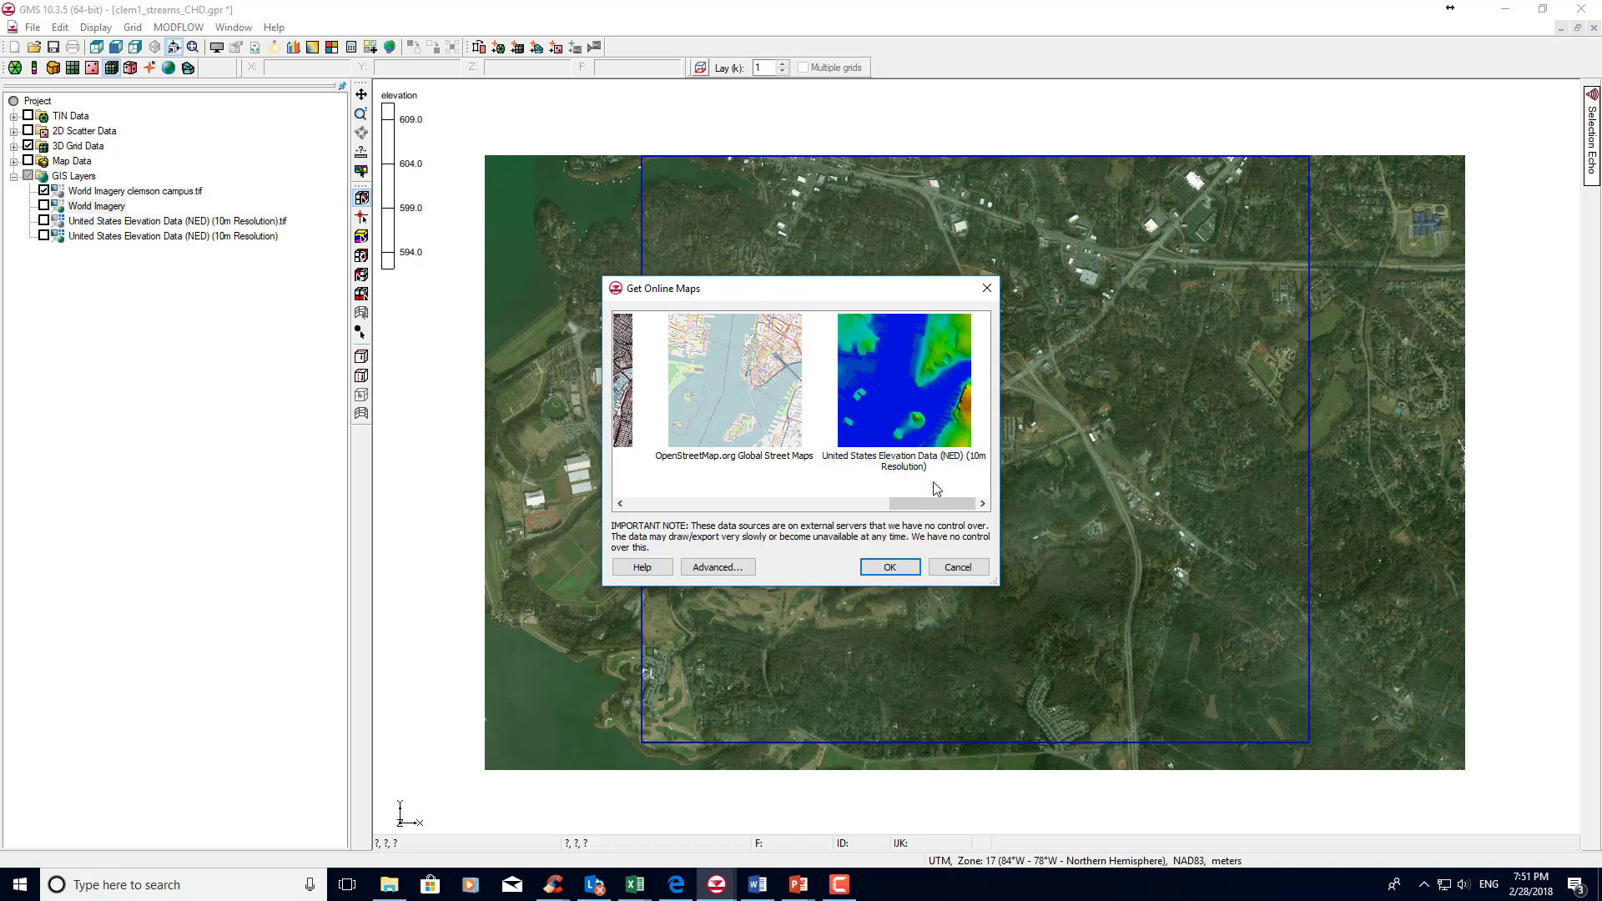
click(888, 569)
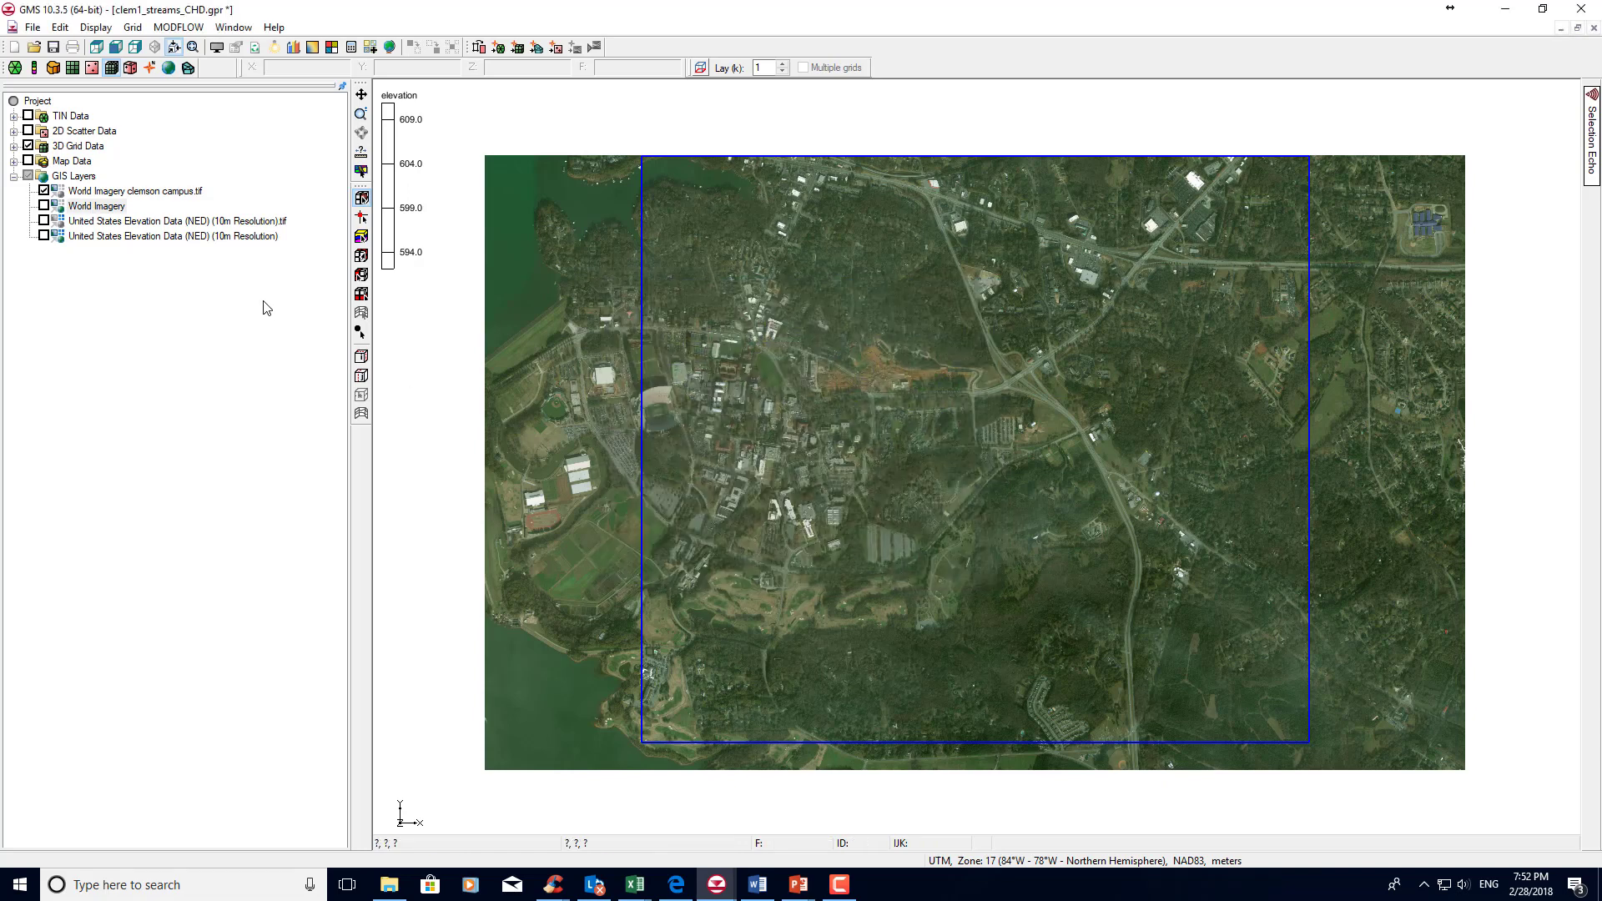
Show the United States Elevation Data (NED) (10m Resolution).tif raster and hide the World Imagery clemson campus.tif layer.
click(158, 238)
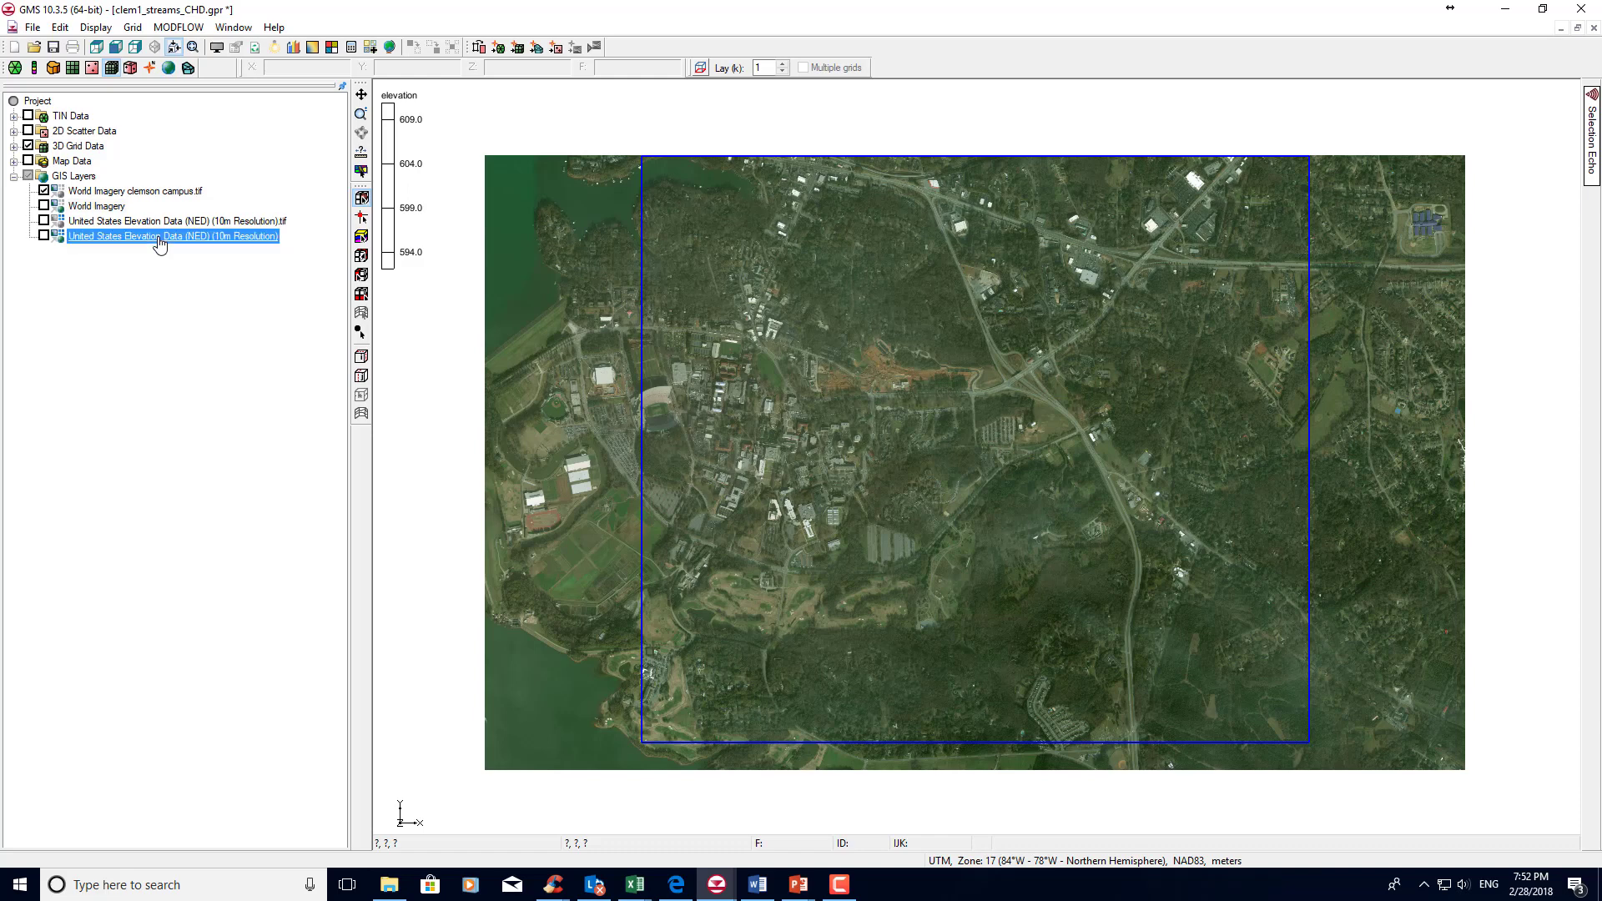
click(42, 222)
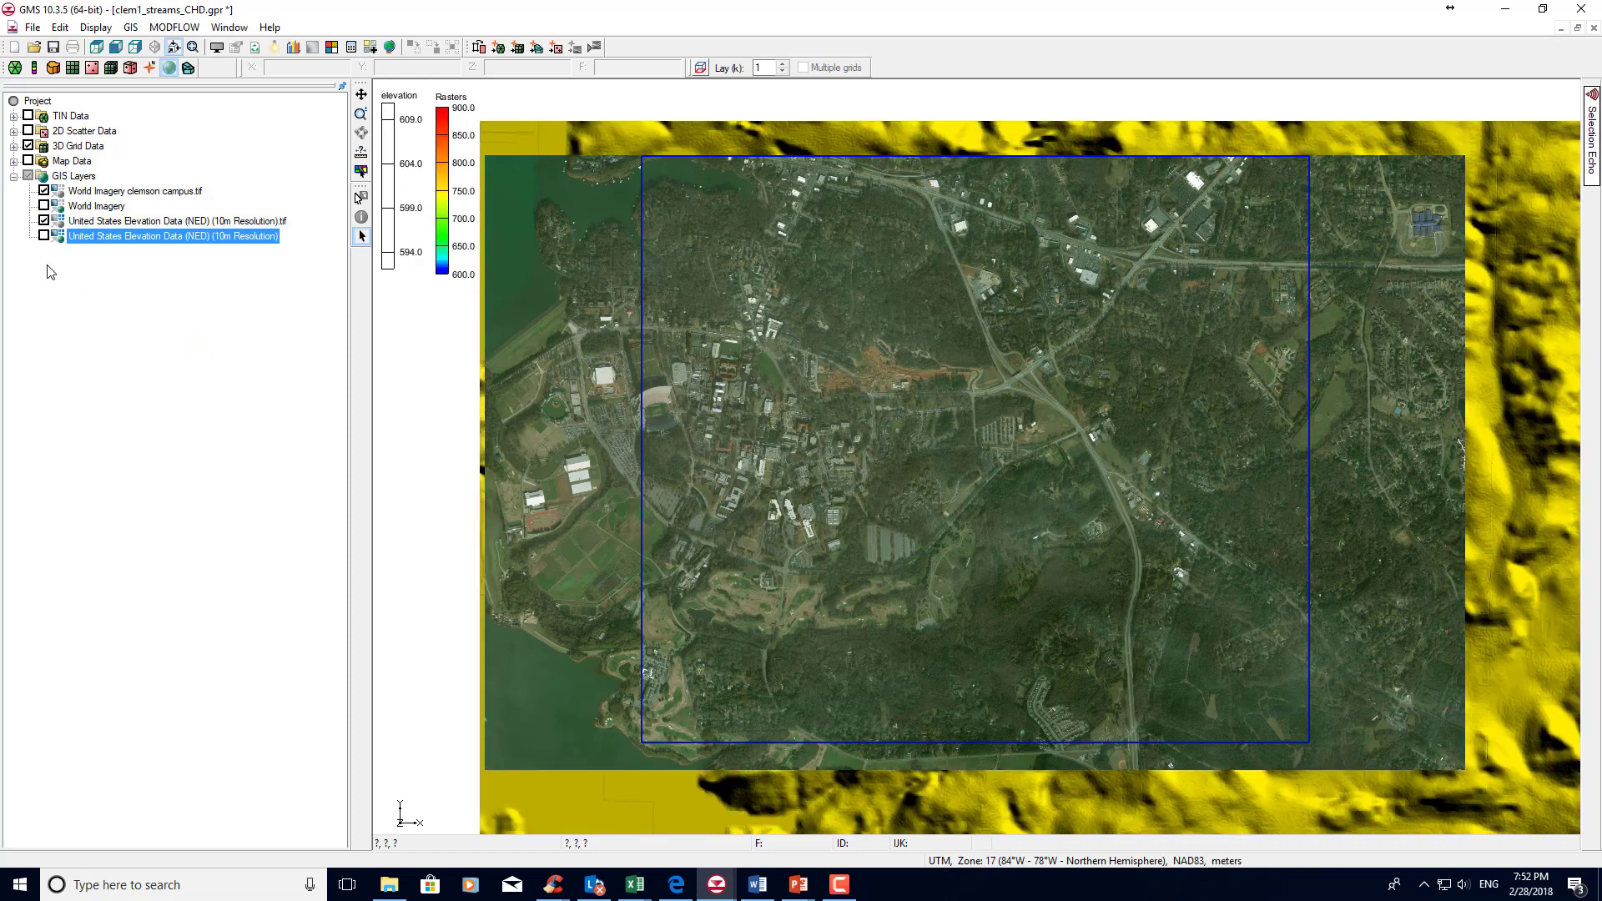
click(44, 191)
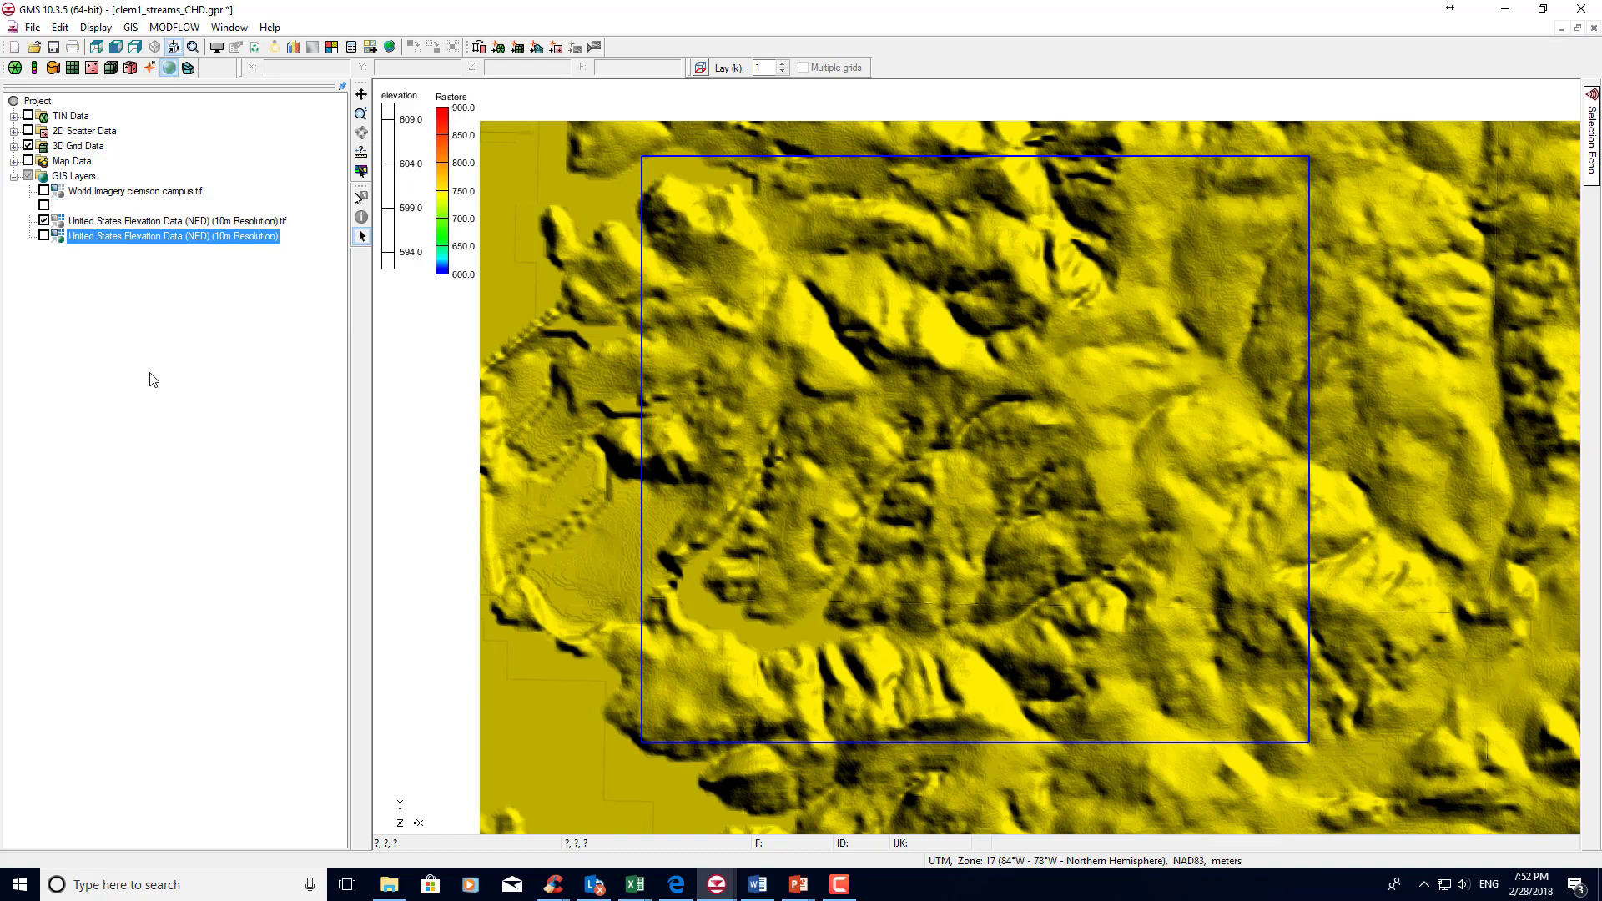
click(144, 224)
right_click(145, 227)
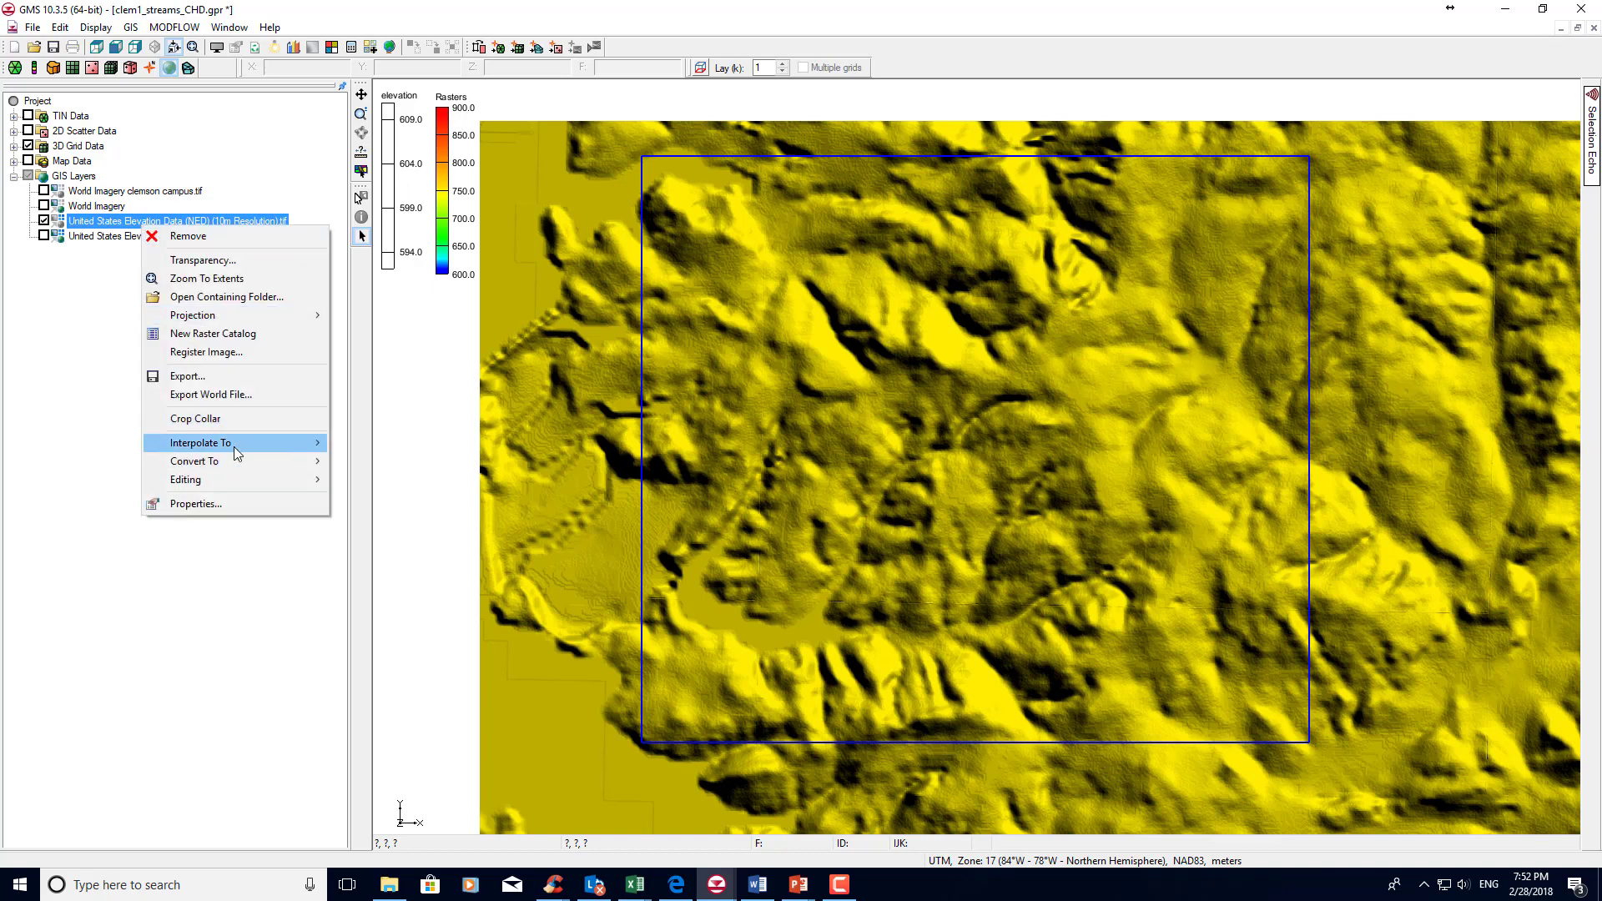
mouse_move(235, 448)
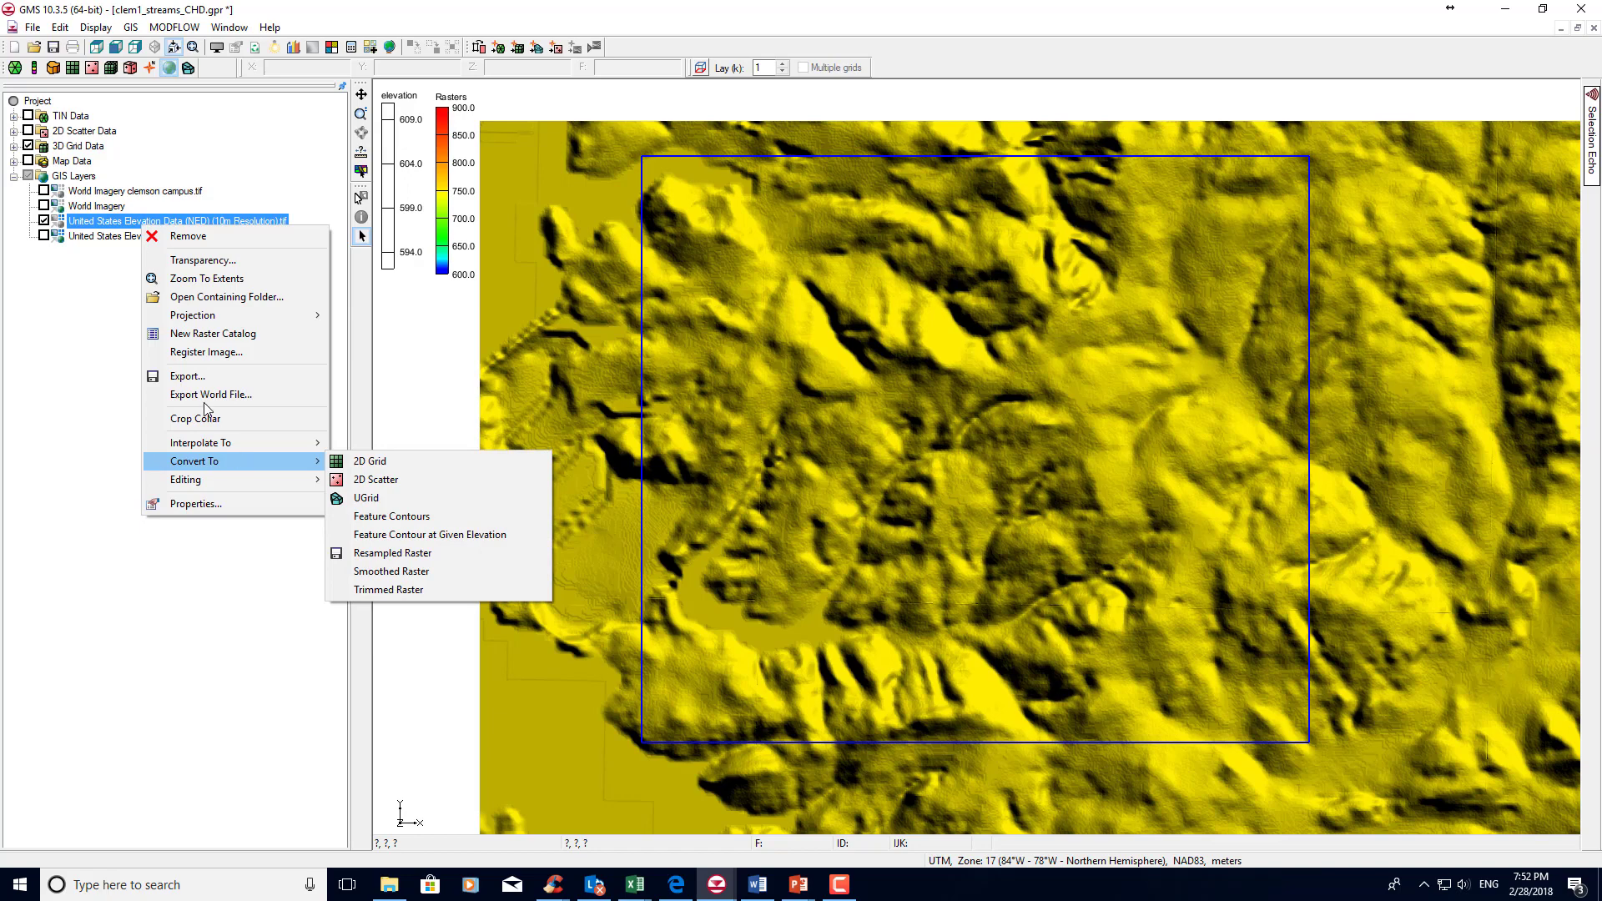
click(91, 297)
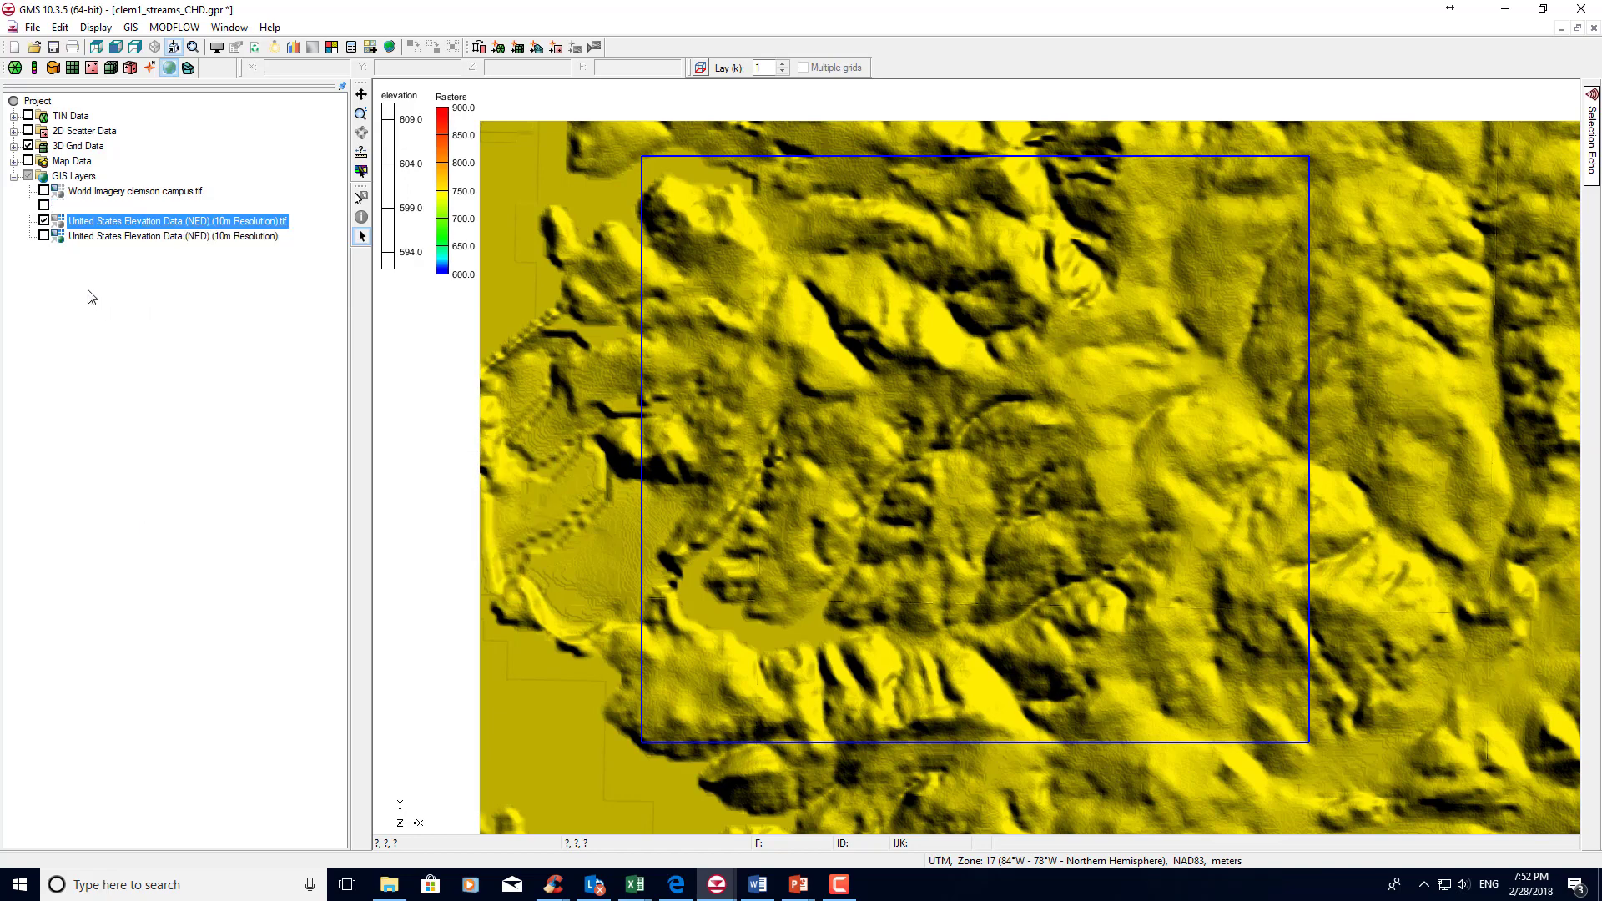
click(144, 237)
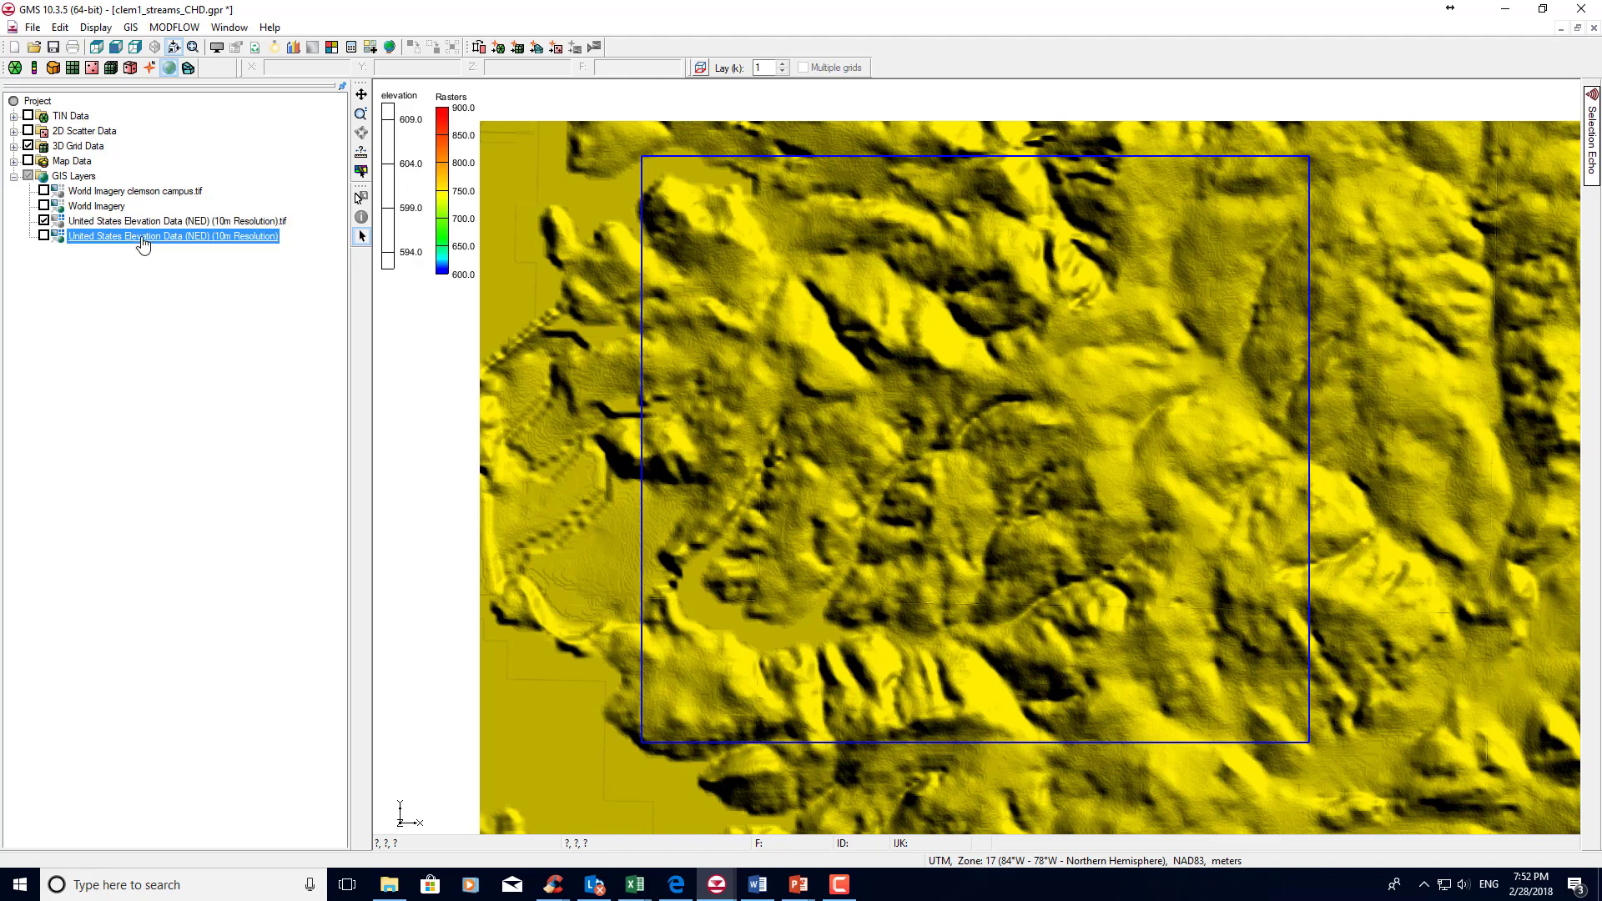
right_click(144, 239)
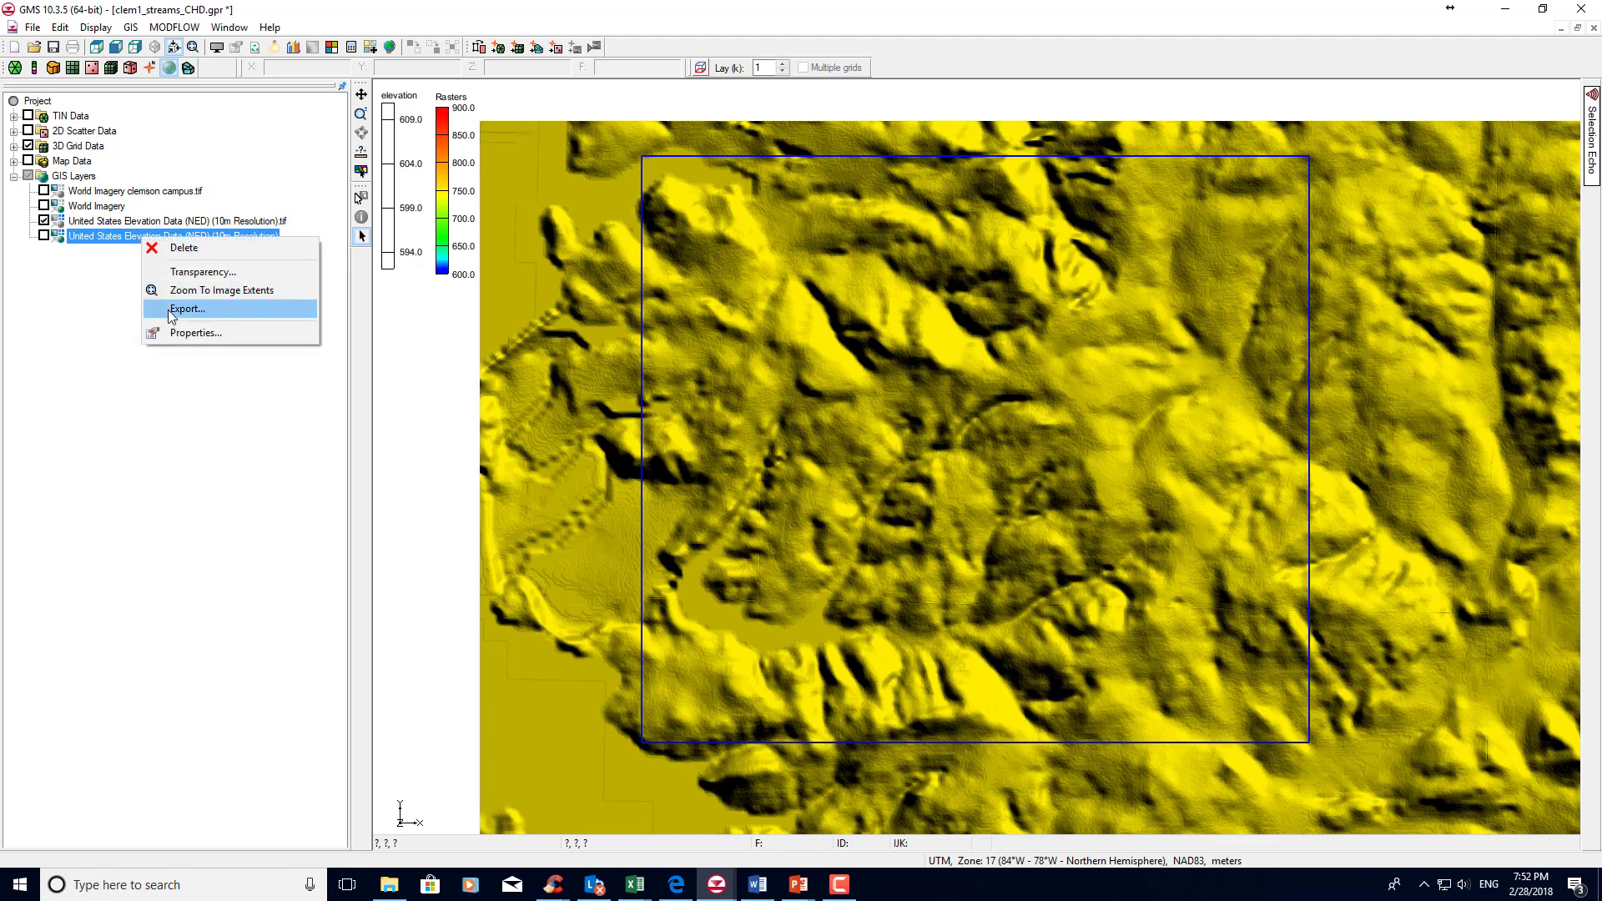
click(82, 332)
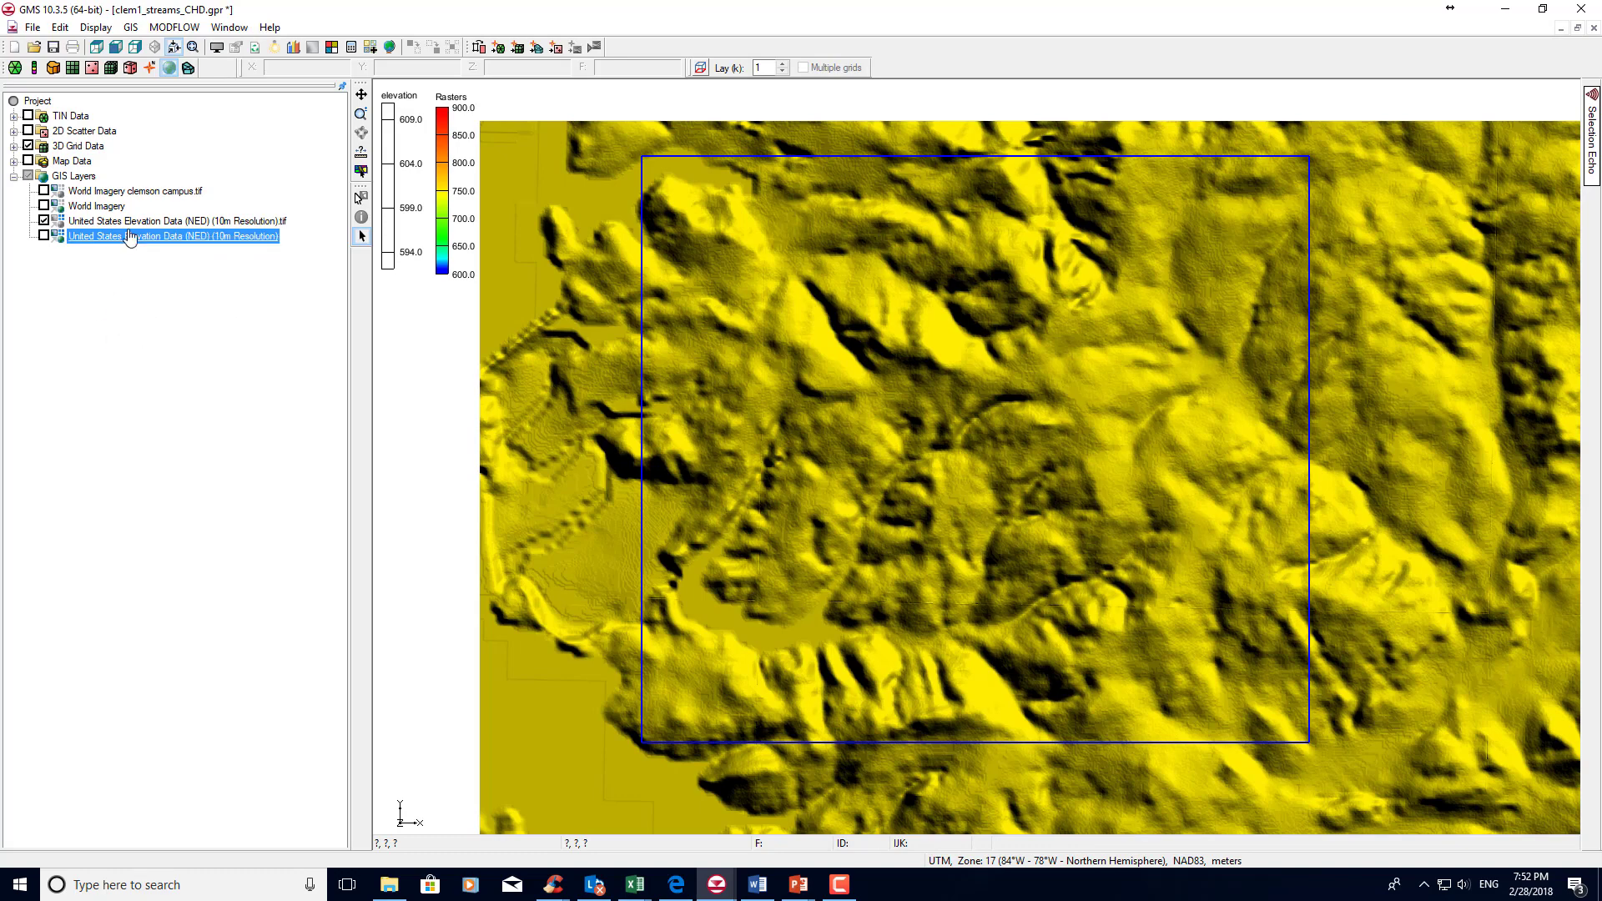
Convert the United States Elevation Data (NED) (10m Resolution).tif raster to a 2D scatter set, keeping the default set name.
key(Up)
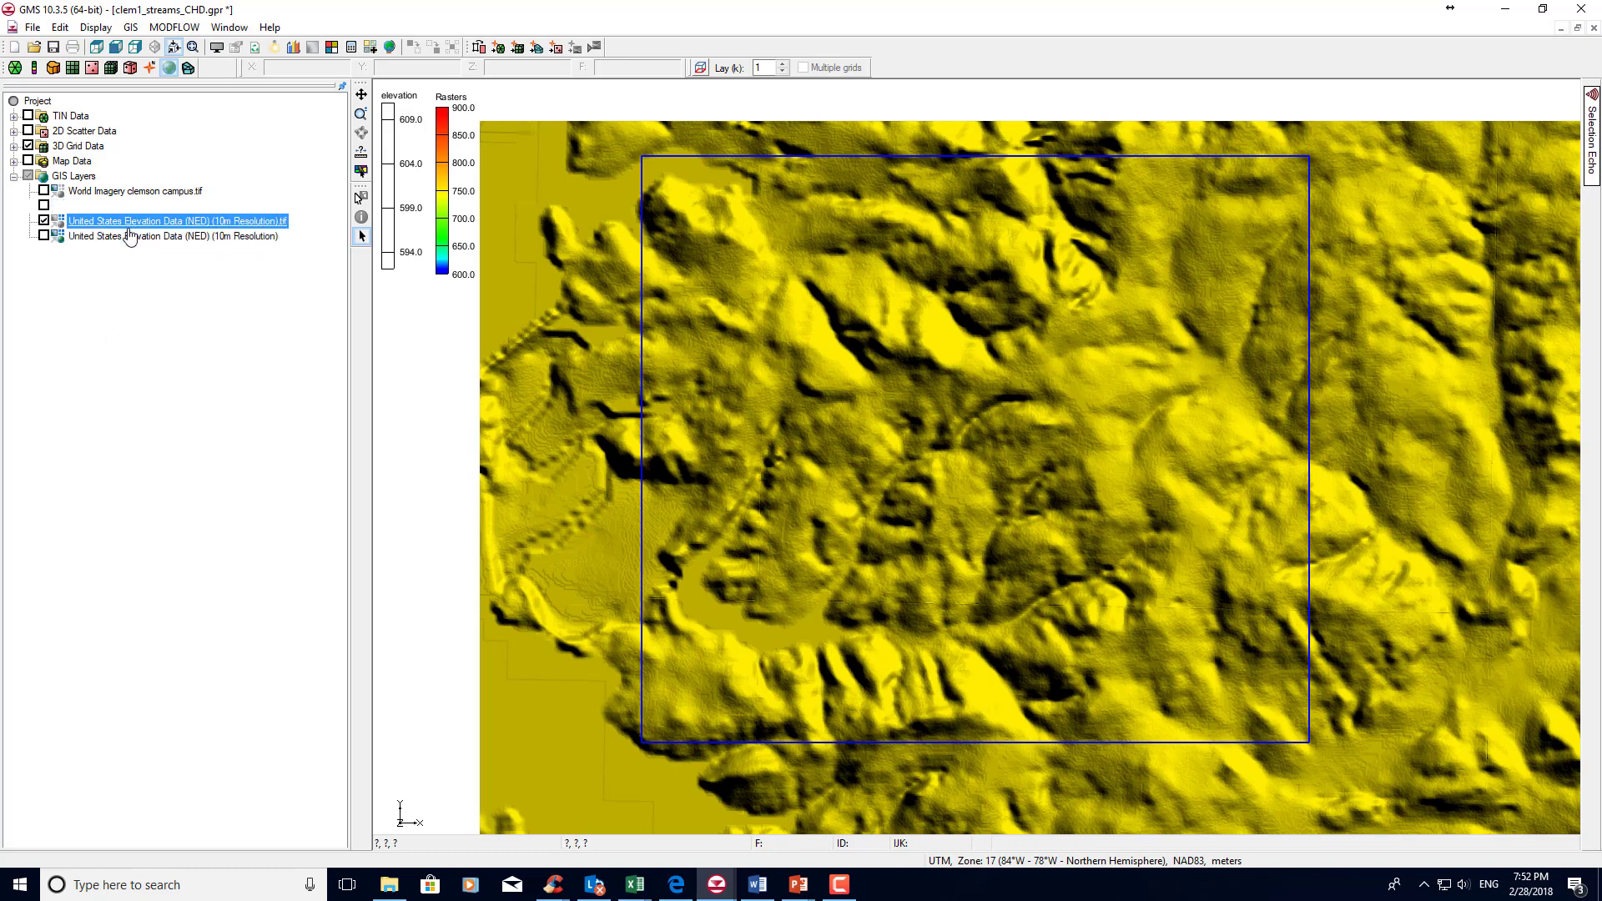
right_click(129, 224)
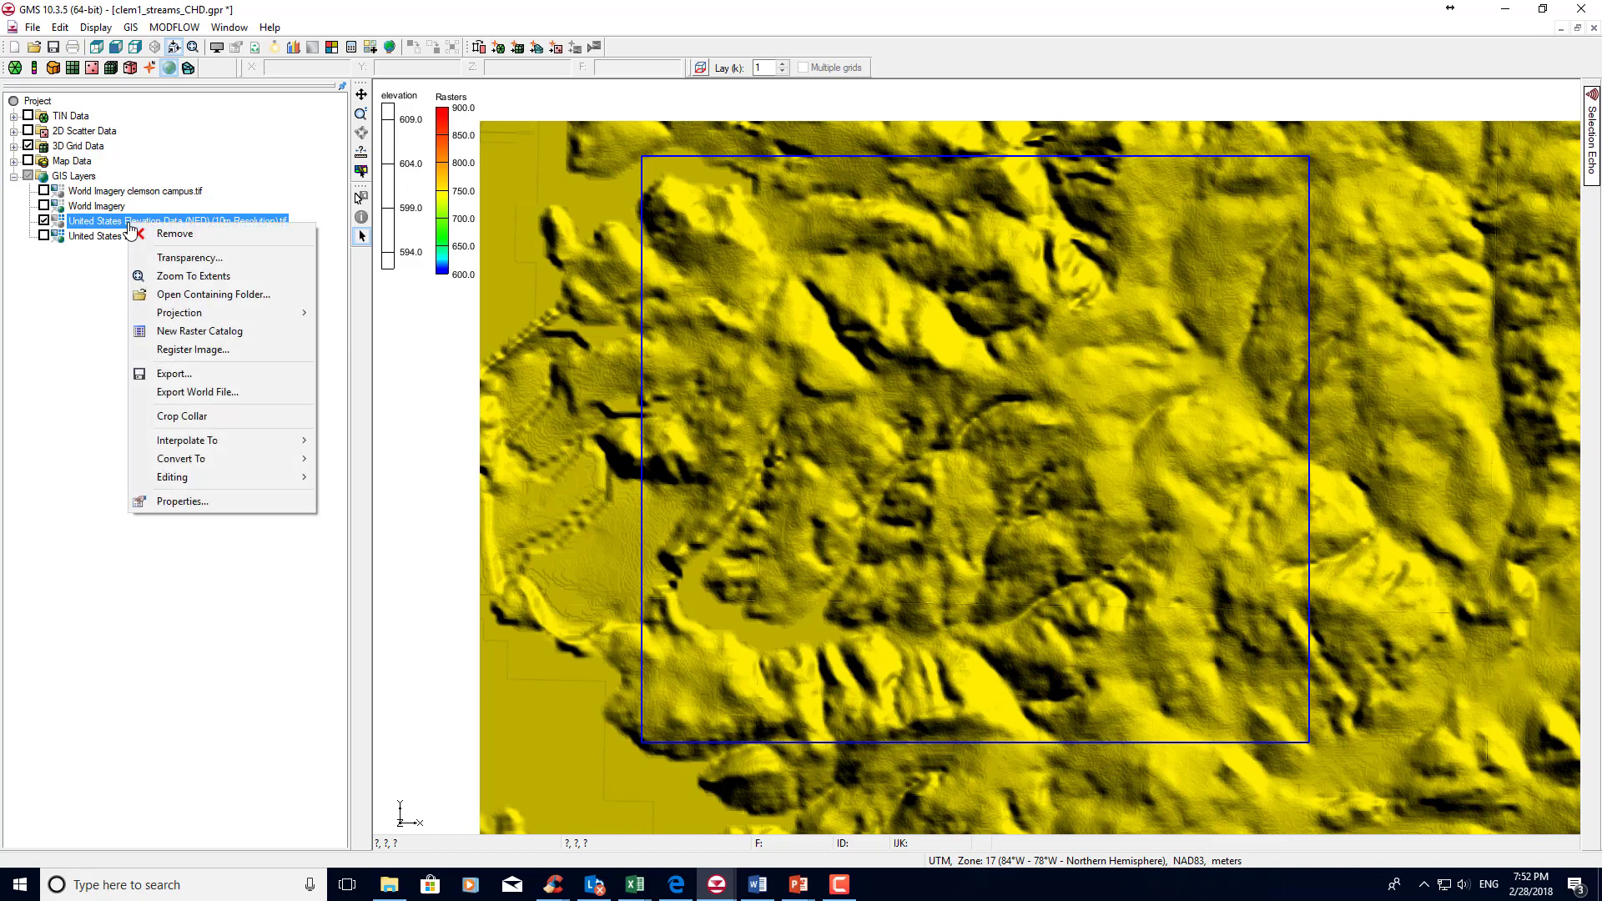
mouse_move(219, 459)
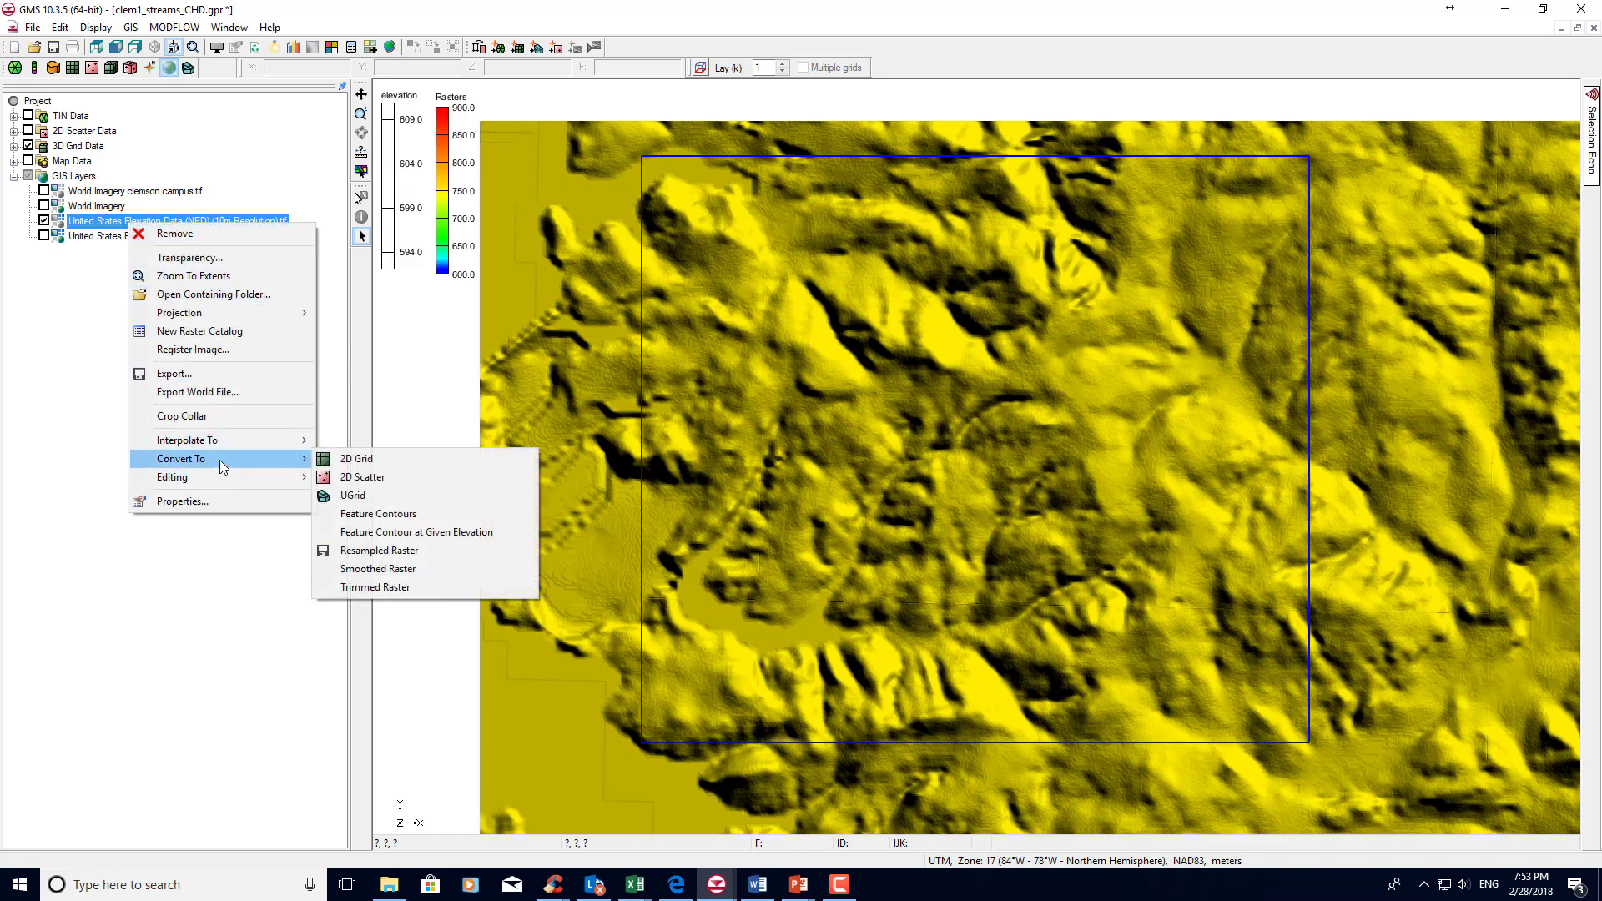
click(388, 479)
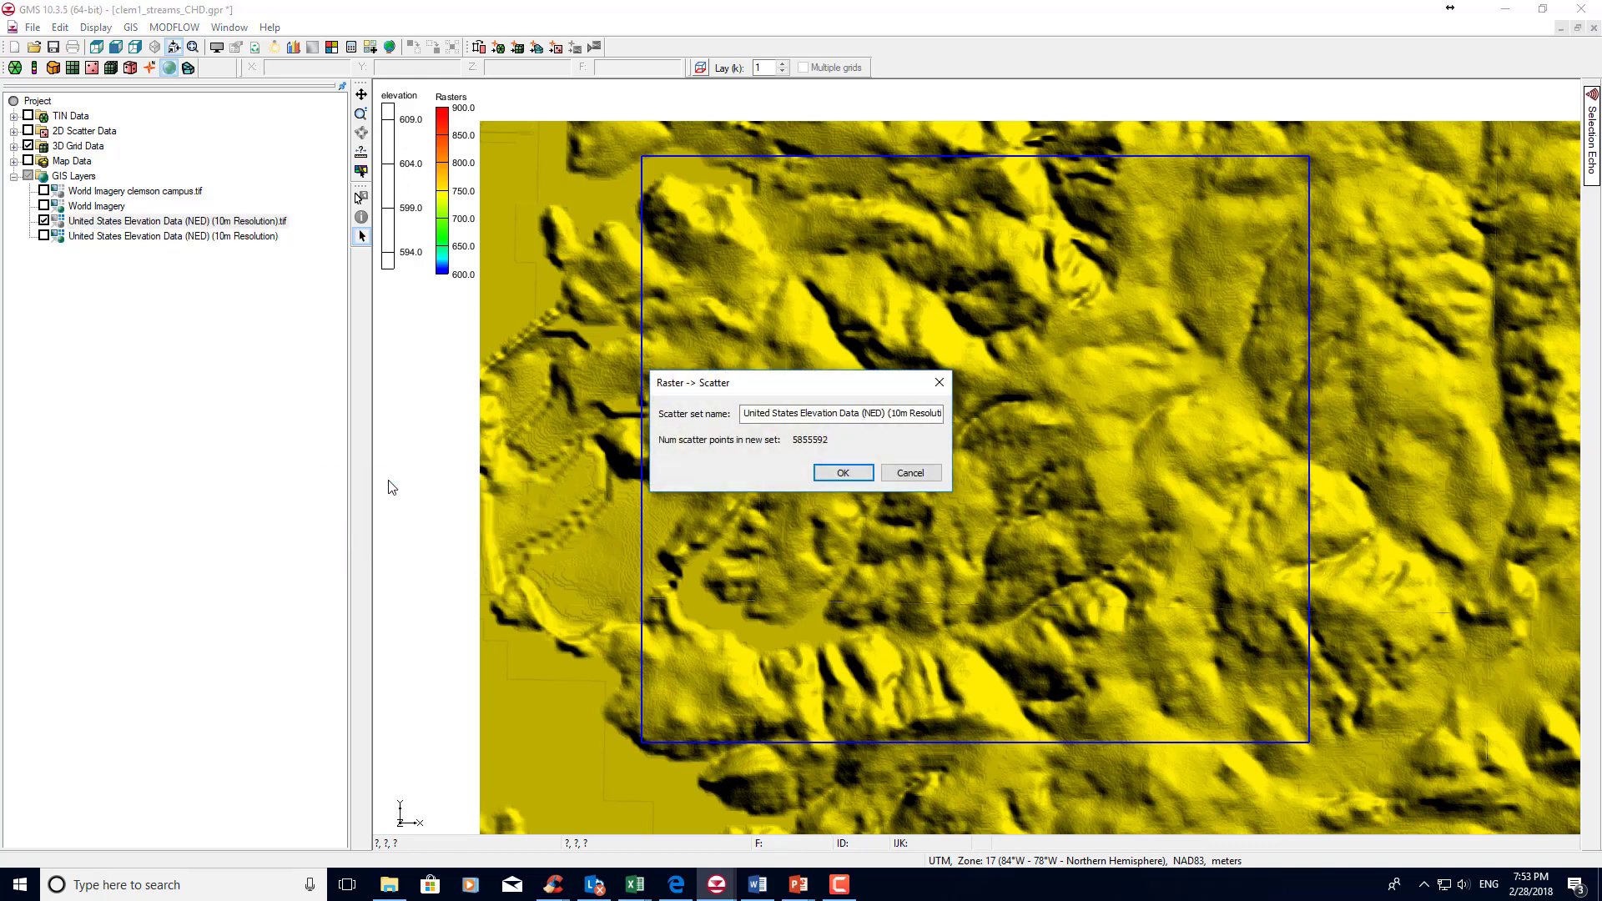
click(841, 473)
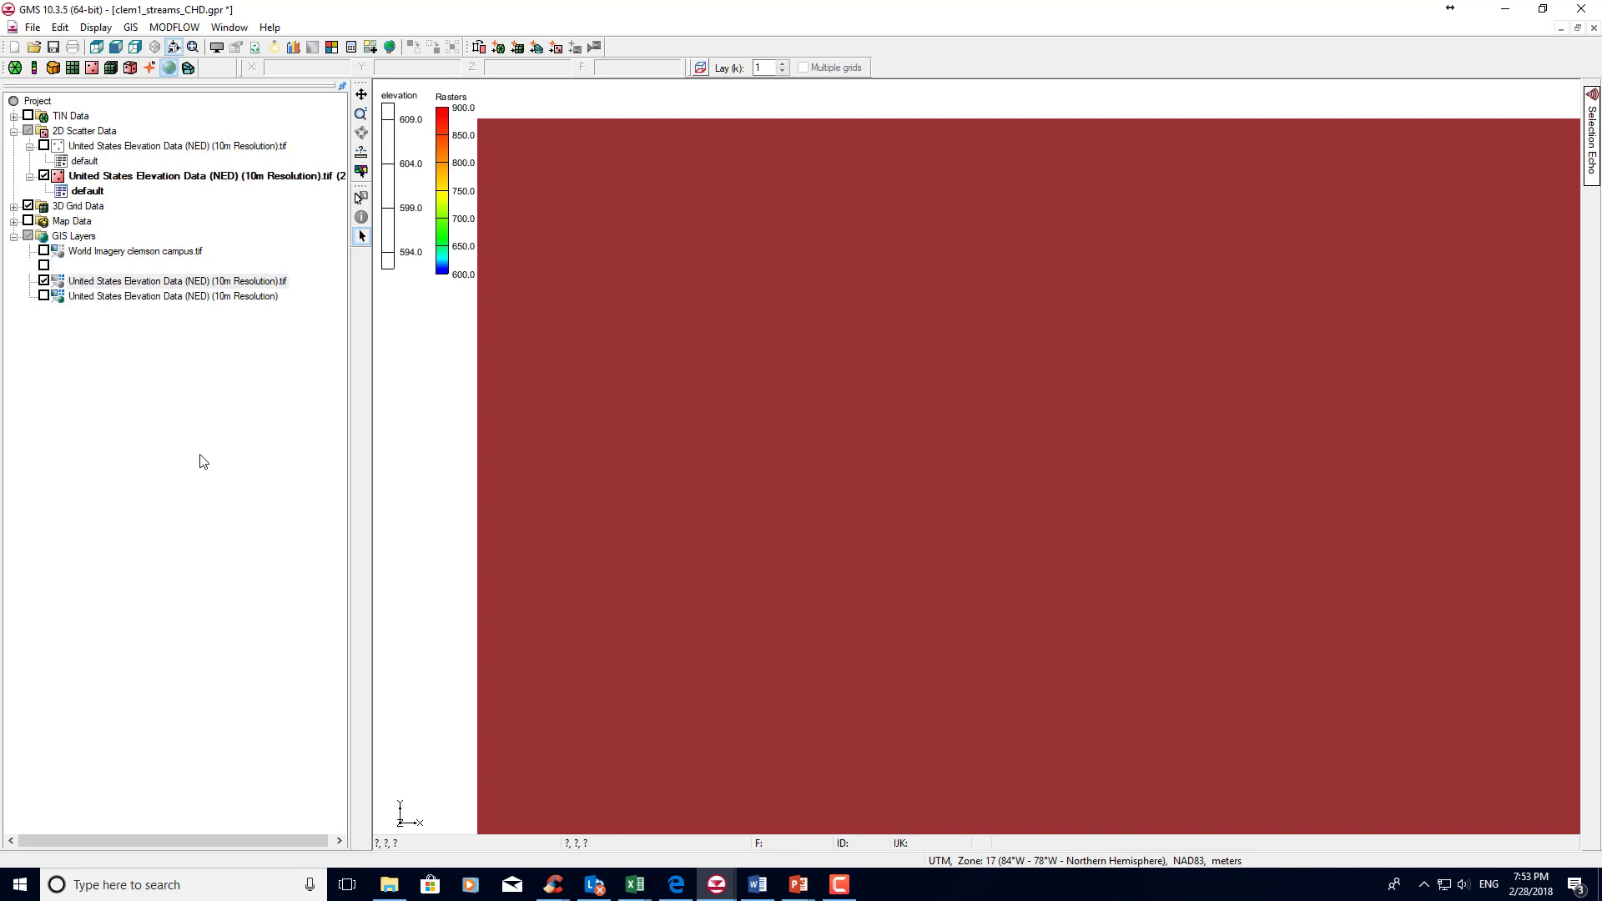
Convert the scatter set United States Elevation Data (NED) (10m Resolution).tif (2) to a TIN named "topo 2 tin".
click(29, 176)
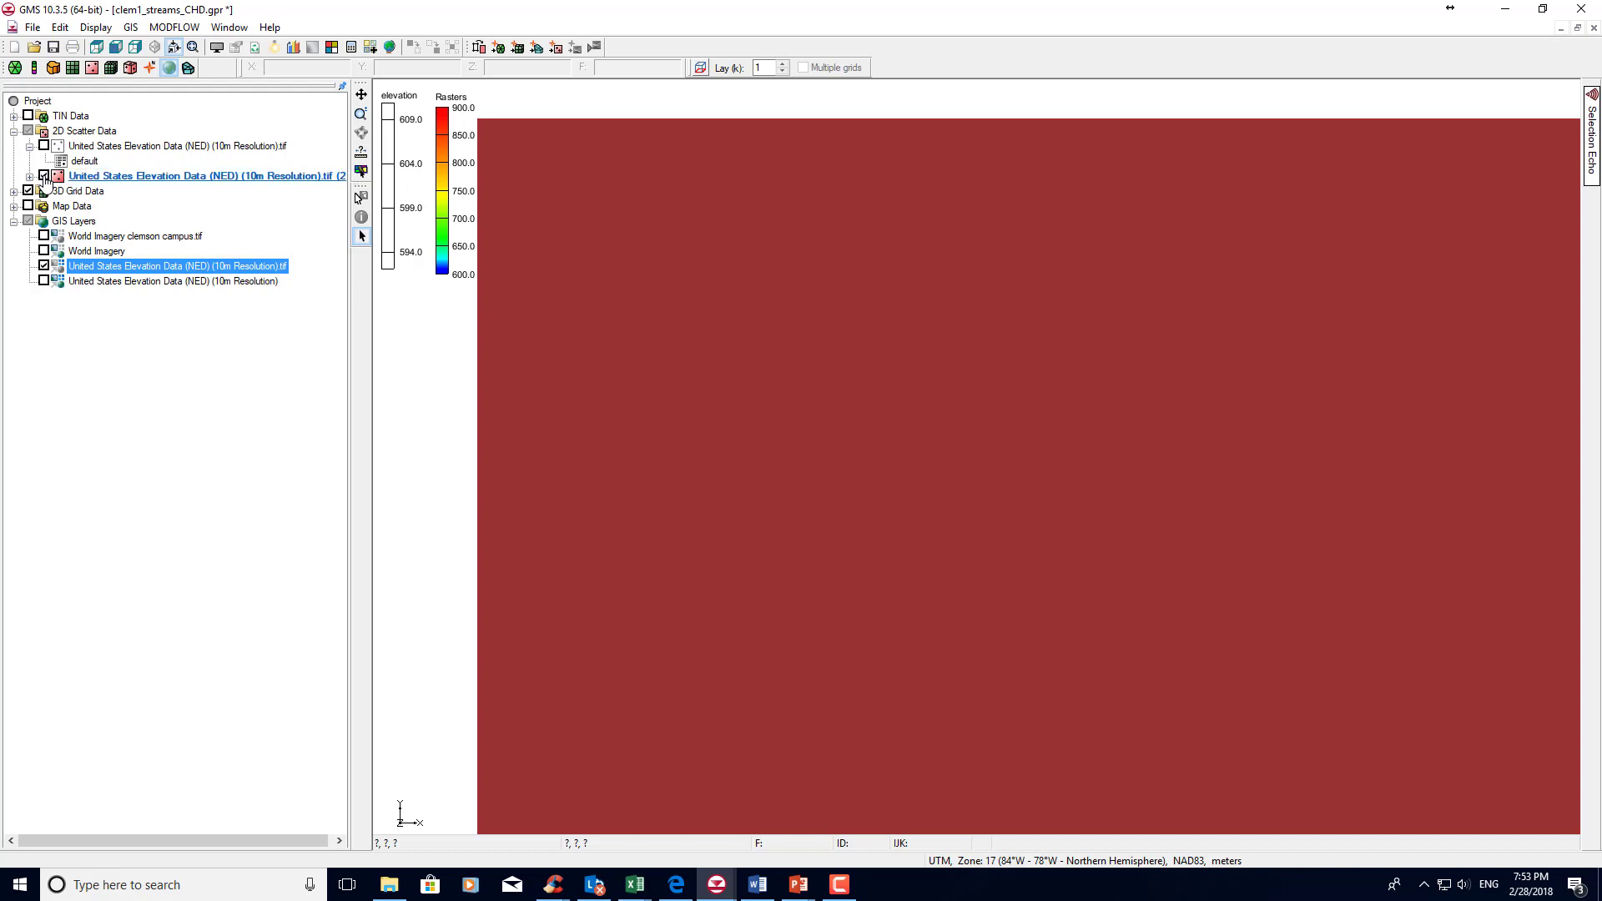
right_click(91, 182)
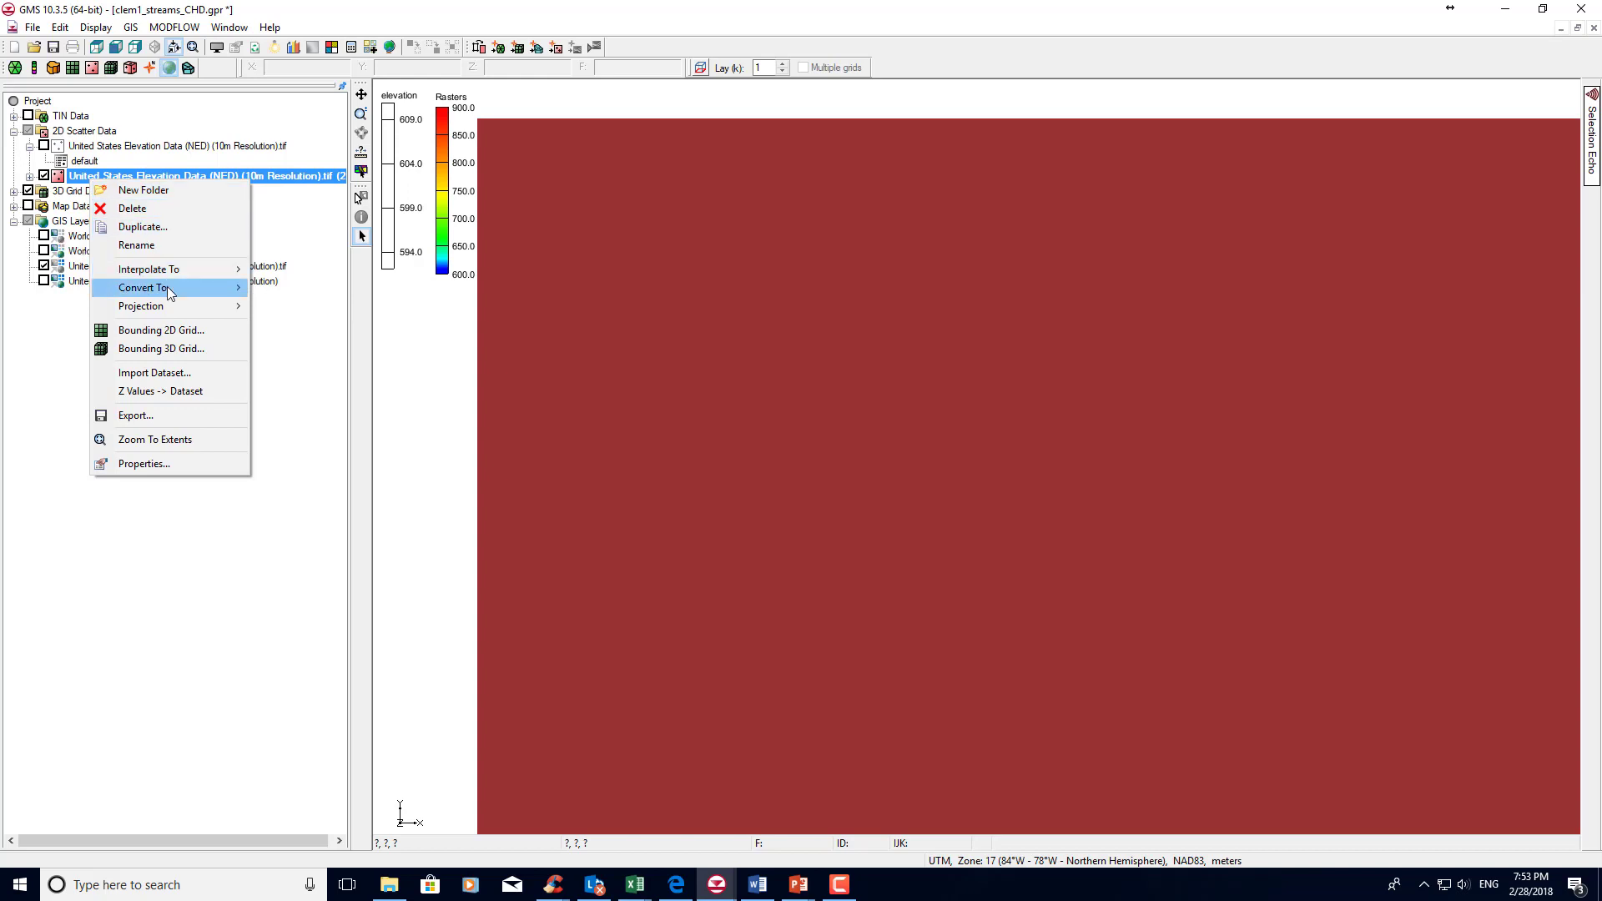
mouse_move(225, 288)
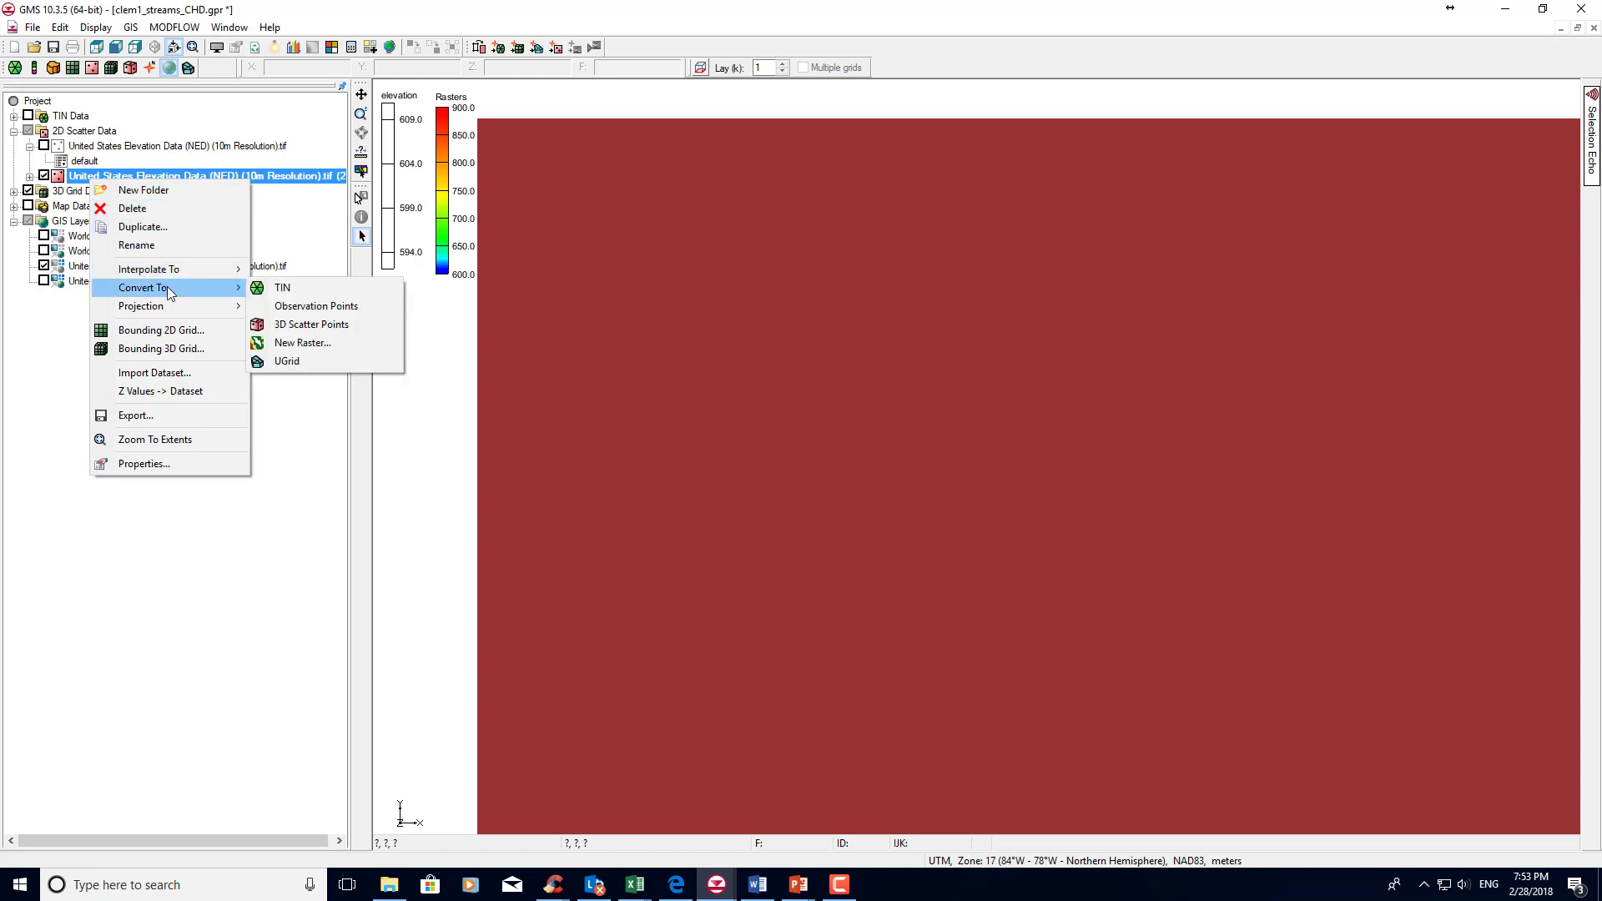
click(272, 292)
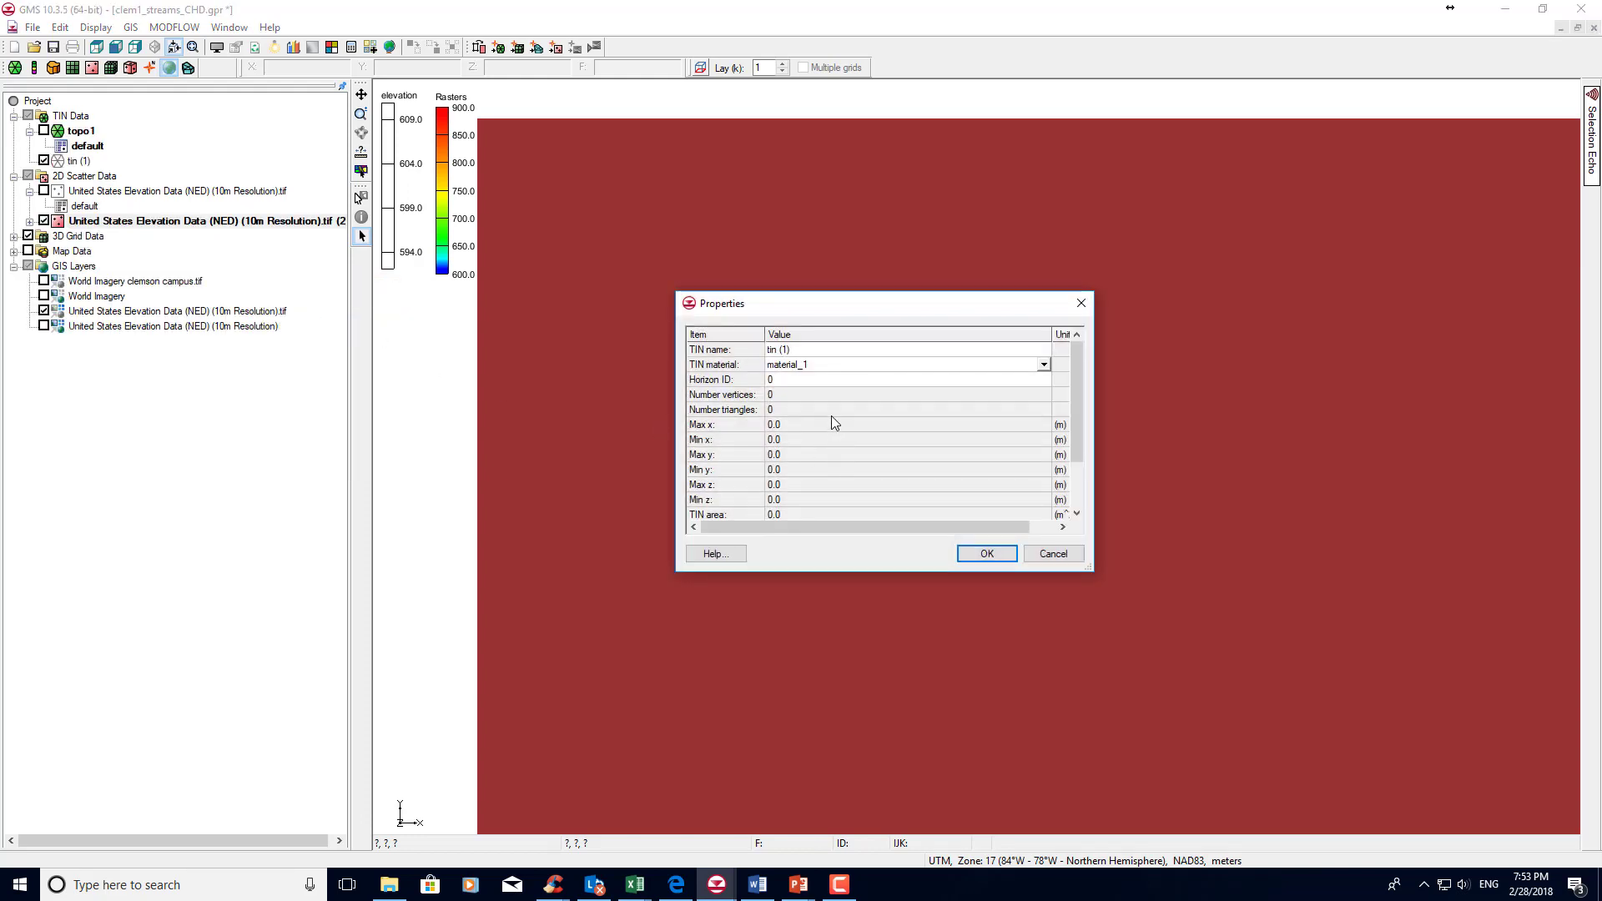
click(813, 349)
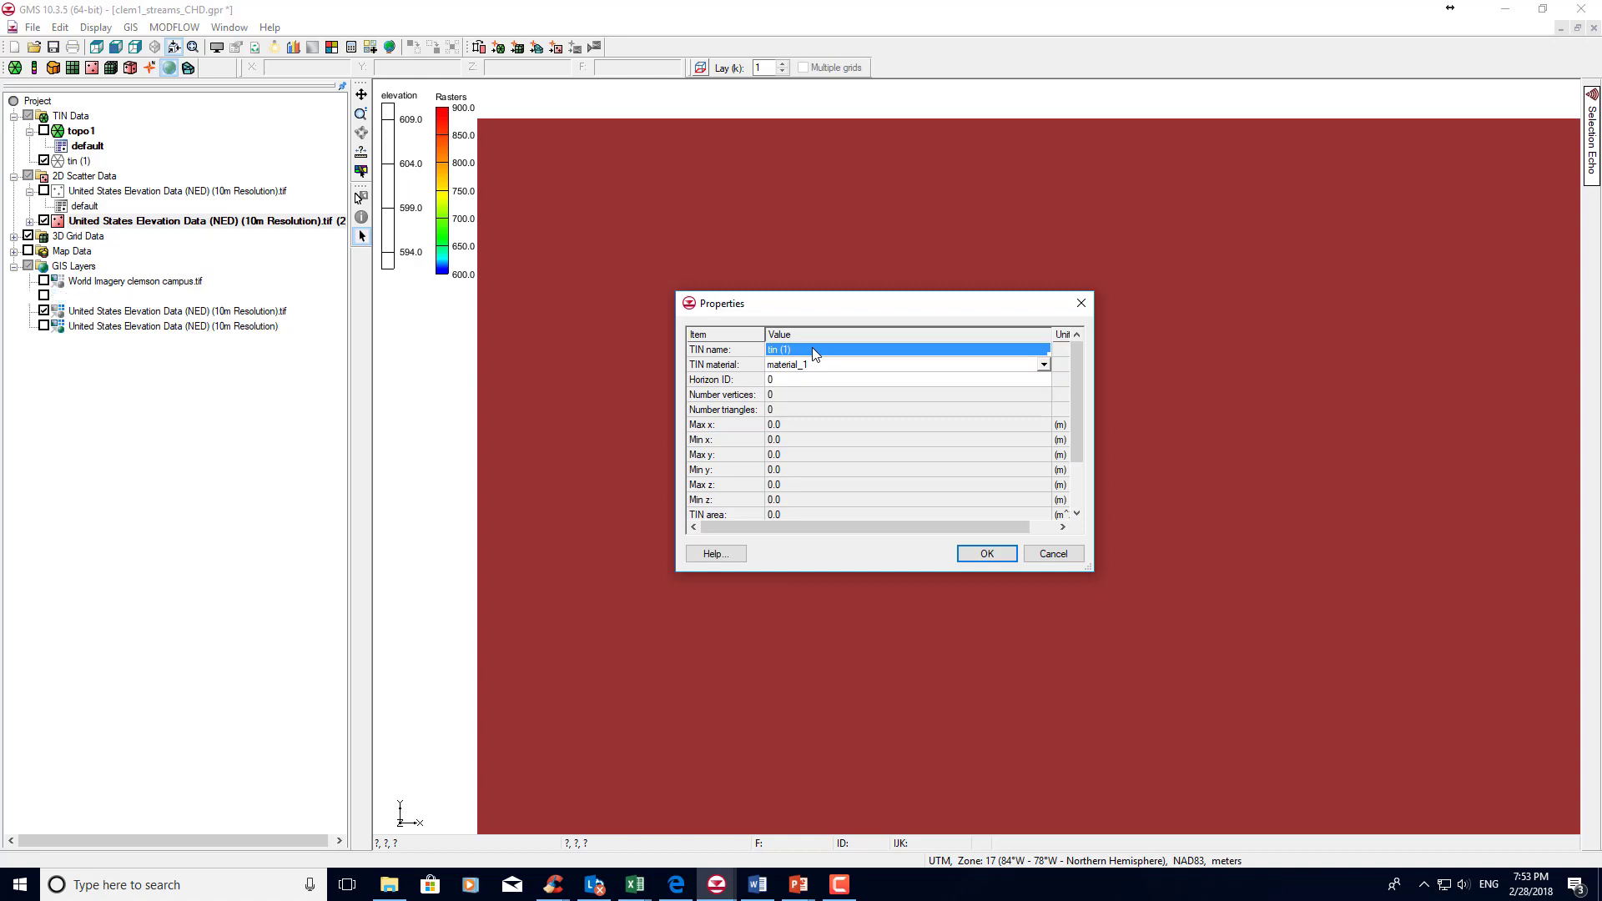
text(topo 2)
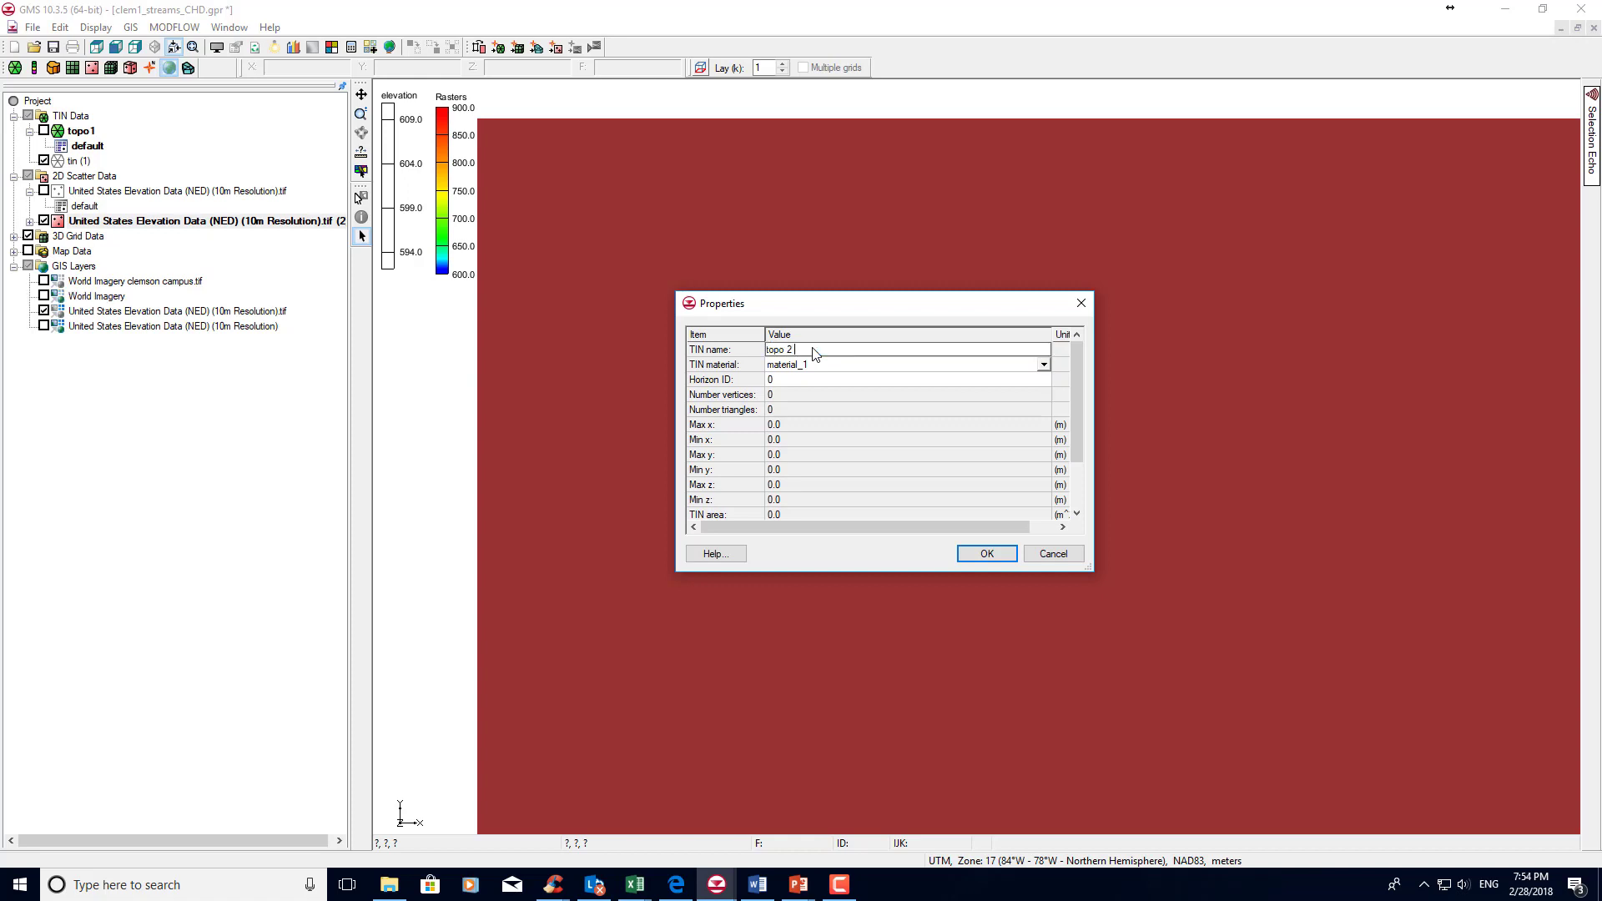
text( tin)
click(987, 554)
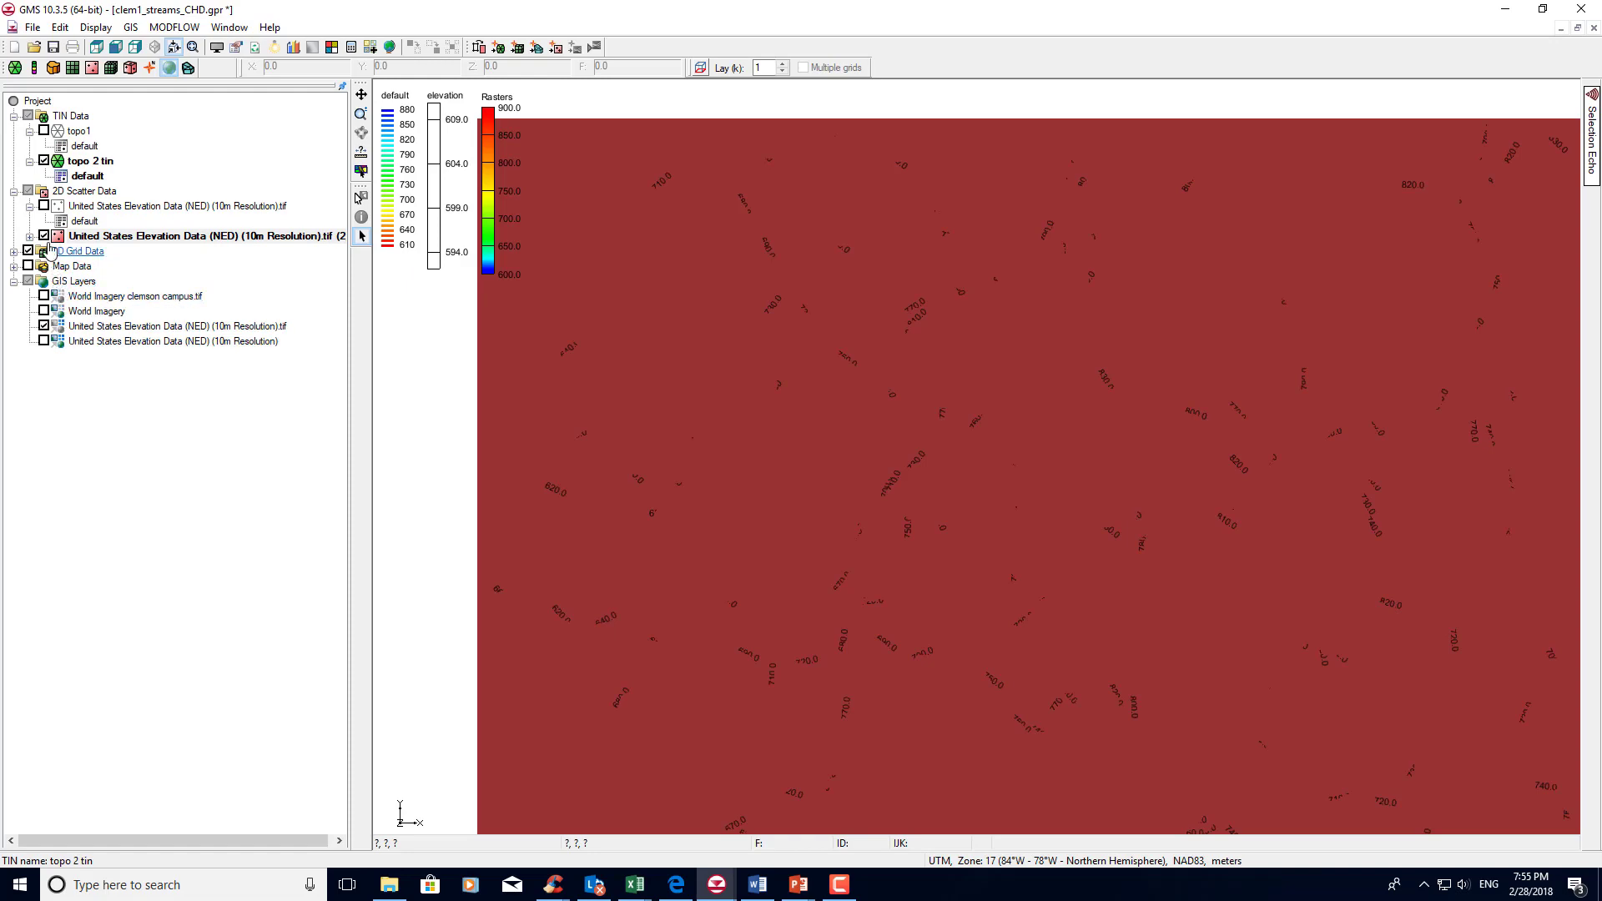
Hide the United States Elevation Data (NED) (10m Resolution).tif (2) scatter set and the matching elevation raster layer.
click(43, 235)
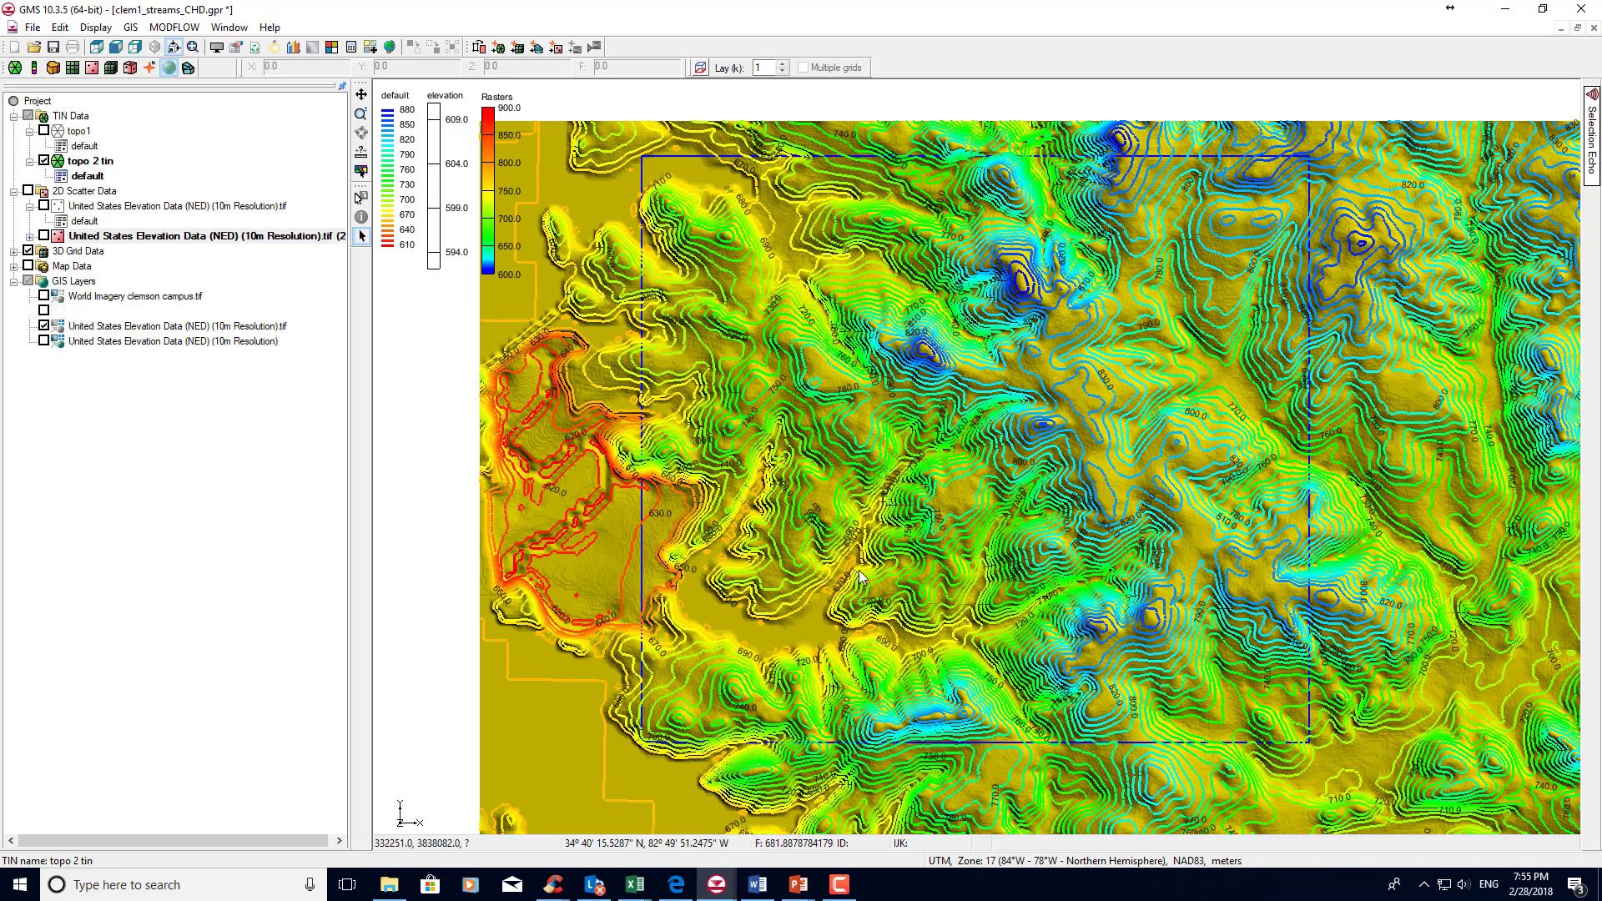
click(44, 327)
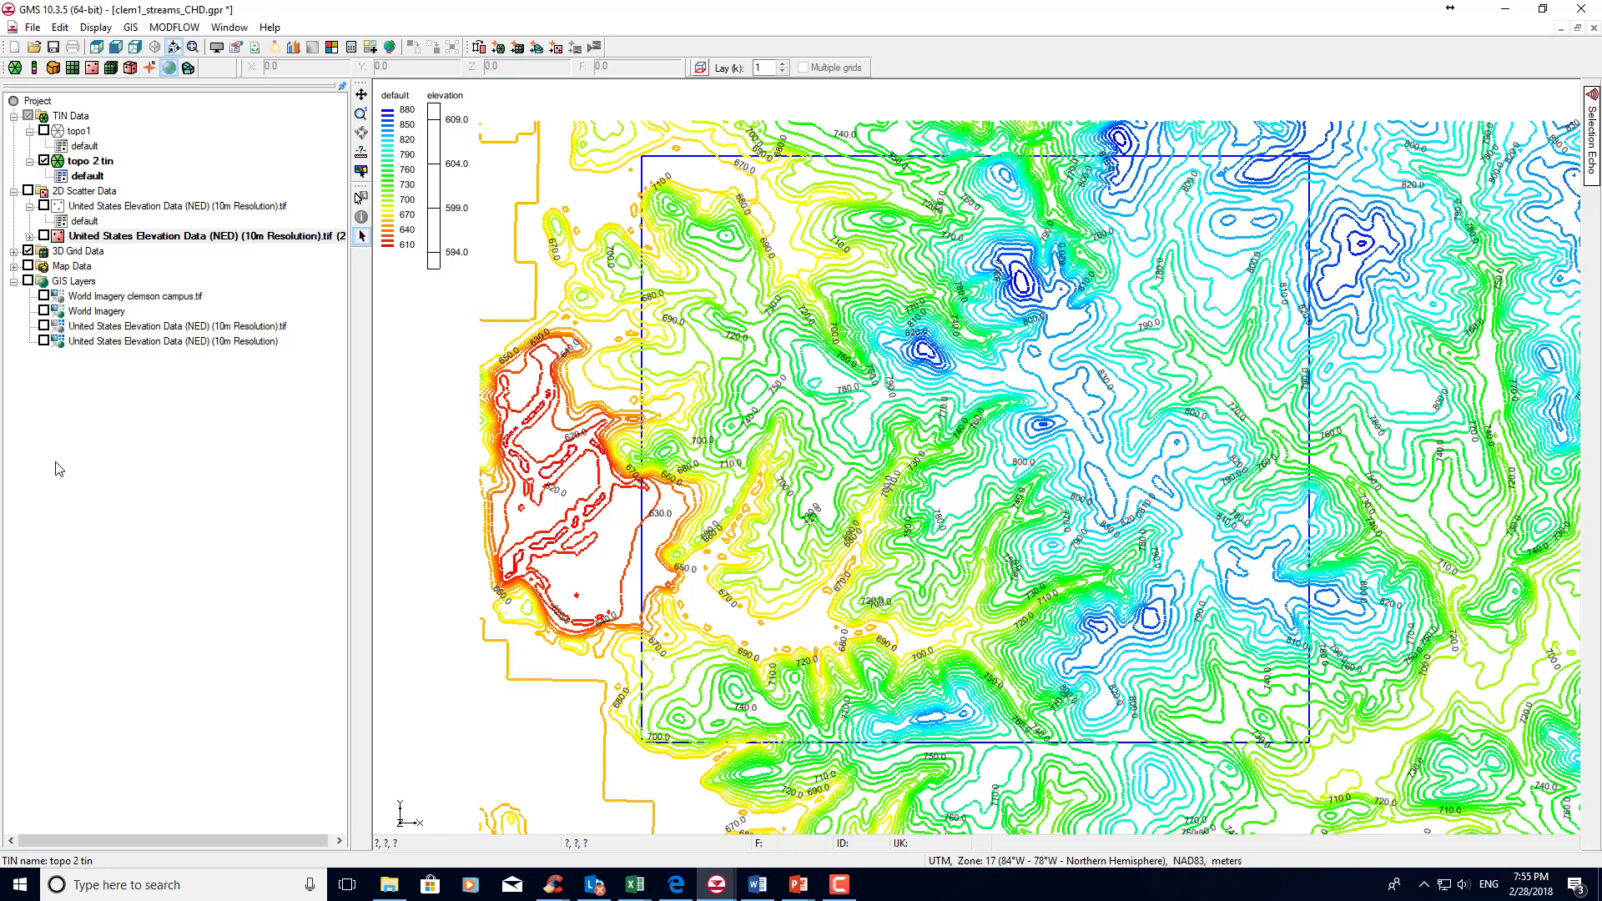
Set the TIN contour line thickness to 1 in the display options.
right_click(14, 70)
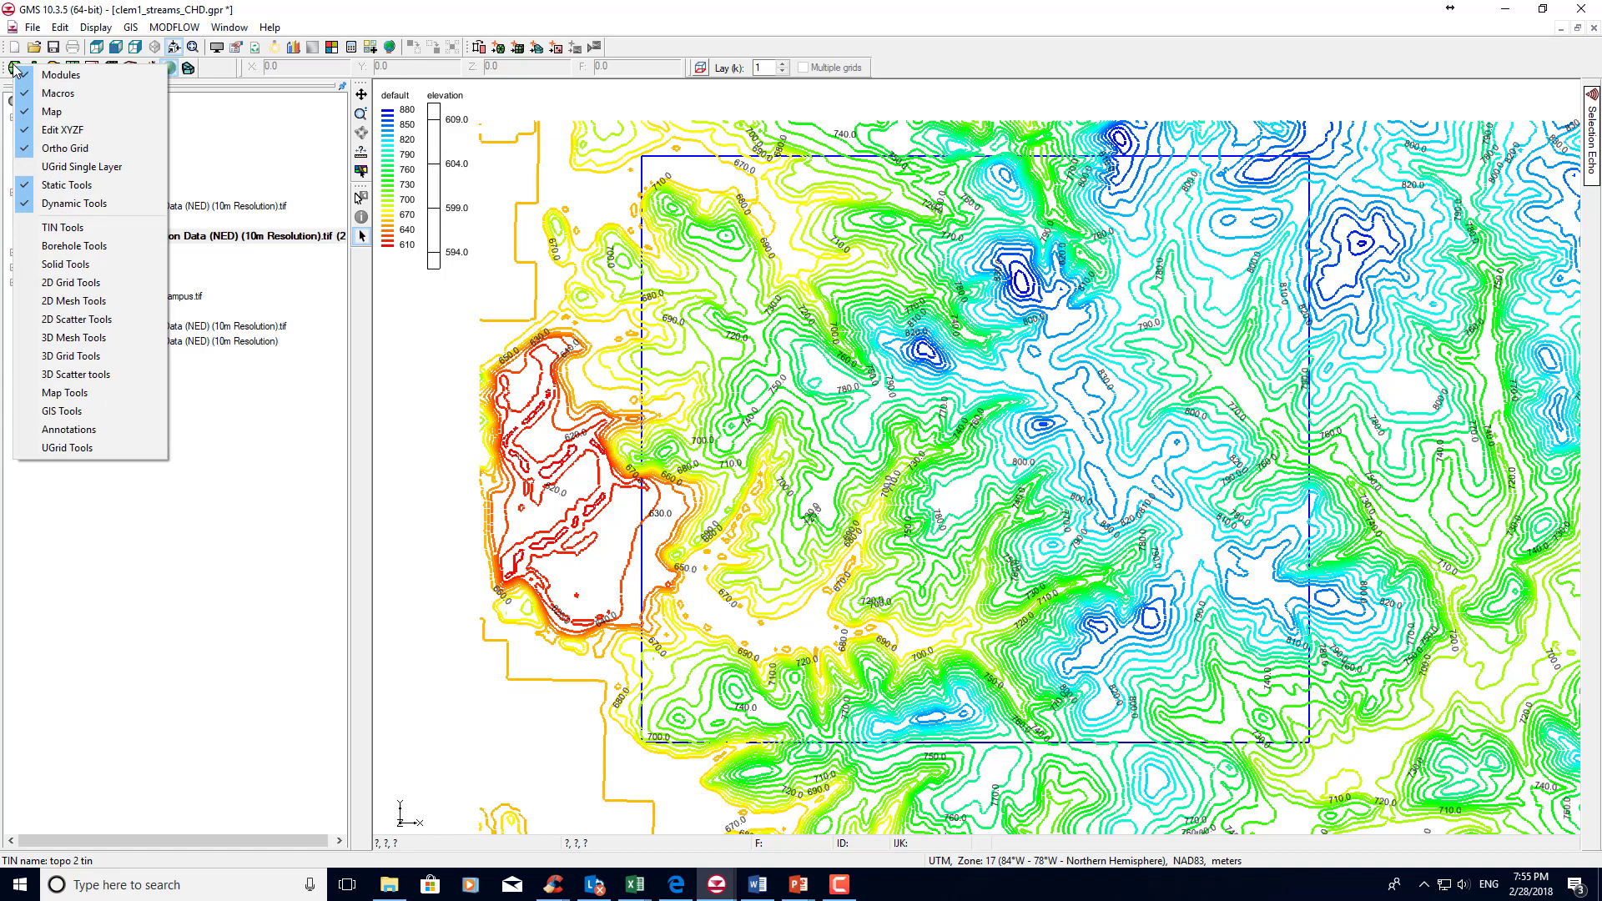
click(93, 28)
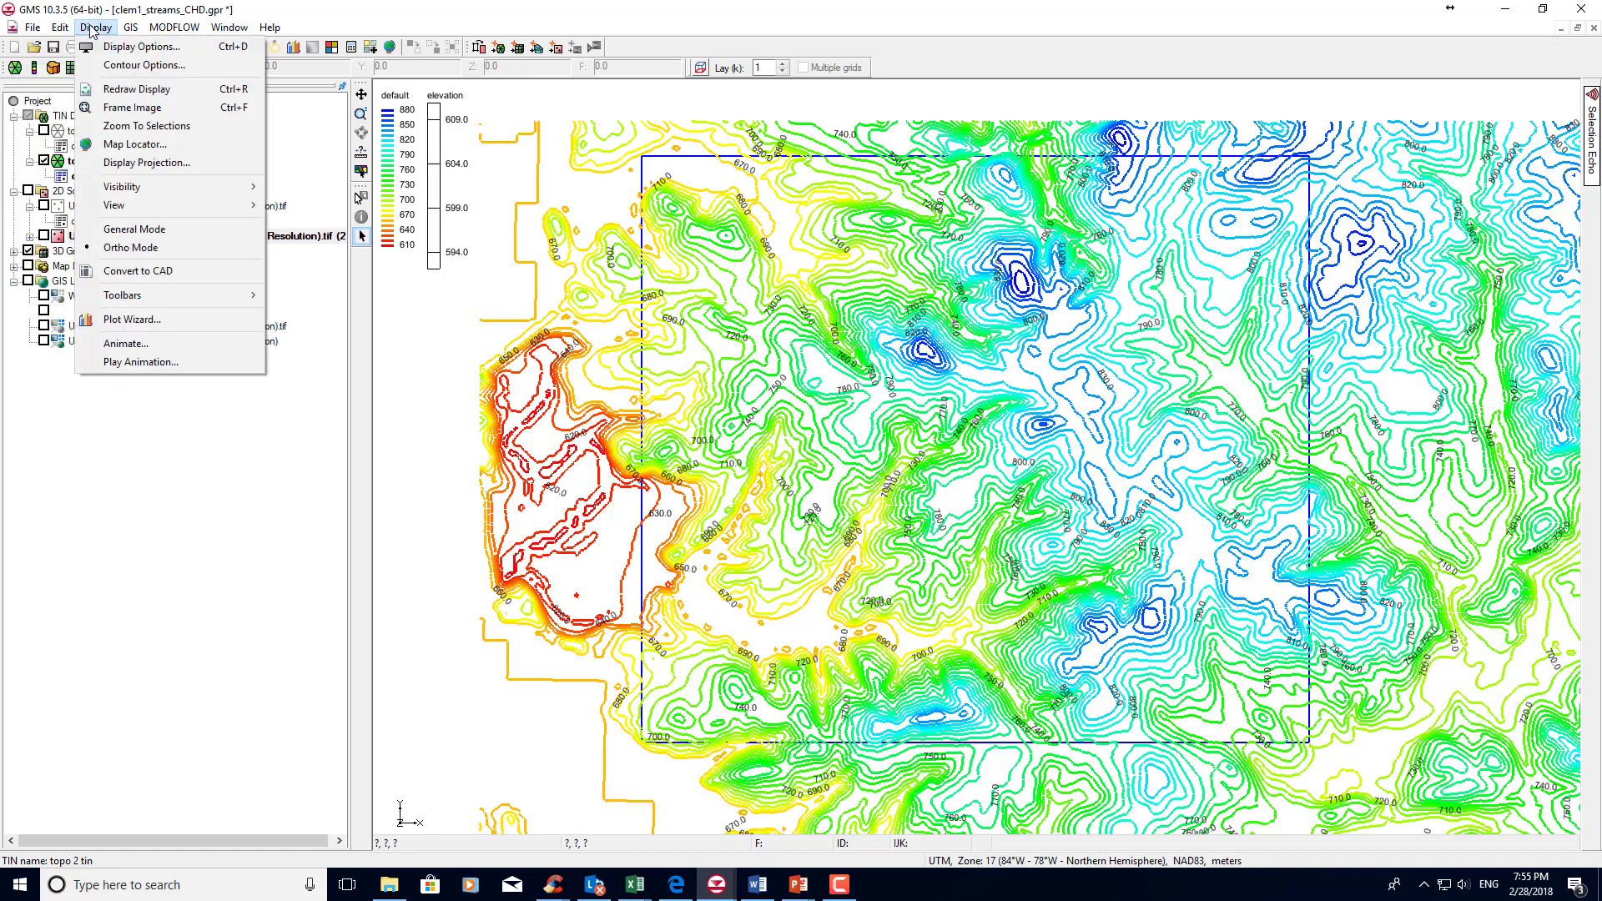
click(100, 47)
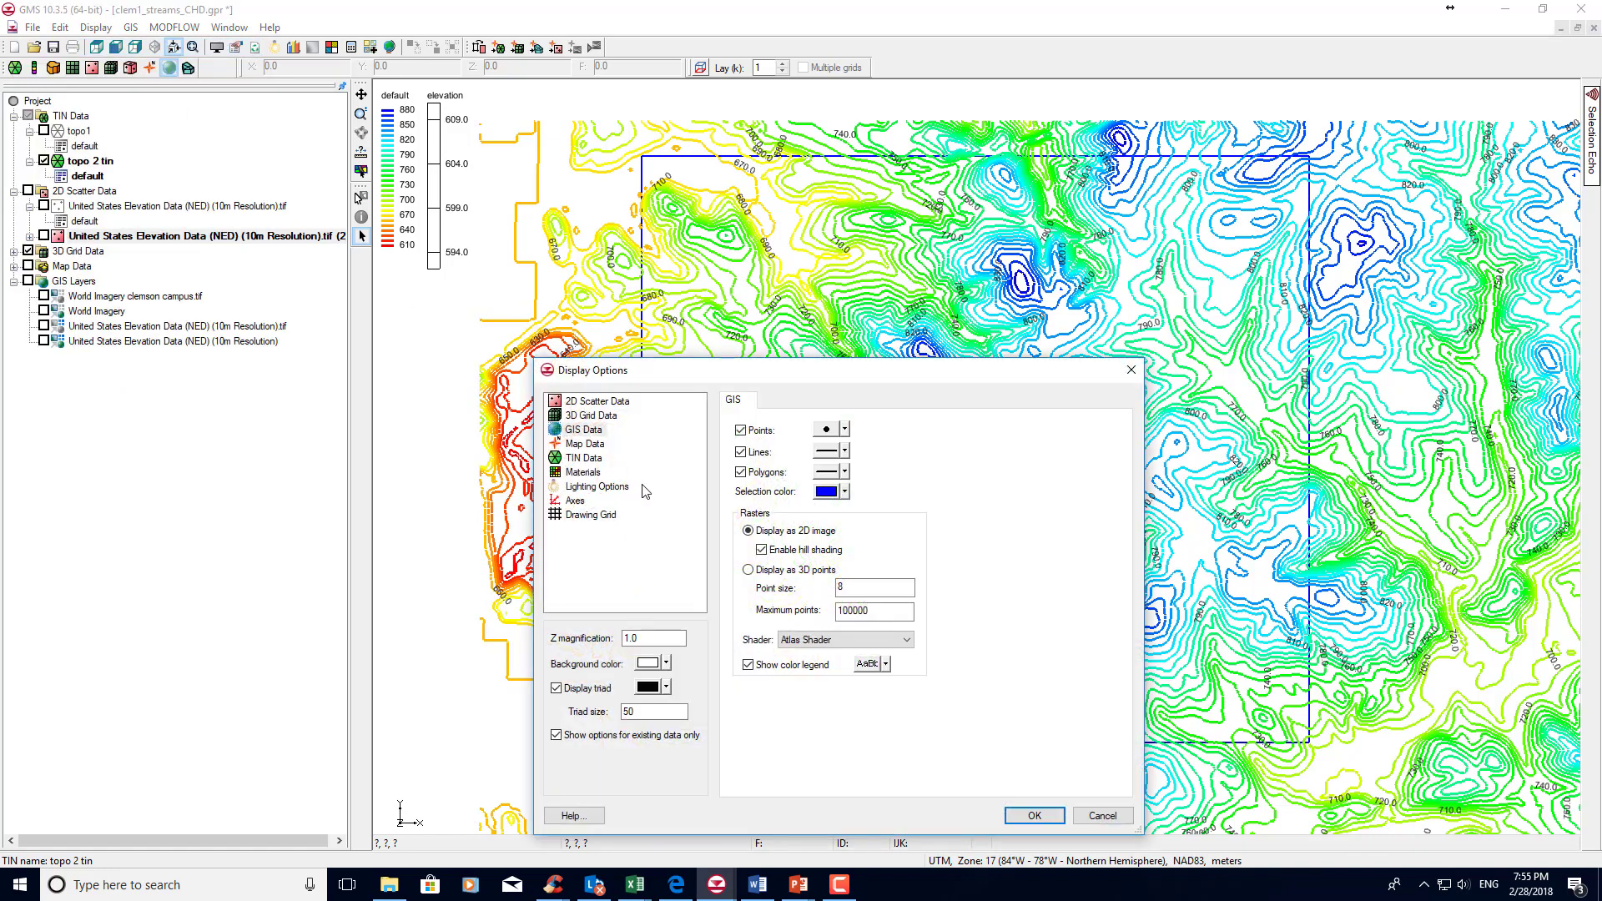
click(572, 460)
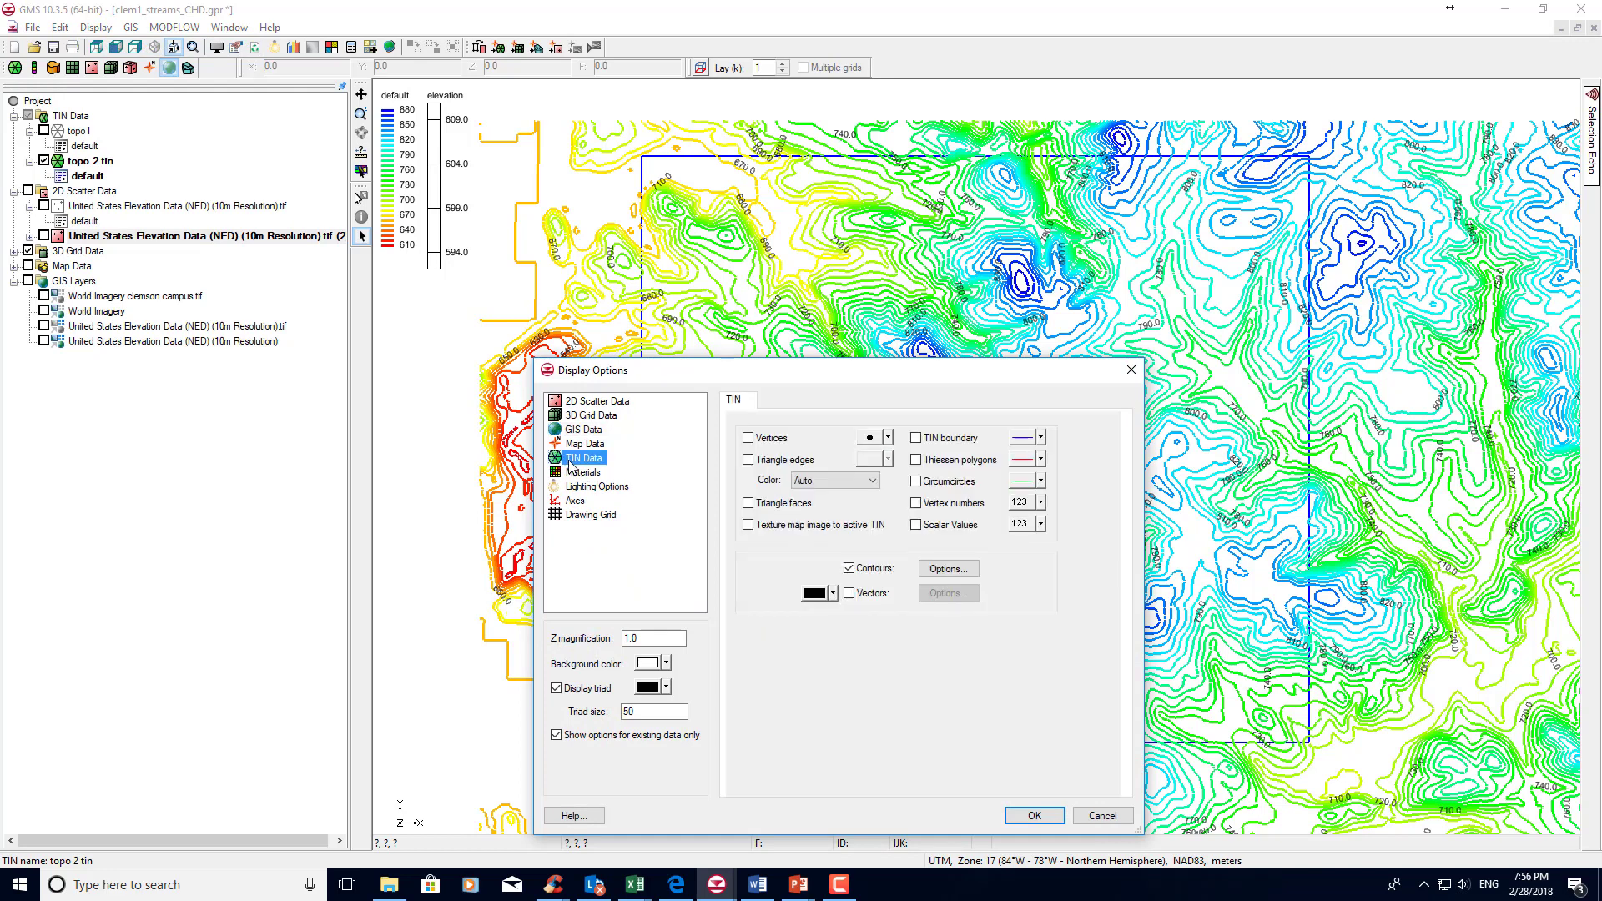
click(942, 570)
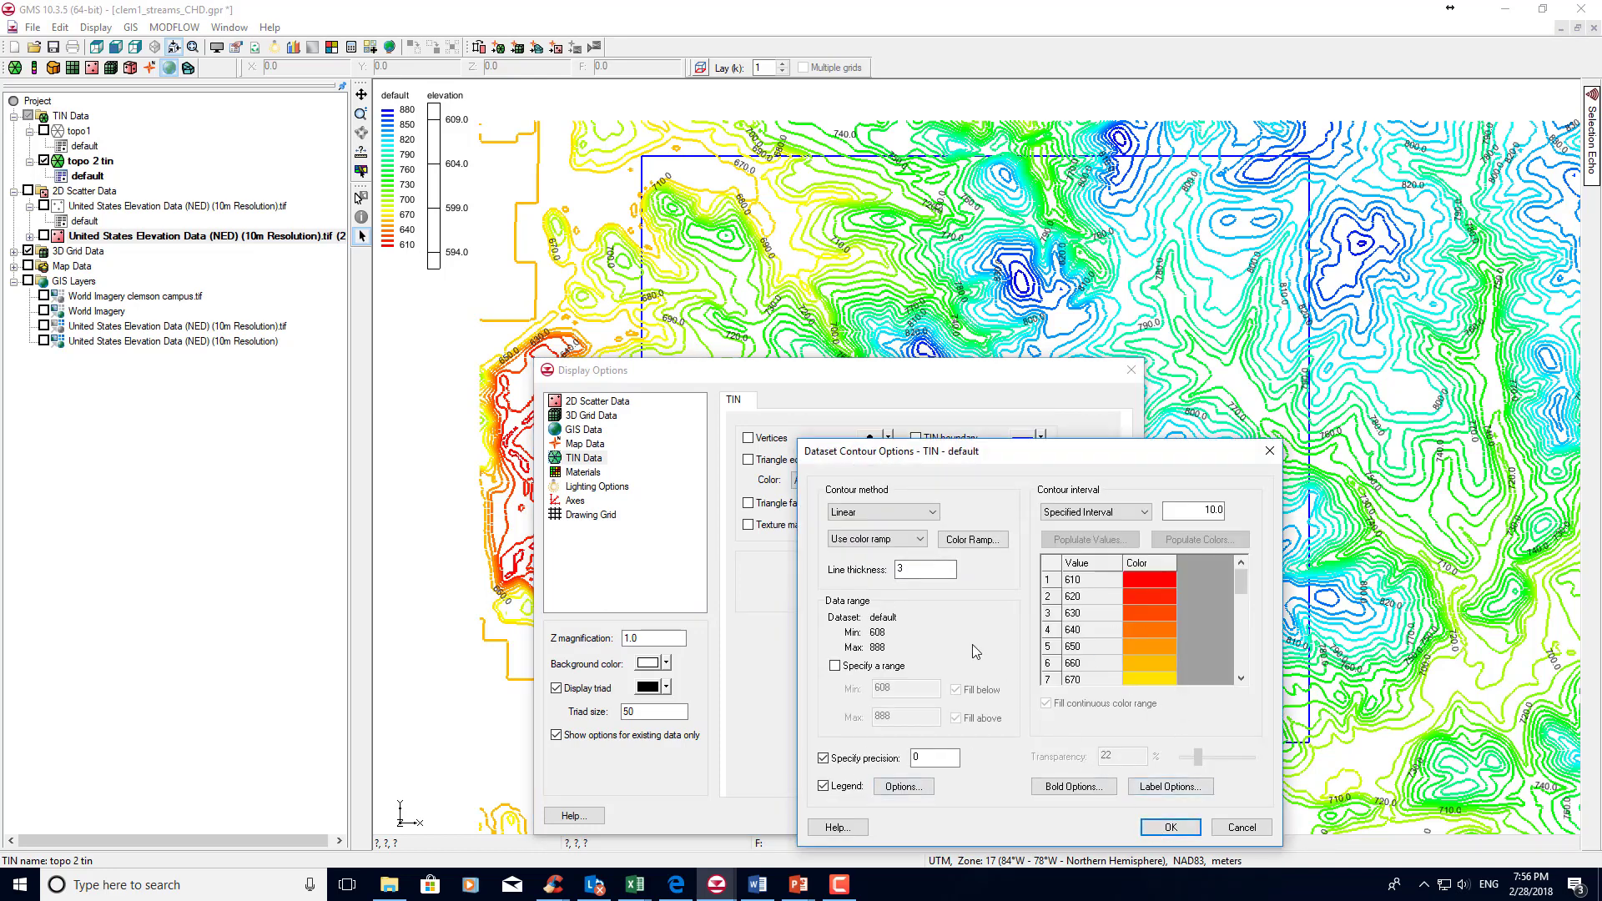
drag(905, 570, 888, 568)
text(1)
click(1171, 827)
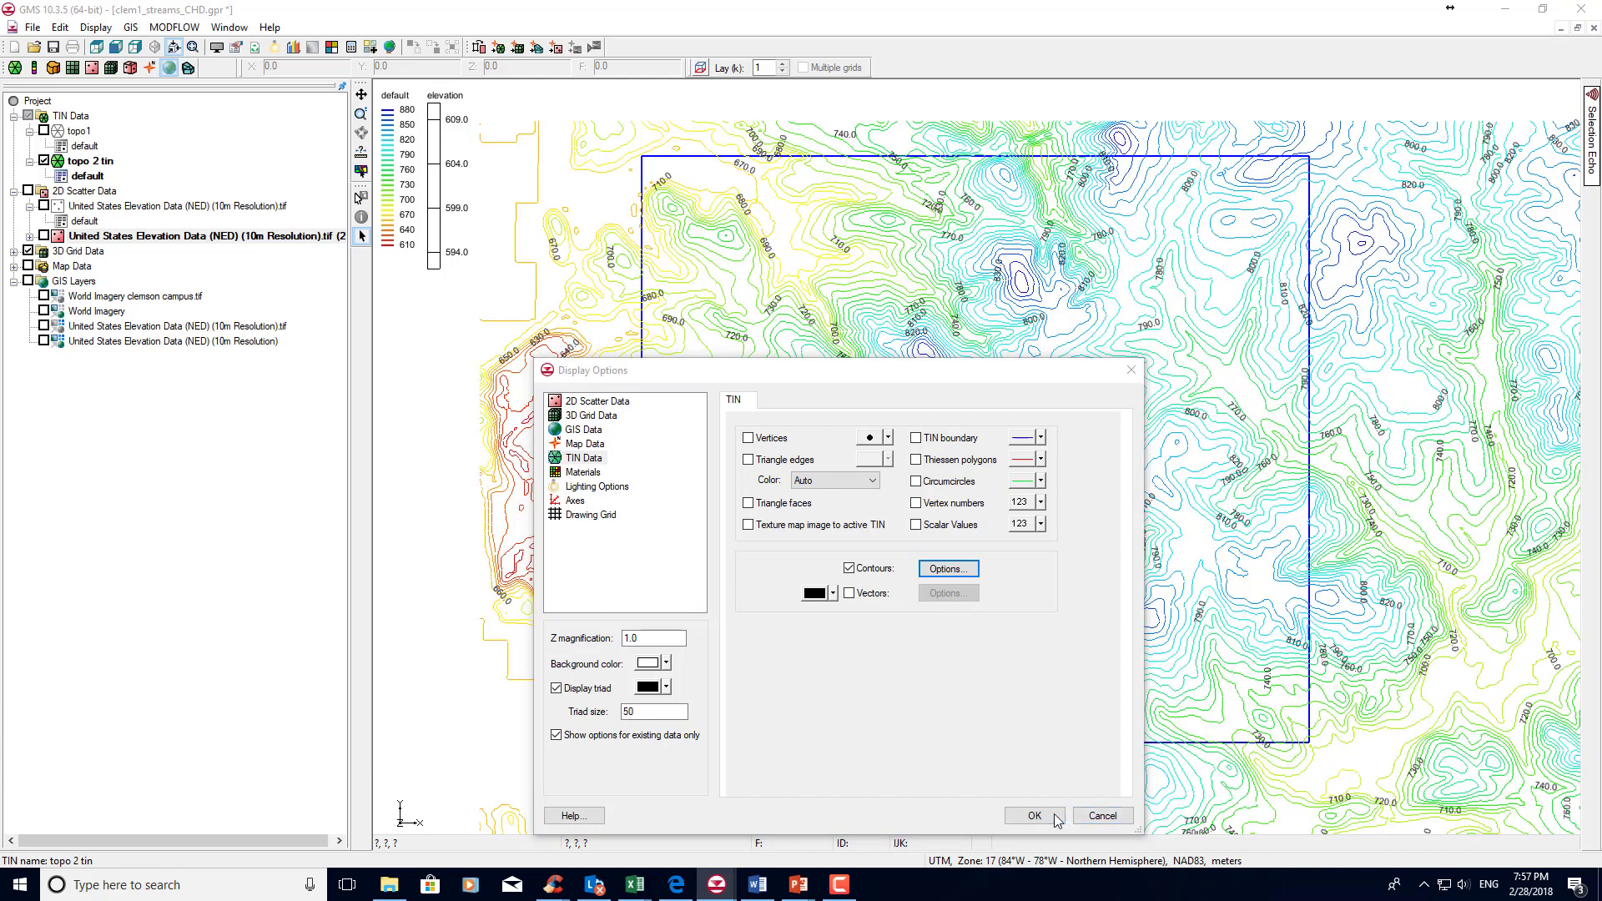
click(1035, 816)
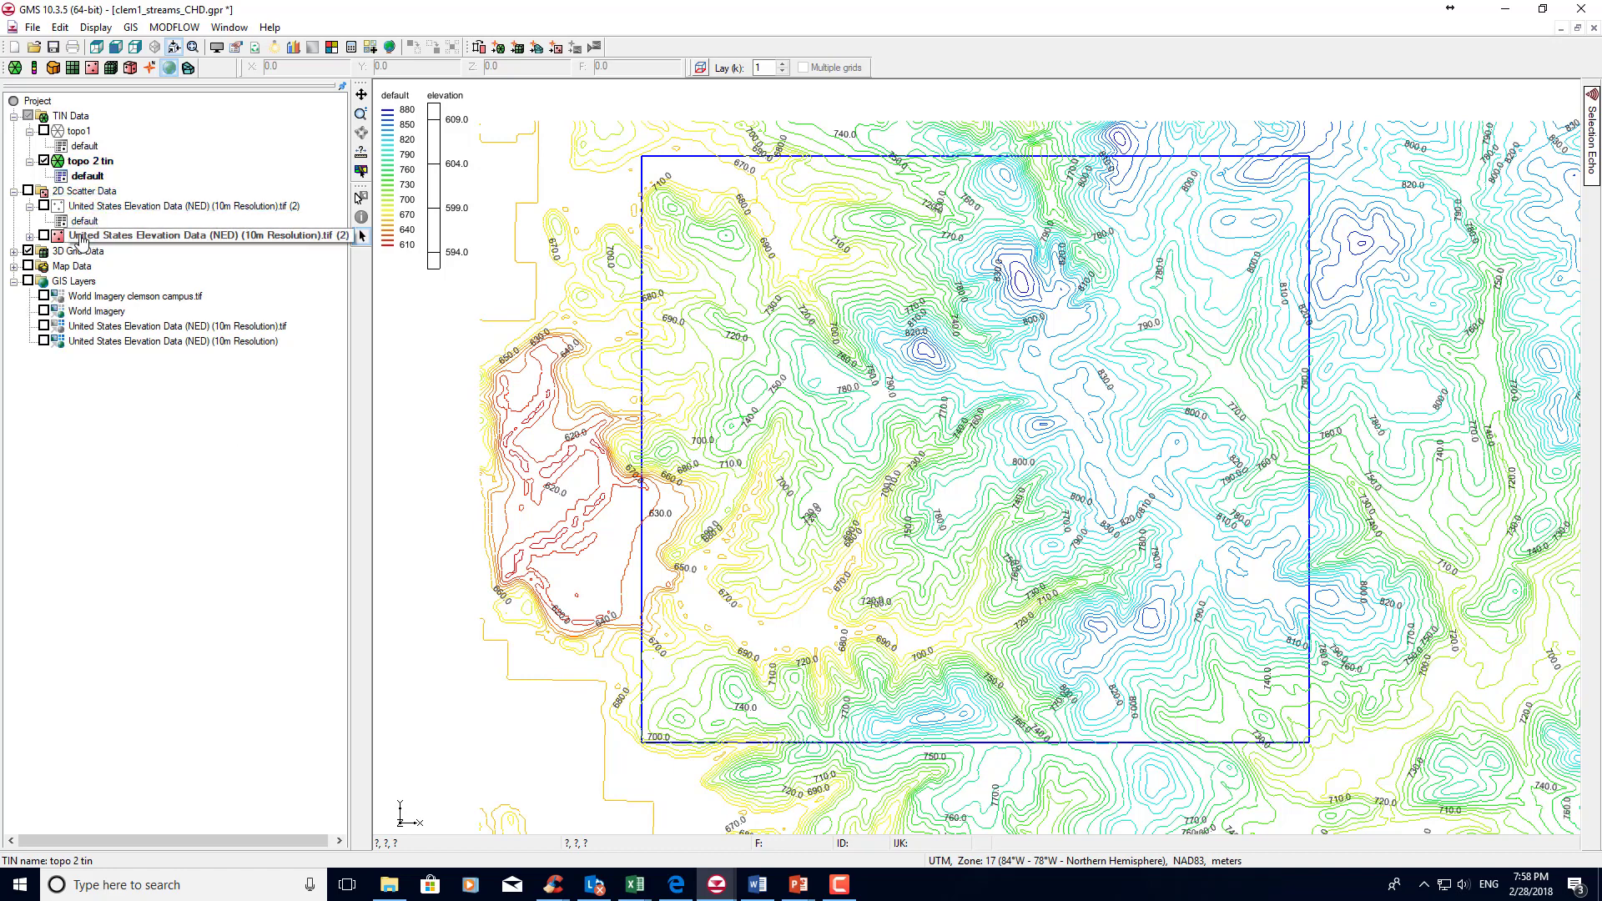
Show the United States Elevation Data (NED) (10m Resolution).tif (2) scatter set and interpolate it to the 3D grid as the dataset "topography".
click(45, 236)
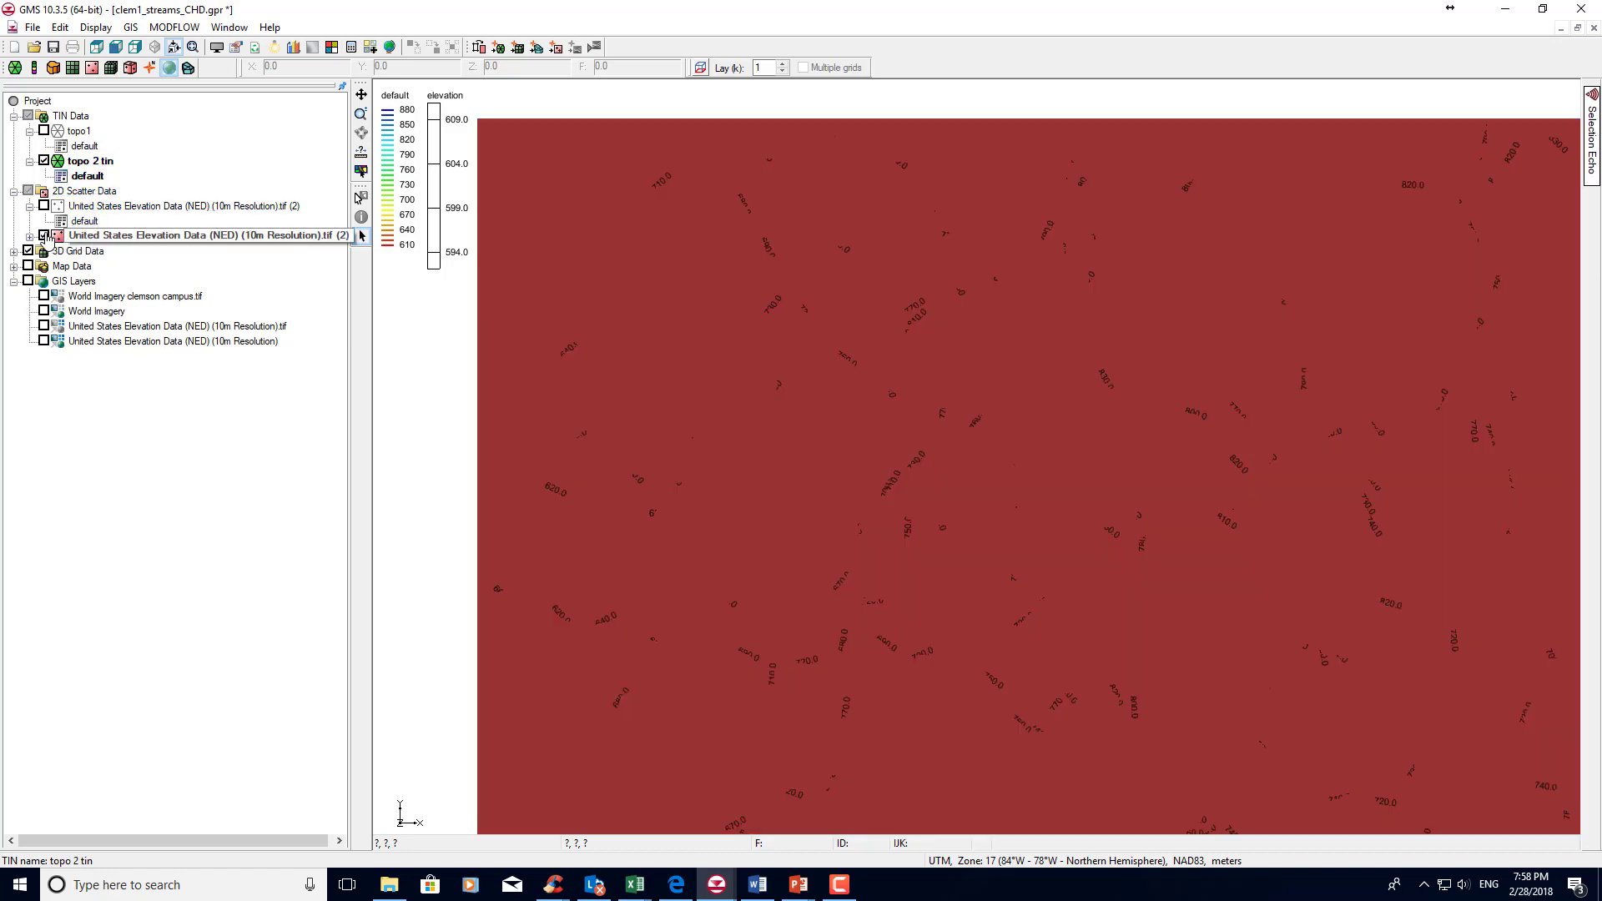
right_click(101, 239)
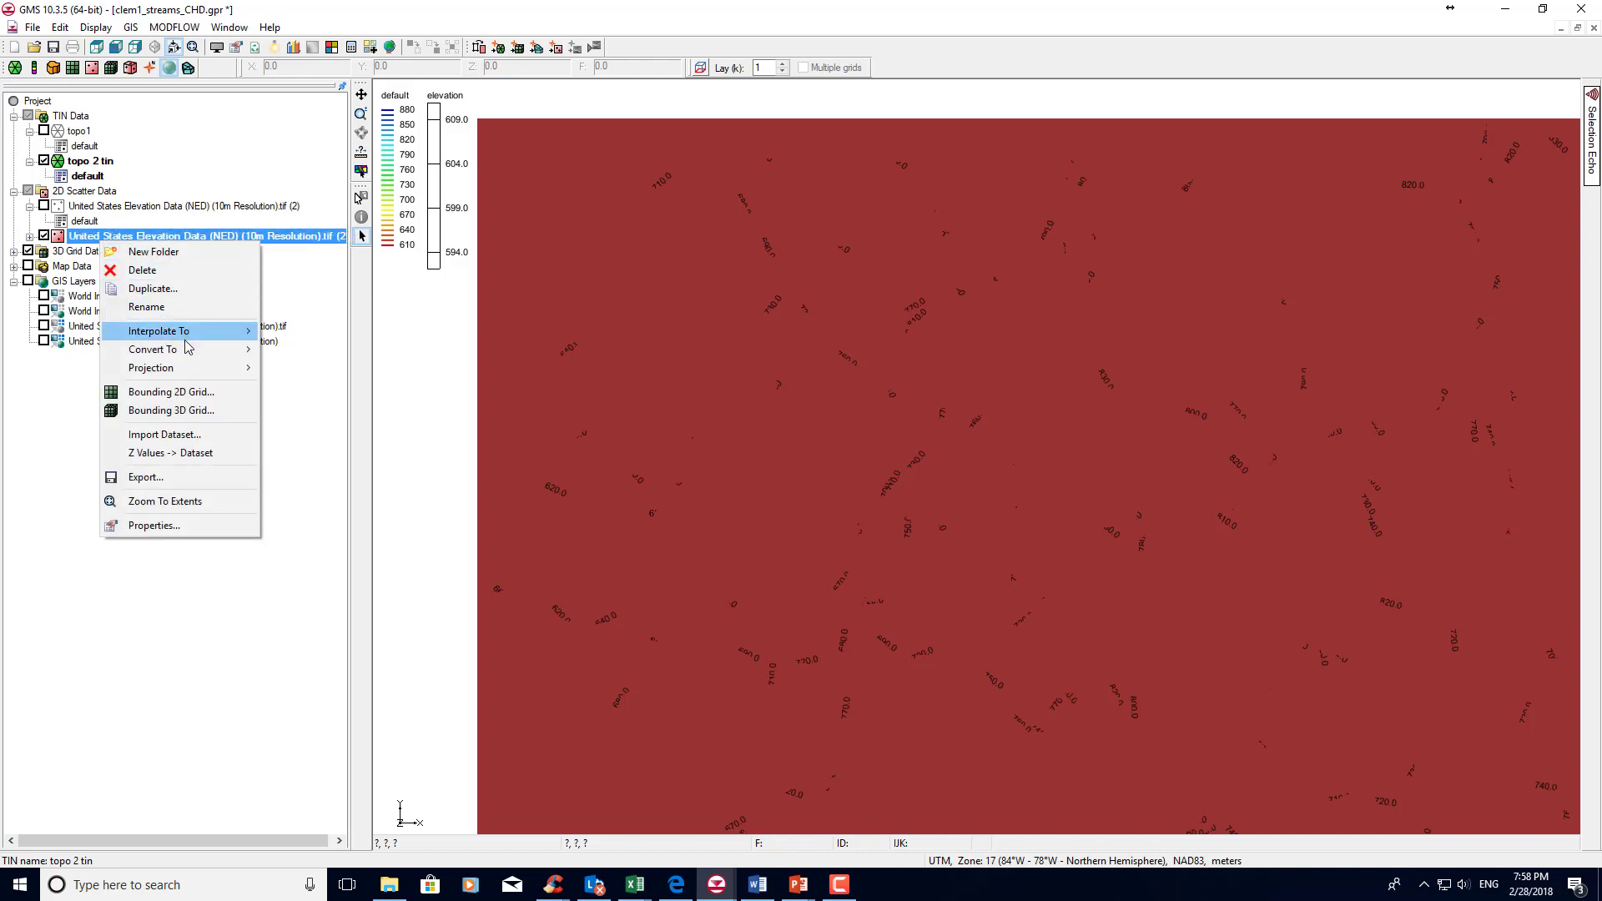
mouse_move(186, 350)
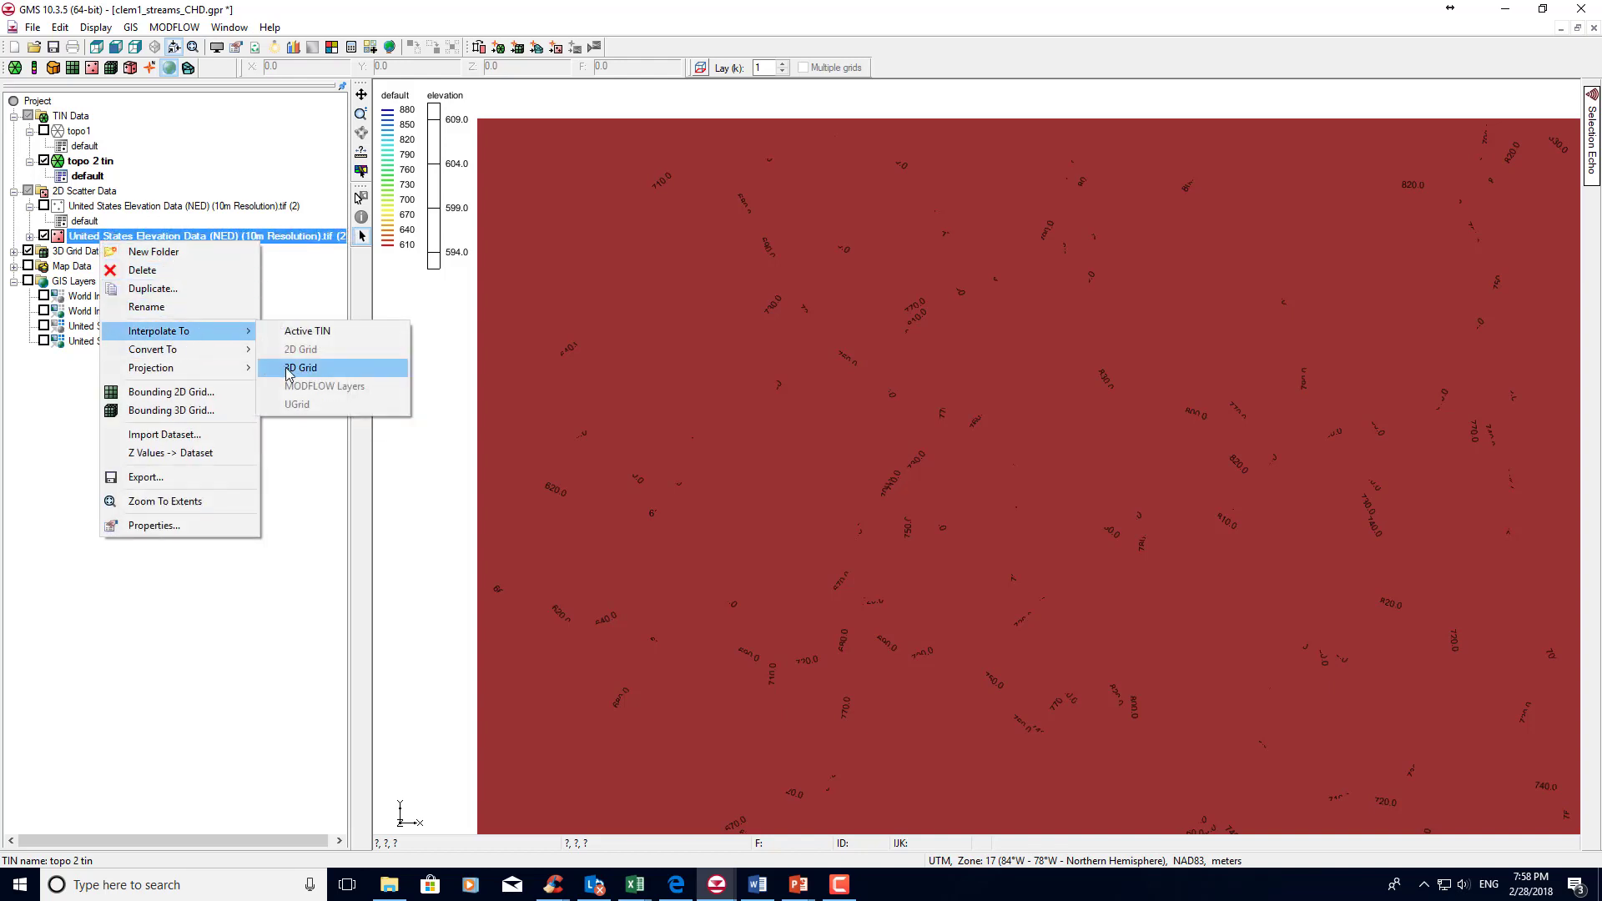
click(289, 369)
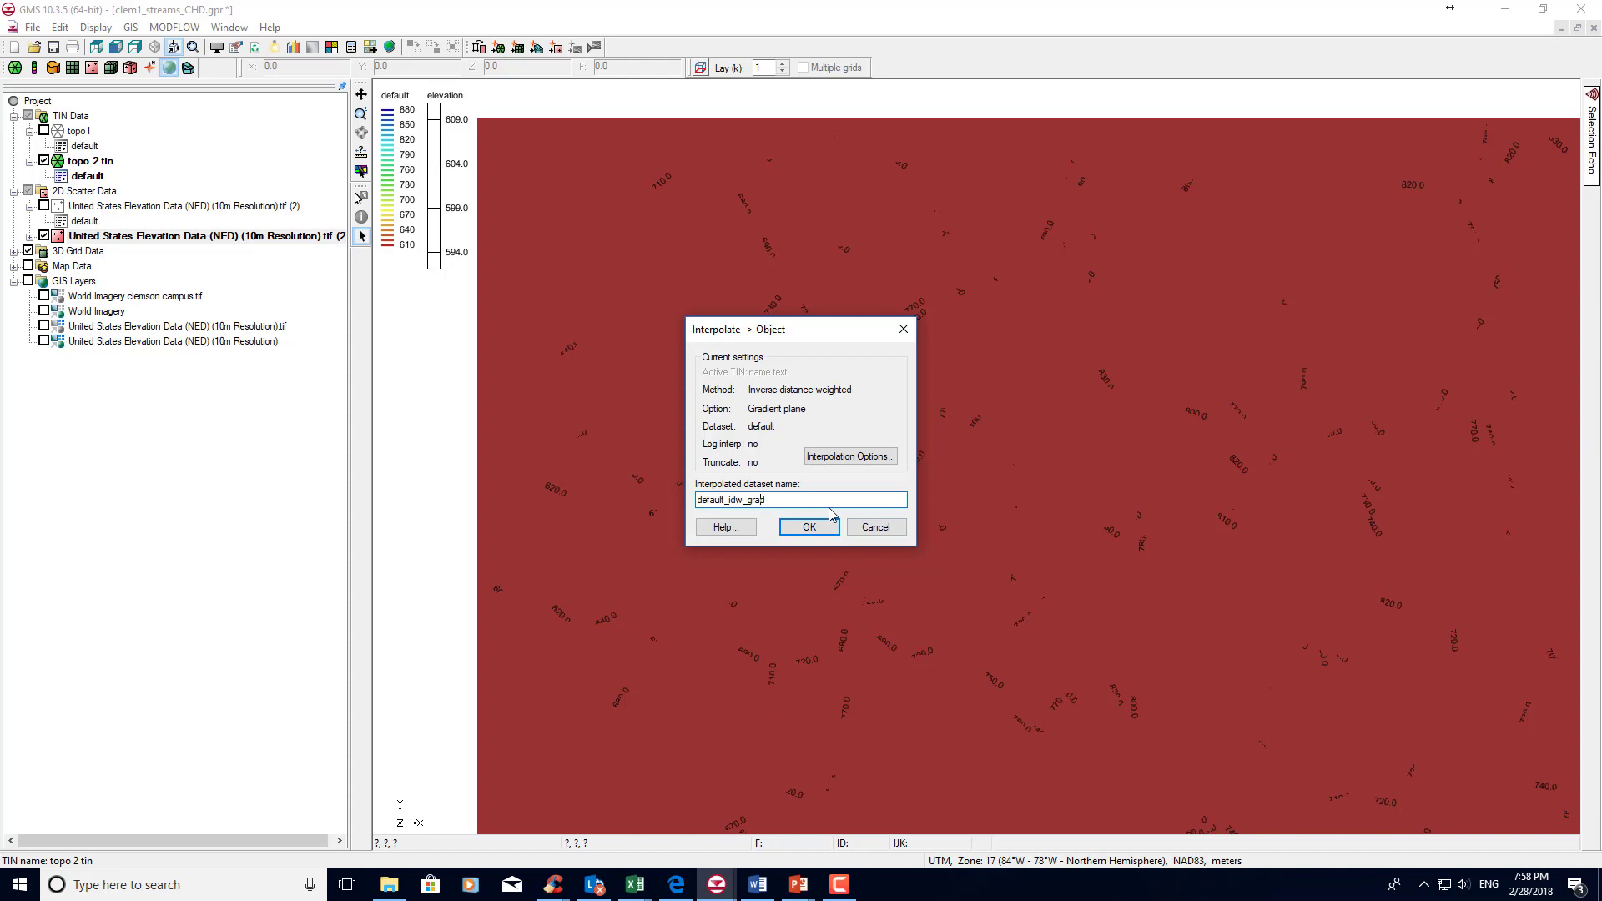
key(Delete)
key(Delete)
key(Delete)
key(Delete)
key(Delete)
key(Delete)
key(Delete)
key(Delete)
key(Delete)
key(Delete)
key(Delete)
key(Delete)
key(Delete)
key(Delete)
key(Delete)
key(Delete)
text(topography)
click(803, 525)
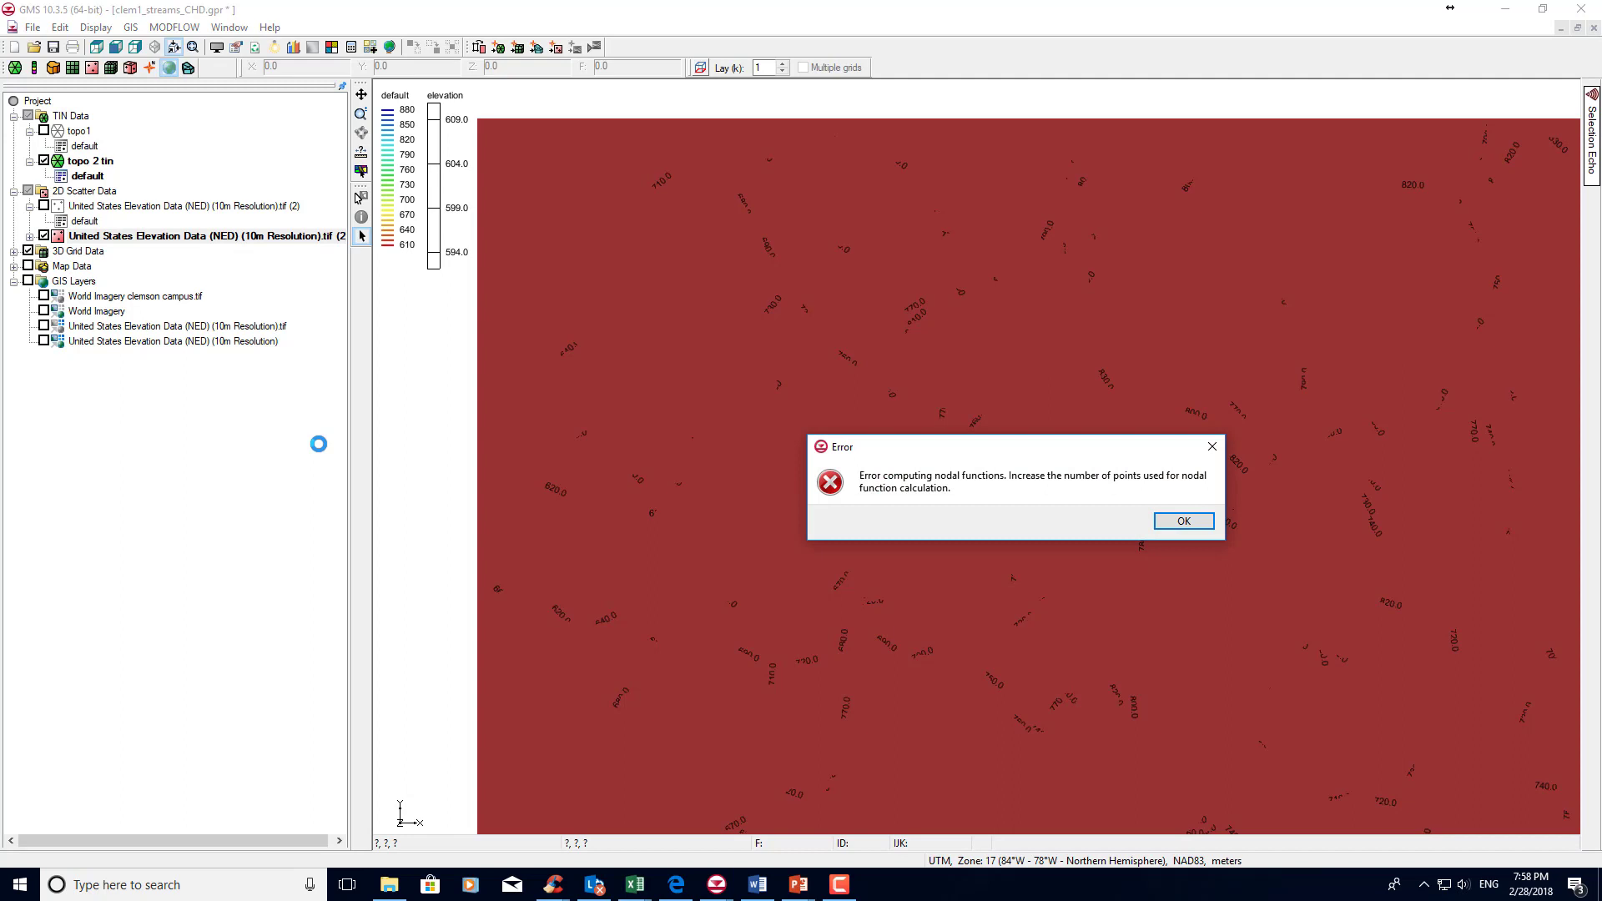
click(1190, 523)
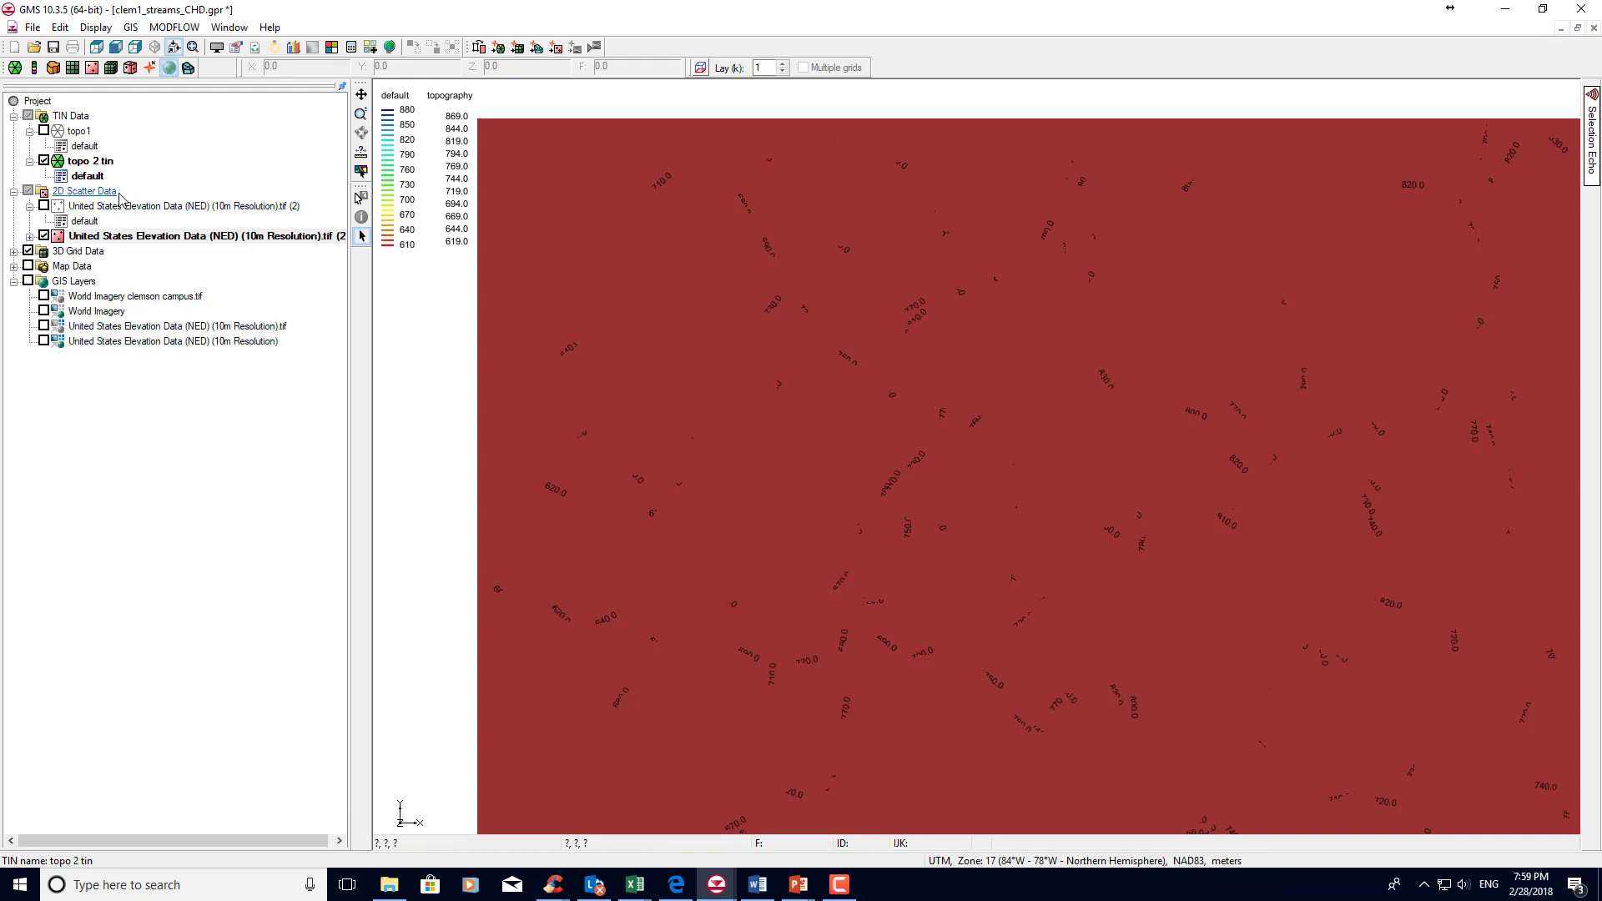
Hide the elevation scatter set again and select the topography dataset of the 3D grid.
click(13, 252)
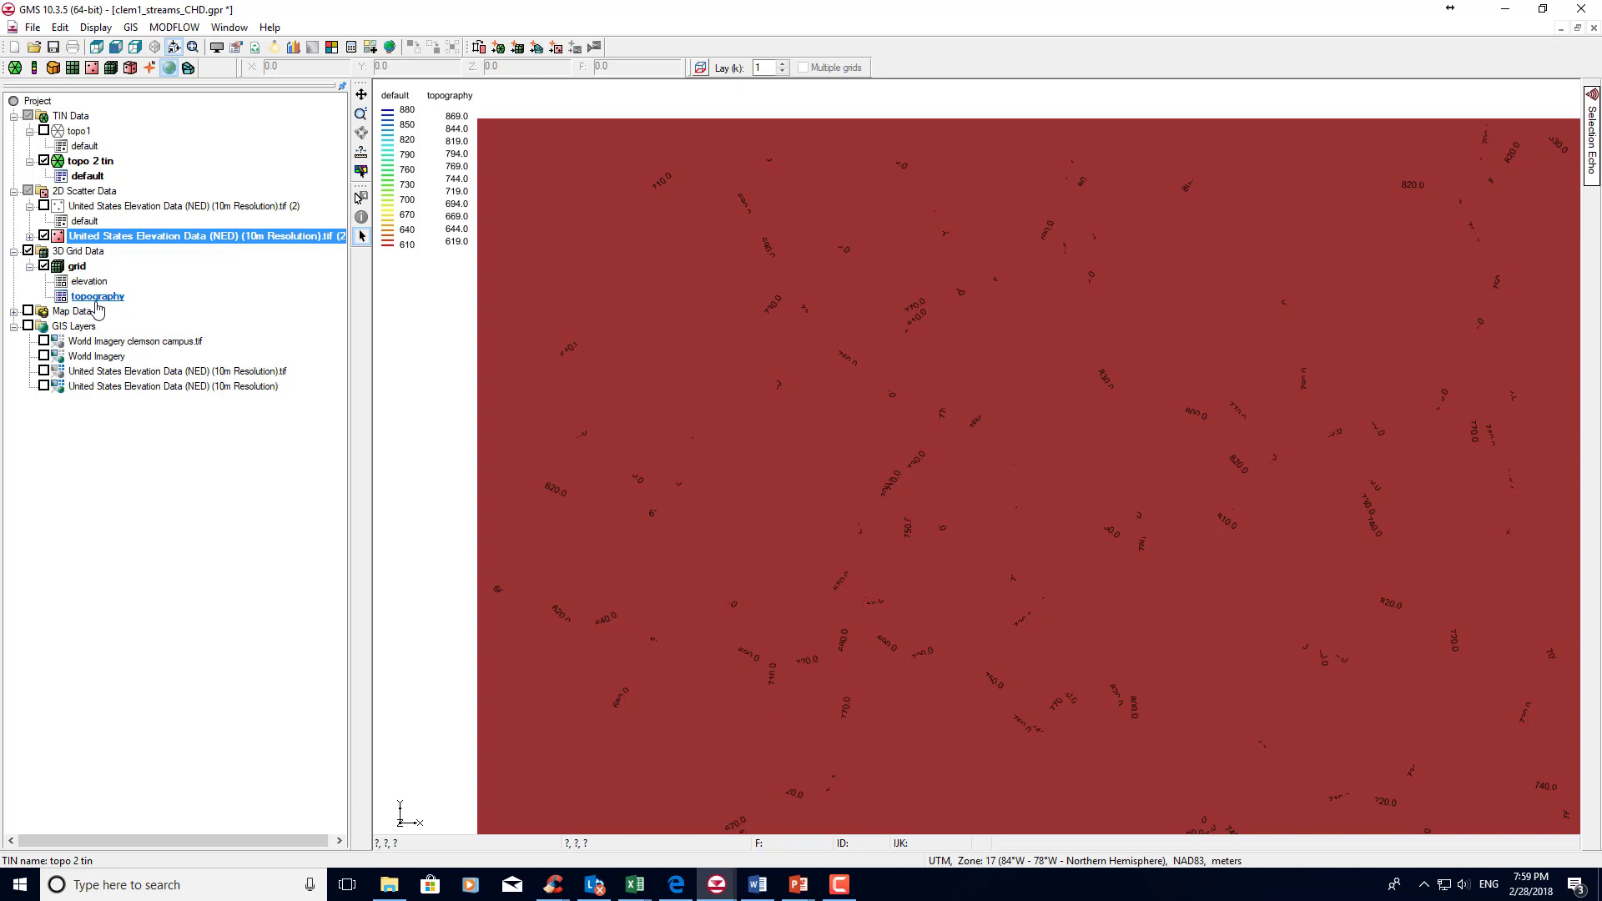
click(44, 236)
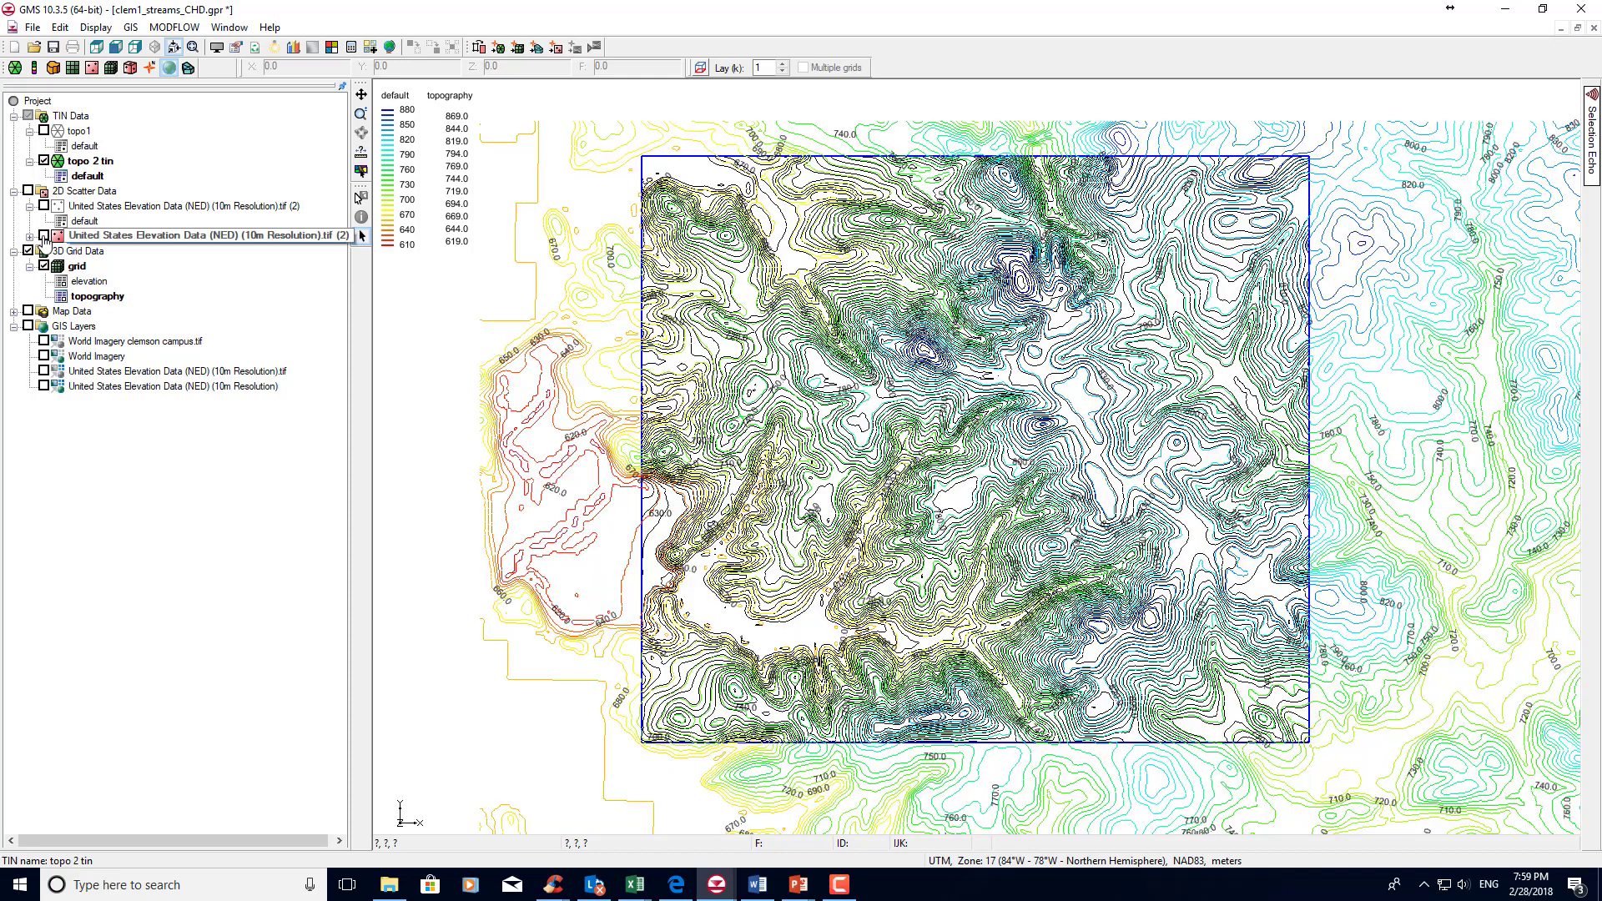
click(14, 192)
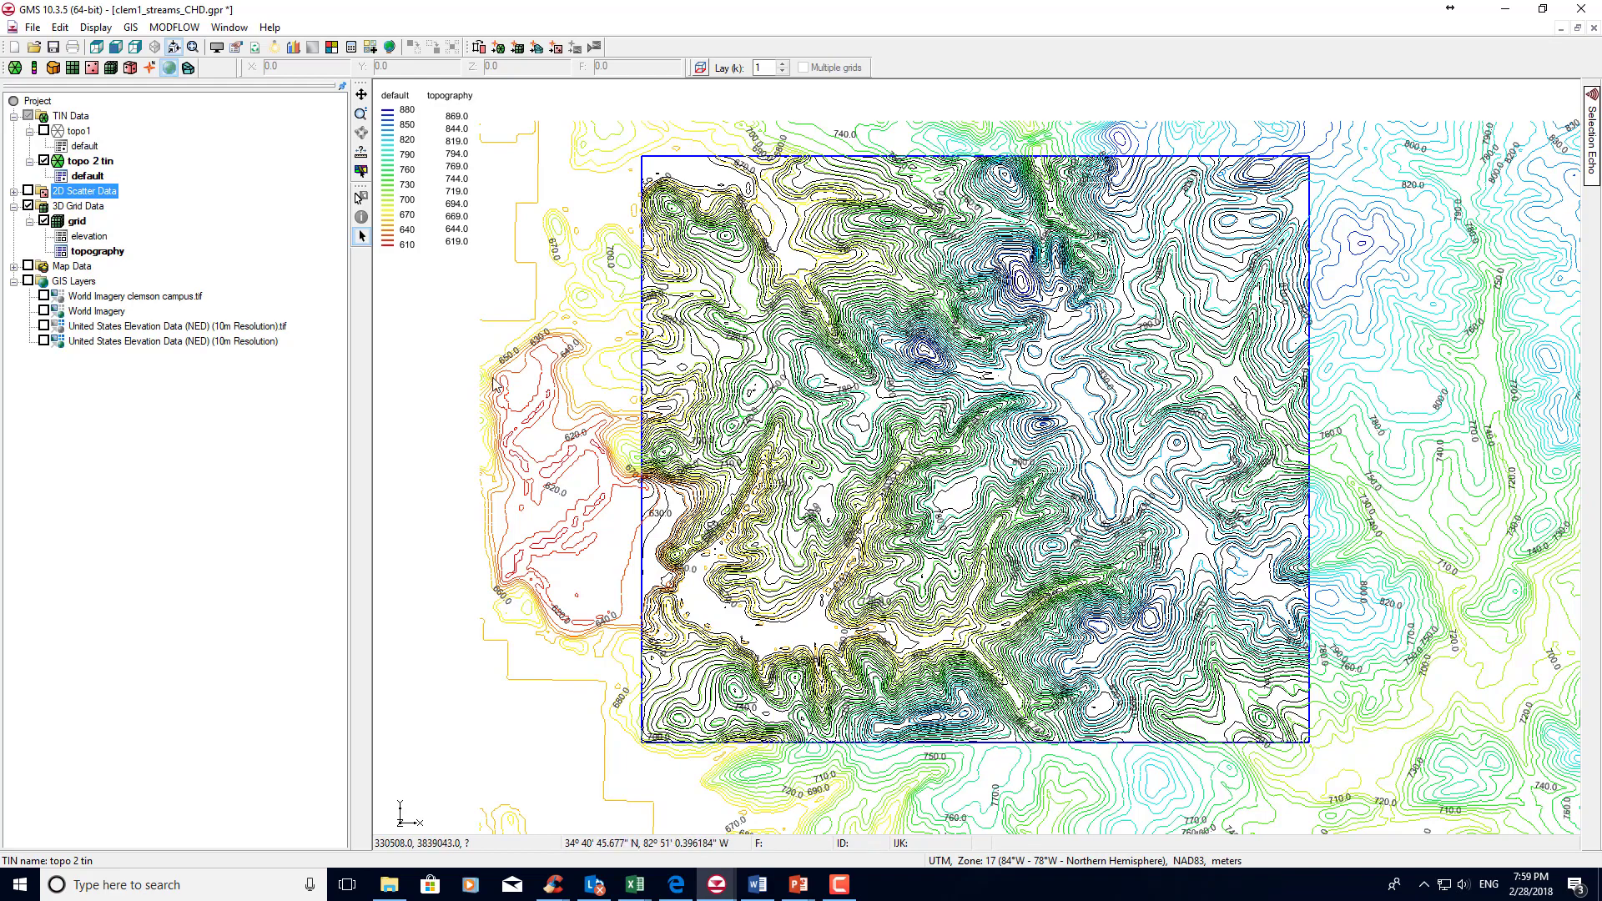
click(96, 253)
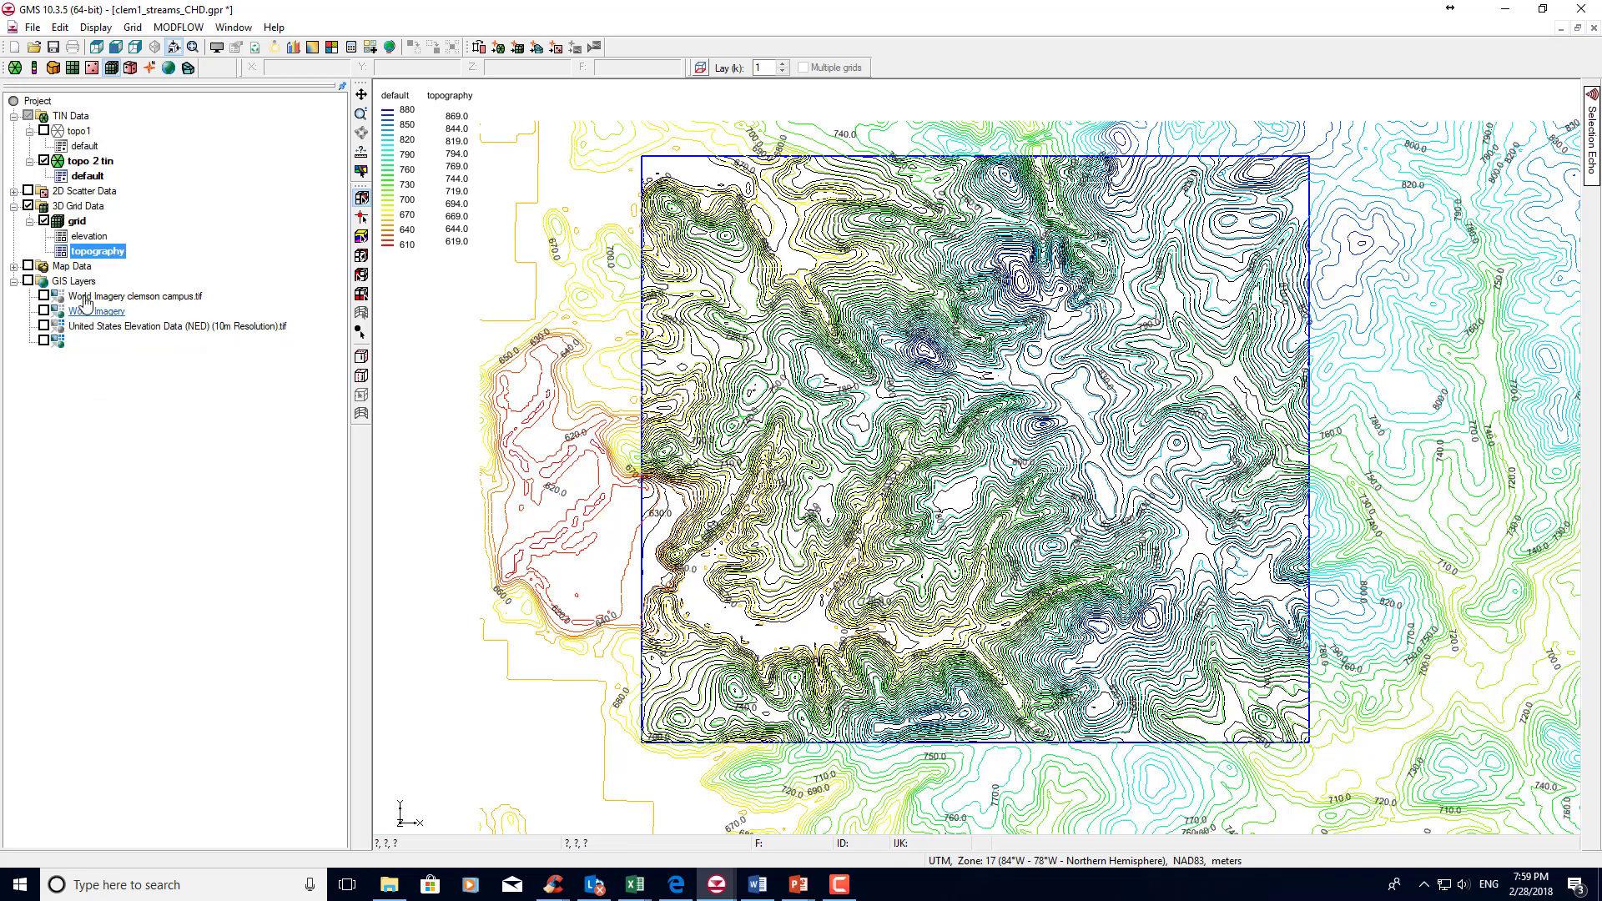
Create a new MODFLOW simulation on the 3D grid, keeping the default version and run options.
right_click(70, 228)
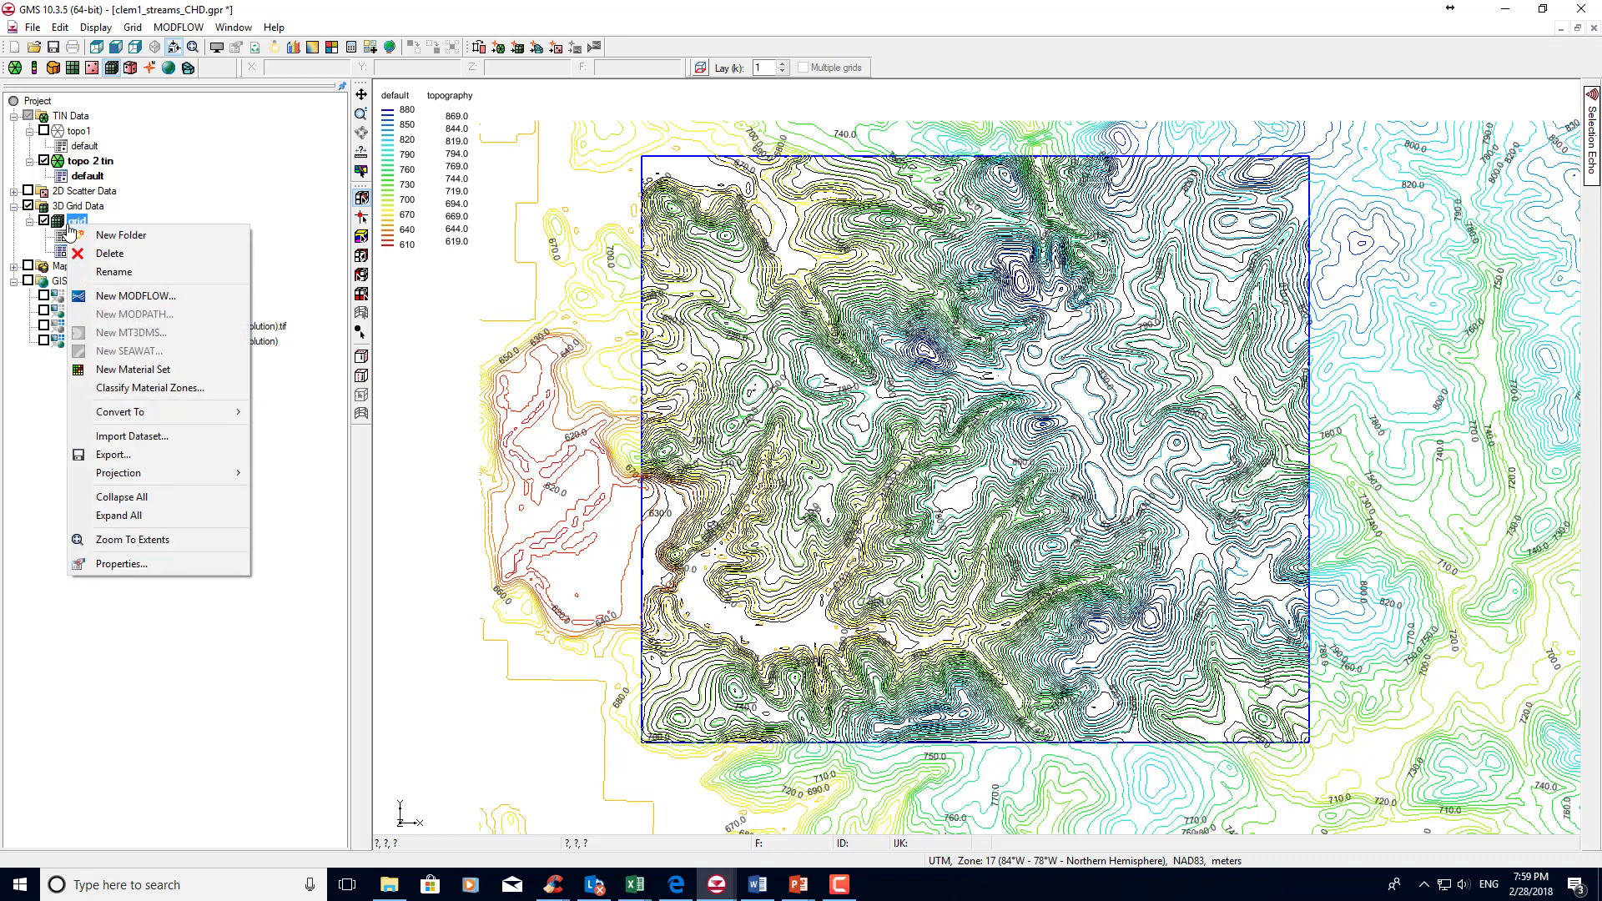
click(120, 298)
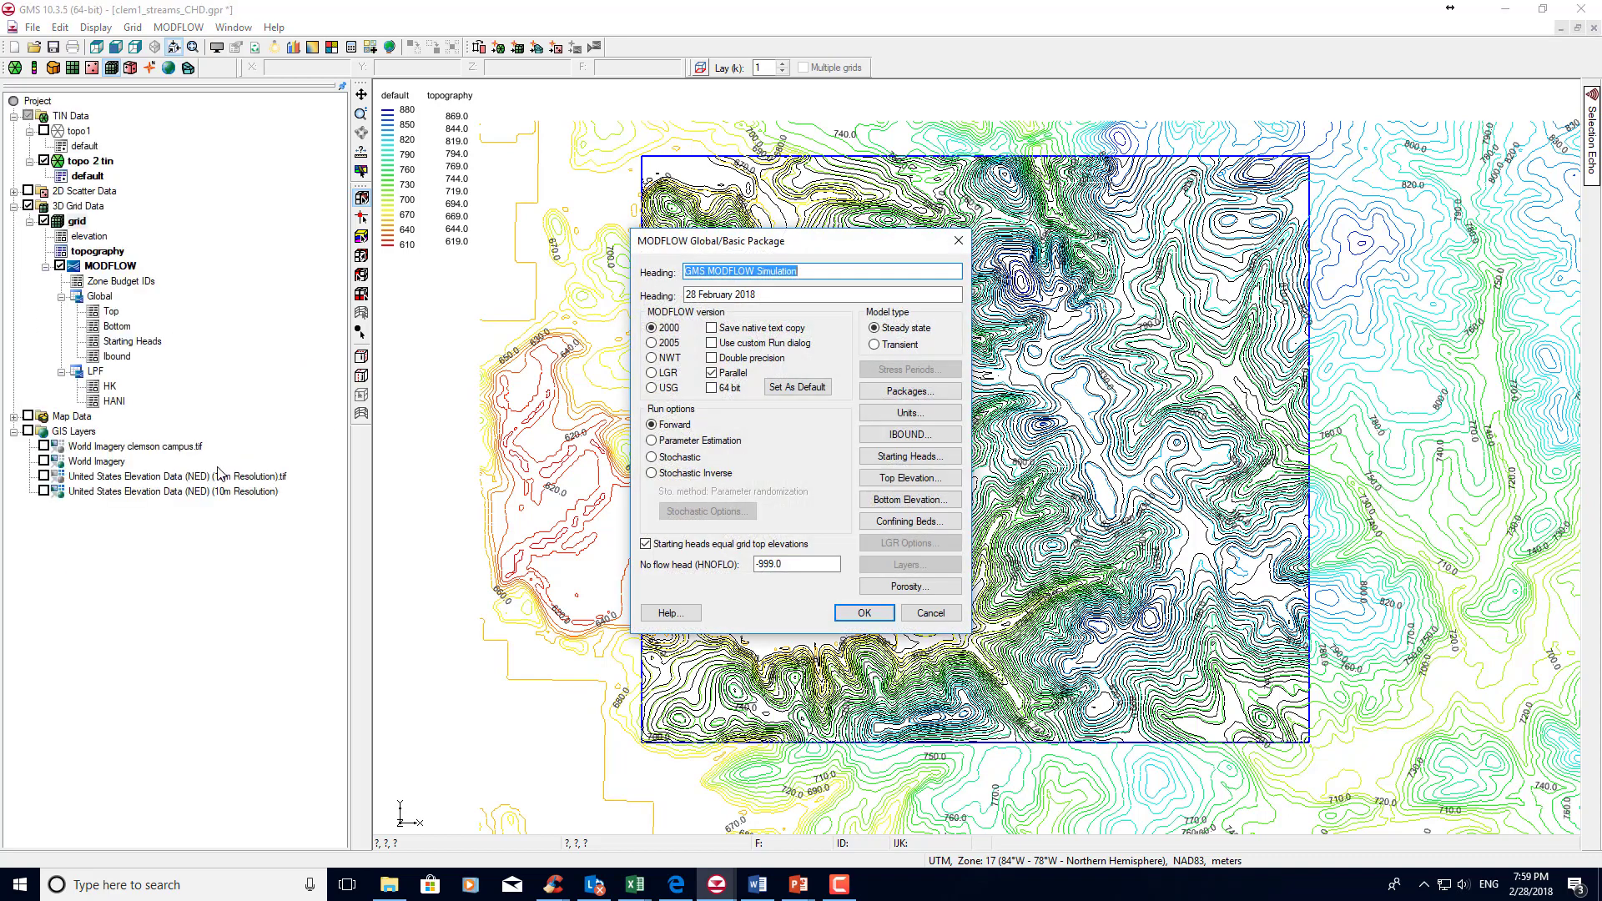
click(862, 613)
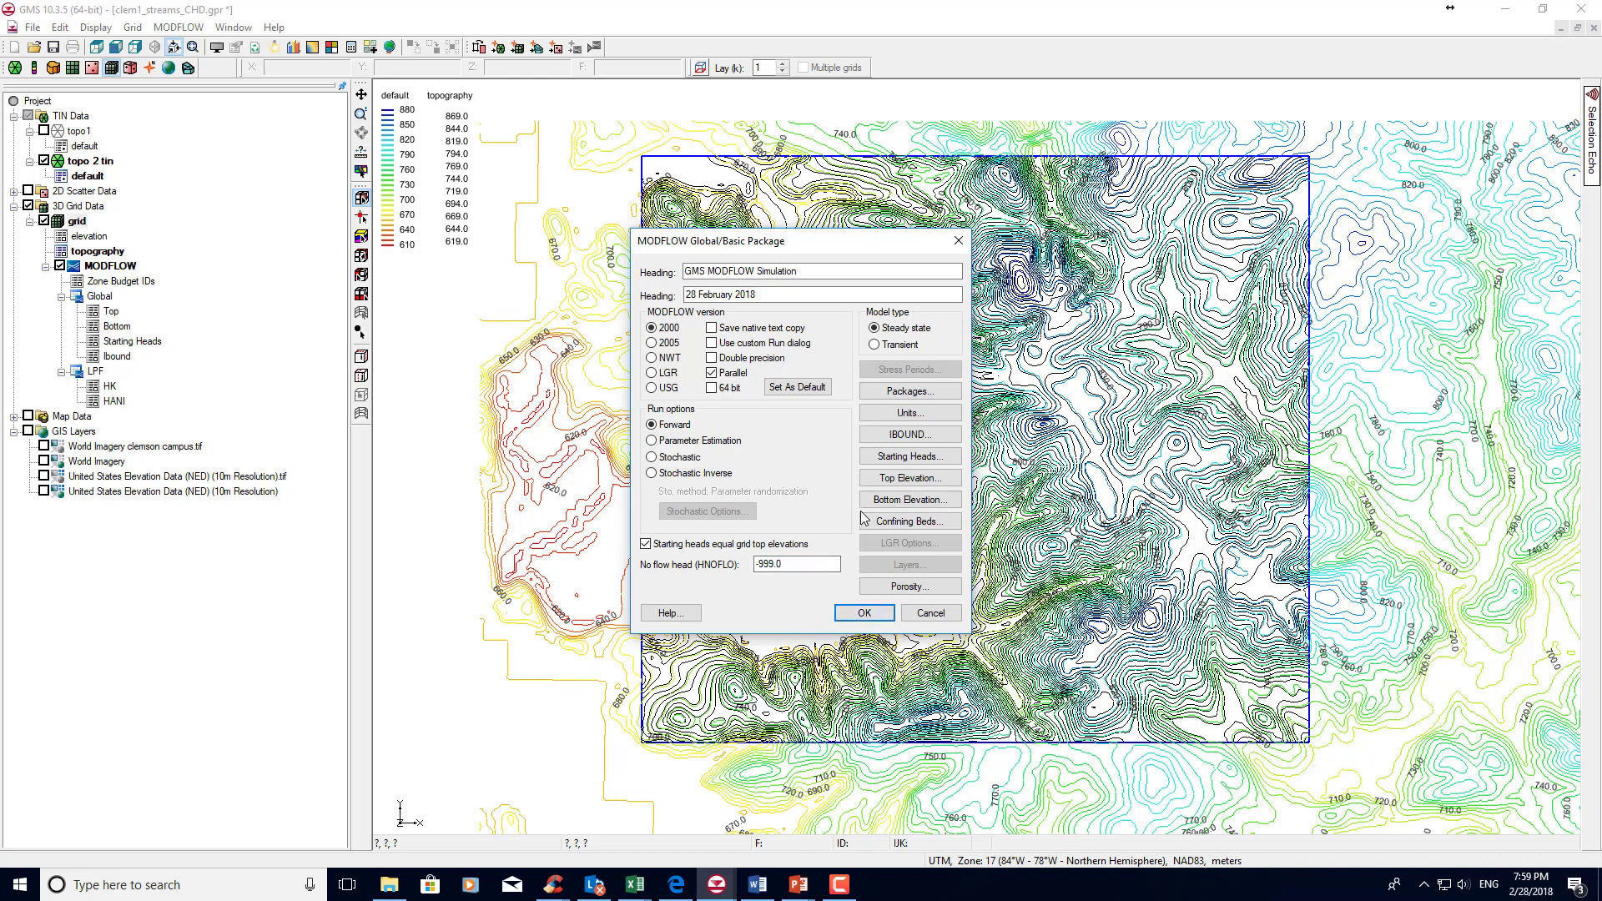
click(911, 457)
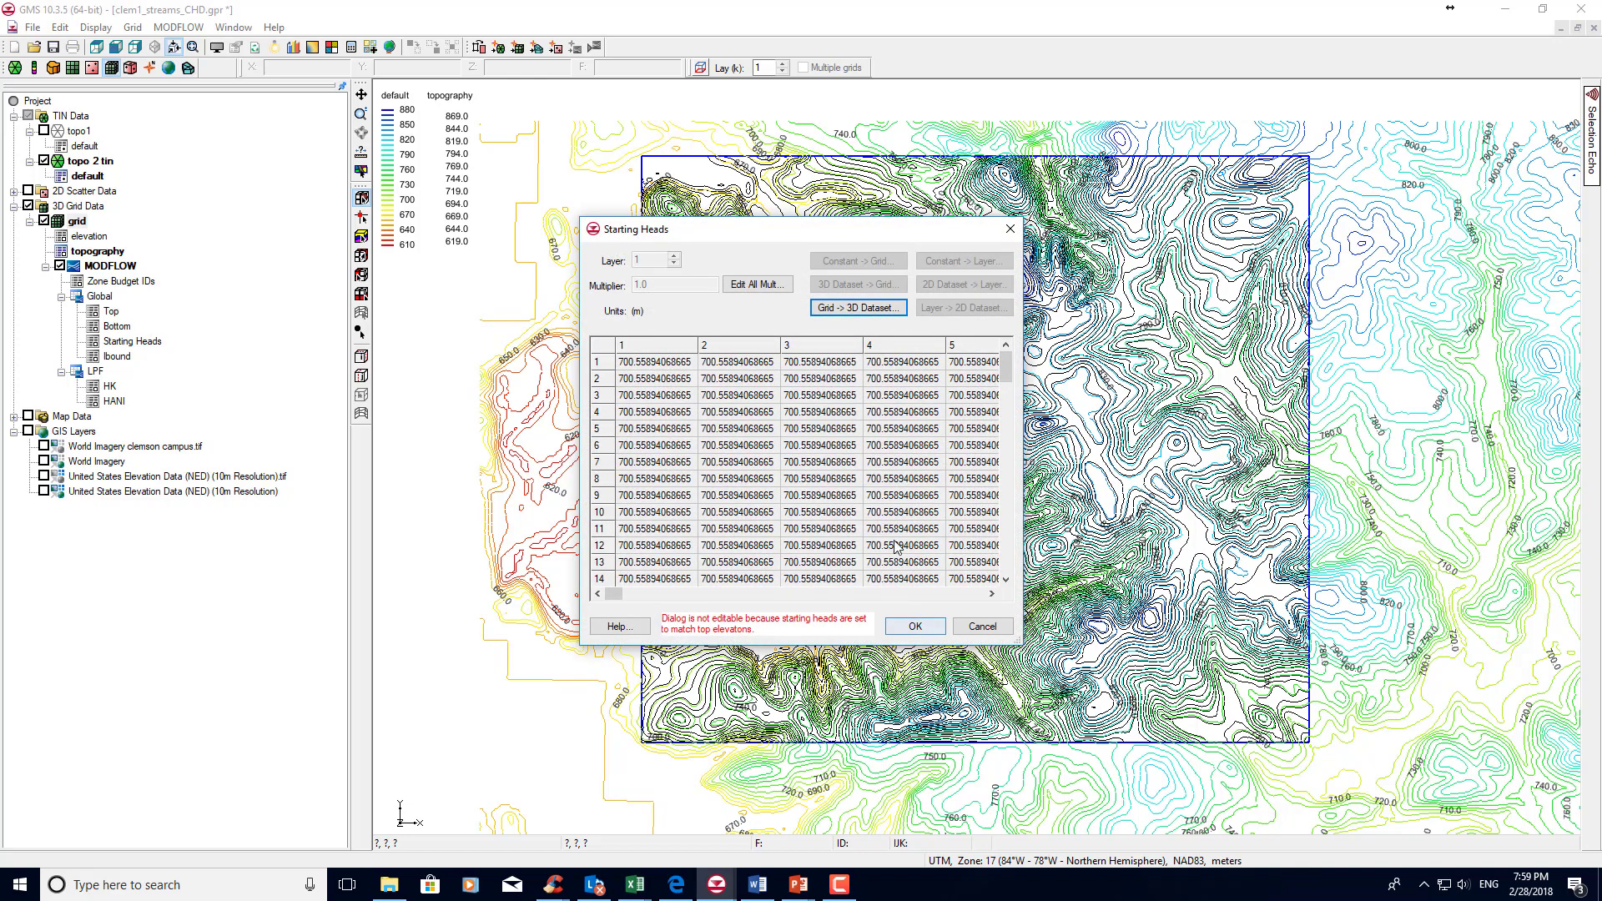
click(845, 311)
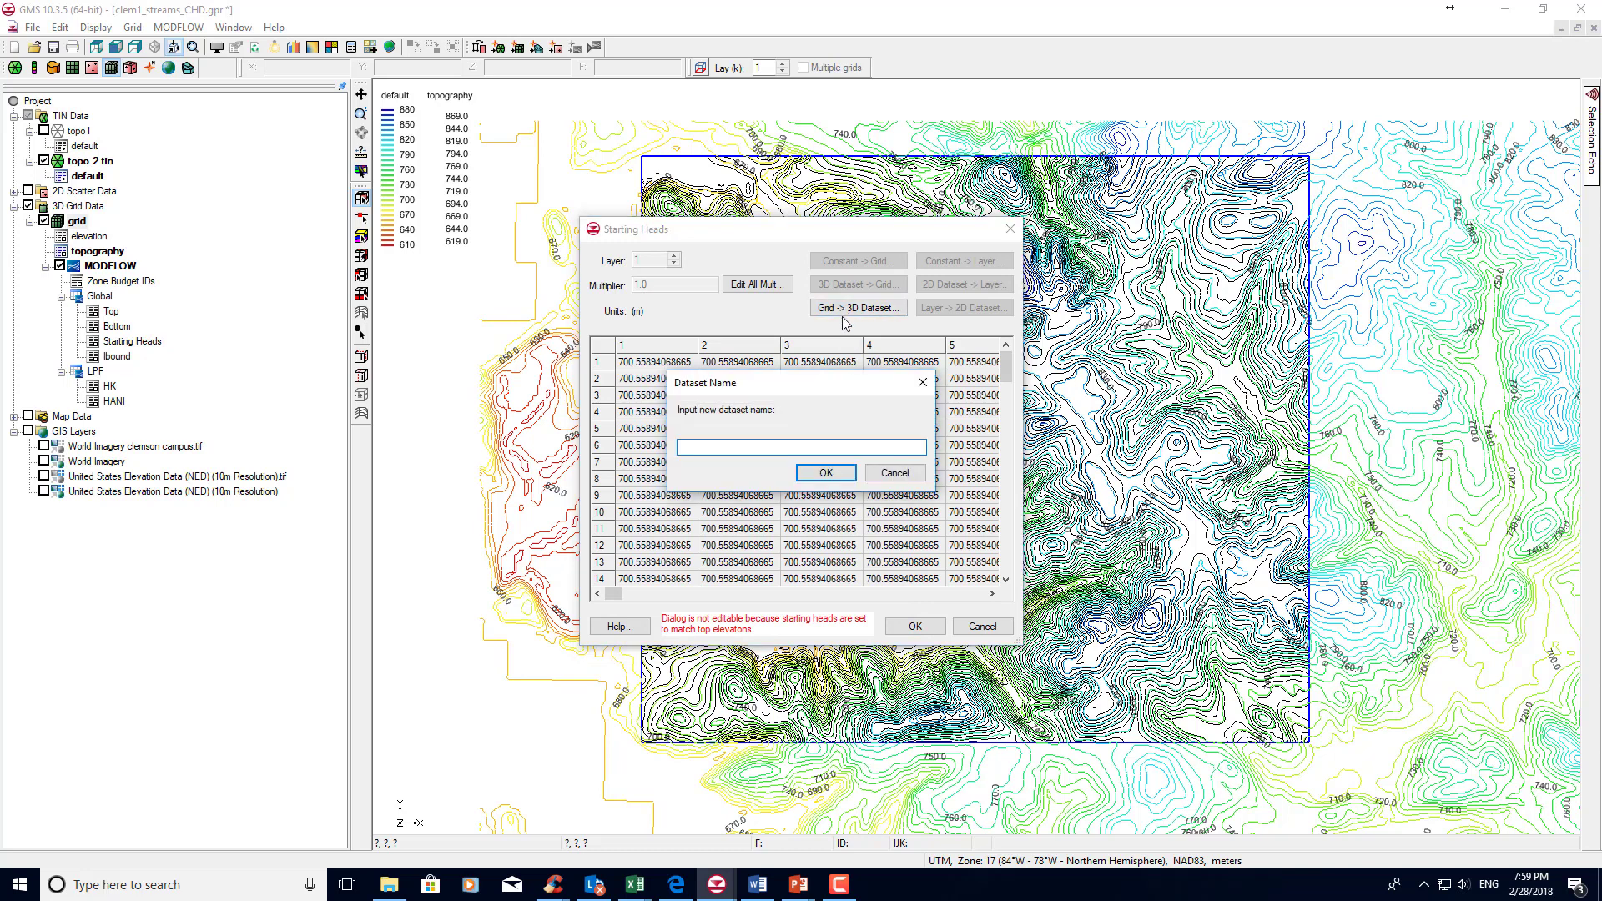
click(894, 473)
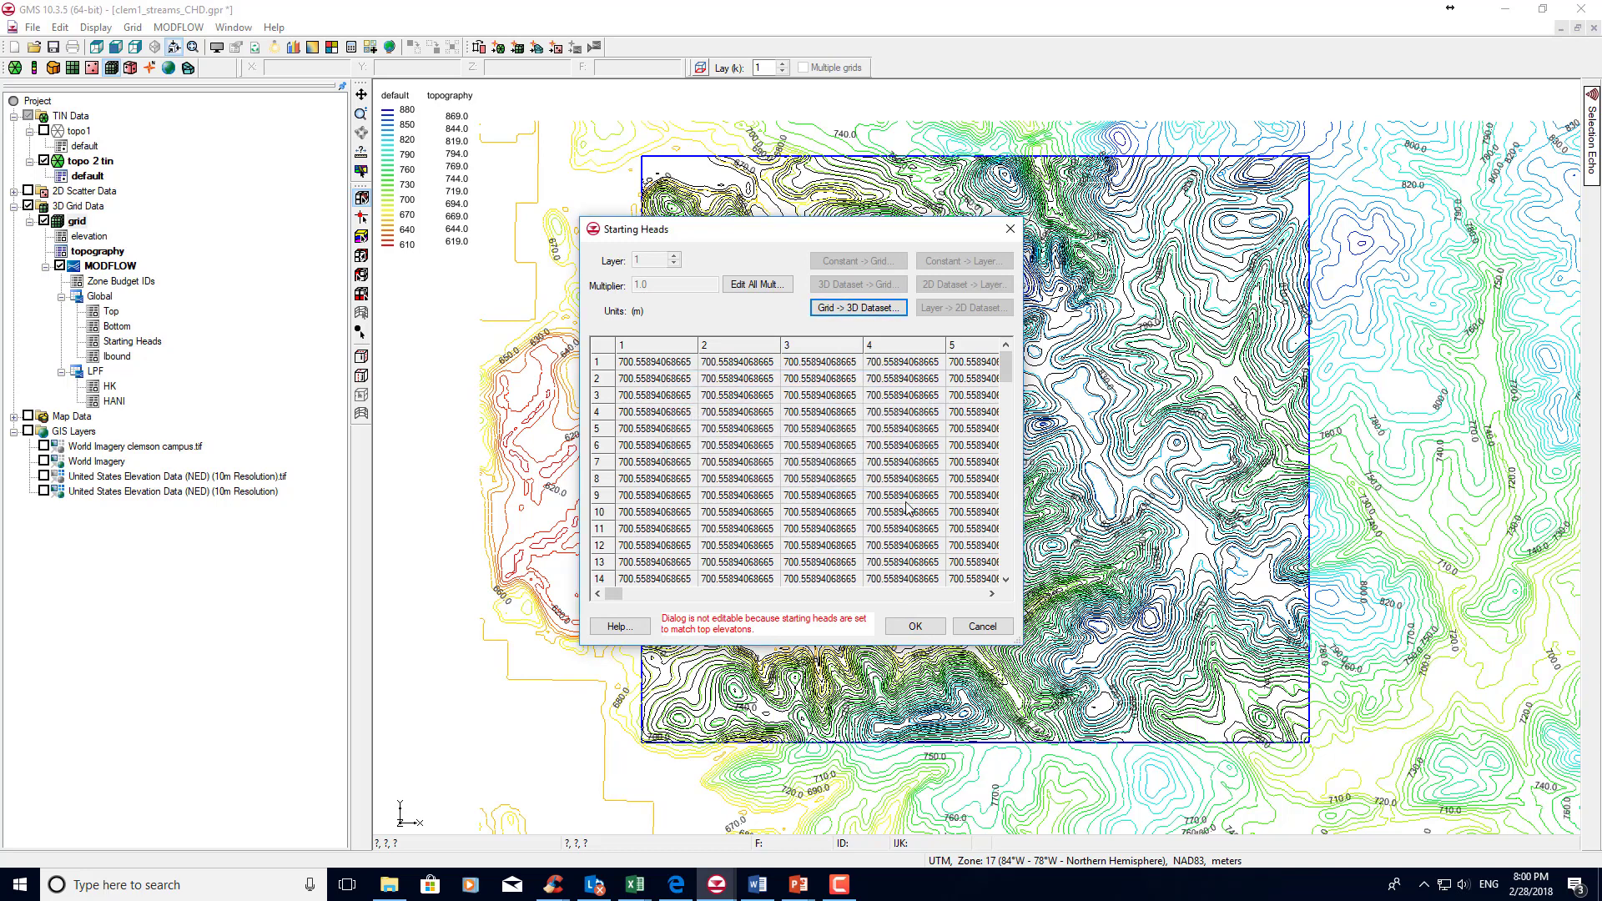
click(908, 628)
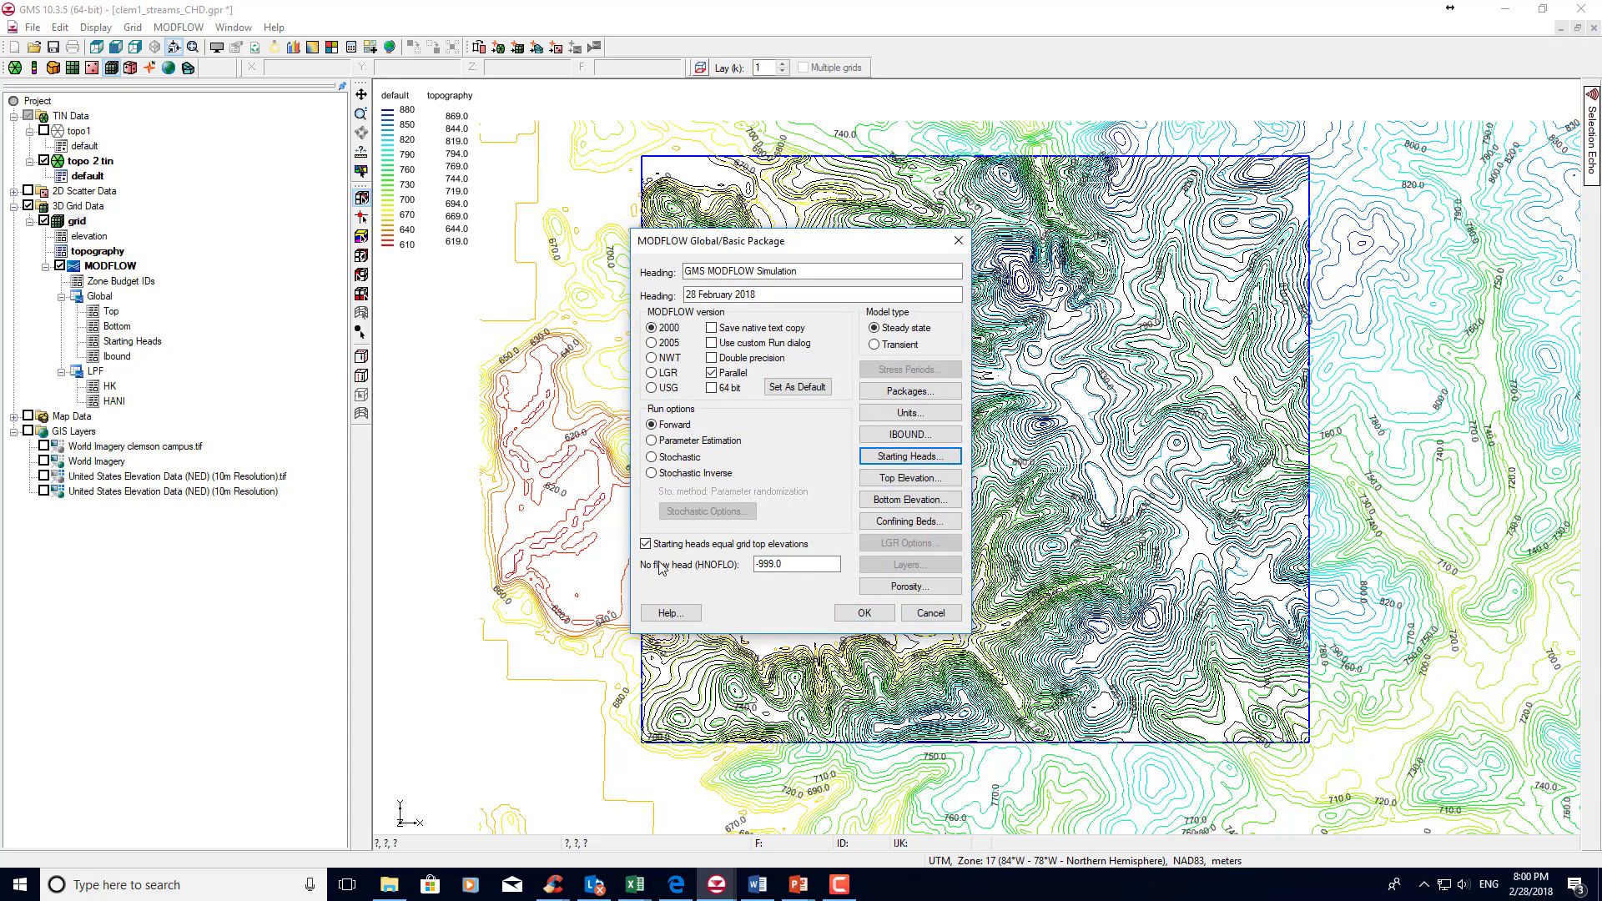
Turn off starting heads equal to grid top elevations and assign the 3D dataset topography as the MODFLOW starting heads.
click(646, 545)
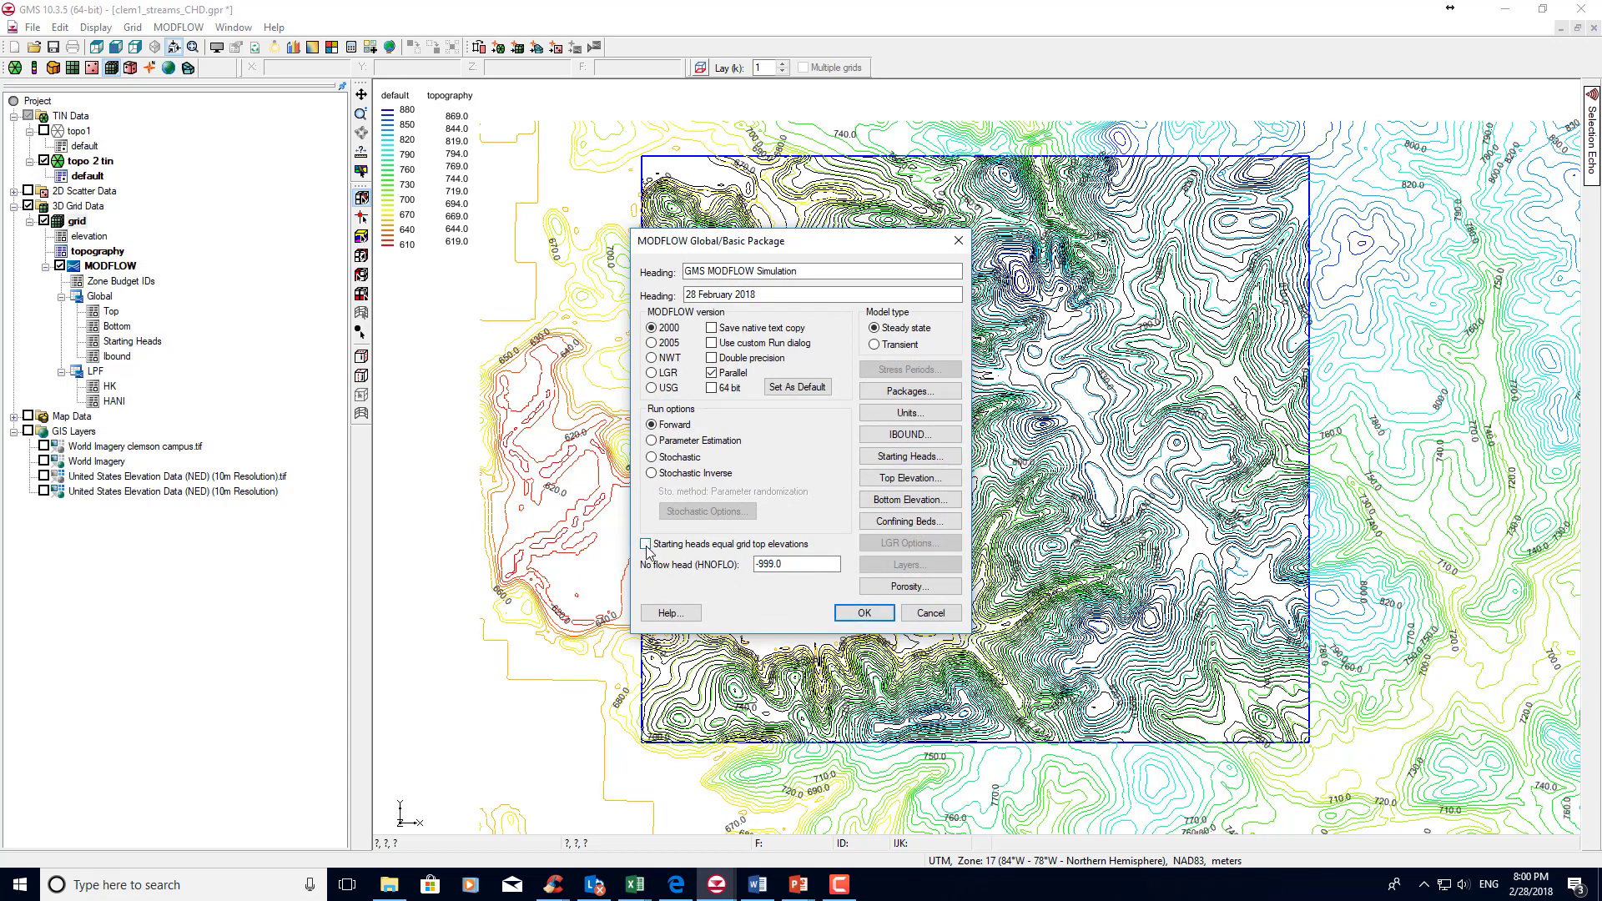
click(917, 458)
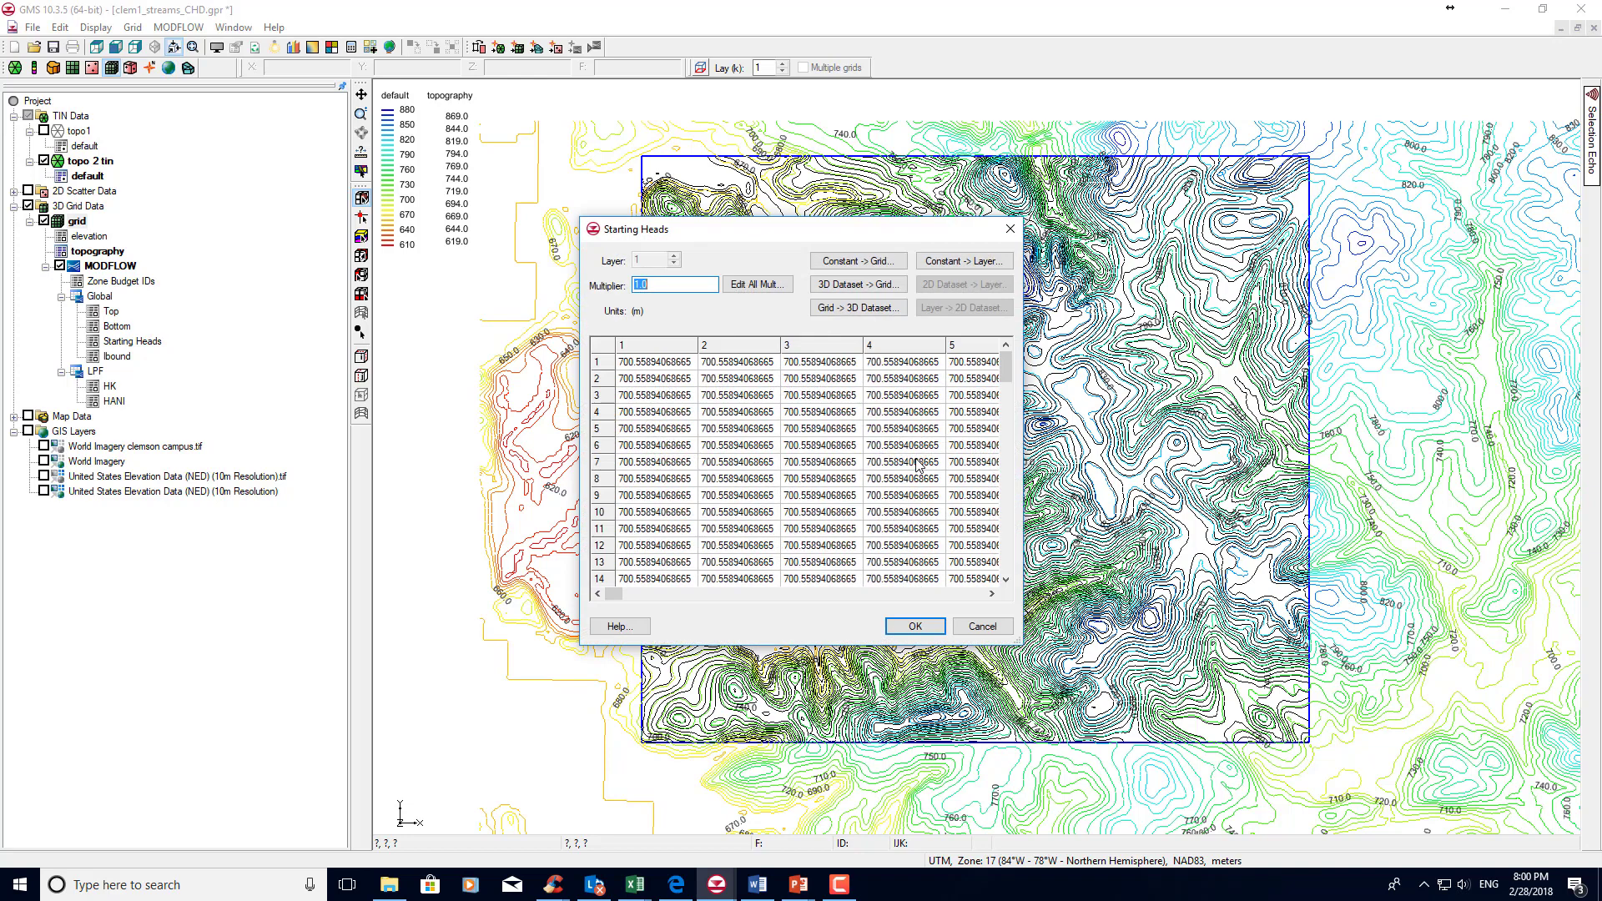
click(829, 288)
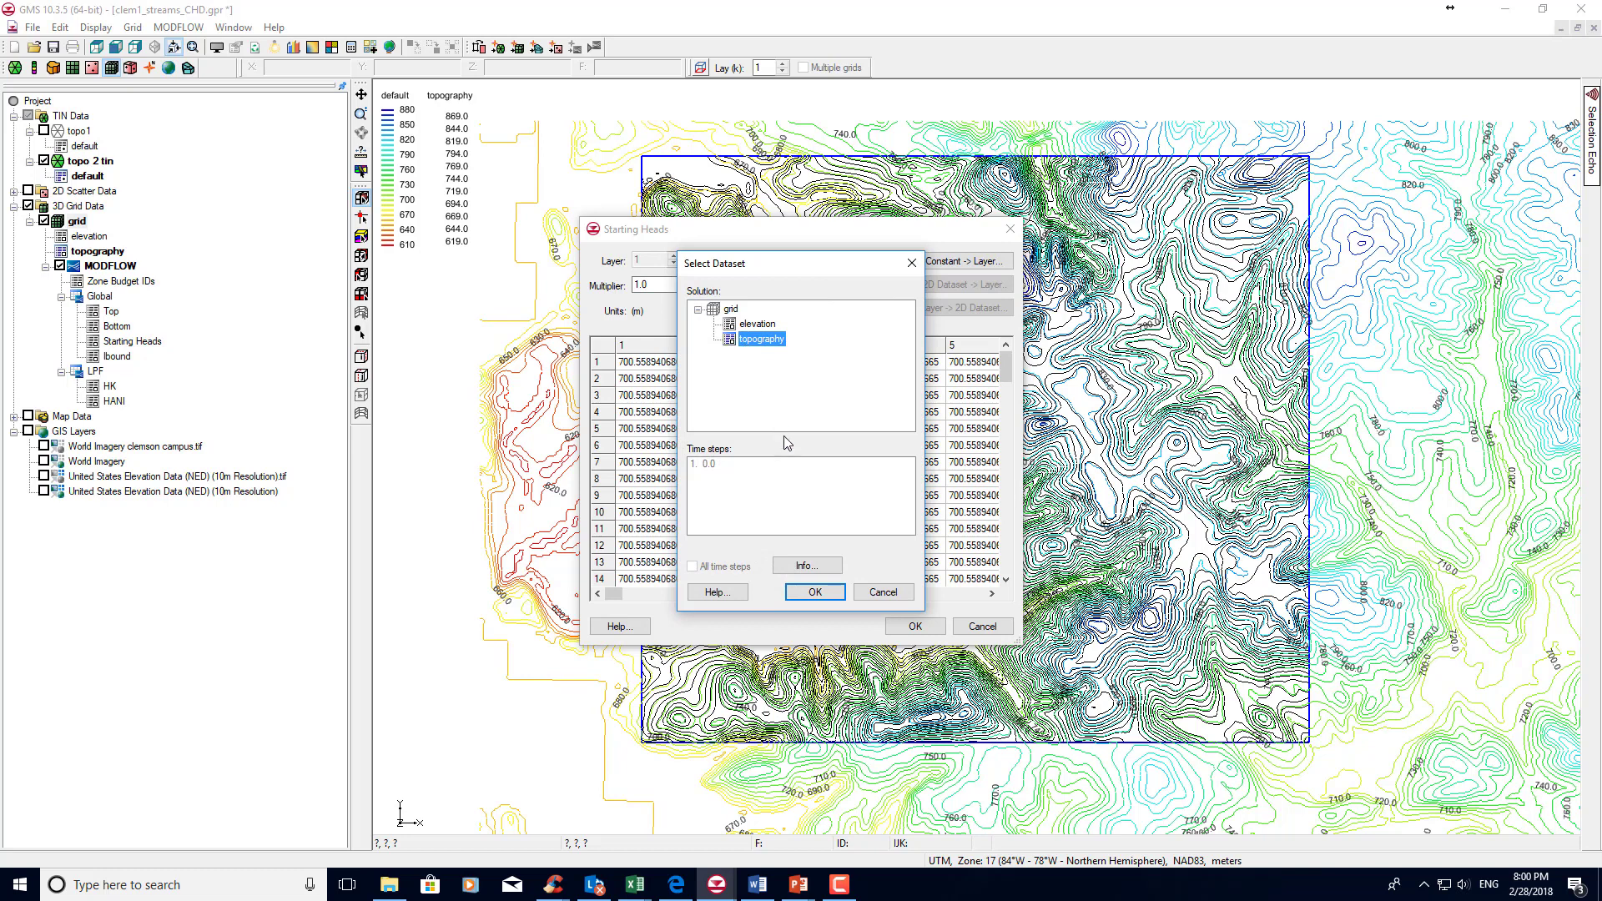
click(815, 593)
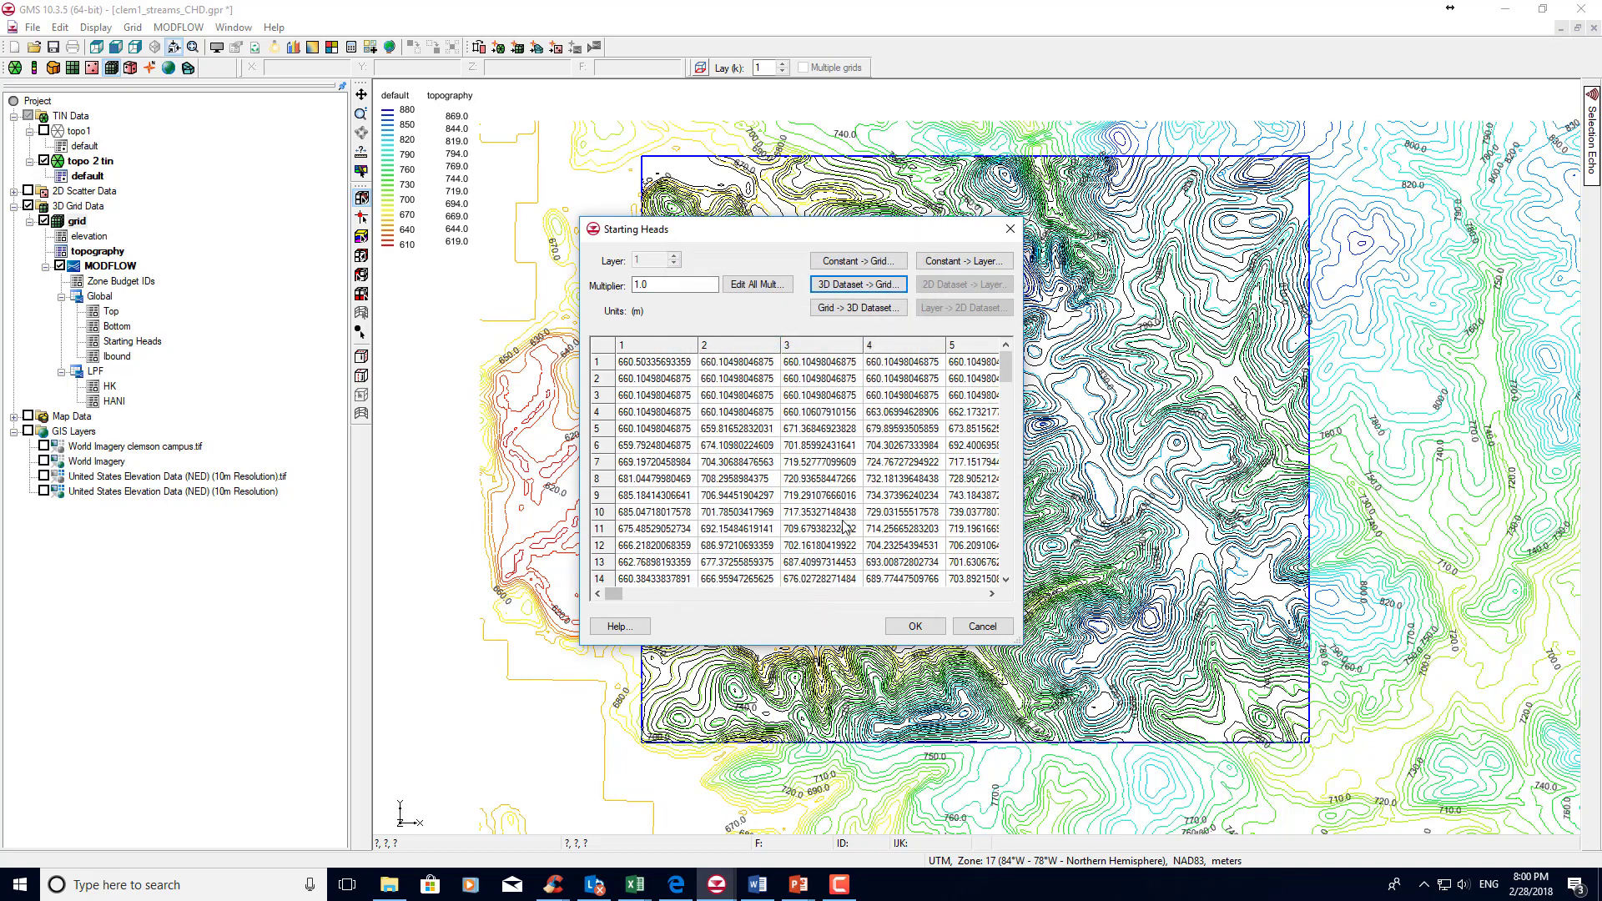
click(915, 627)
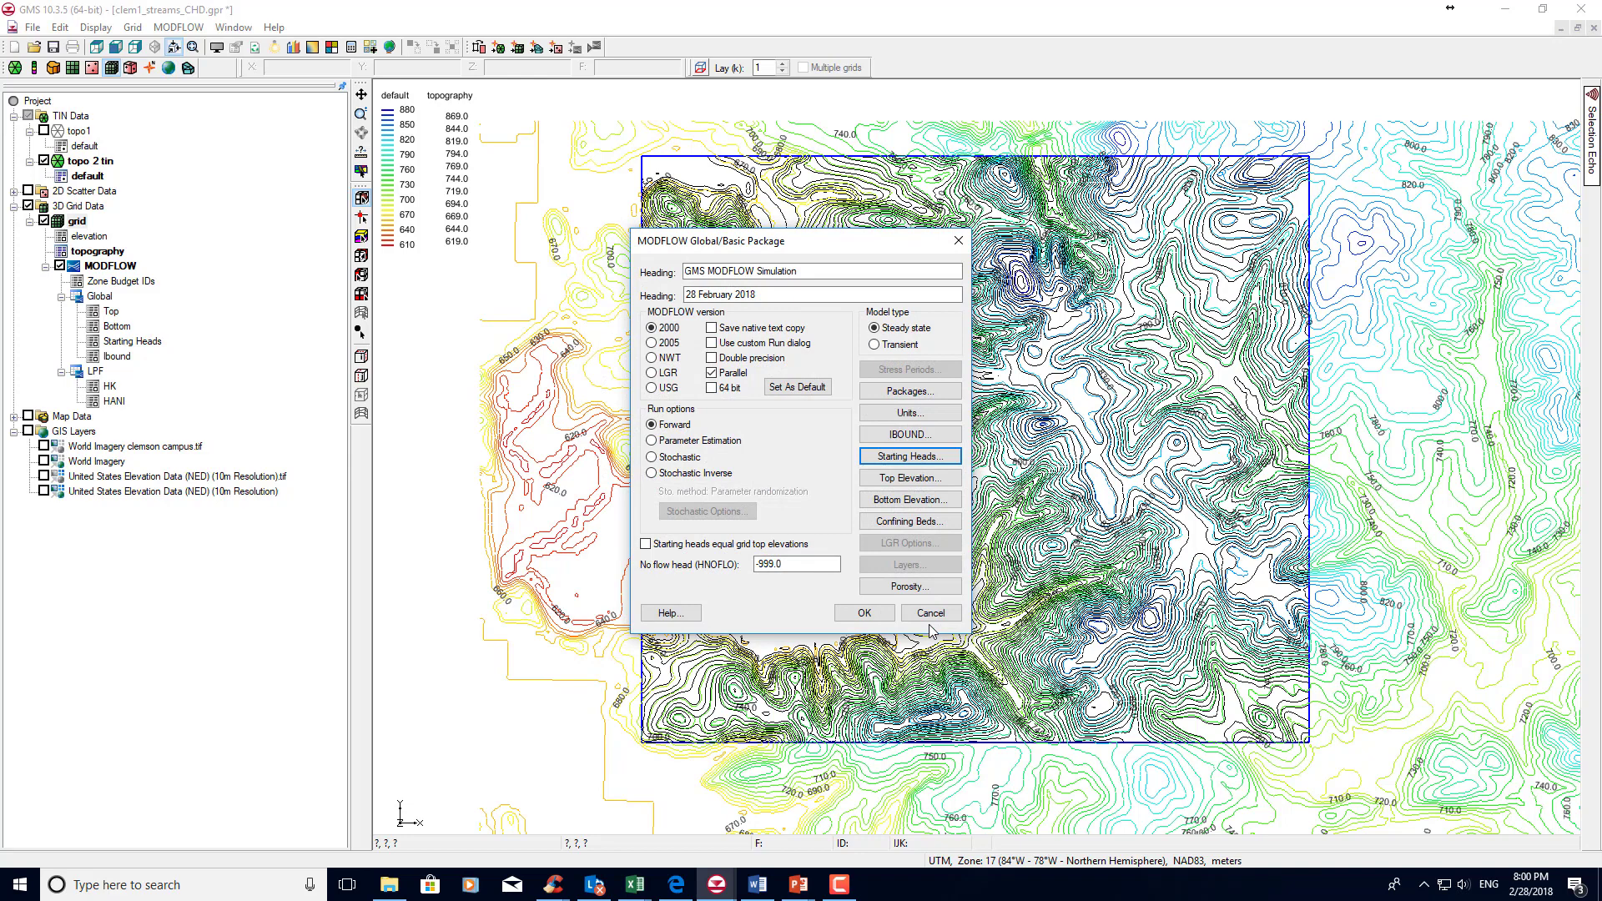
click(859, 619)
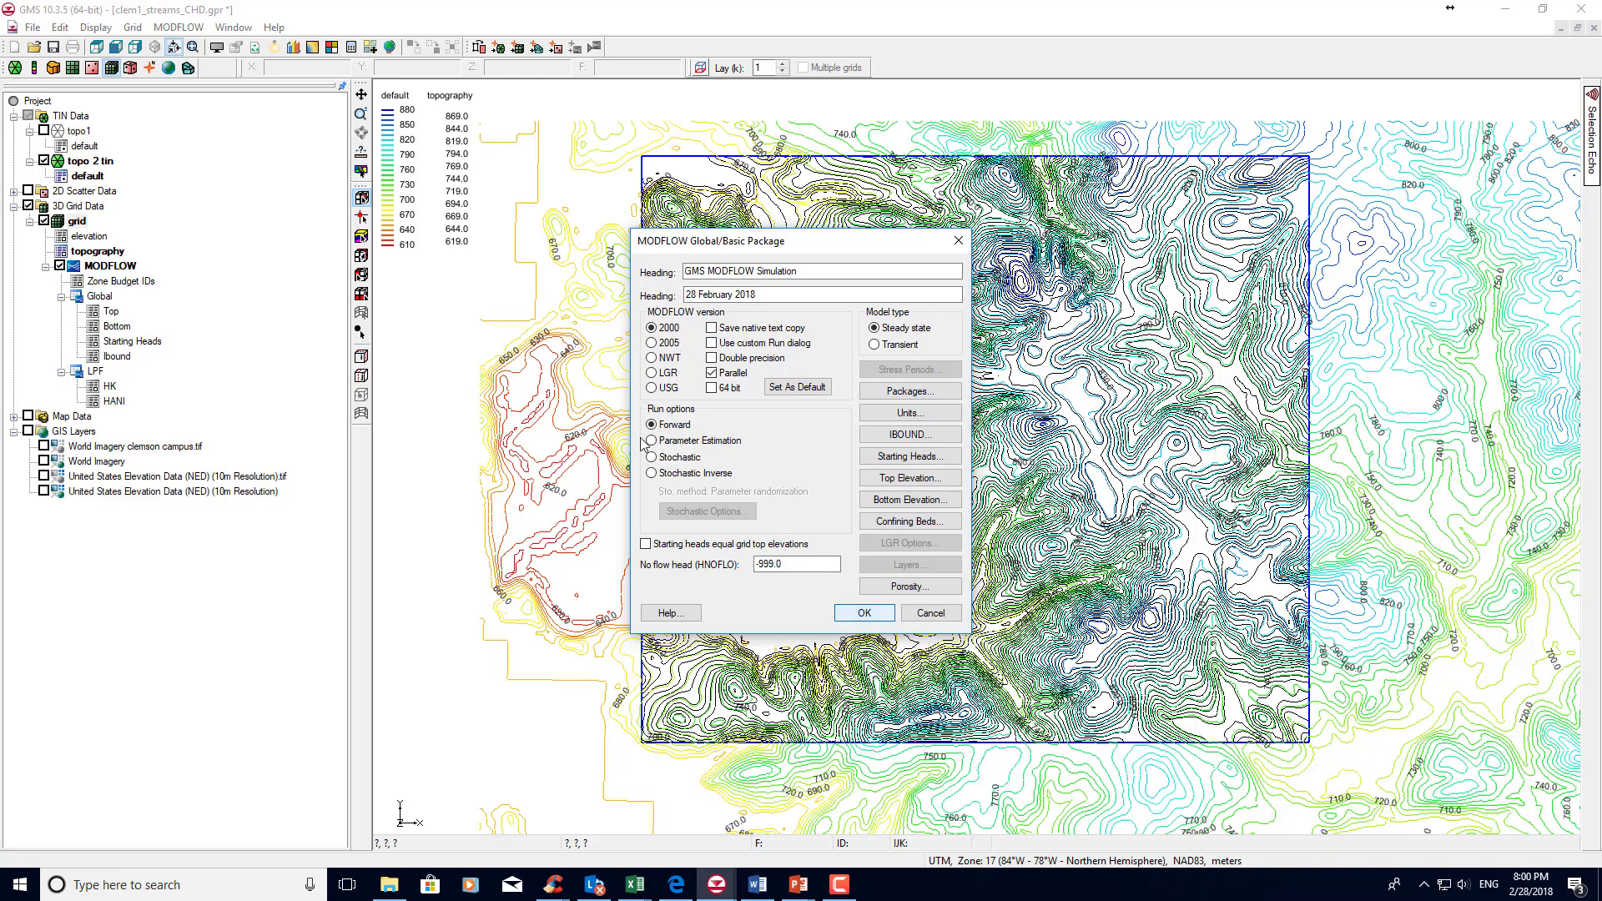
click(873, 612)
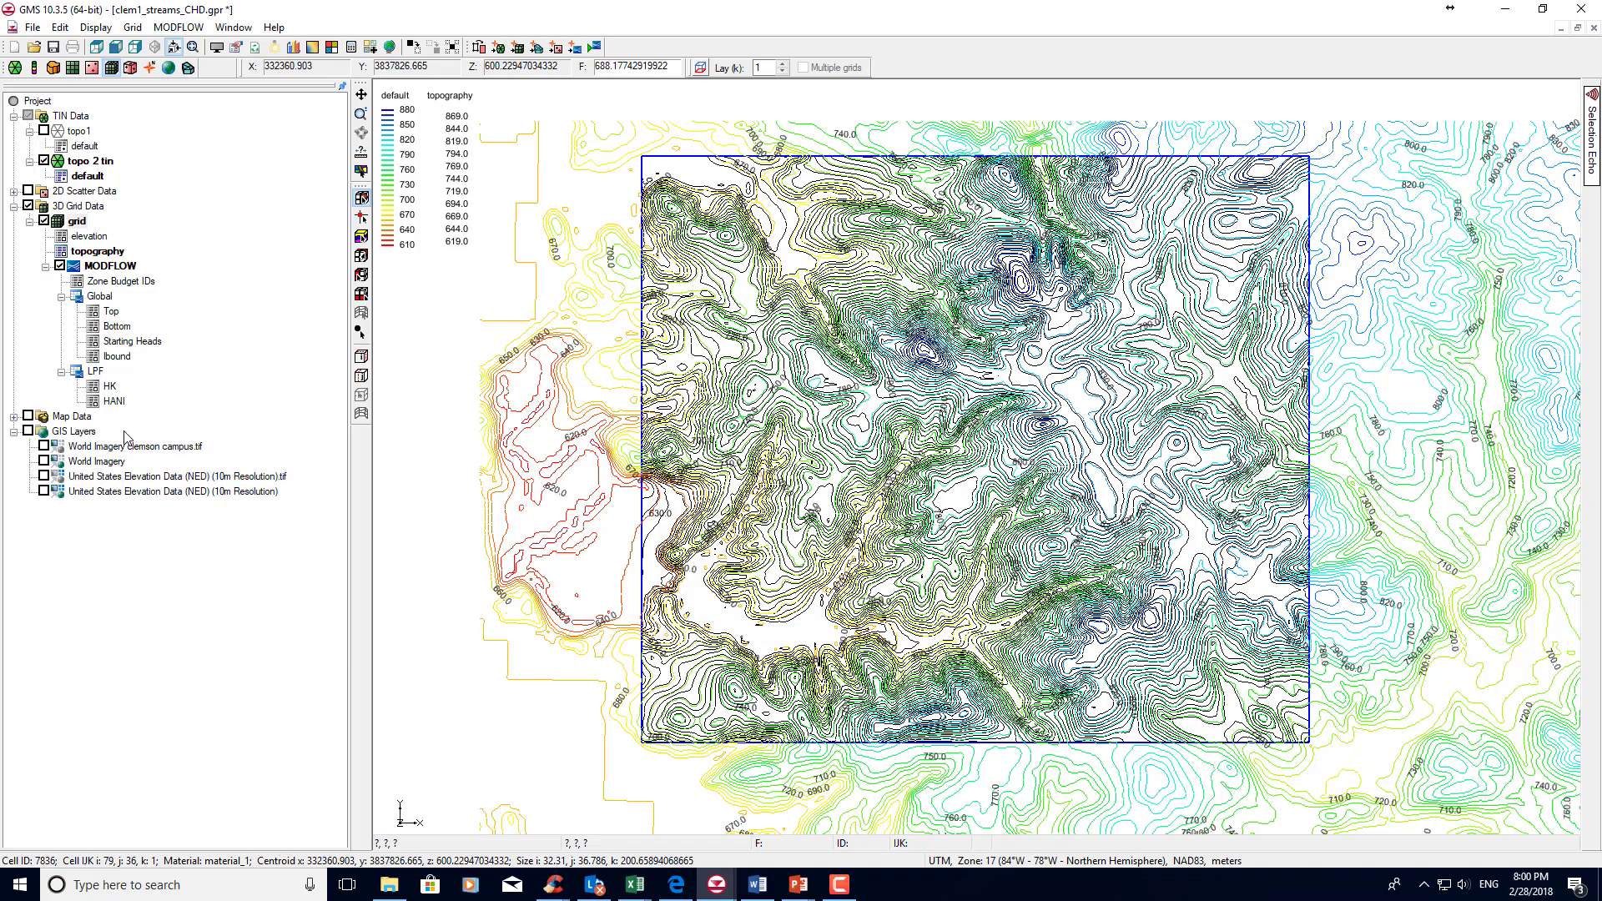
Expand the map data and make the R and K coverage visible and active.
click(13, 418)
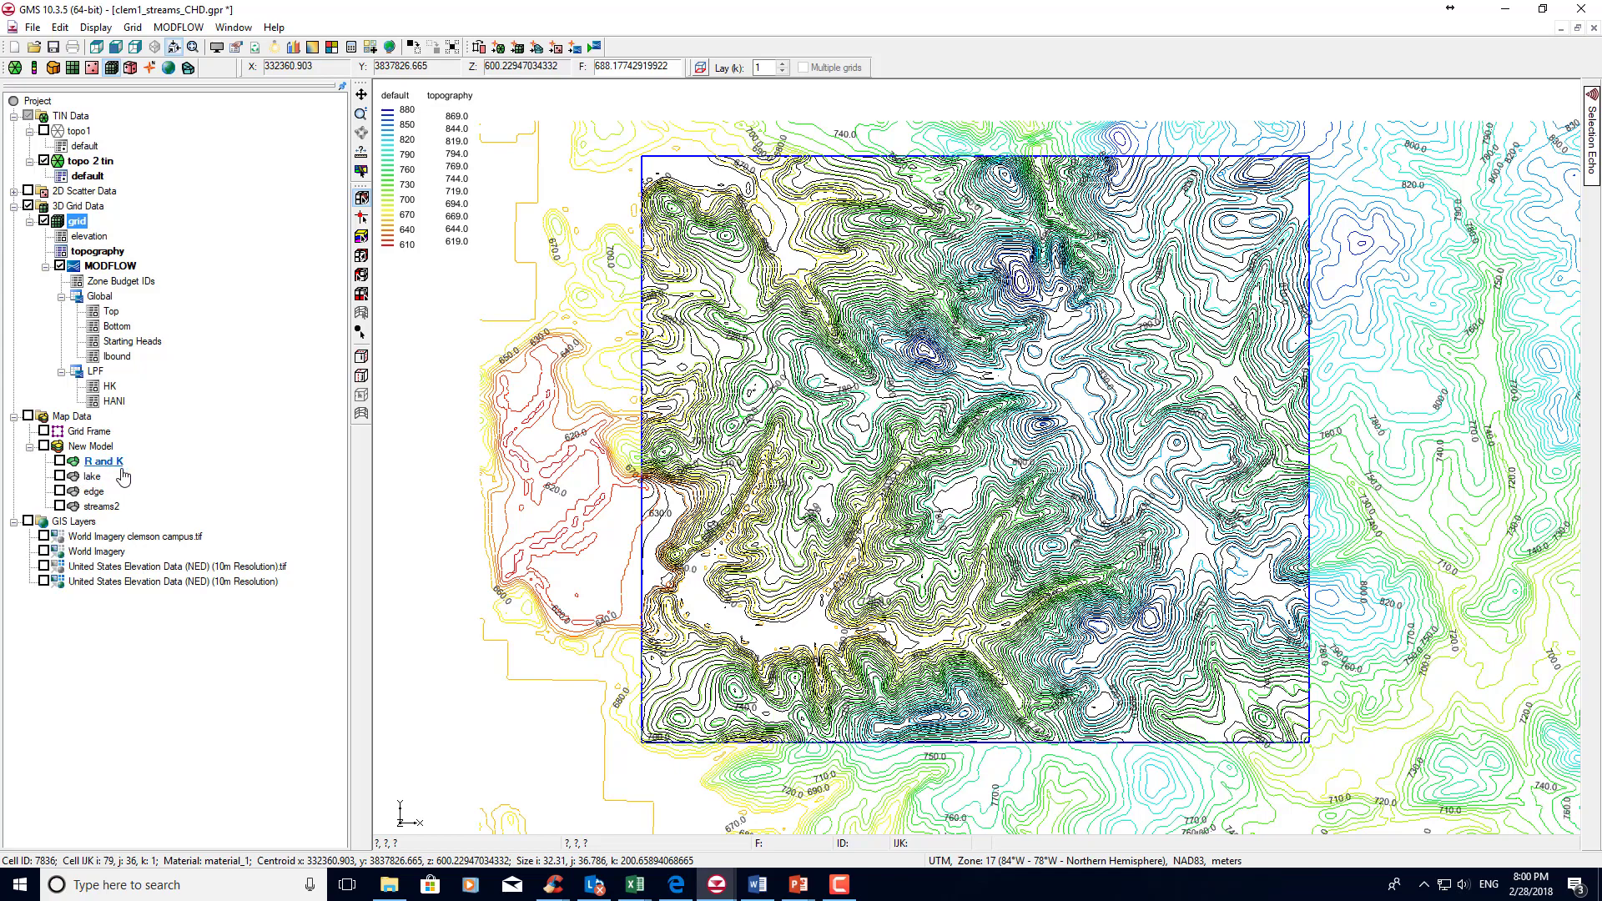
click(59, 460)
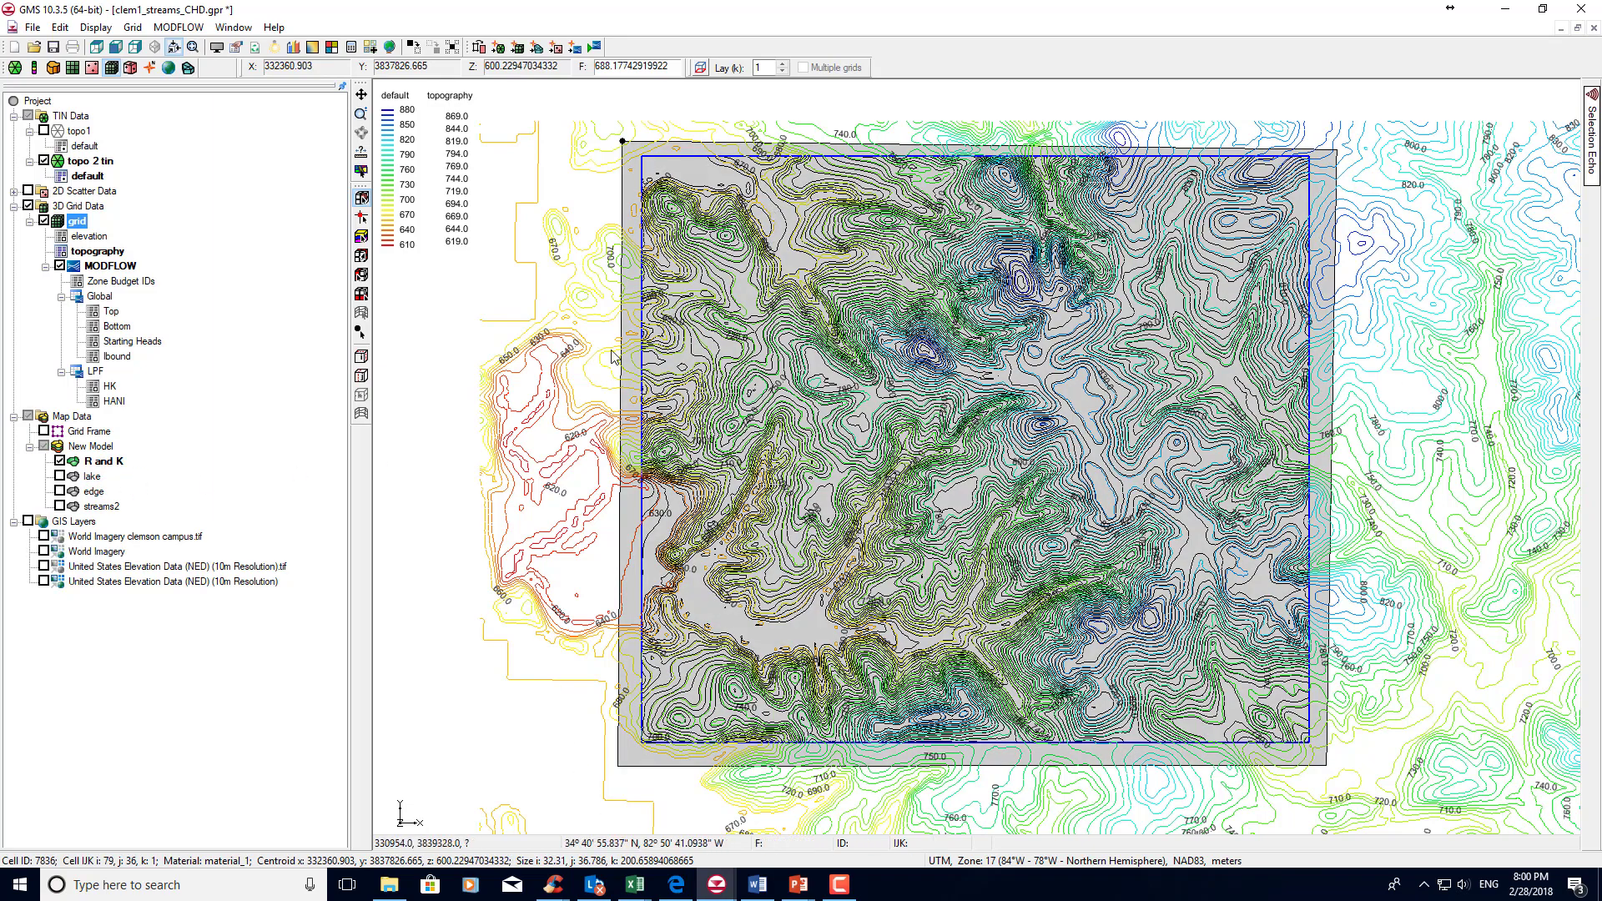
click(103, 464)
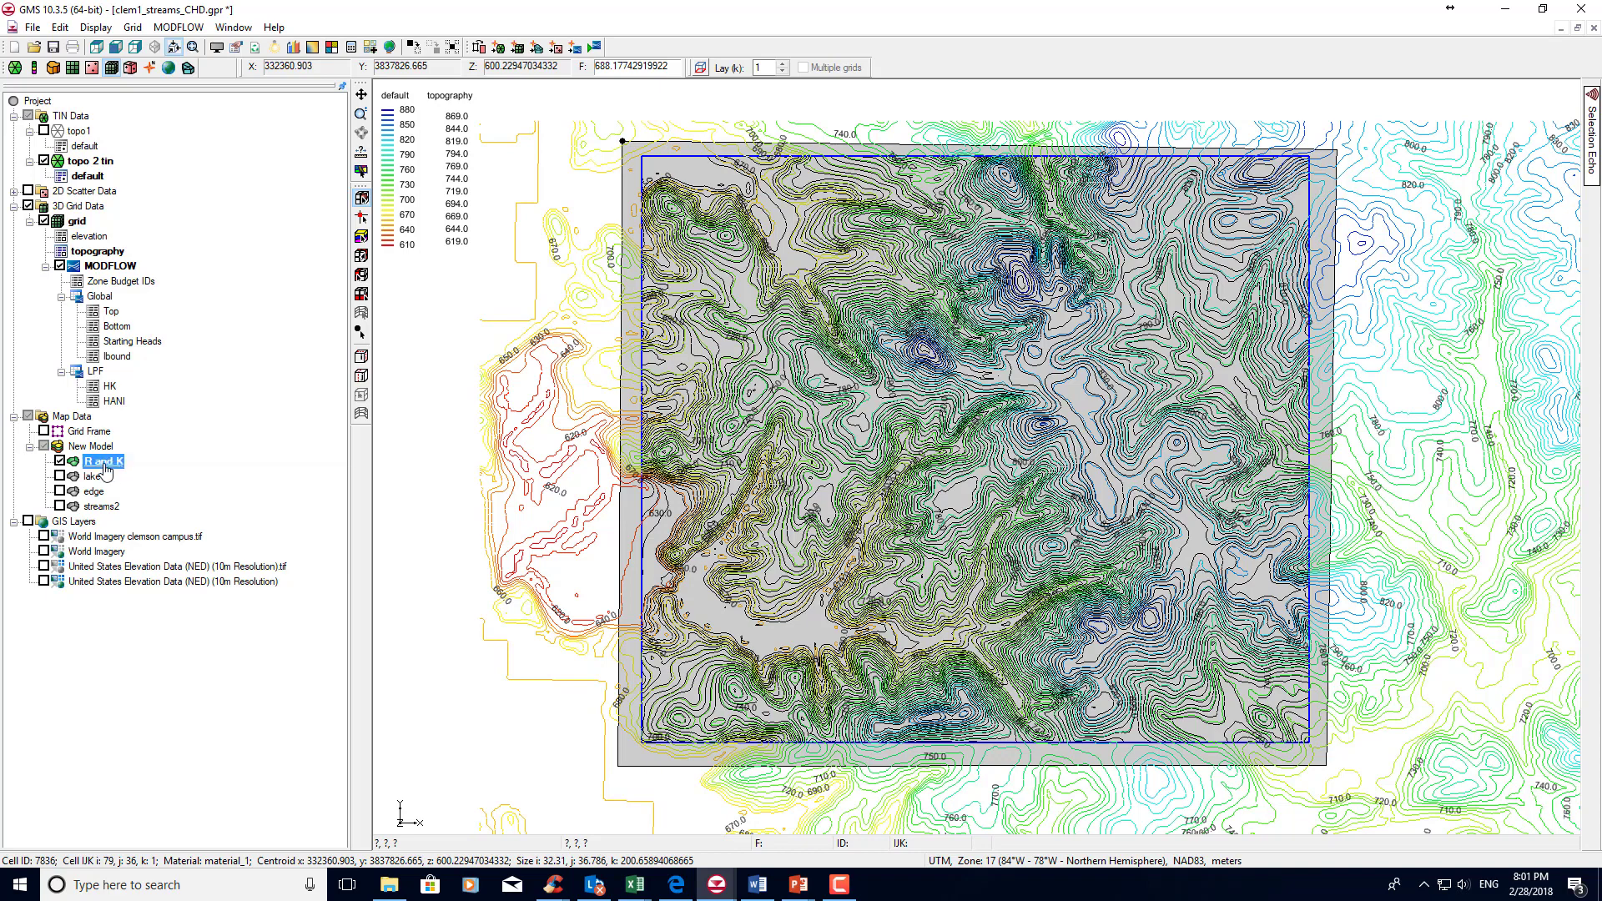
Review the areal properties enabled in the coverage setup of R and K.
right_click(104, 464)
click(196, 532)
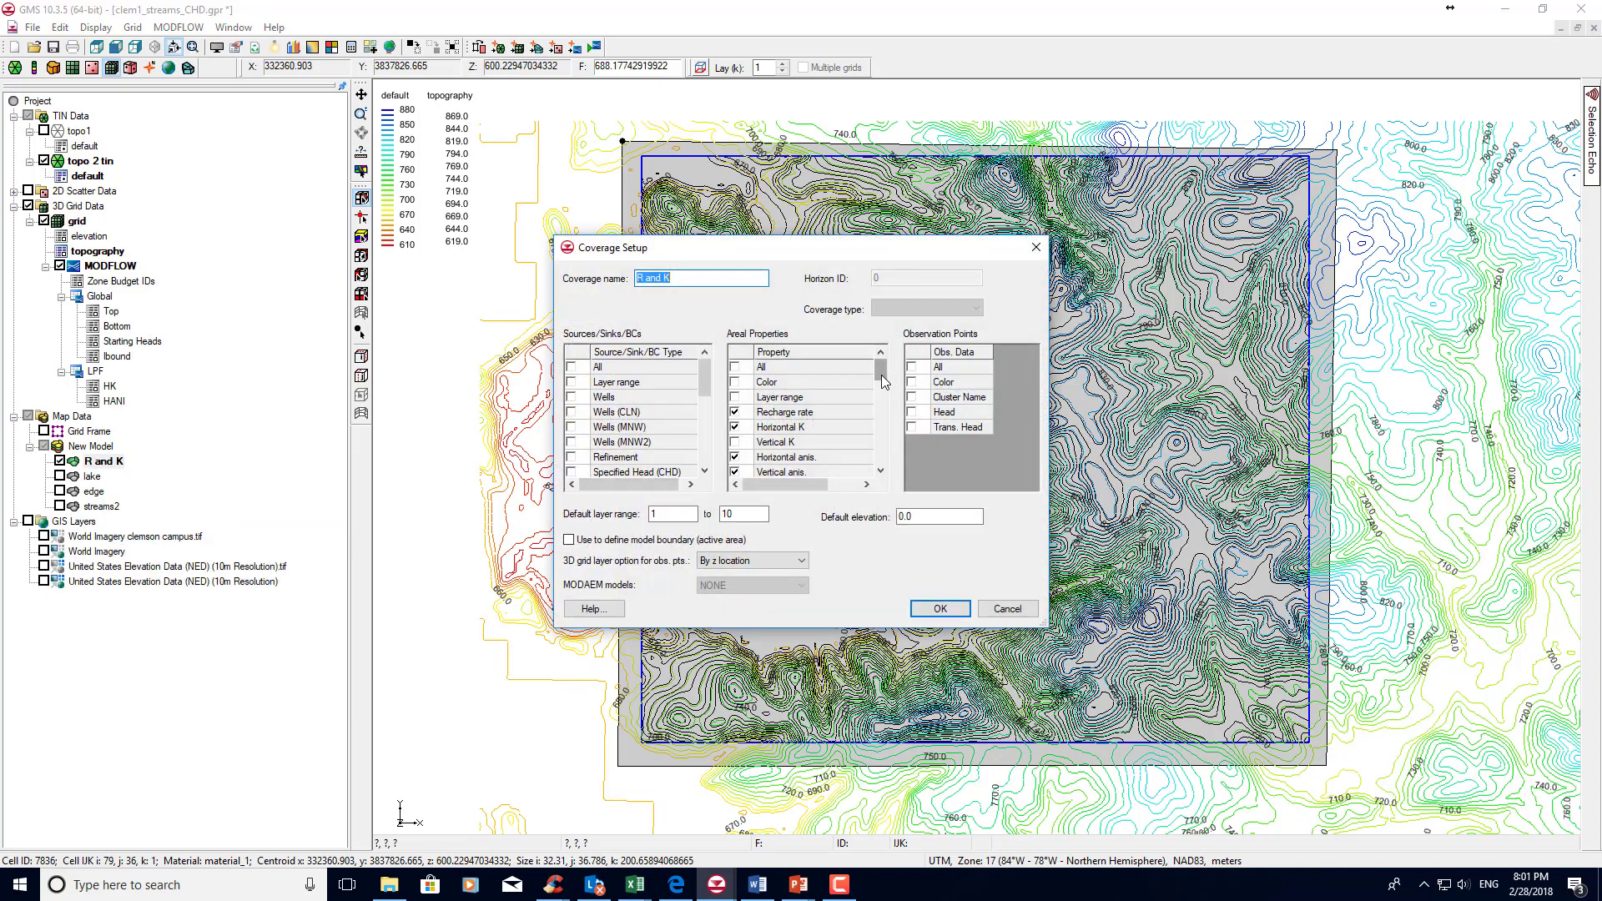
scroll(885, 369, down, 1)
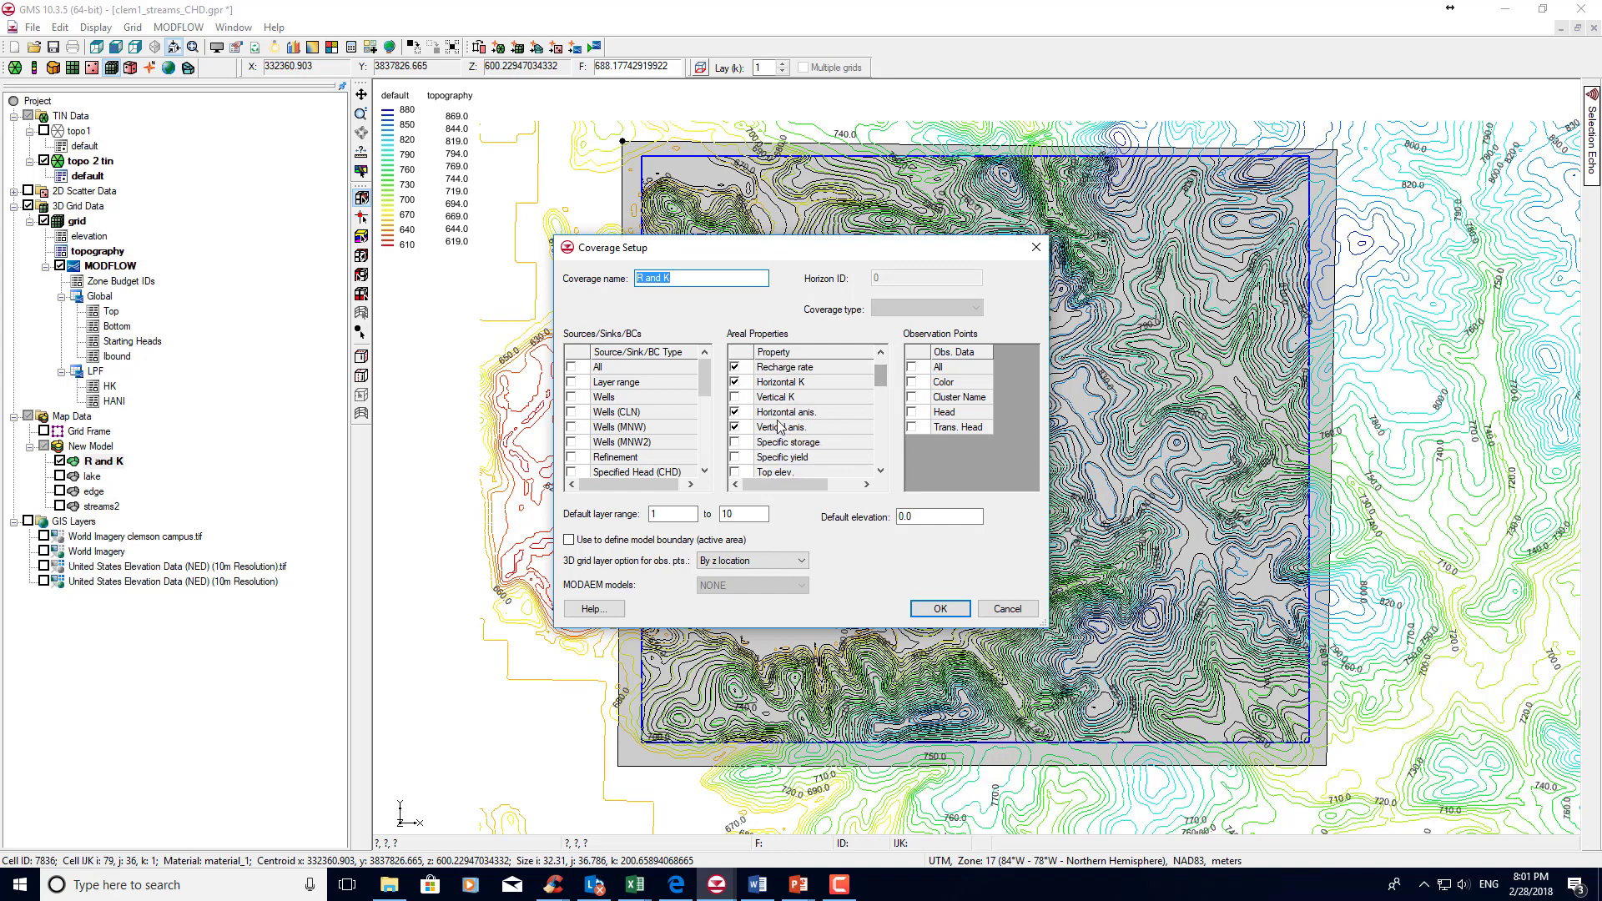
click(938, 608)
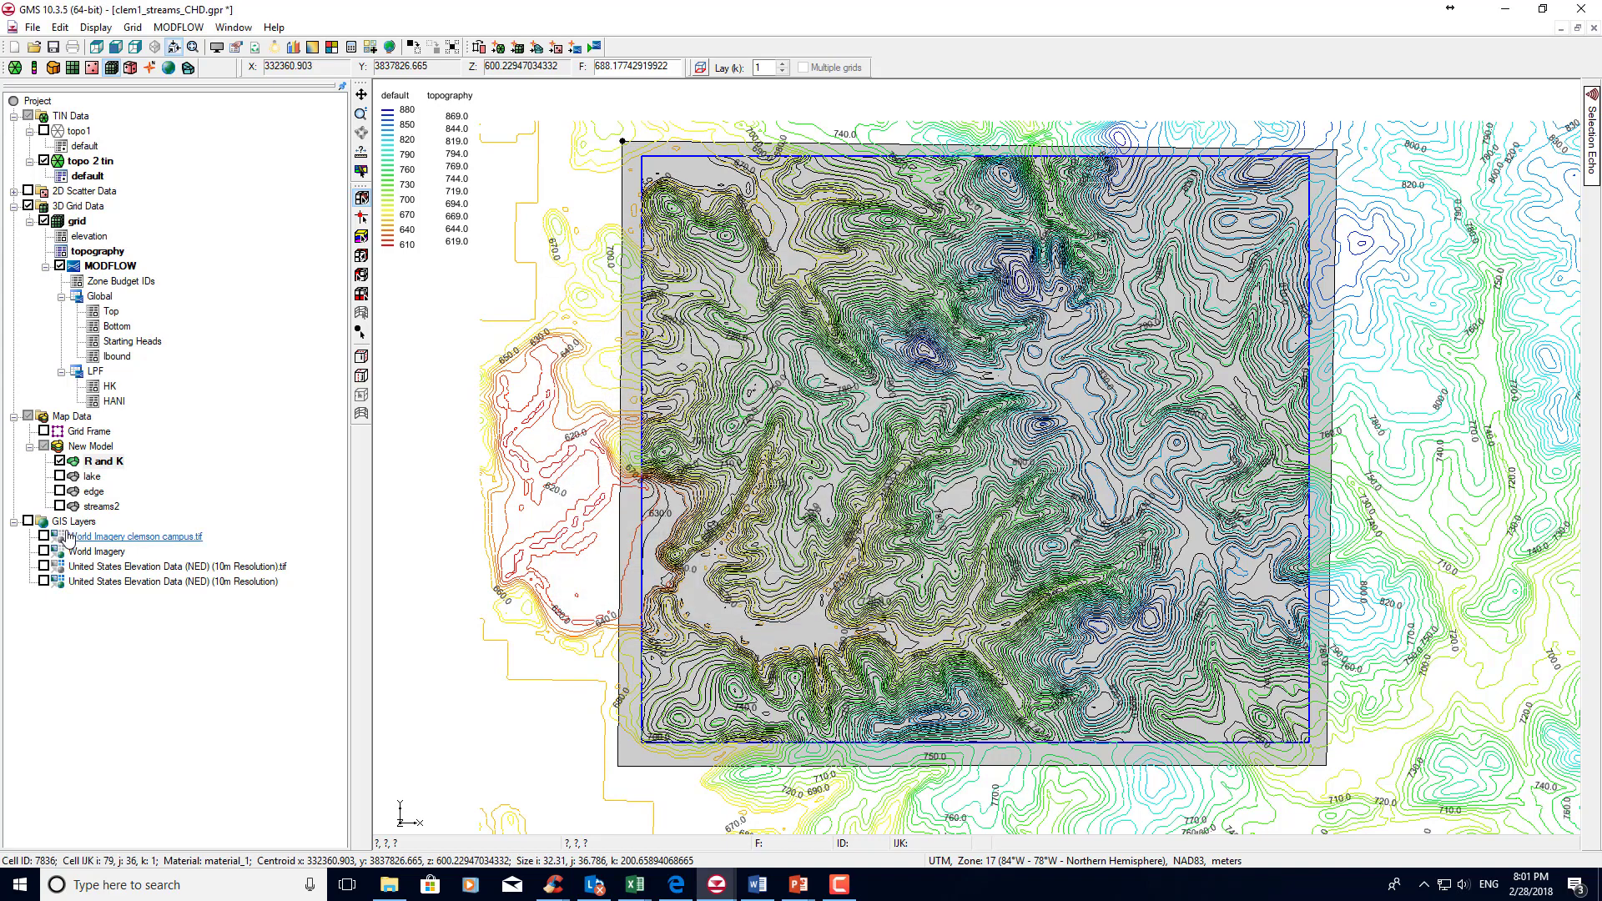
Check the recharge rate, horizontal K and anisotropy values for polygons in the R and K attribute table.
right_click(99, 462)
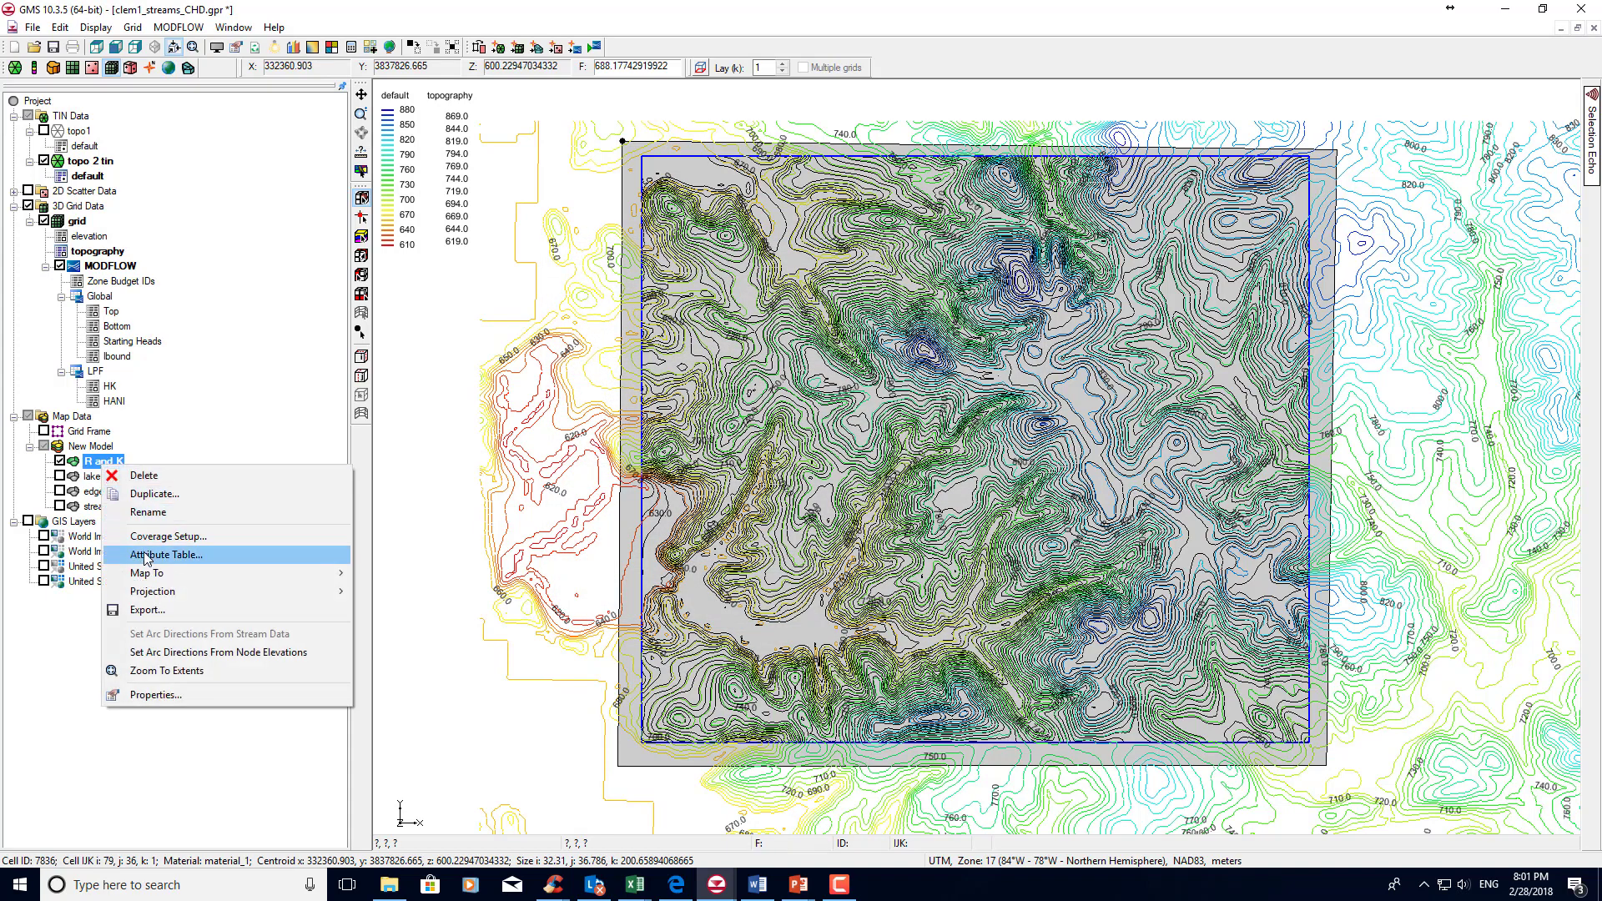
click(142, 551)
click(579, 150)
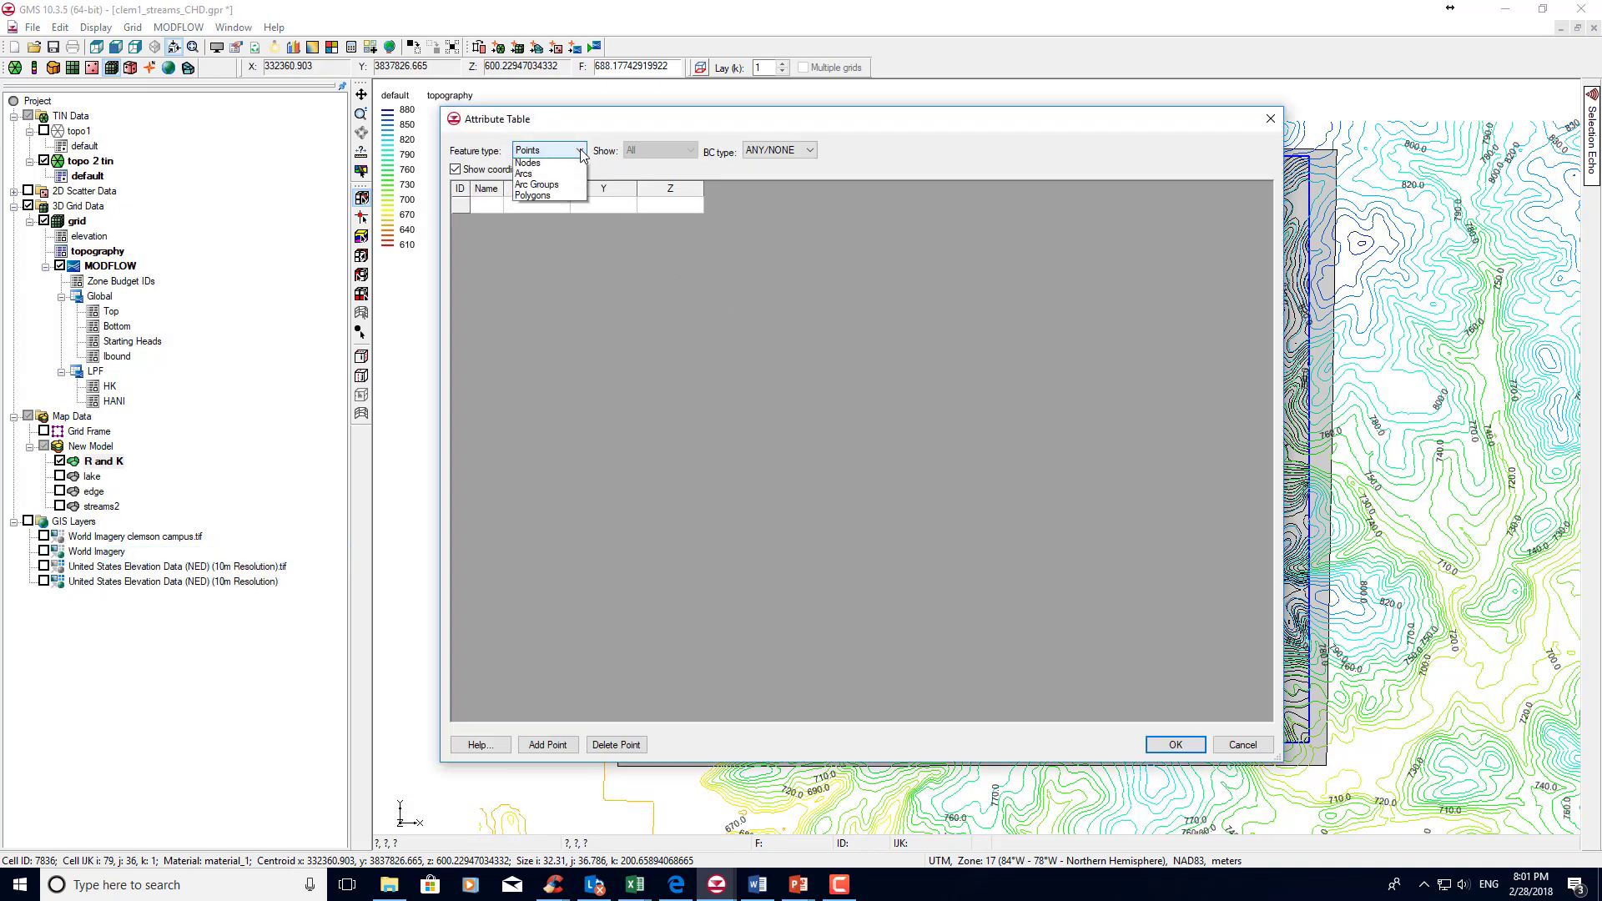
click(568, 210)
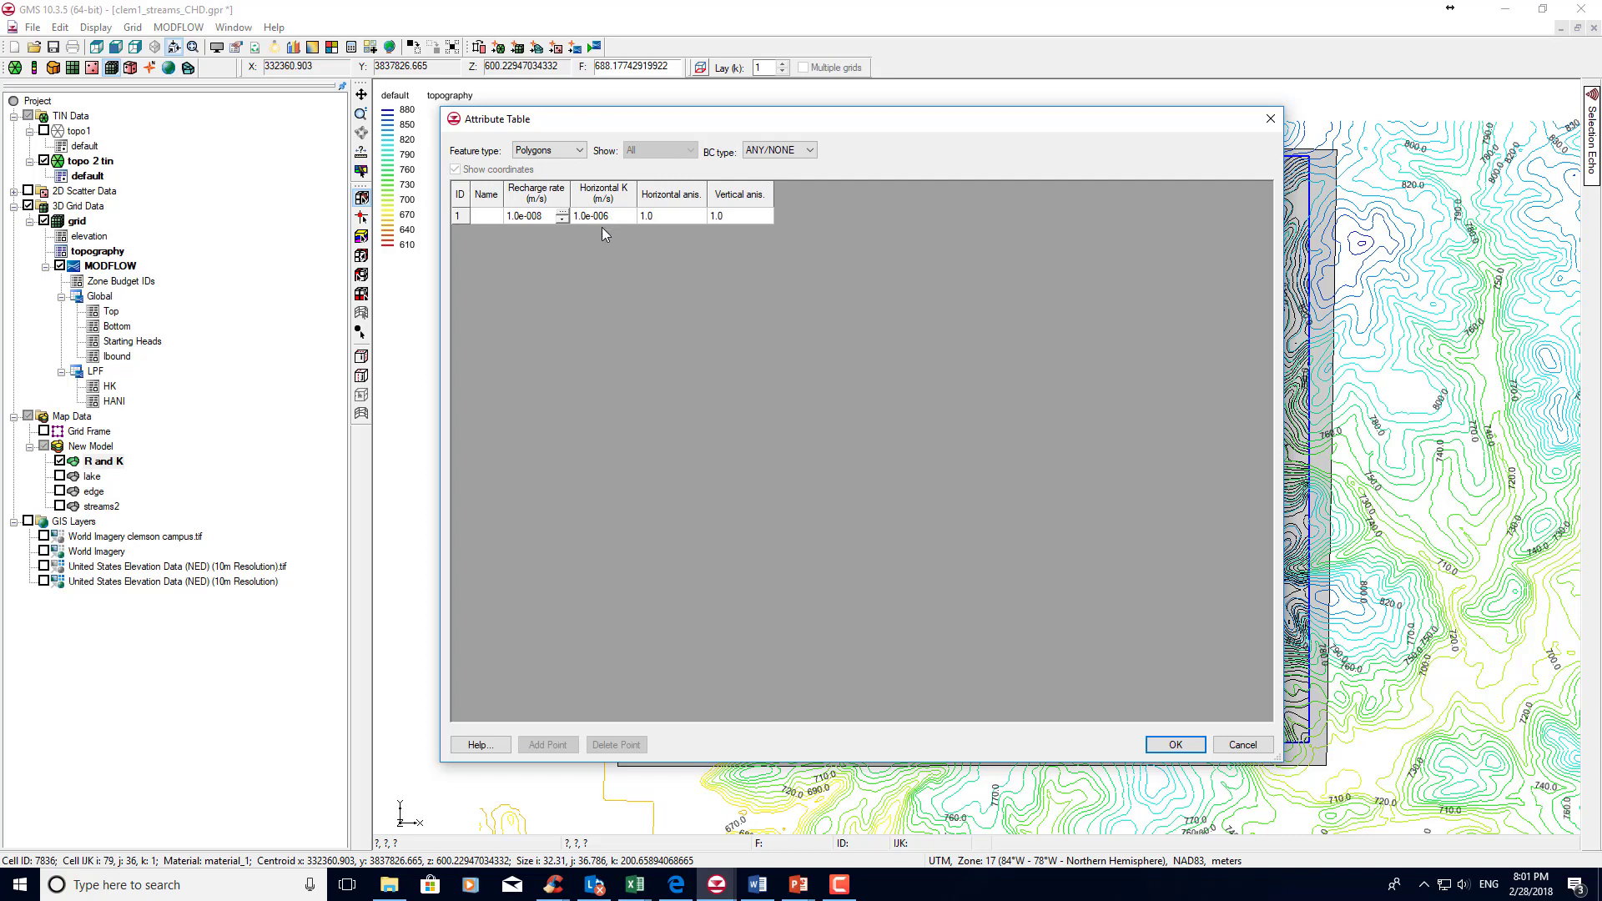
click(1167, 748)
click(1166, 747)
click(1168, 747)
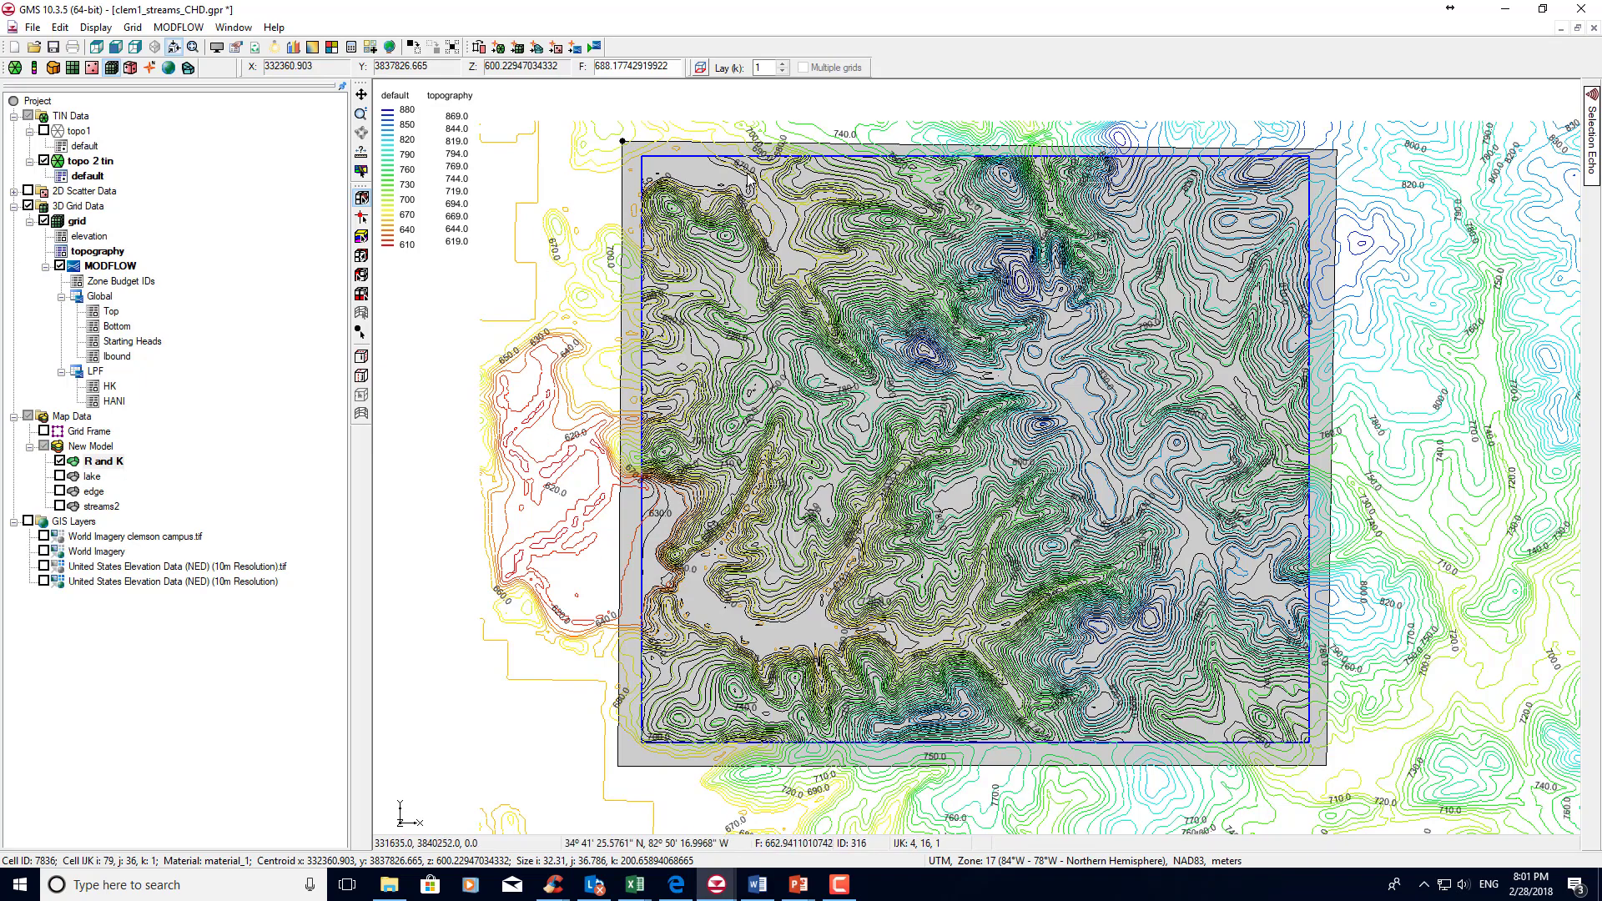
Activate the lake coverage, draw a small closed arc just south of the lake polygon, and build a polygon from it.
click(94, 477)
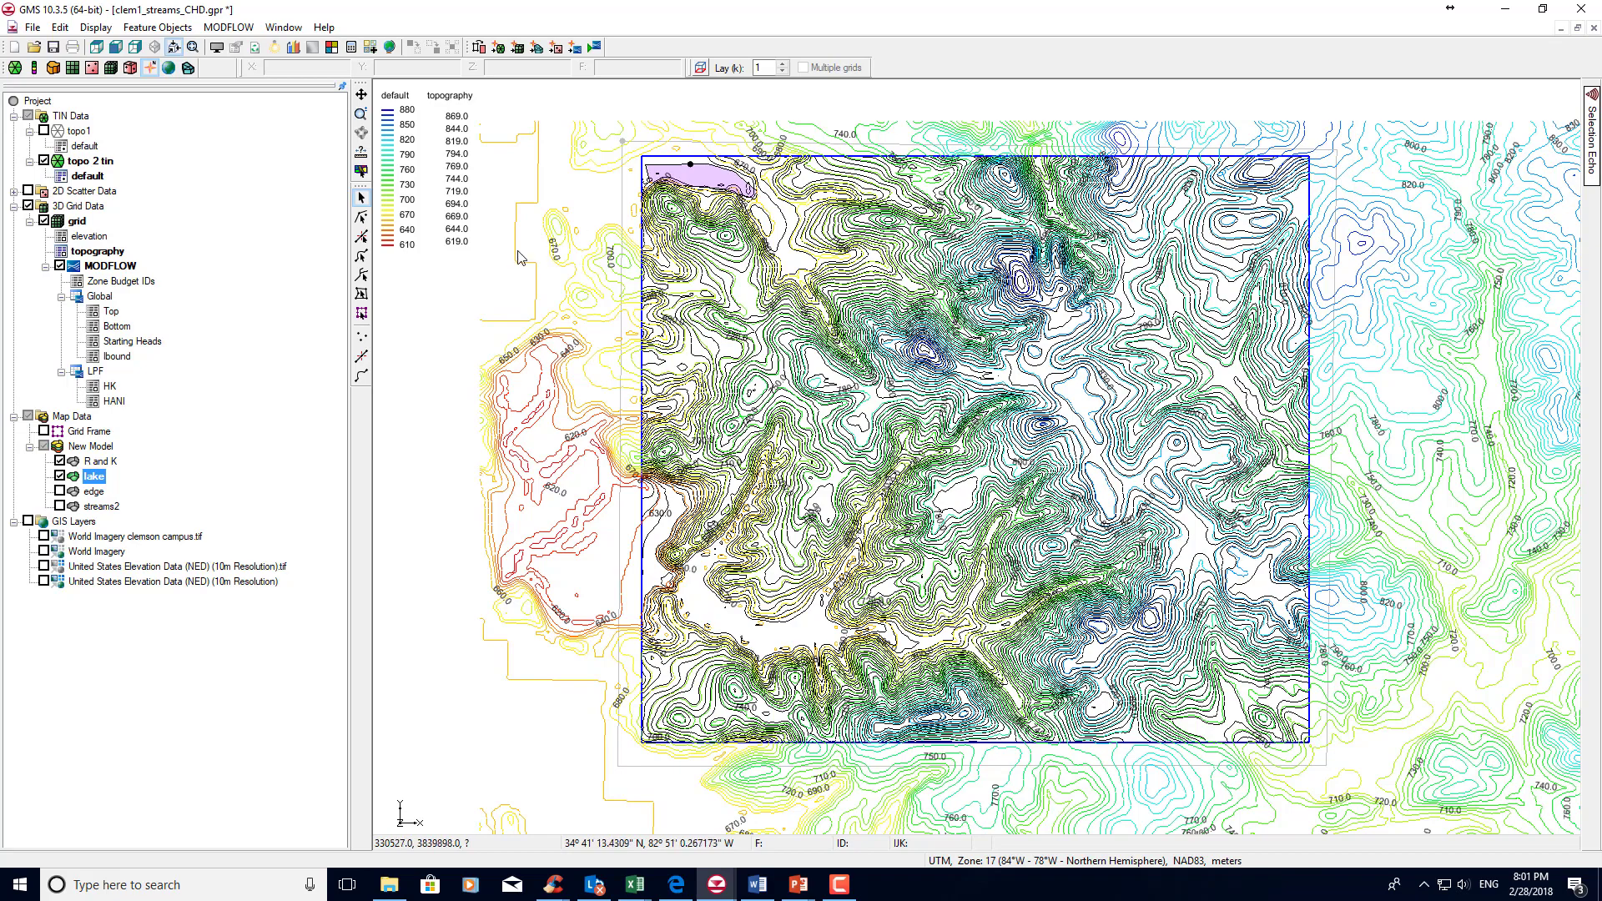
click(361, 376)
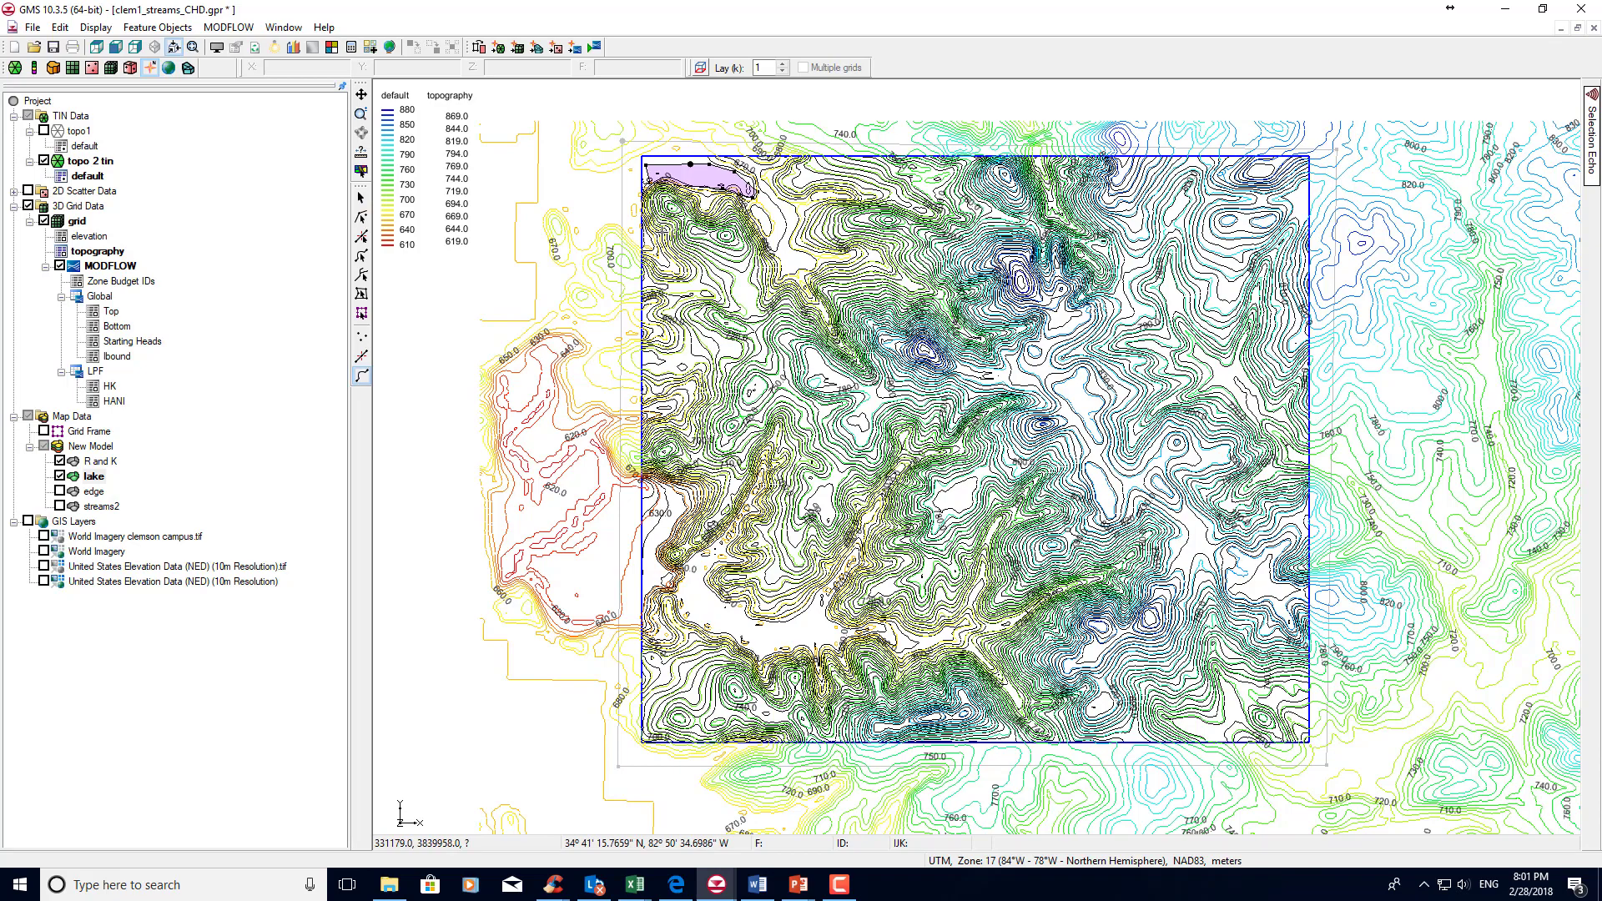
click(154, 25)
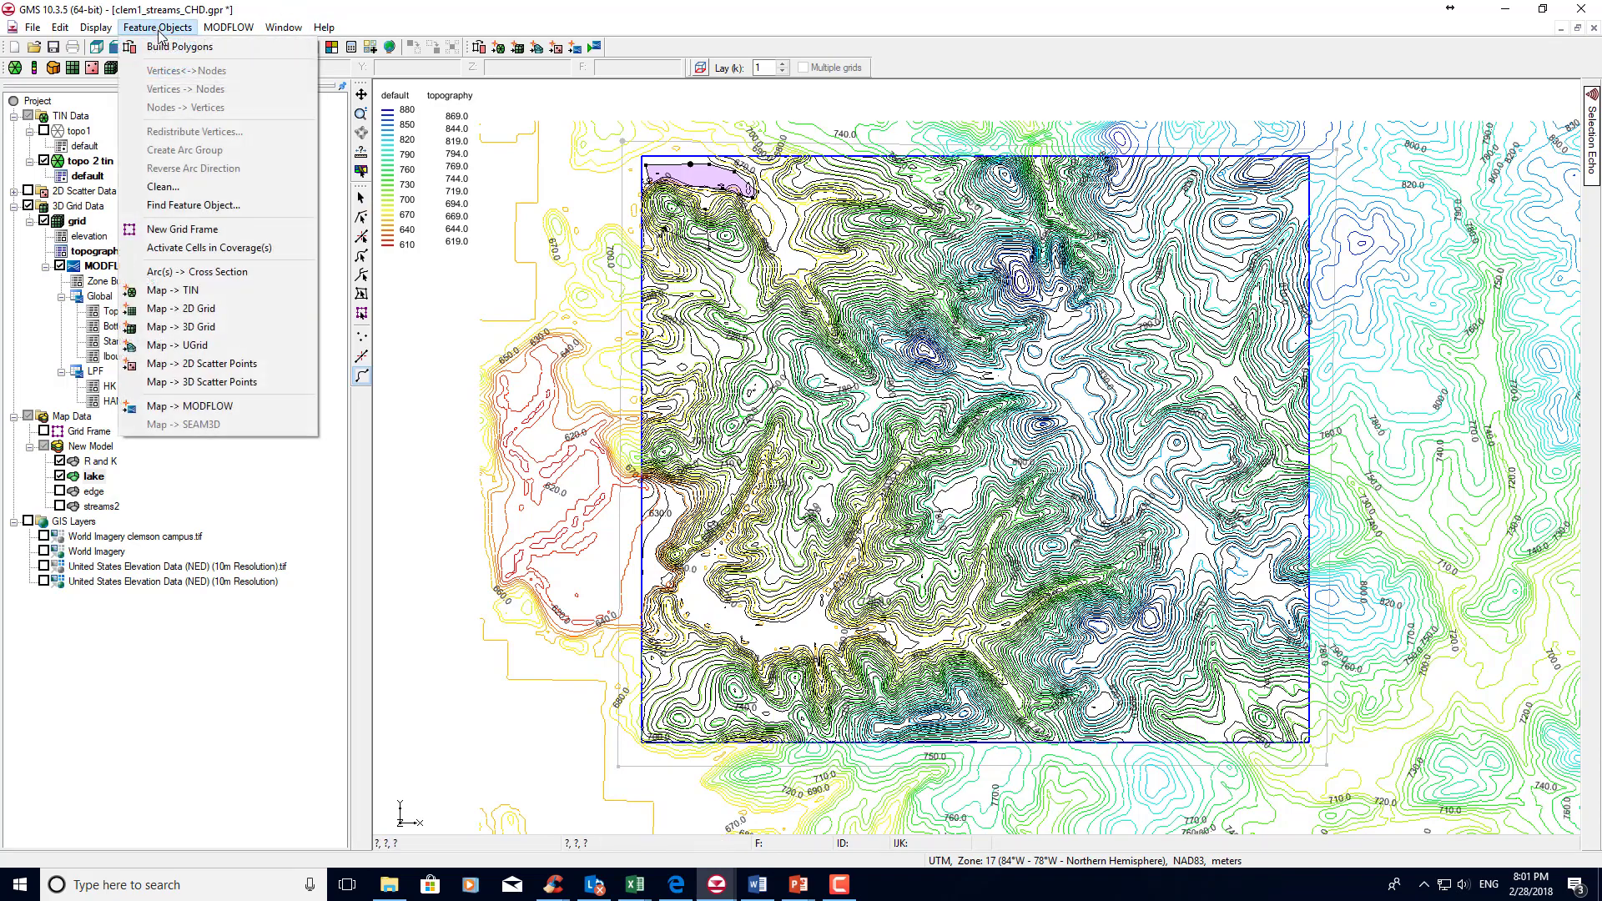
click(163, 43)
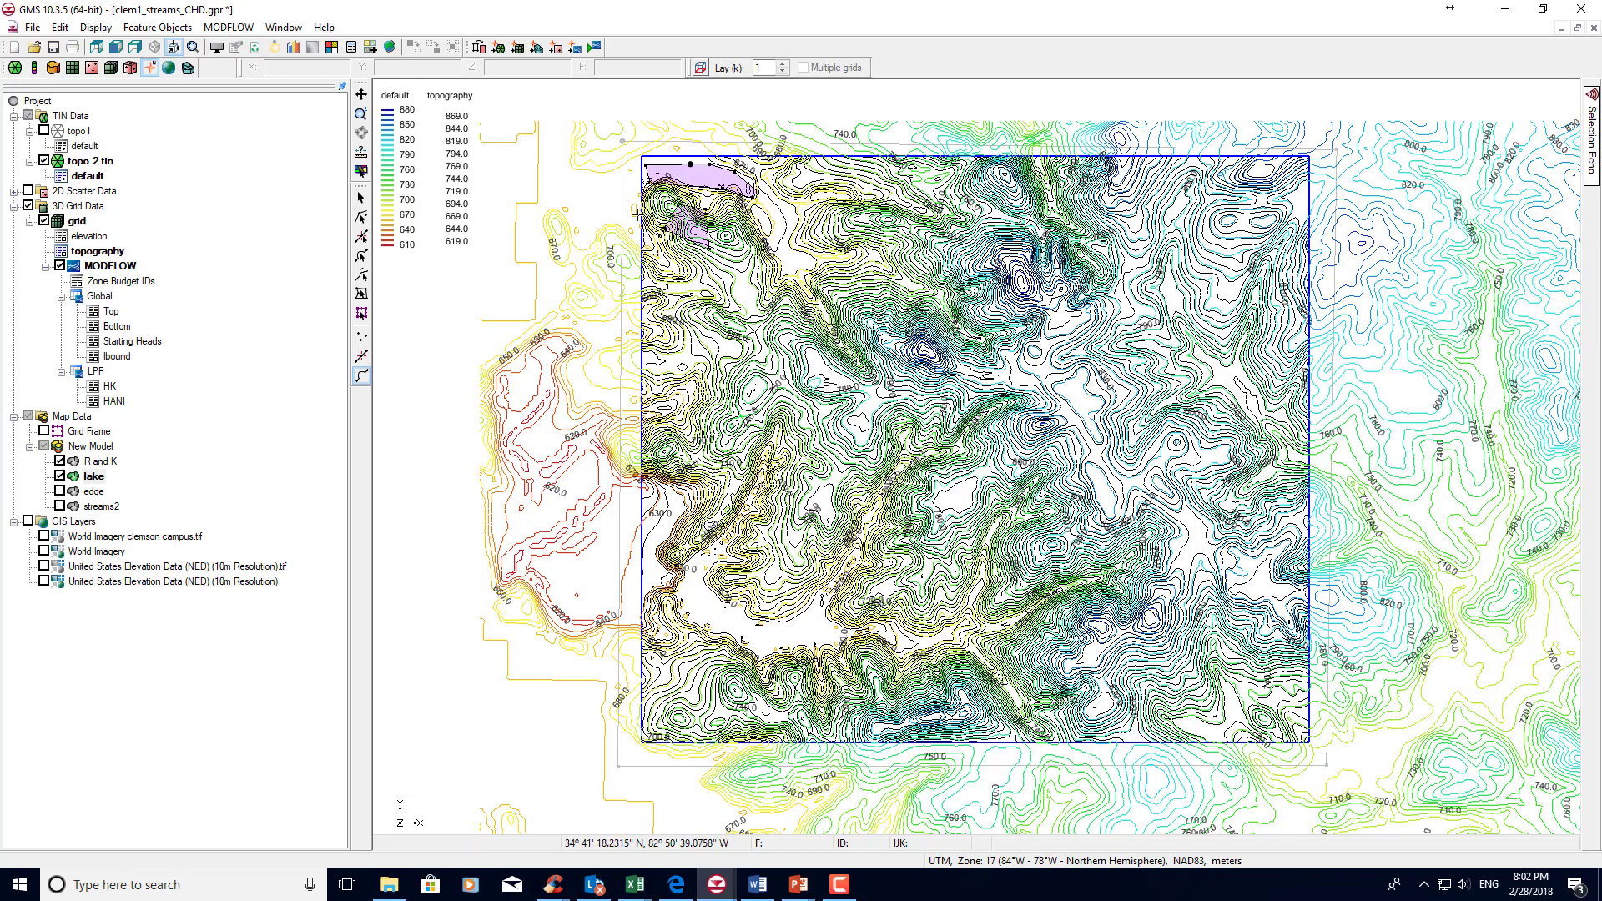
Delete the small trial polygon south of the lake together with its arc.
click(361, 198)
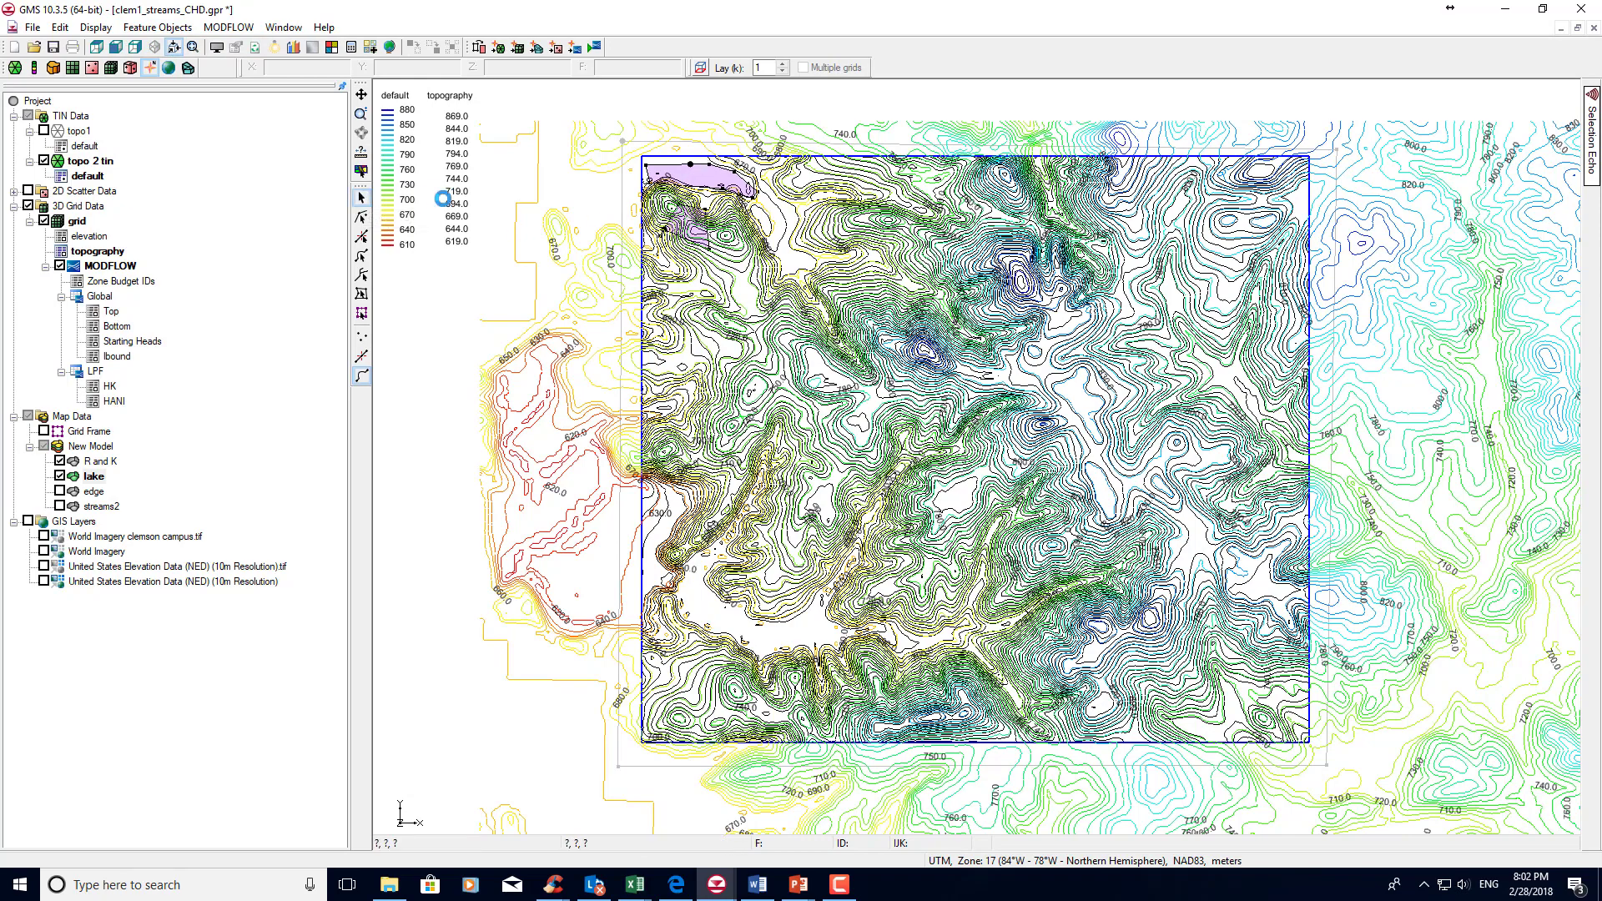
click(700, 244)
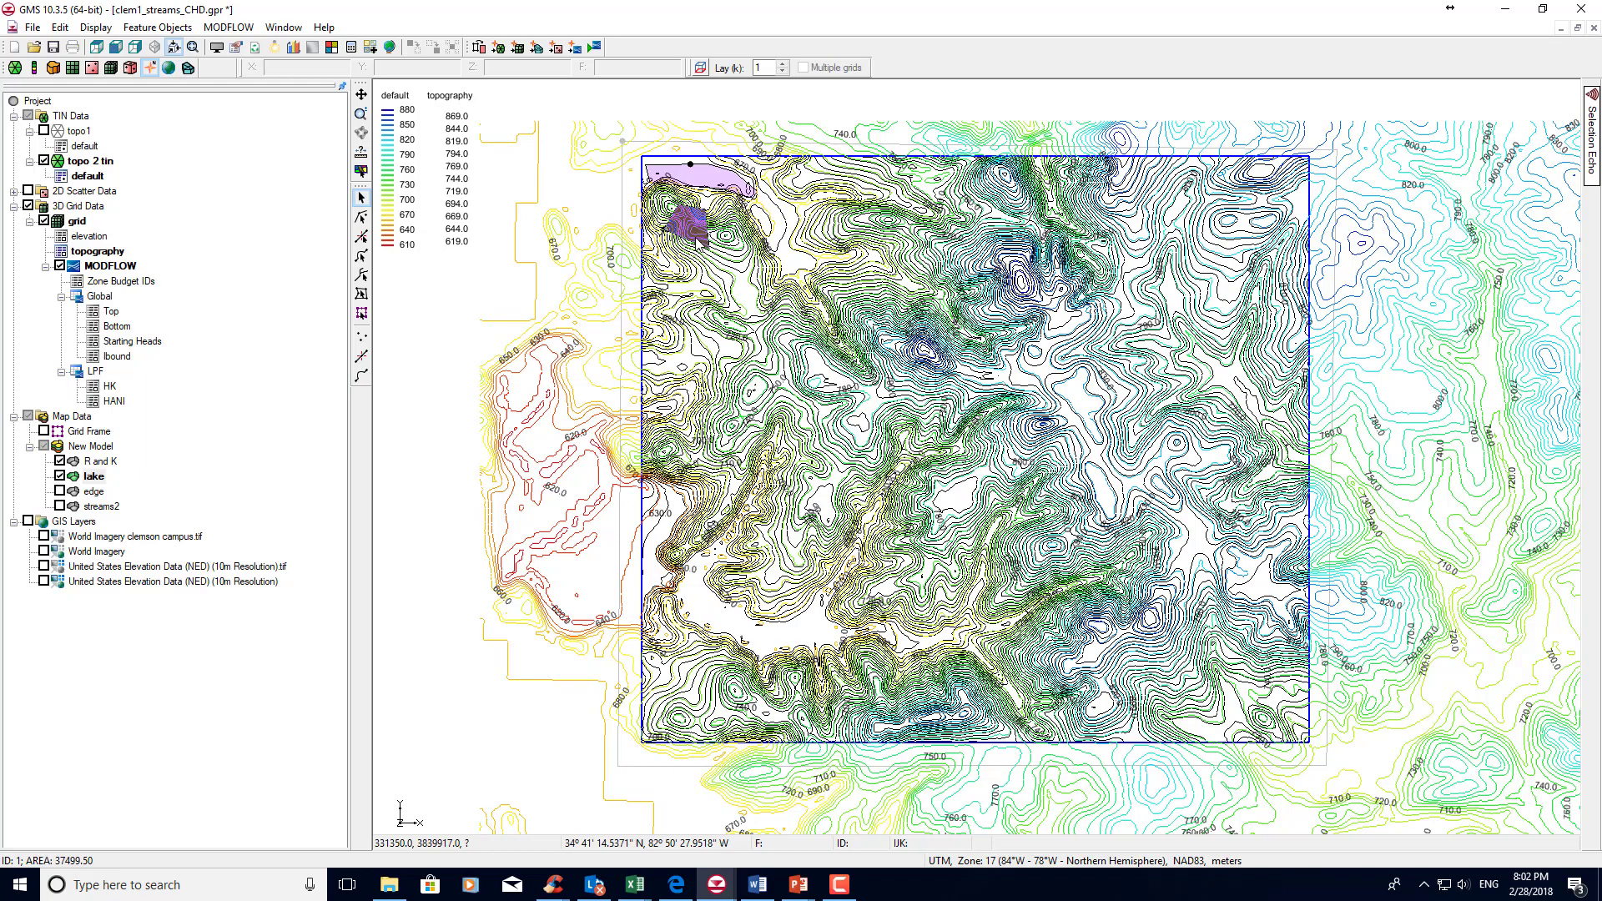
key(Delete)
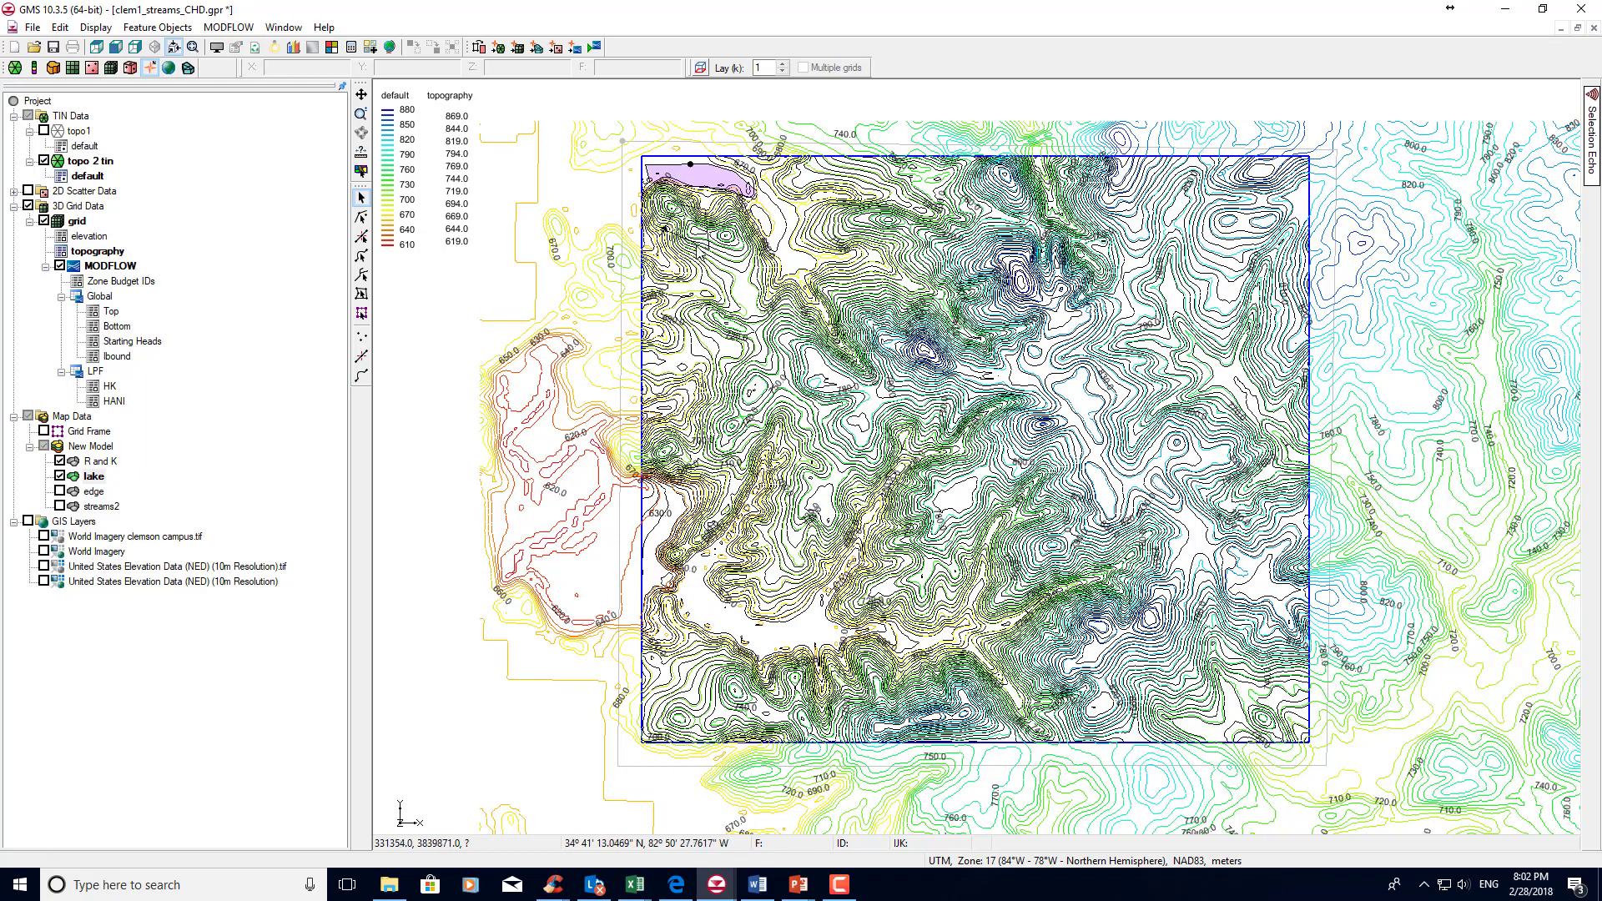
click(700, 247)
key(Delete)
Show and activate the streams2 coverage, view it over the World Imagery clemson campus.tif layer, and hide that imagery and the 3D grid.
click(44, 536)
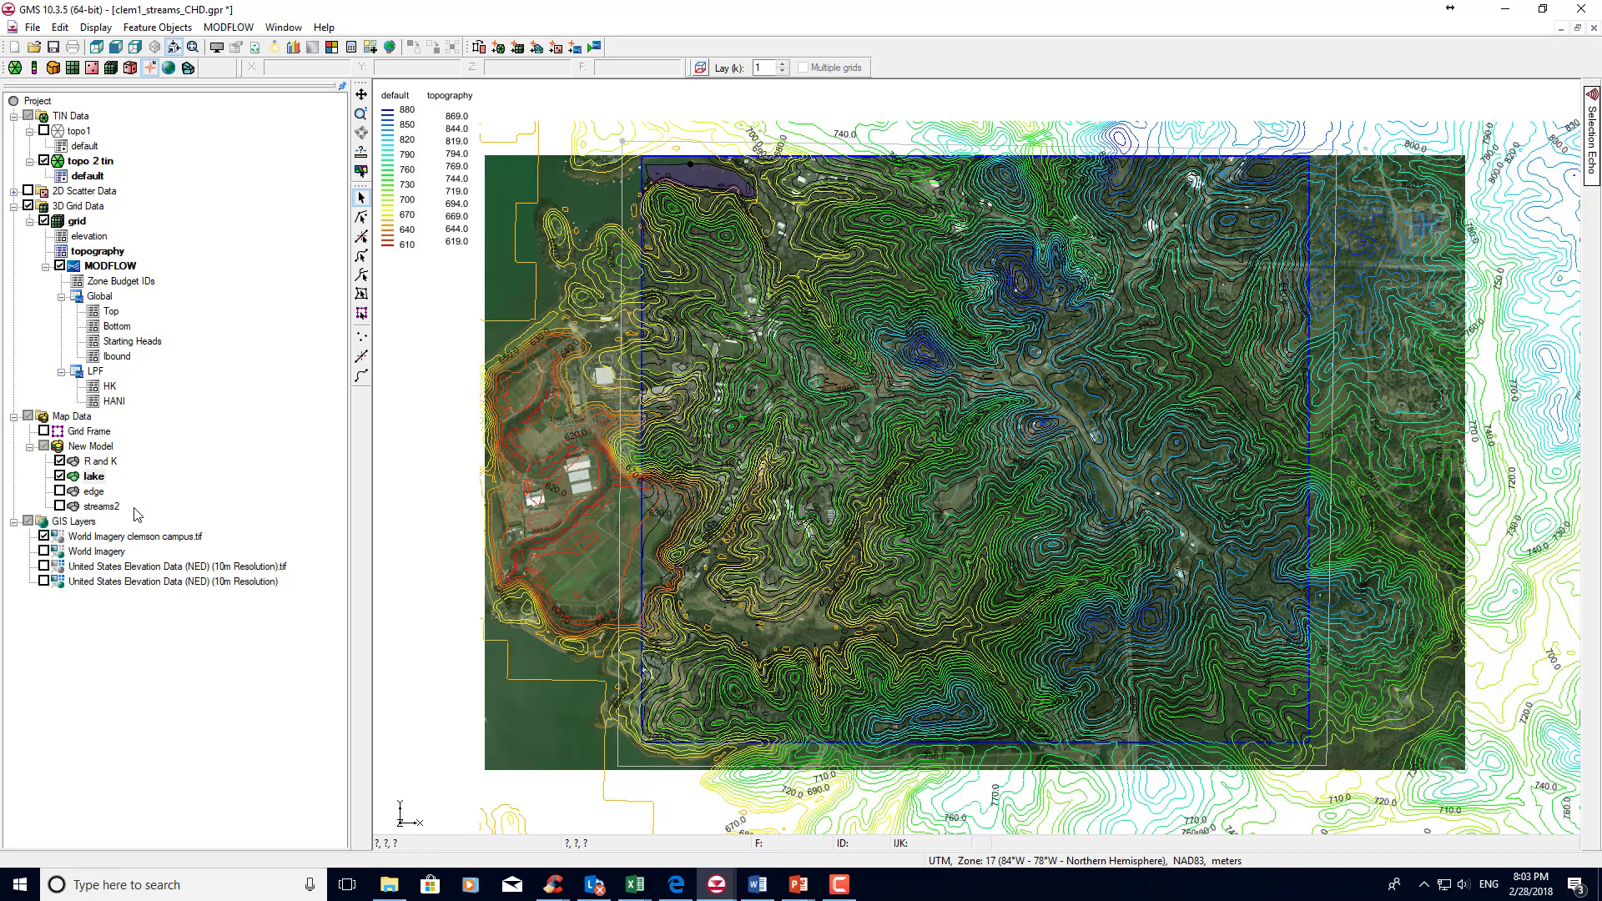
click(59, 507)
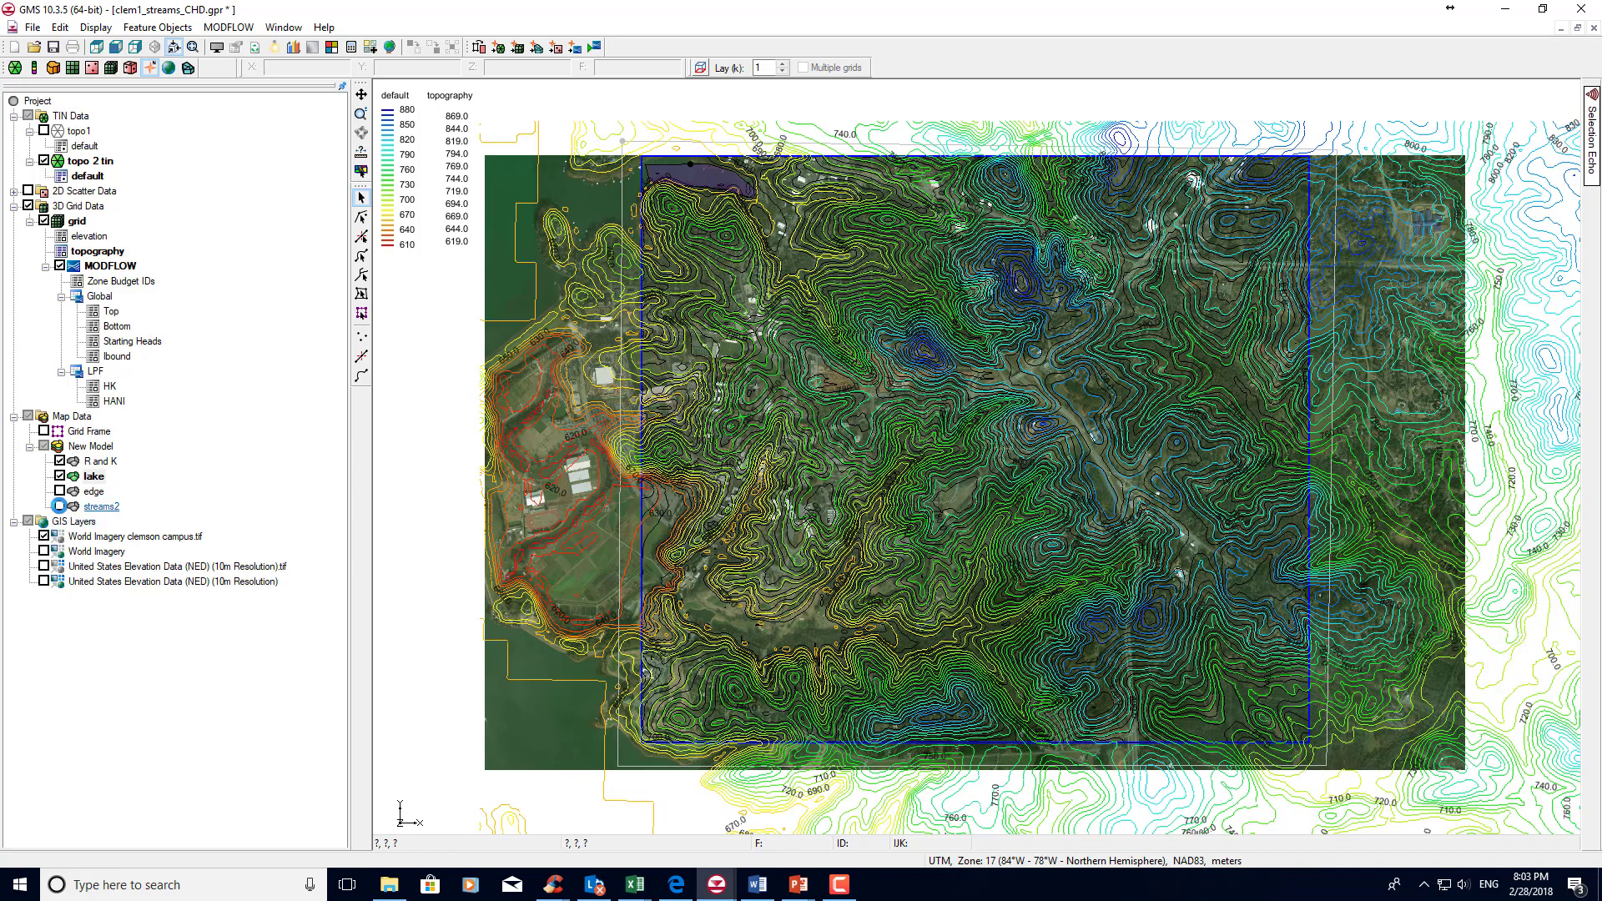
click(94, 511)
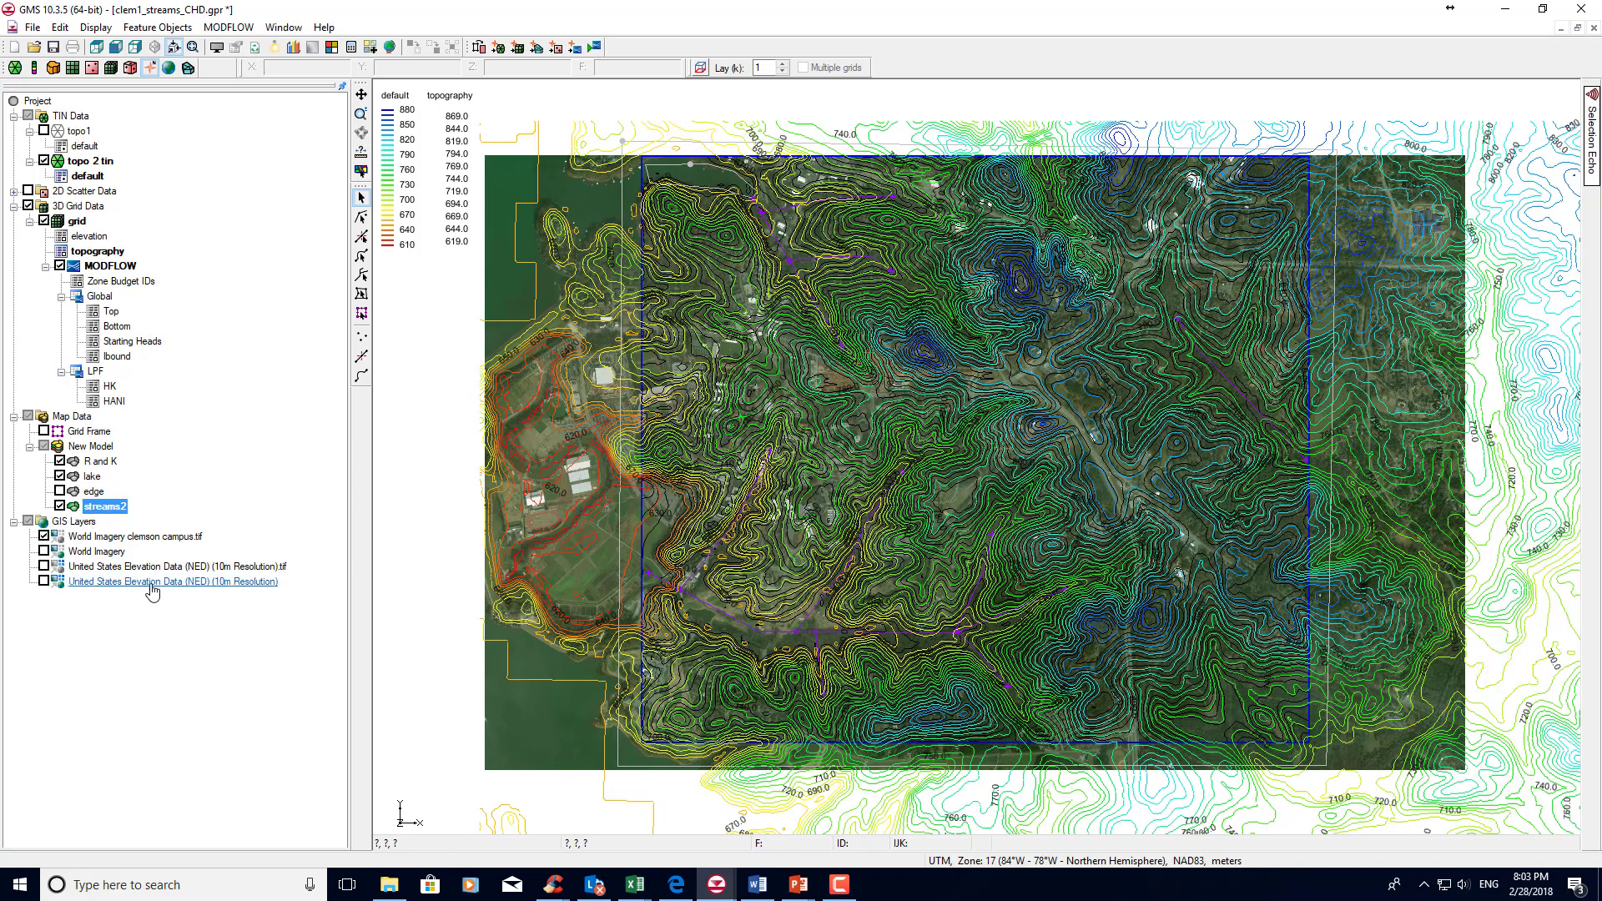
click(44, 537)
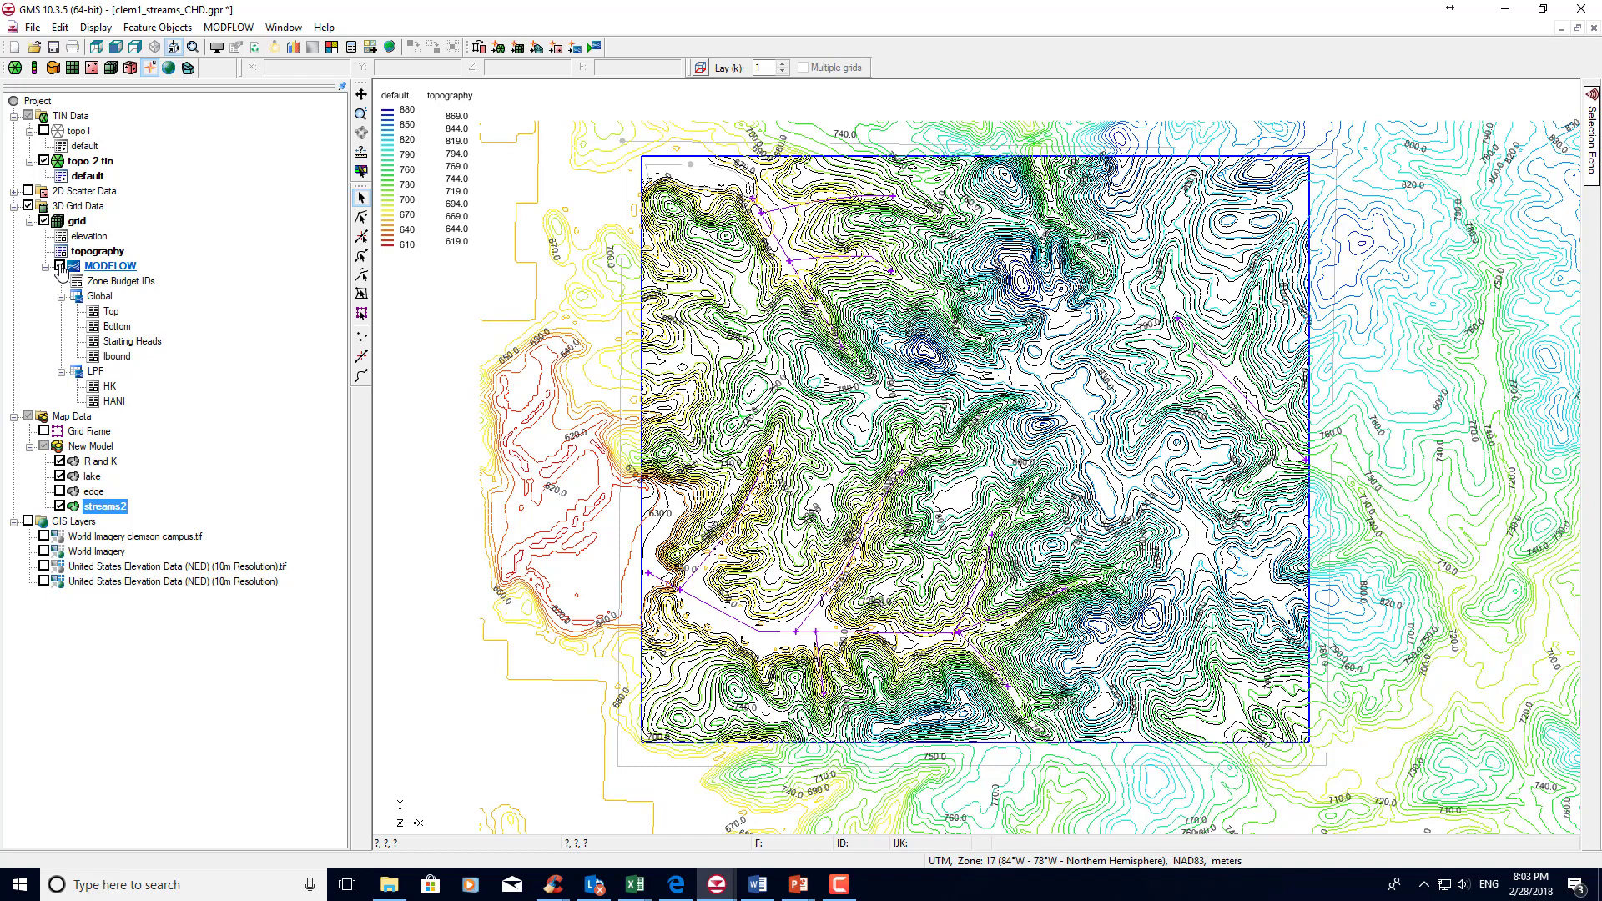
click(43, 222)
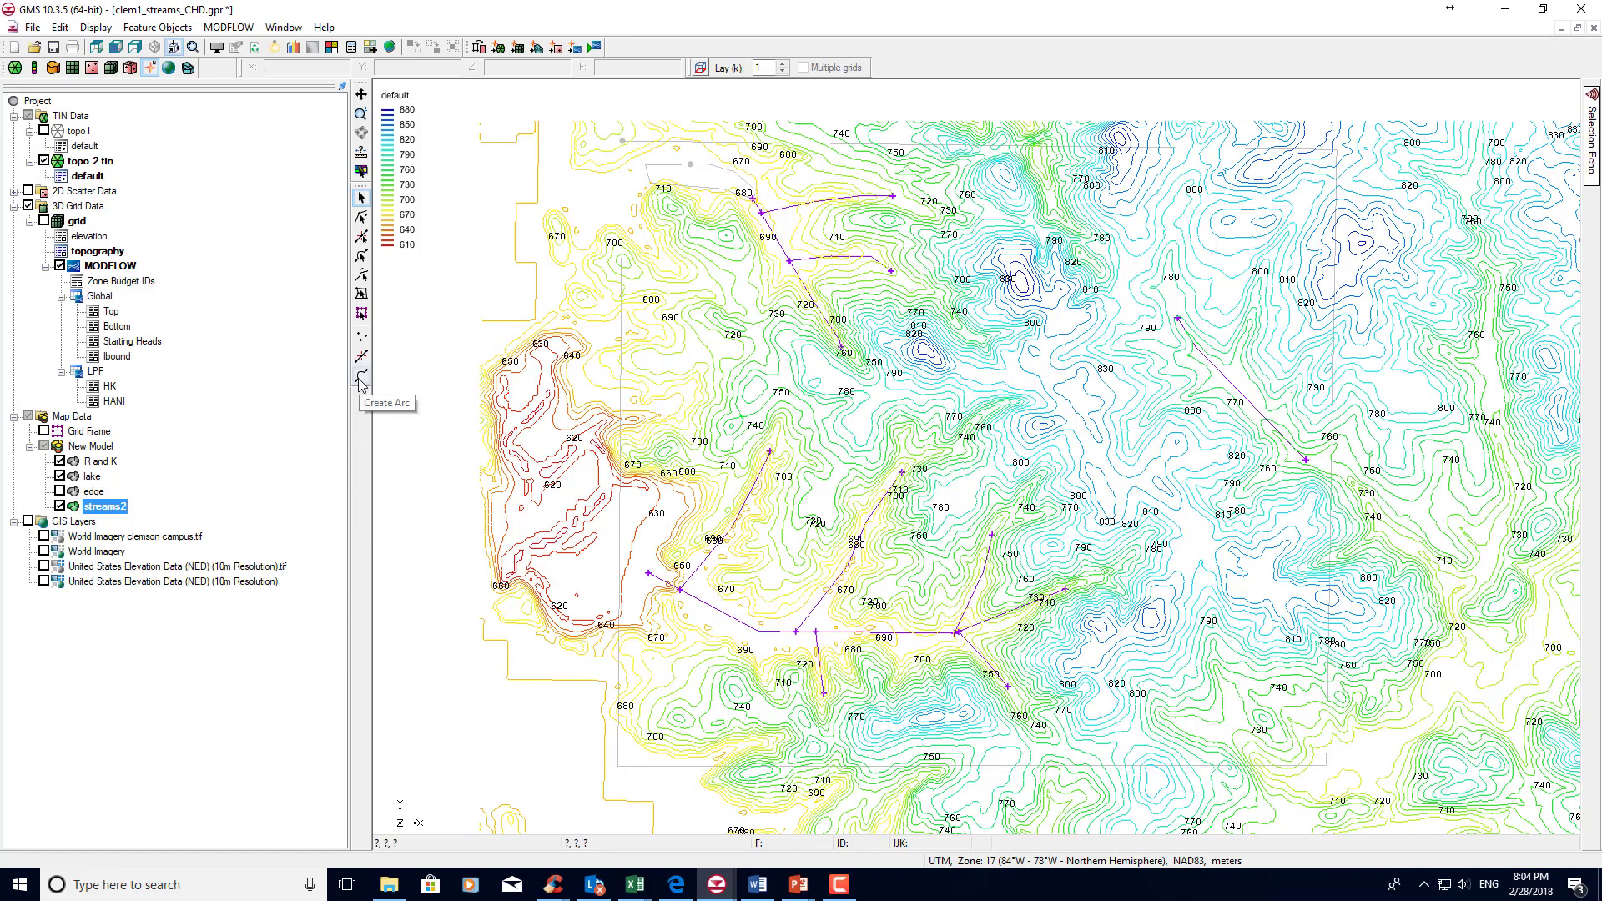
Move the two inner vertices of the westernmost northern tributary arc in streams2 so it follows the valley in the TIN contours.
scroll(735, 616, up, 1)
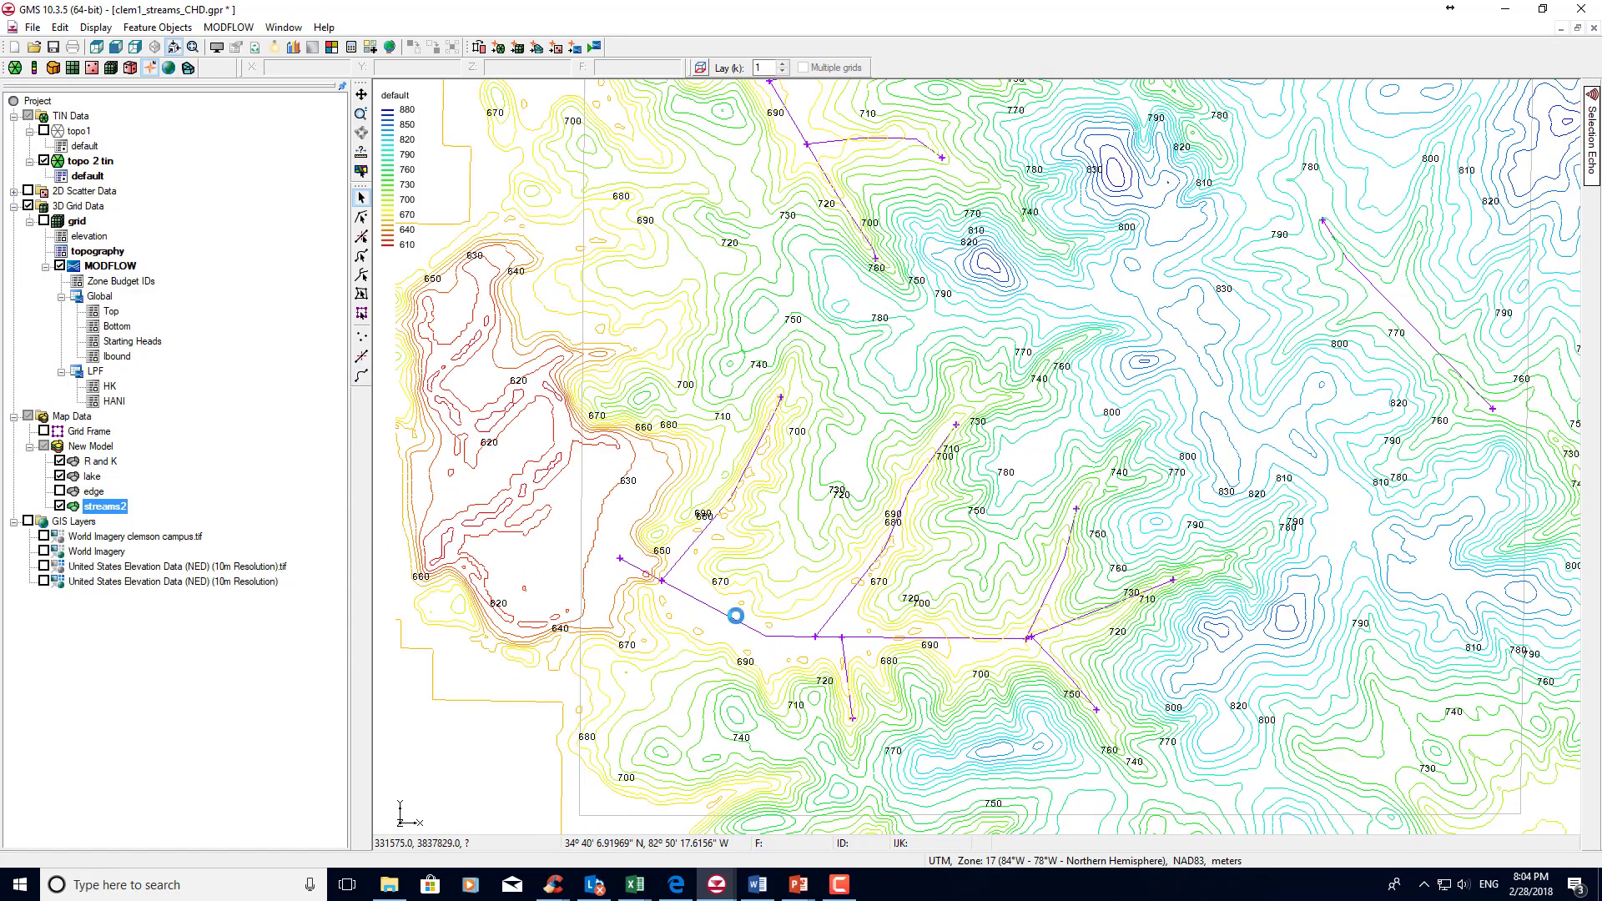
scroll(736, 616, up, 3)
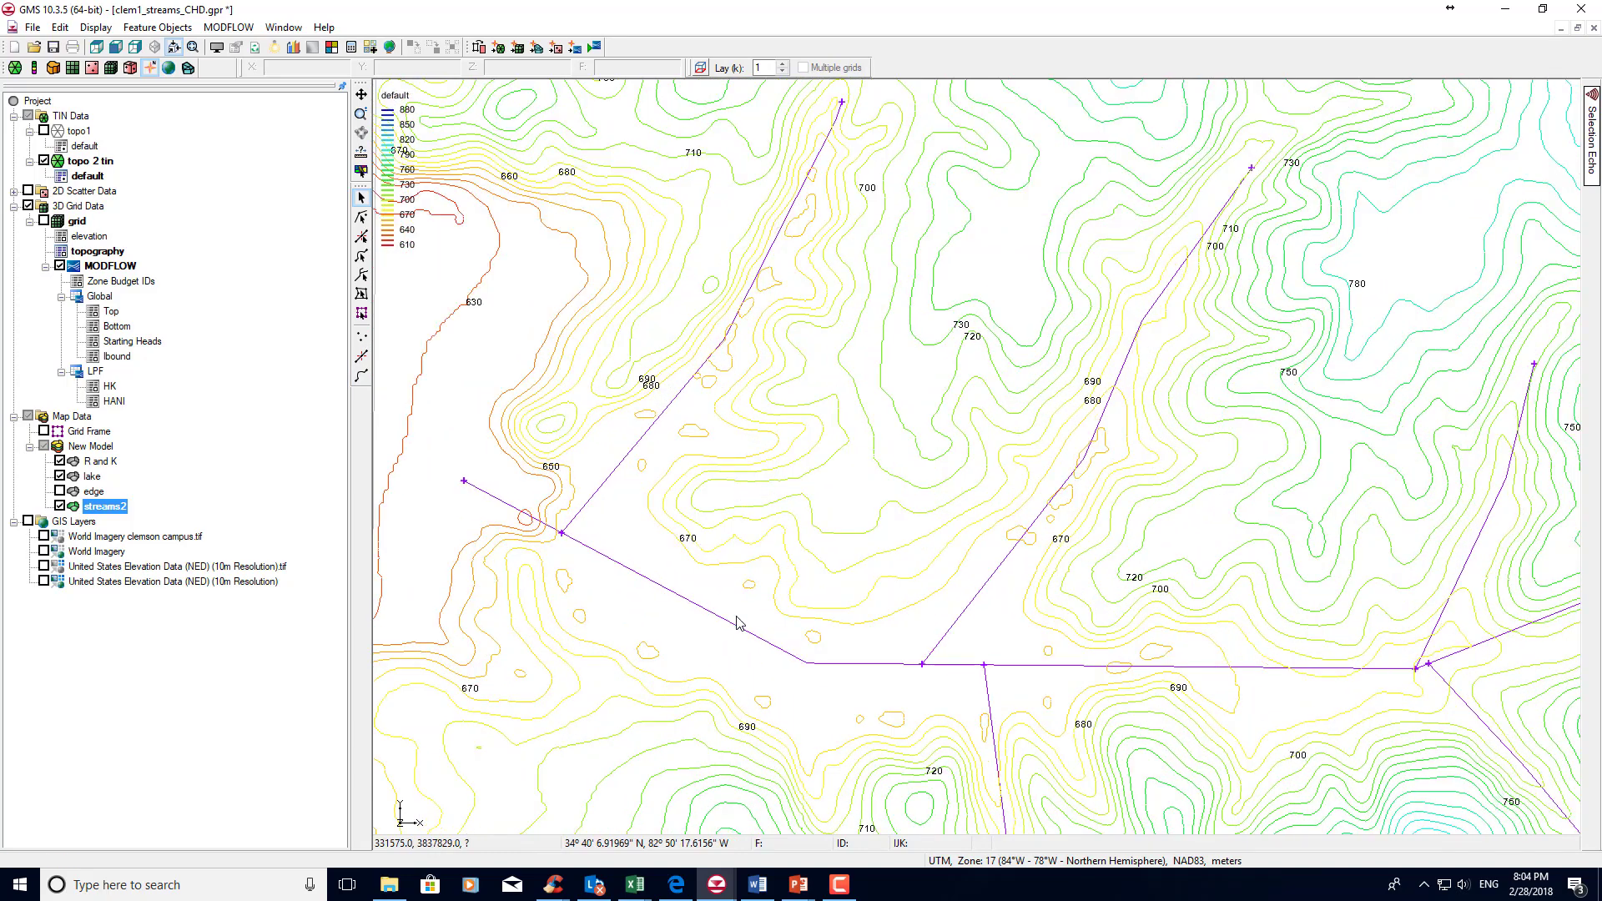
scroll(736, 622, down, 1)
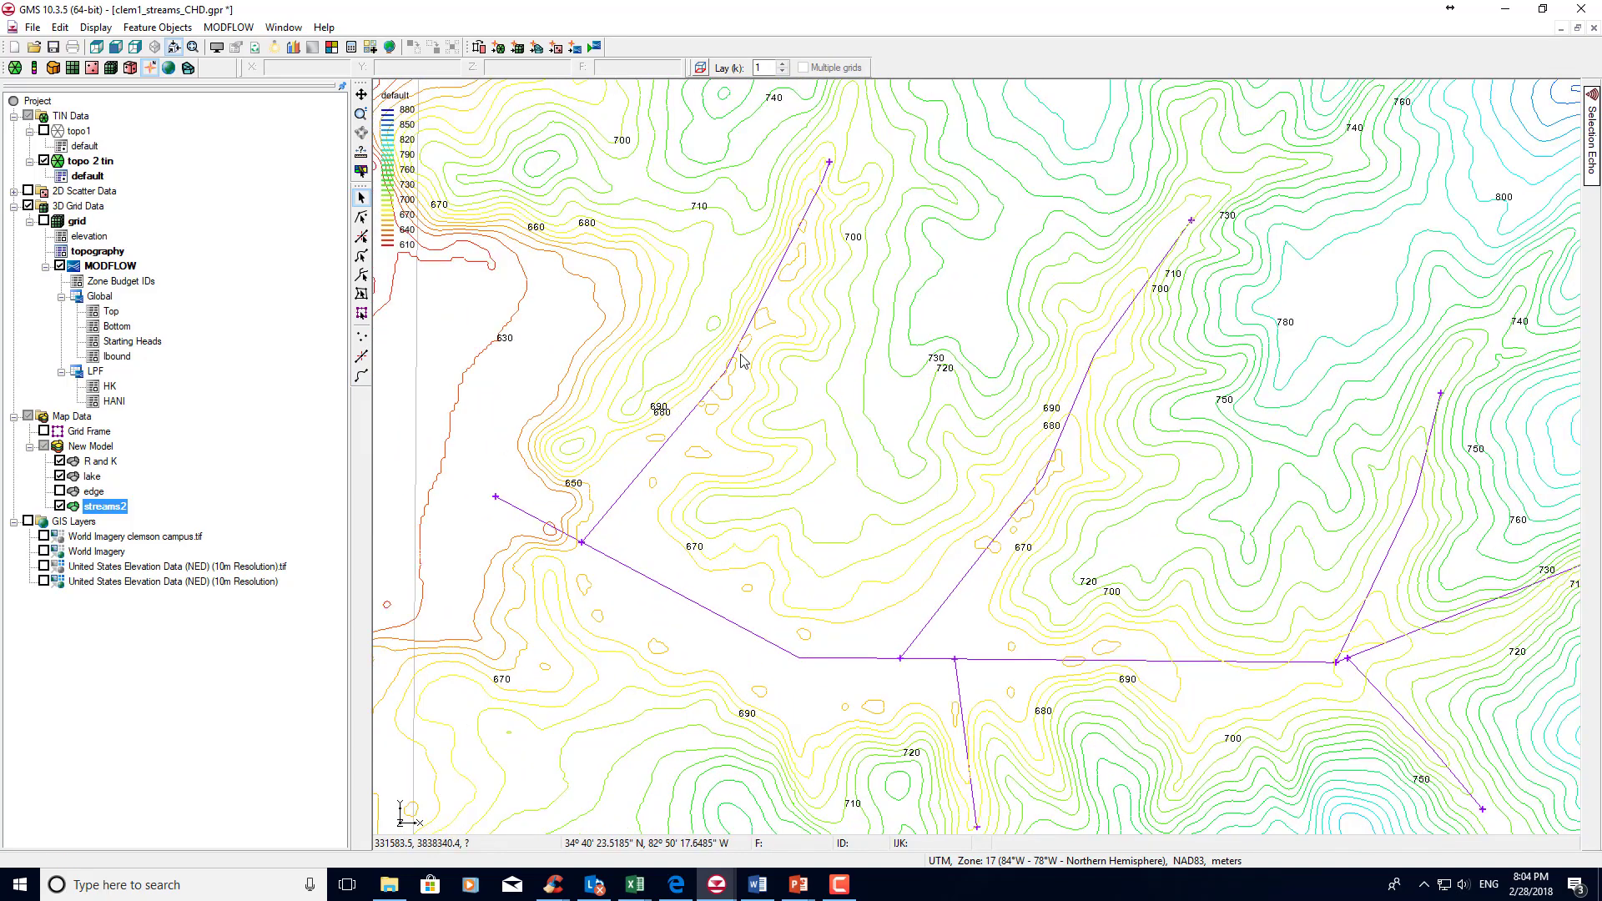
click(361, 238)
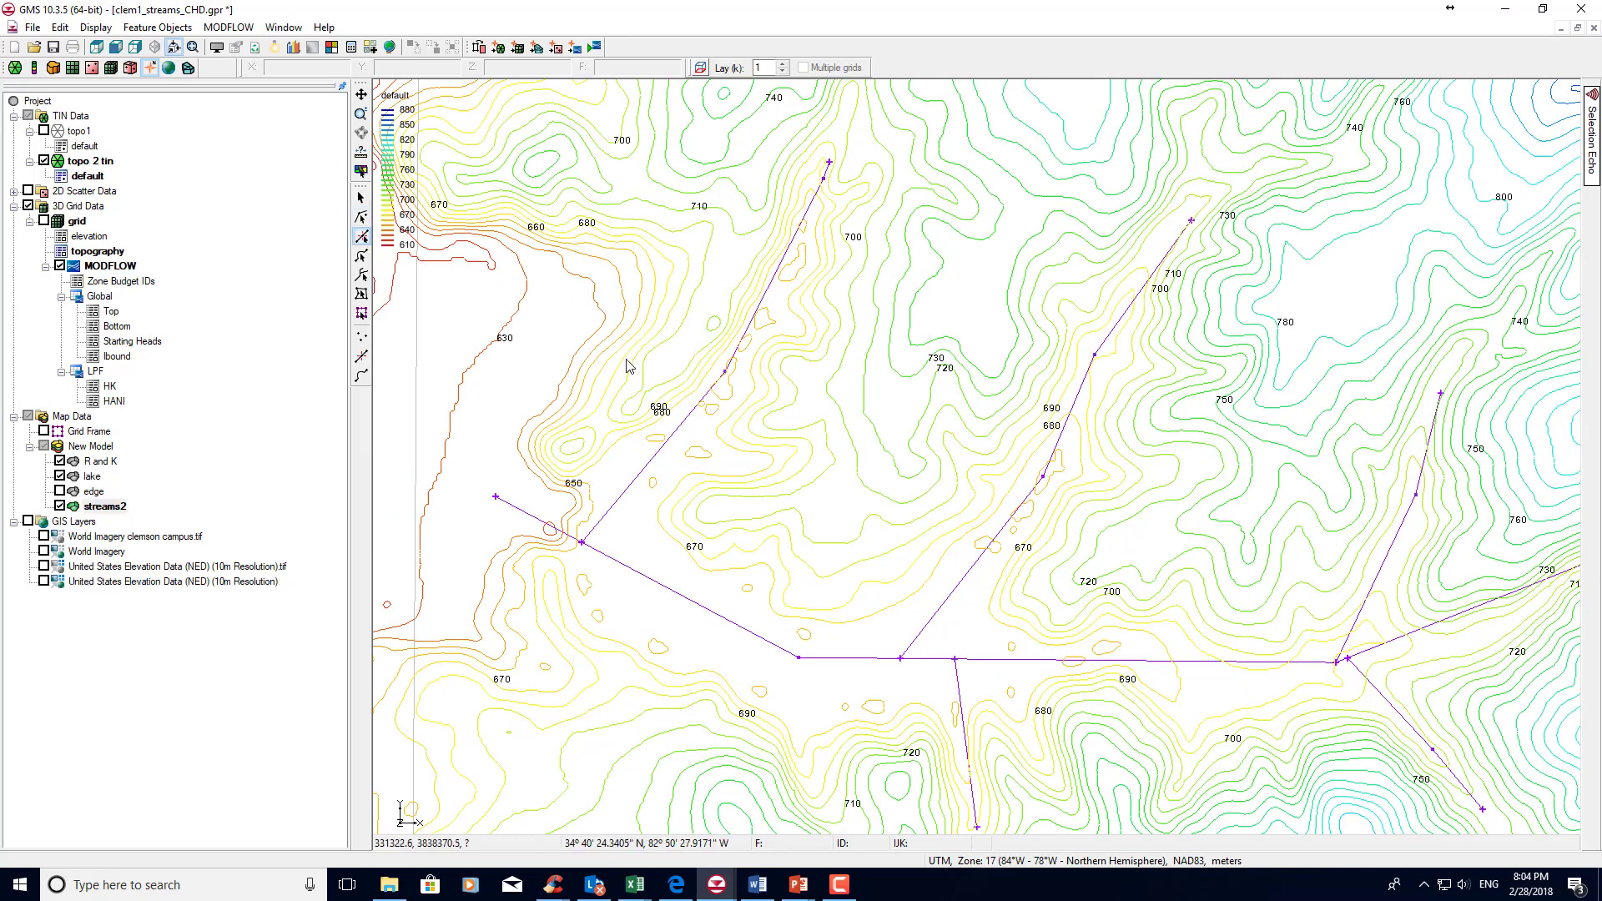
click(724, 373)
drag(724, 376, 726, 385)
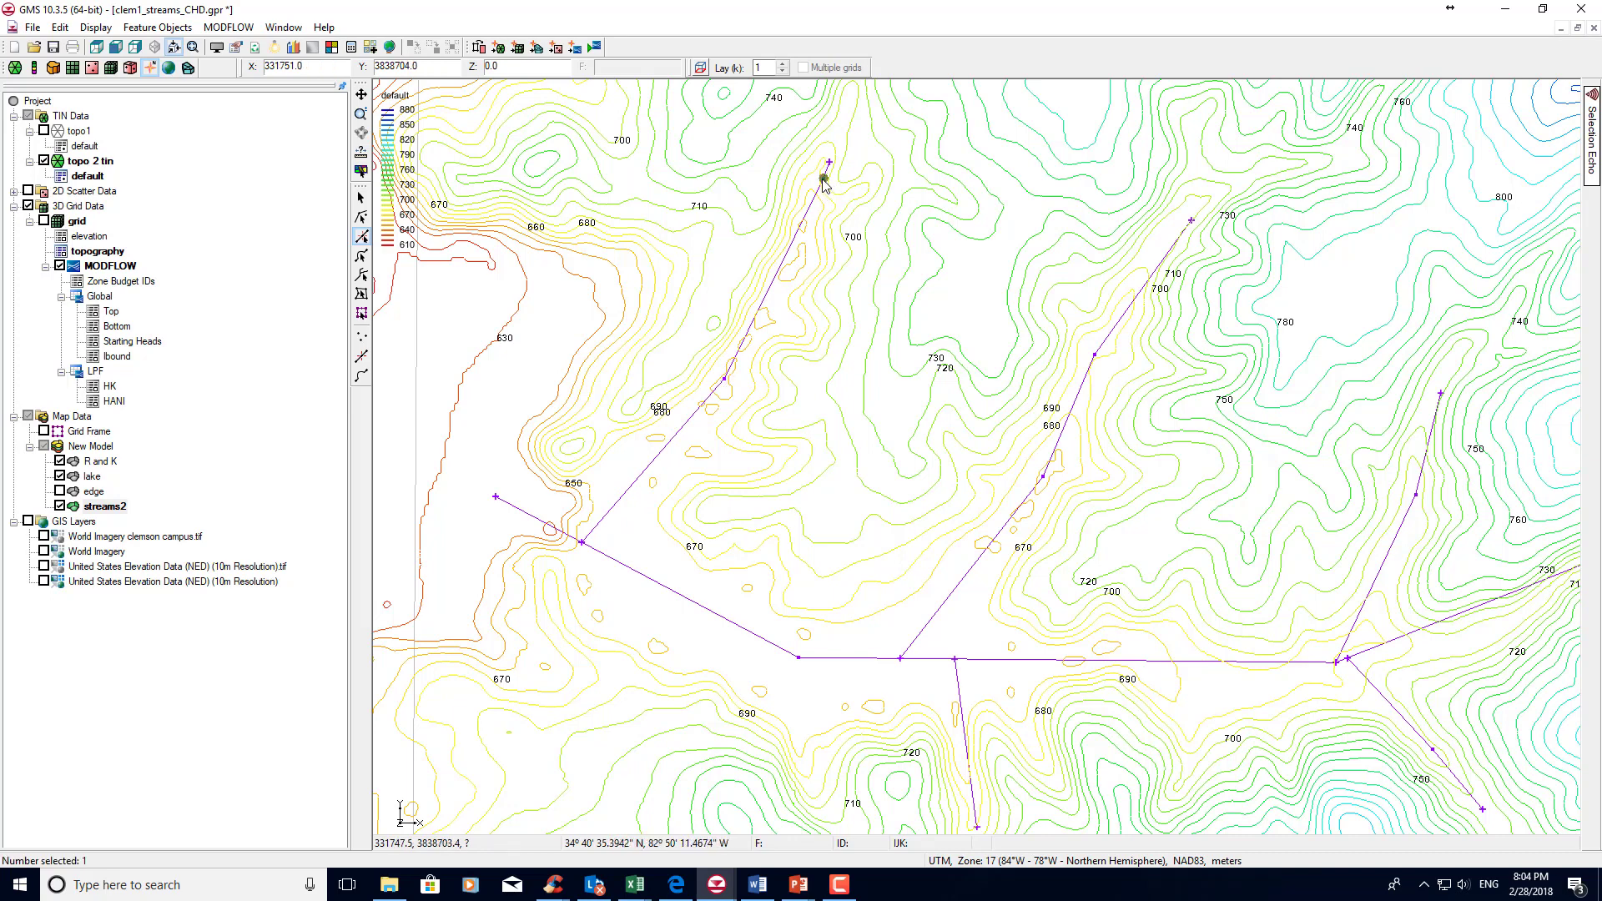
click(809, 246)
drag(810, 246, 798, 268)
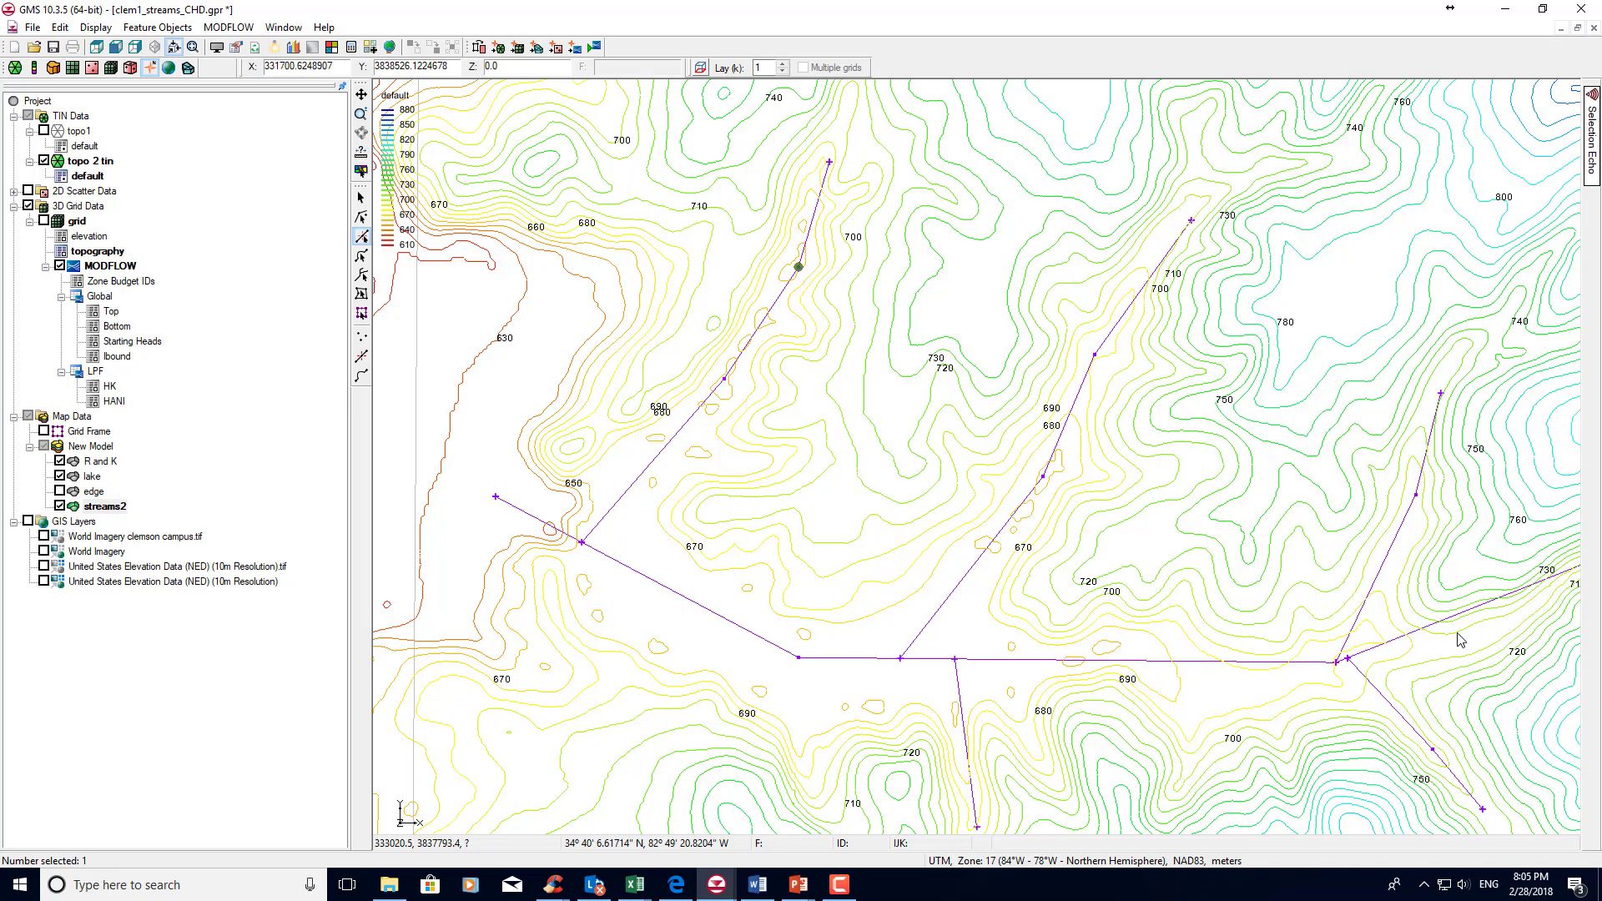
Review the streams2 coverage setup, checking the Layer range and Specified Head (CHD) source options.
click(1194, 226)
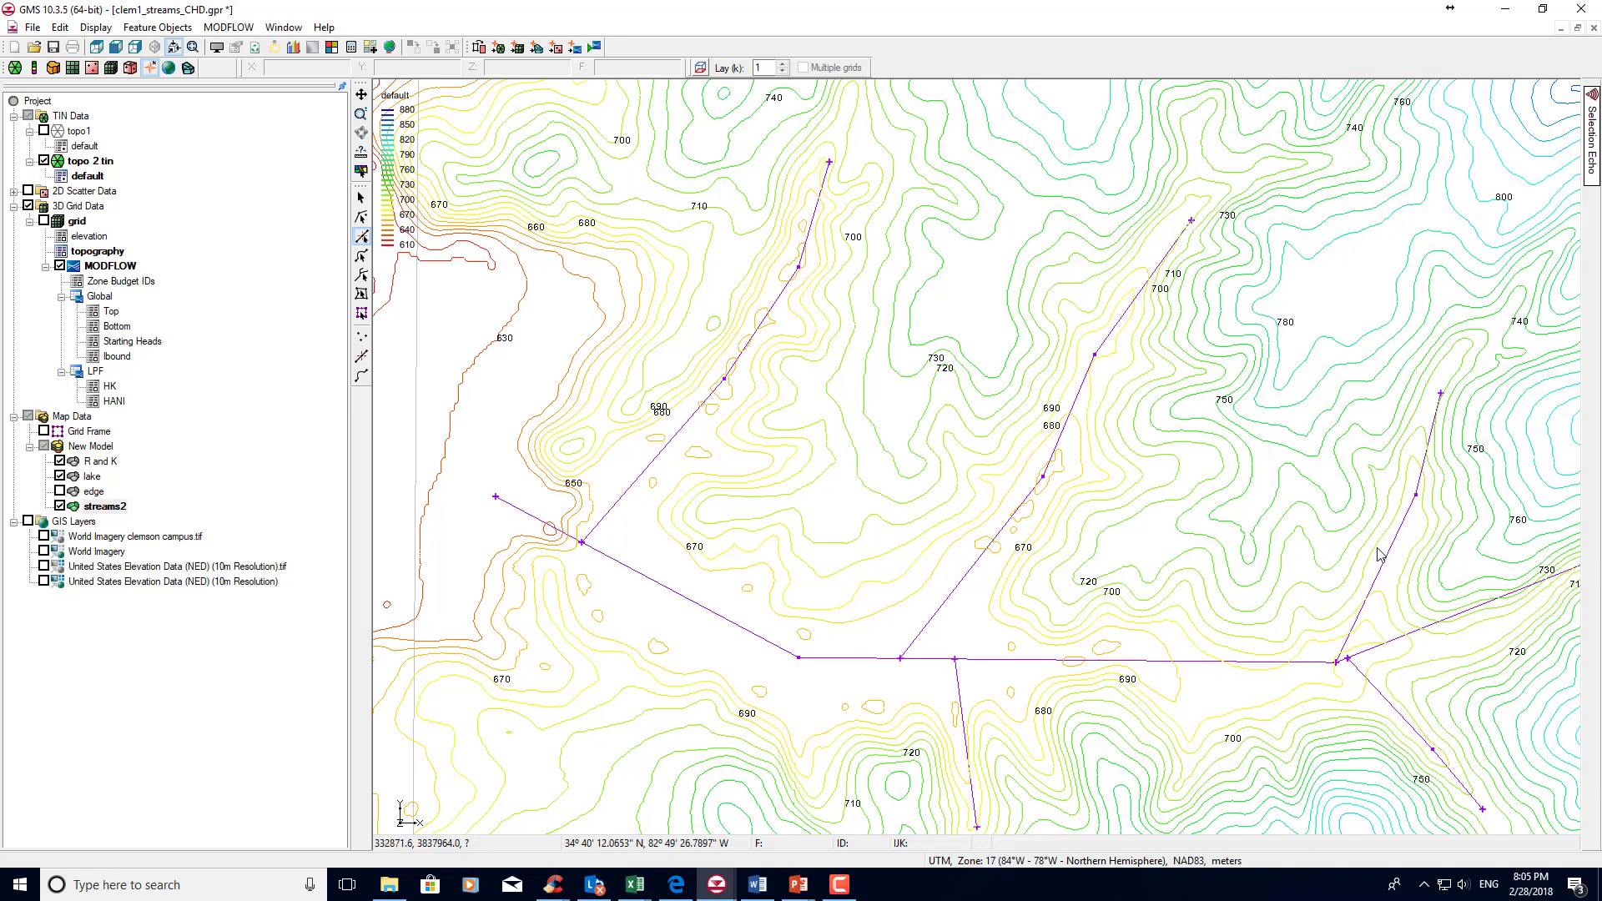
scroll(1377, 553, down, 4)
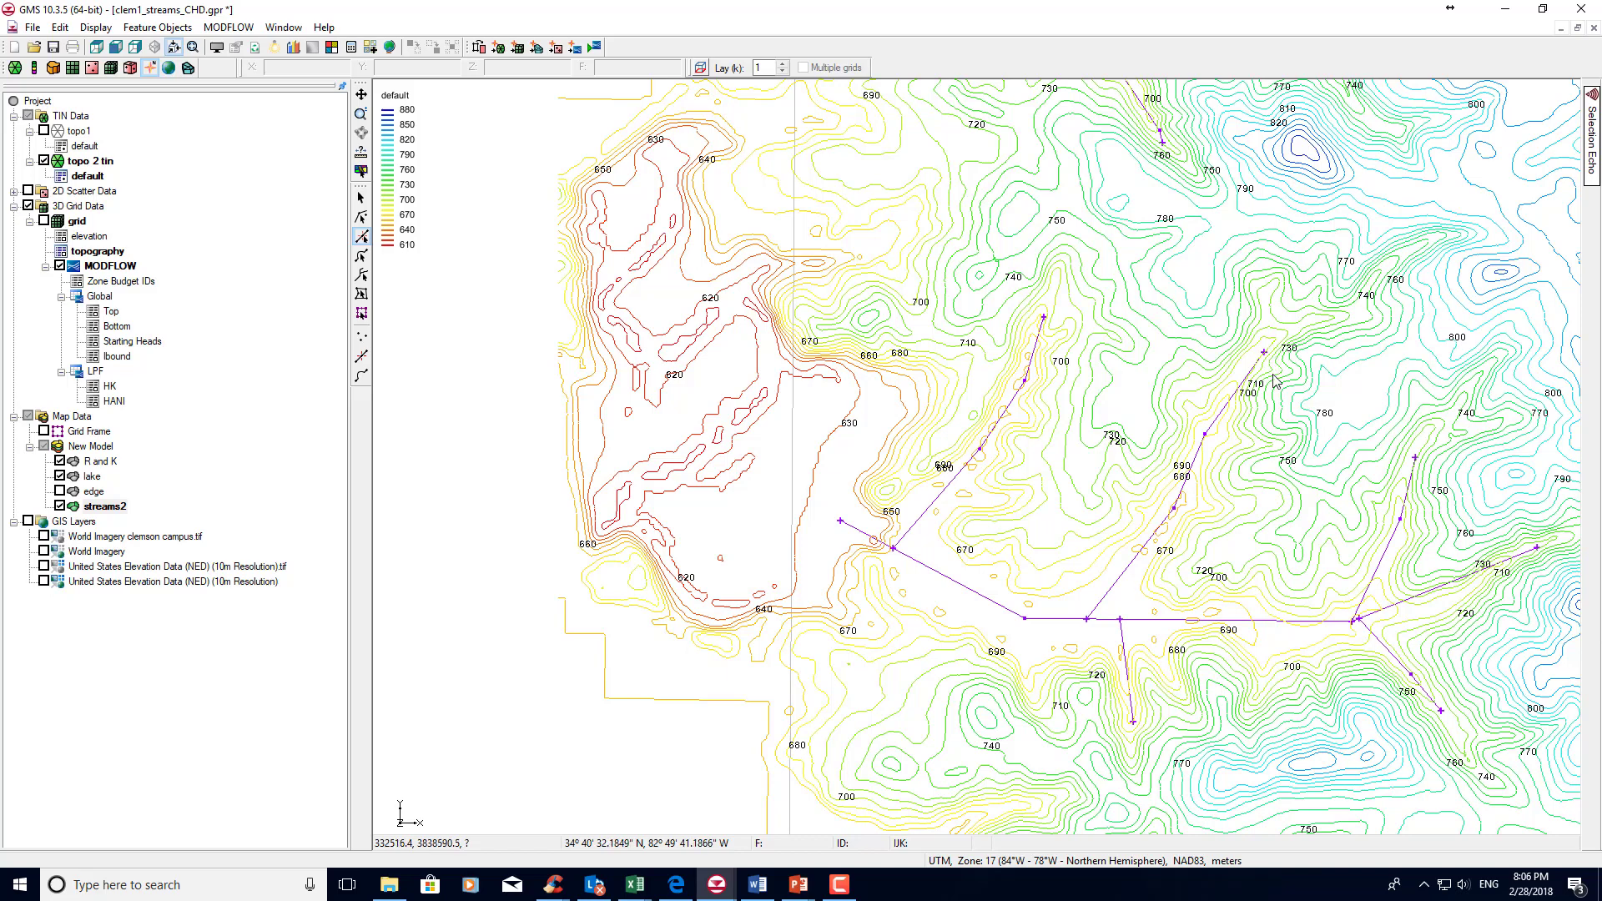
scroll(1264, 482, down, 1)
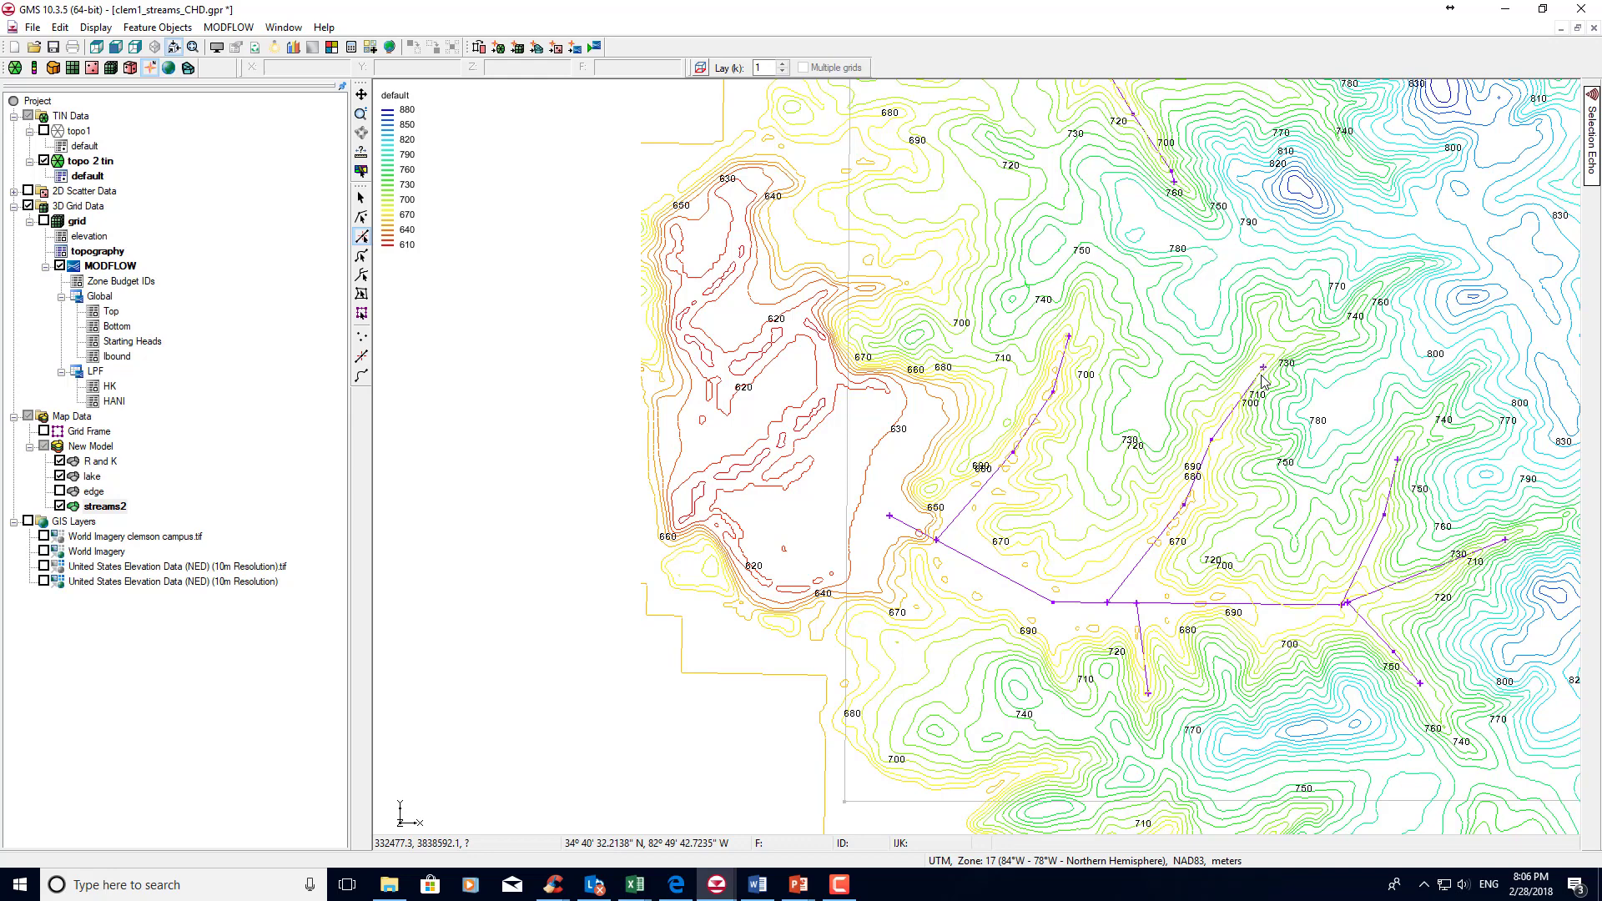
right_click(104, 510)
click(321, 566)
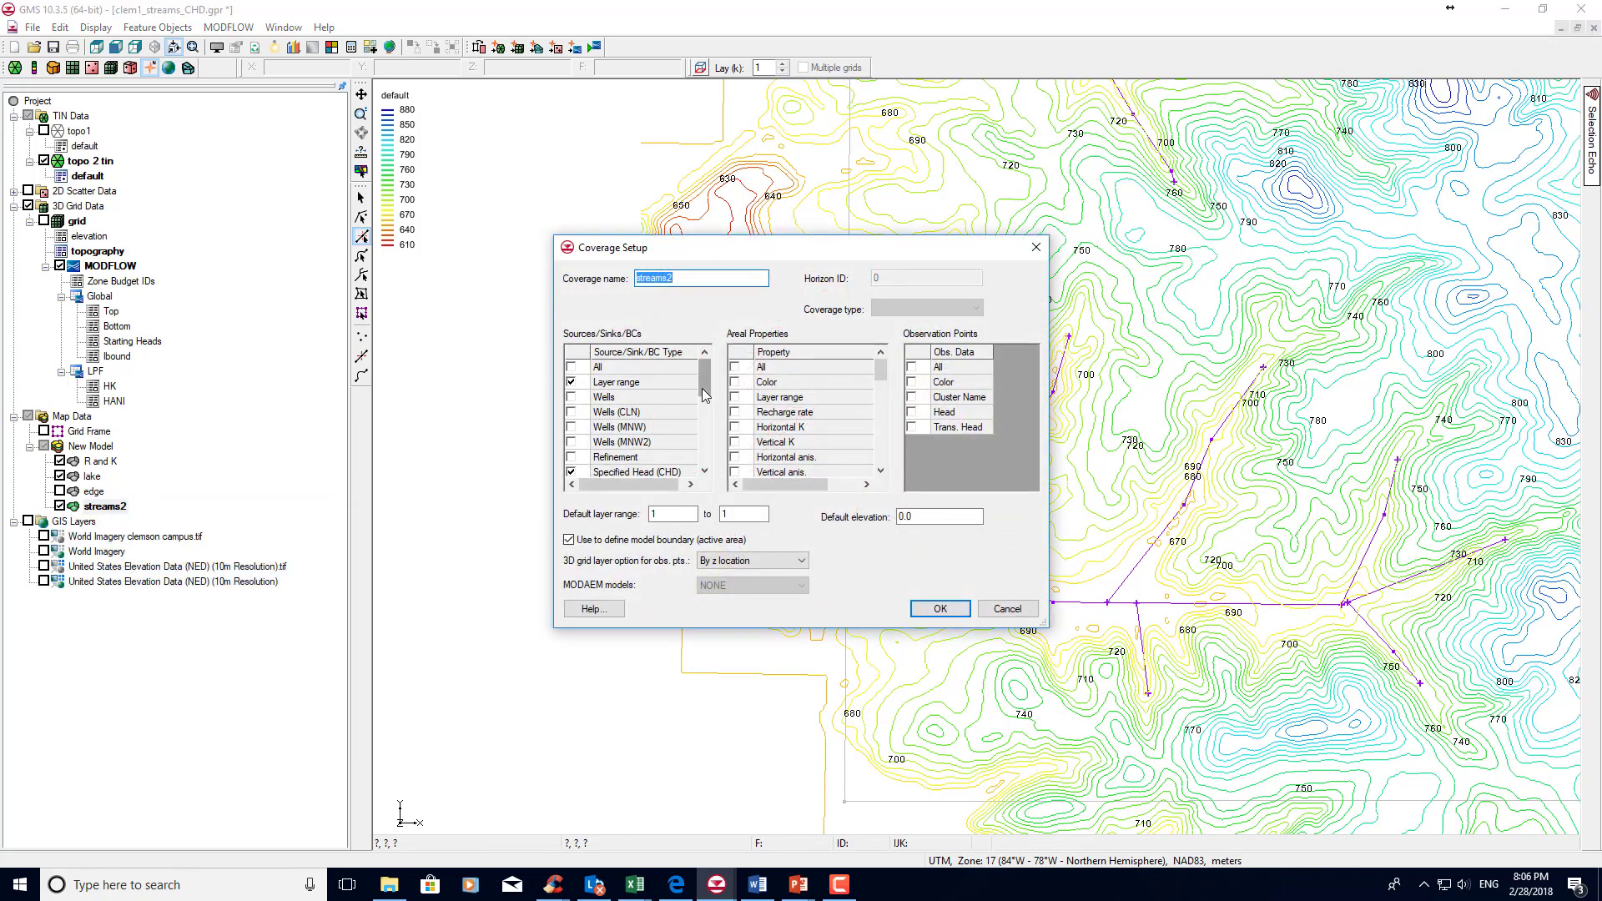
drag(703, 389, 703, 403)
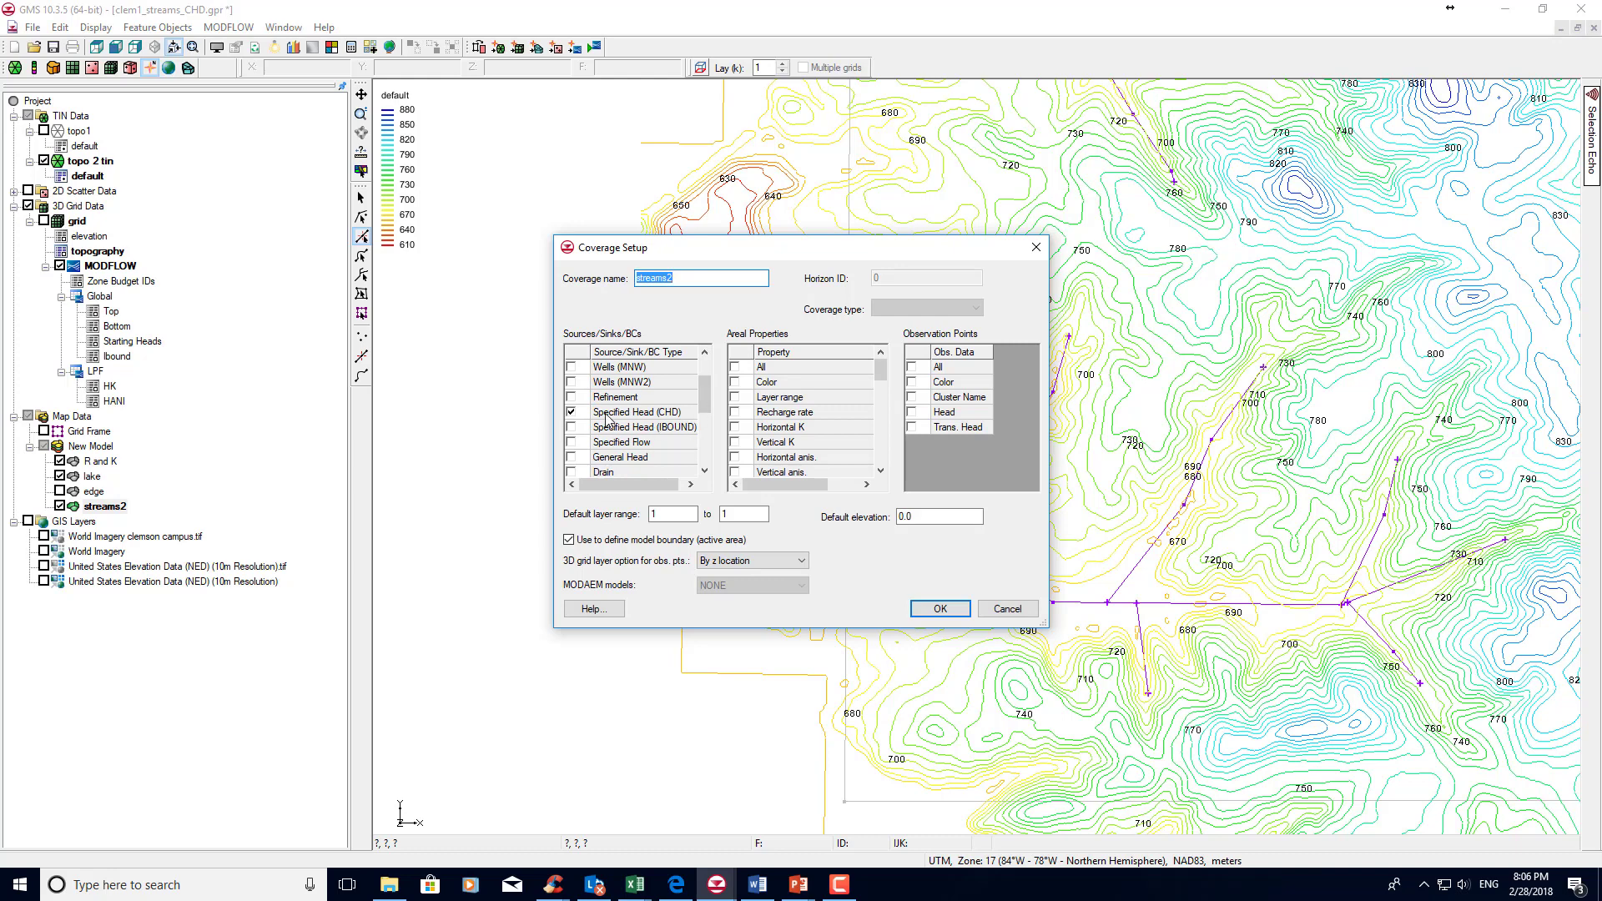
scroll(708, 397, up, 2)
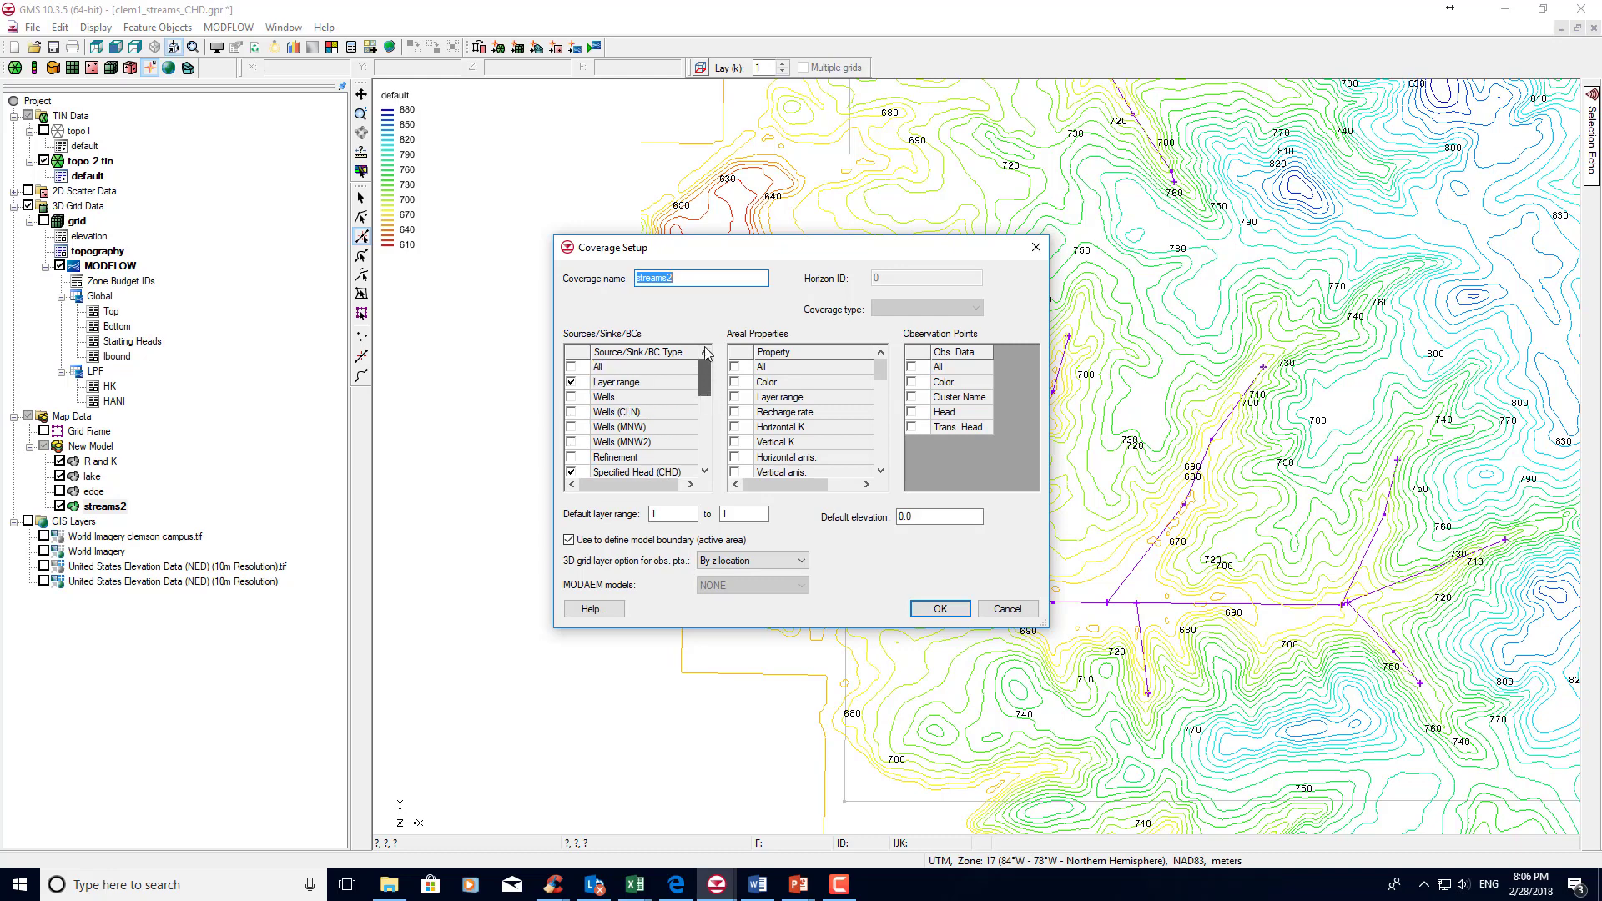
click(571, 383)
key(Return)
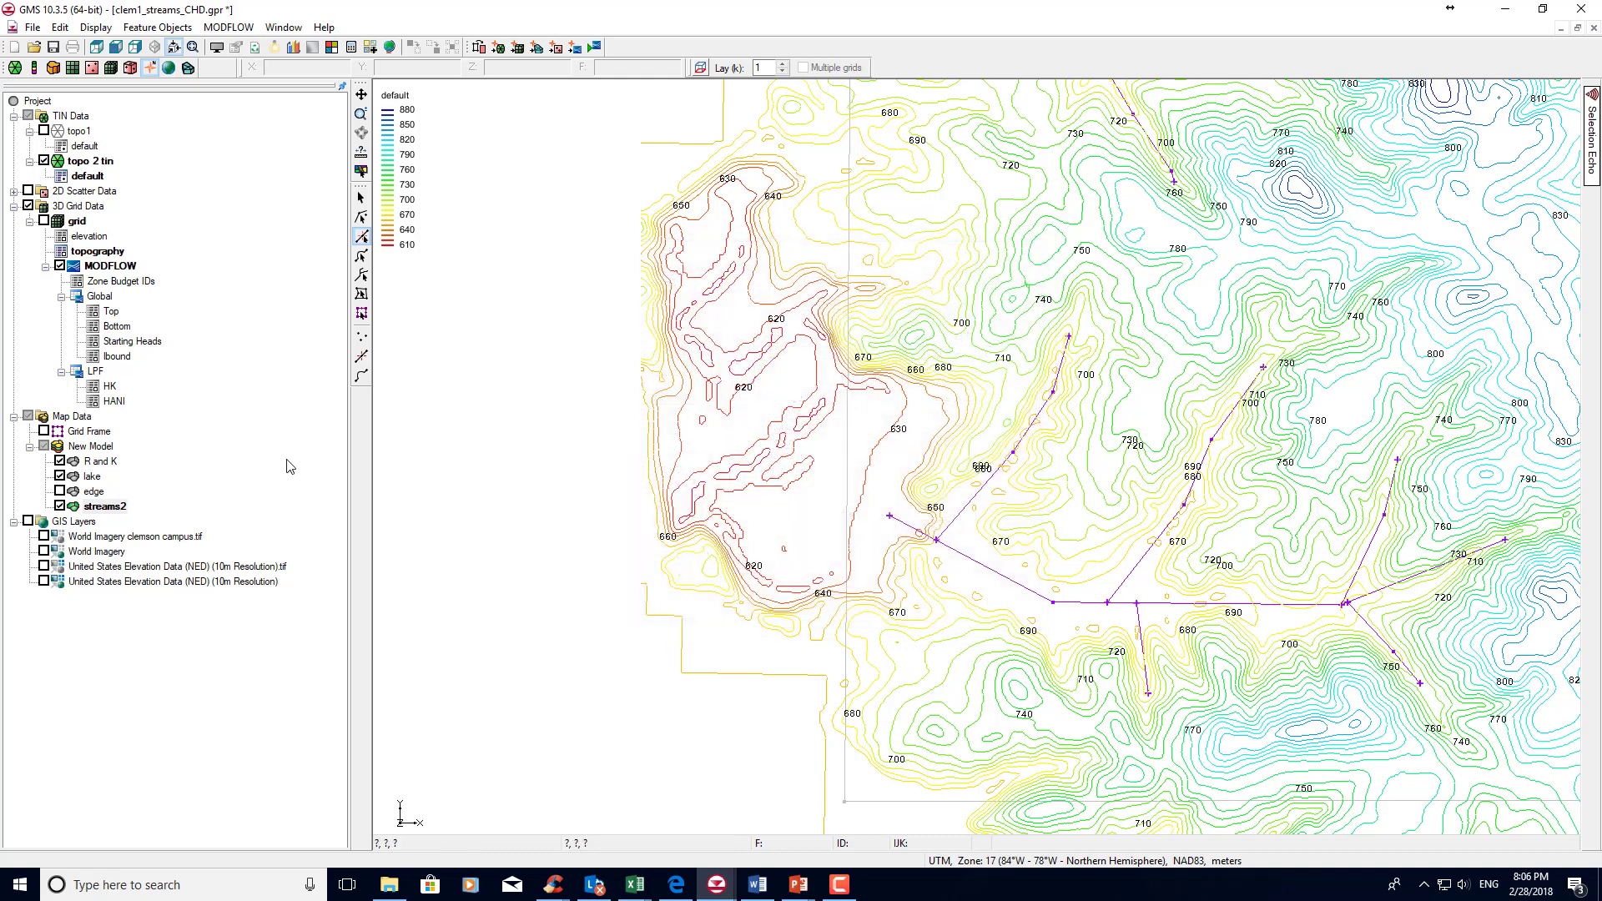
Open the attribute table of the streams2 coverage and list its arcs.
right_click(89, 507)
click(133, 596)
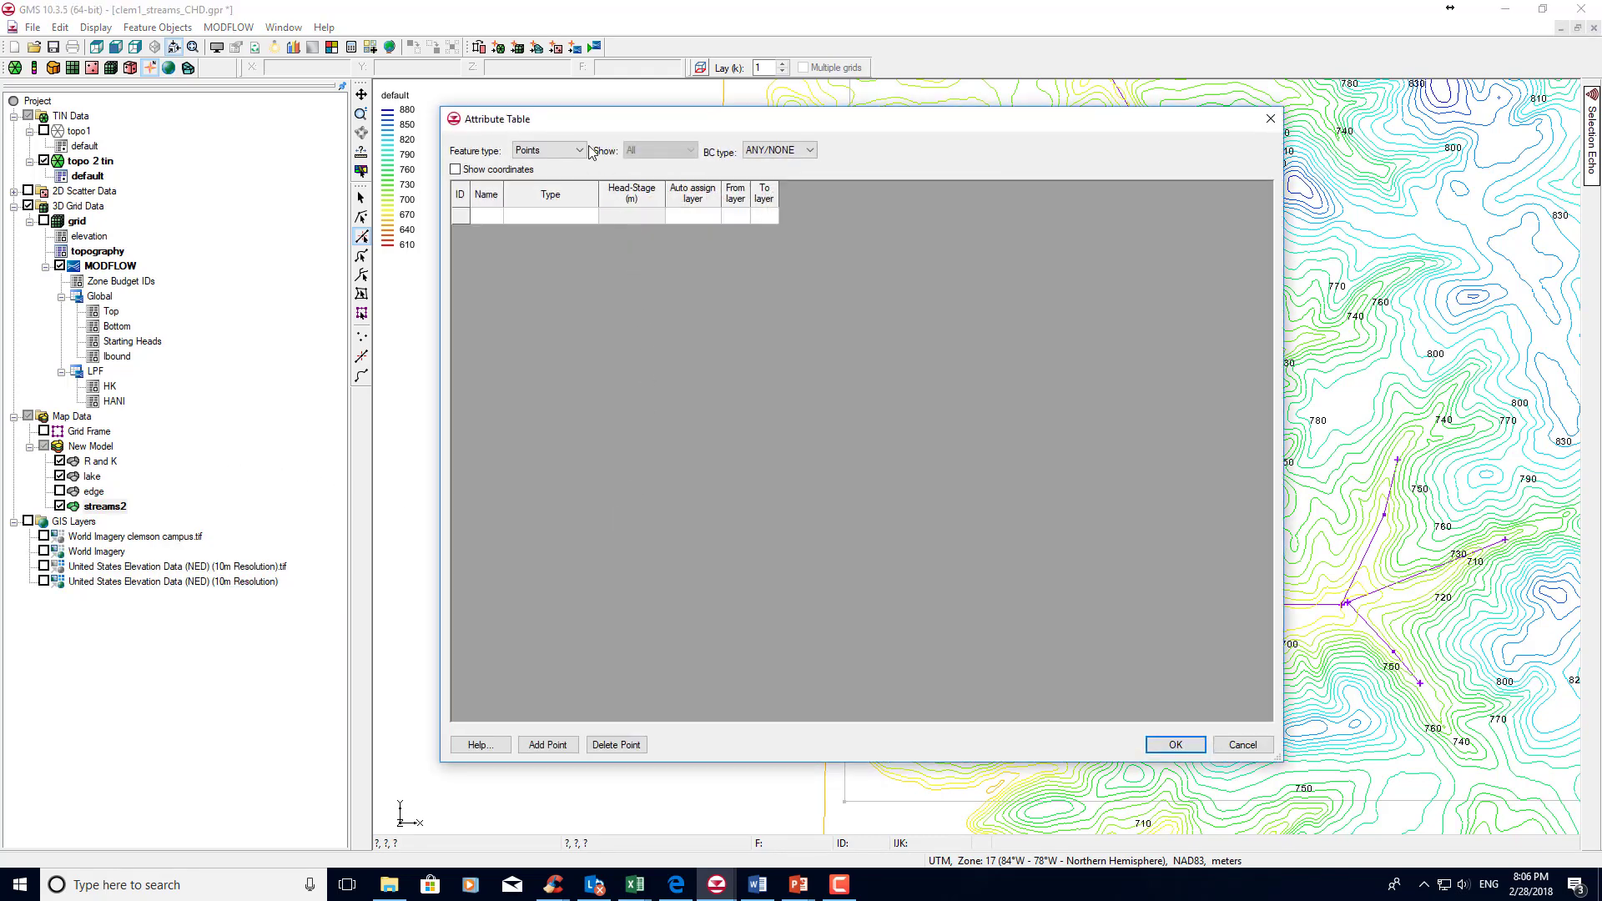
click(582, 152)
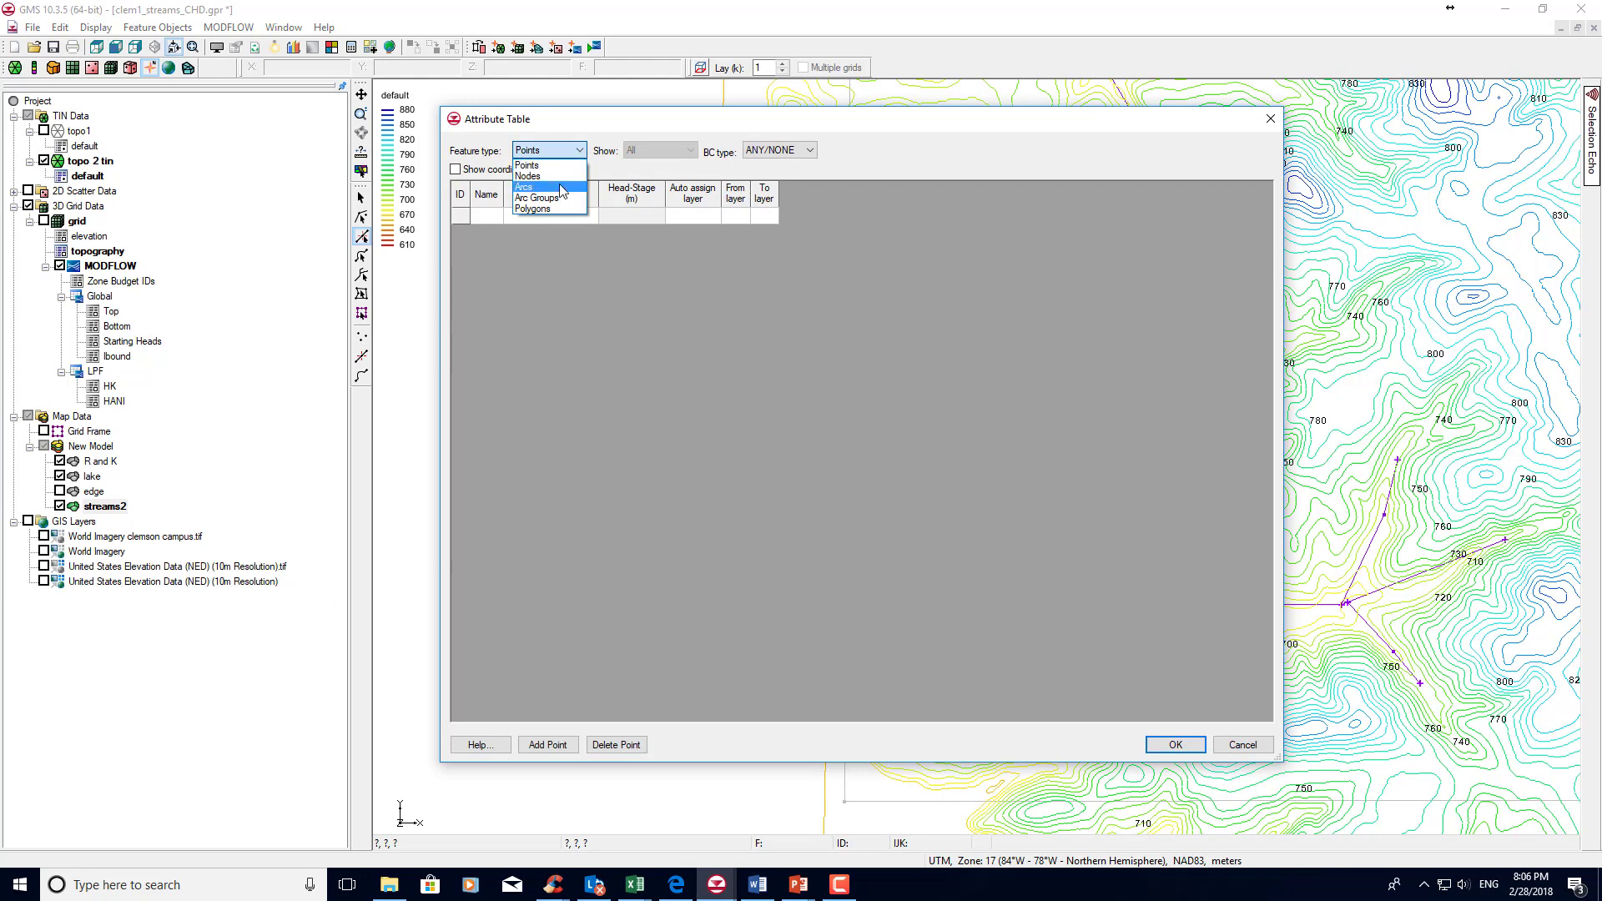
click(561, 189)
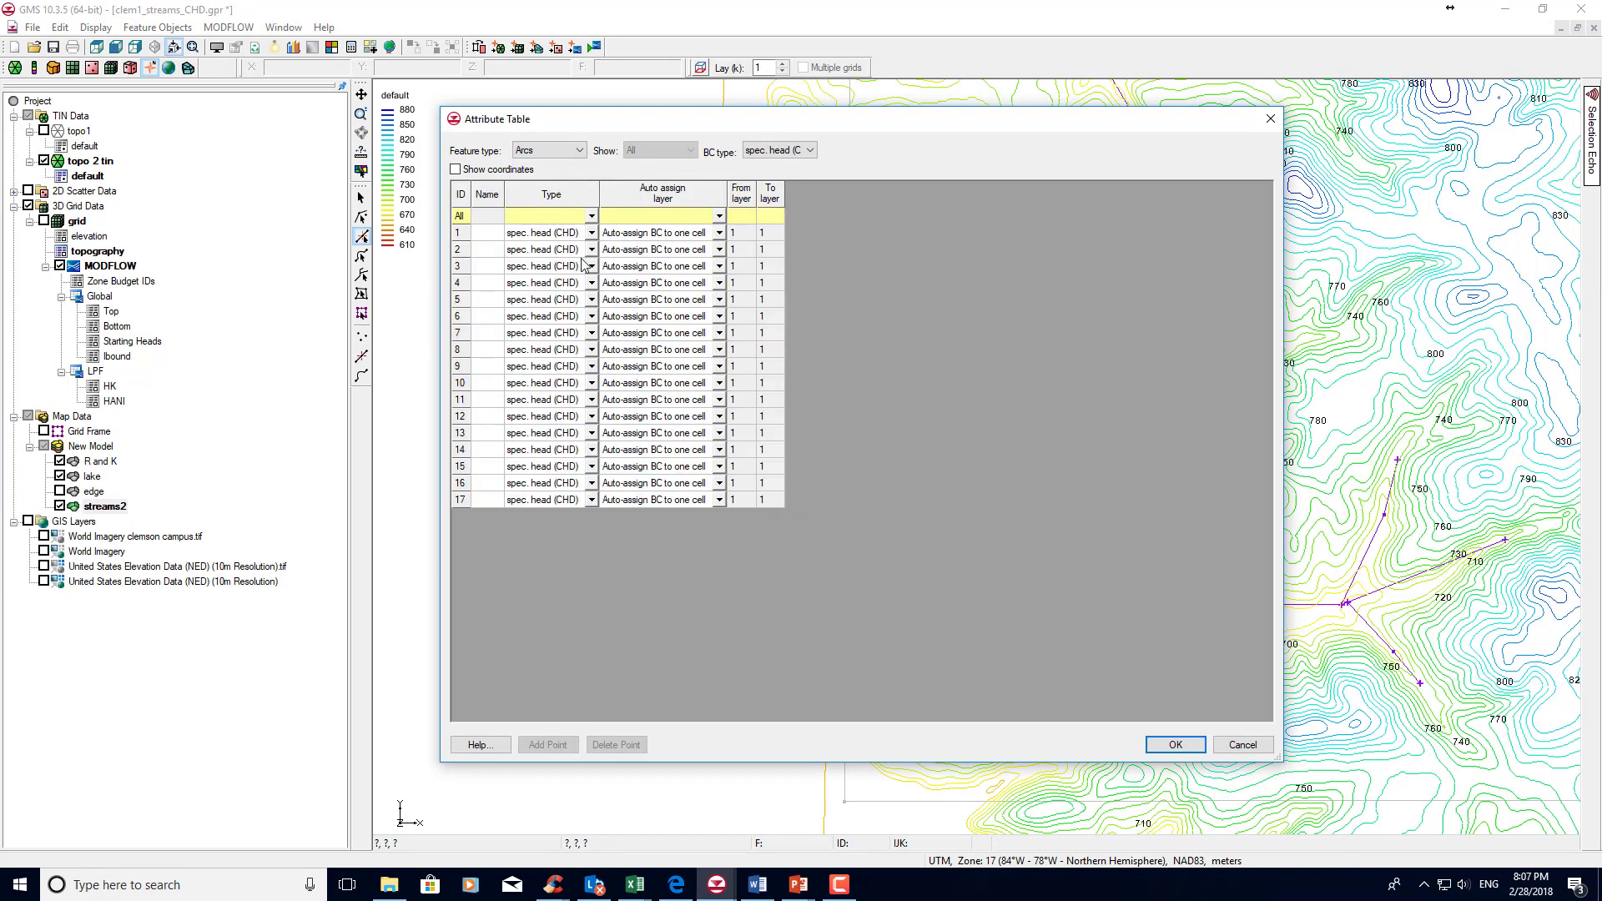
Set the type of all streams2 arcs to NONE and their layer assignment to Use layer range.
click(586, 218)
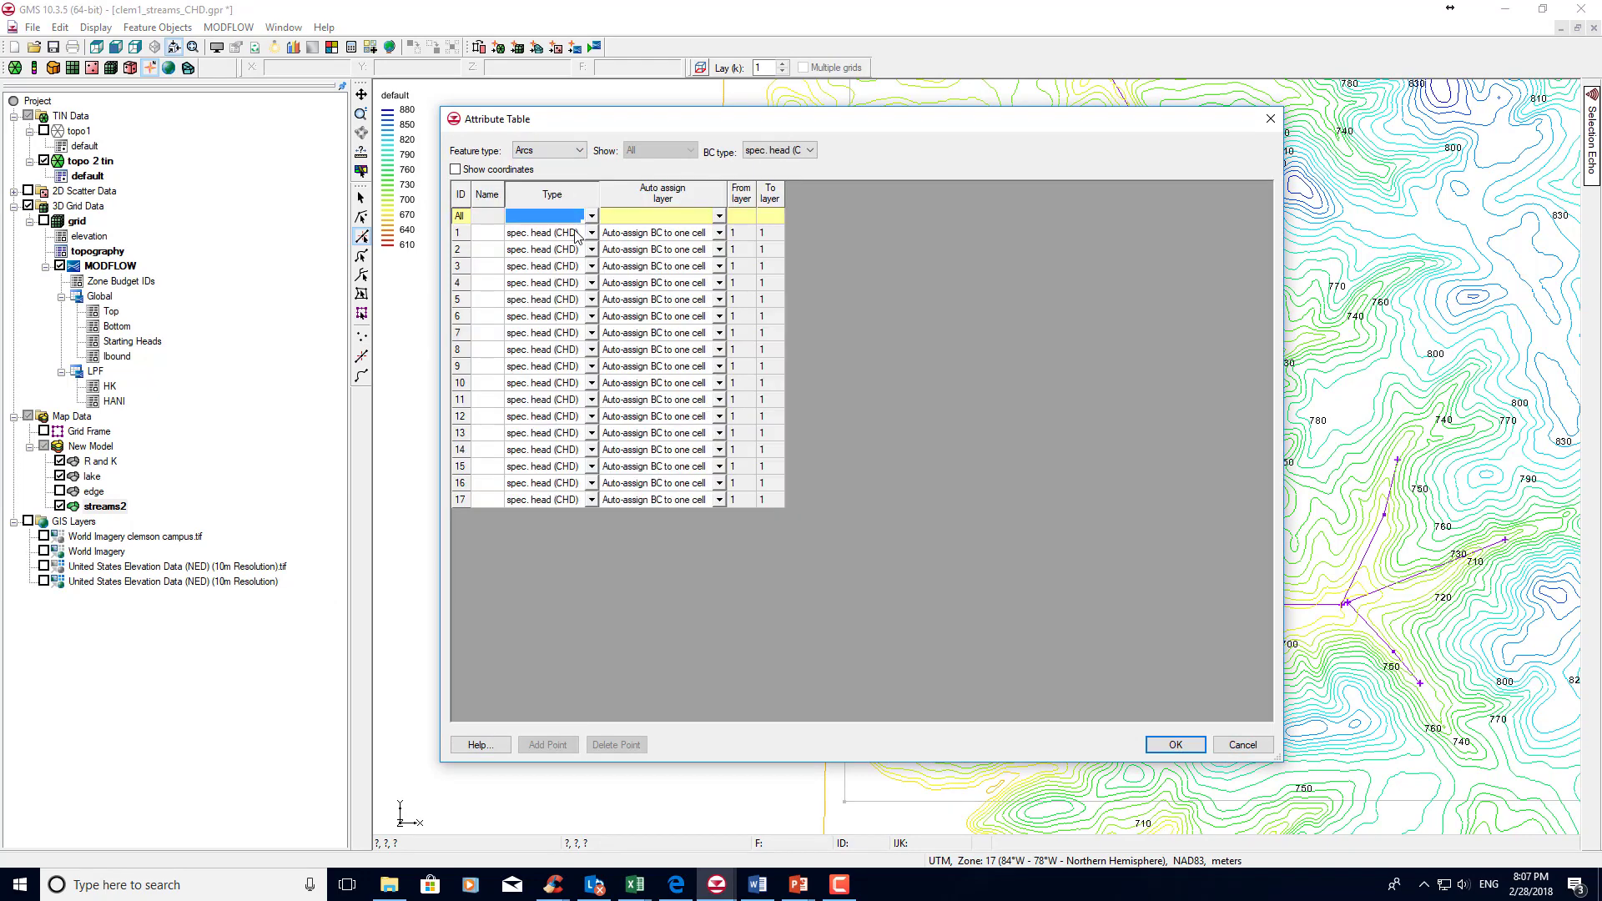
click(591, 216)
click(576, 229)
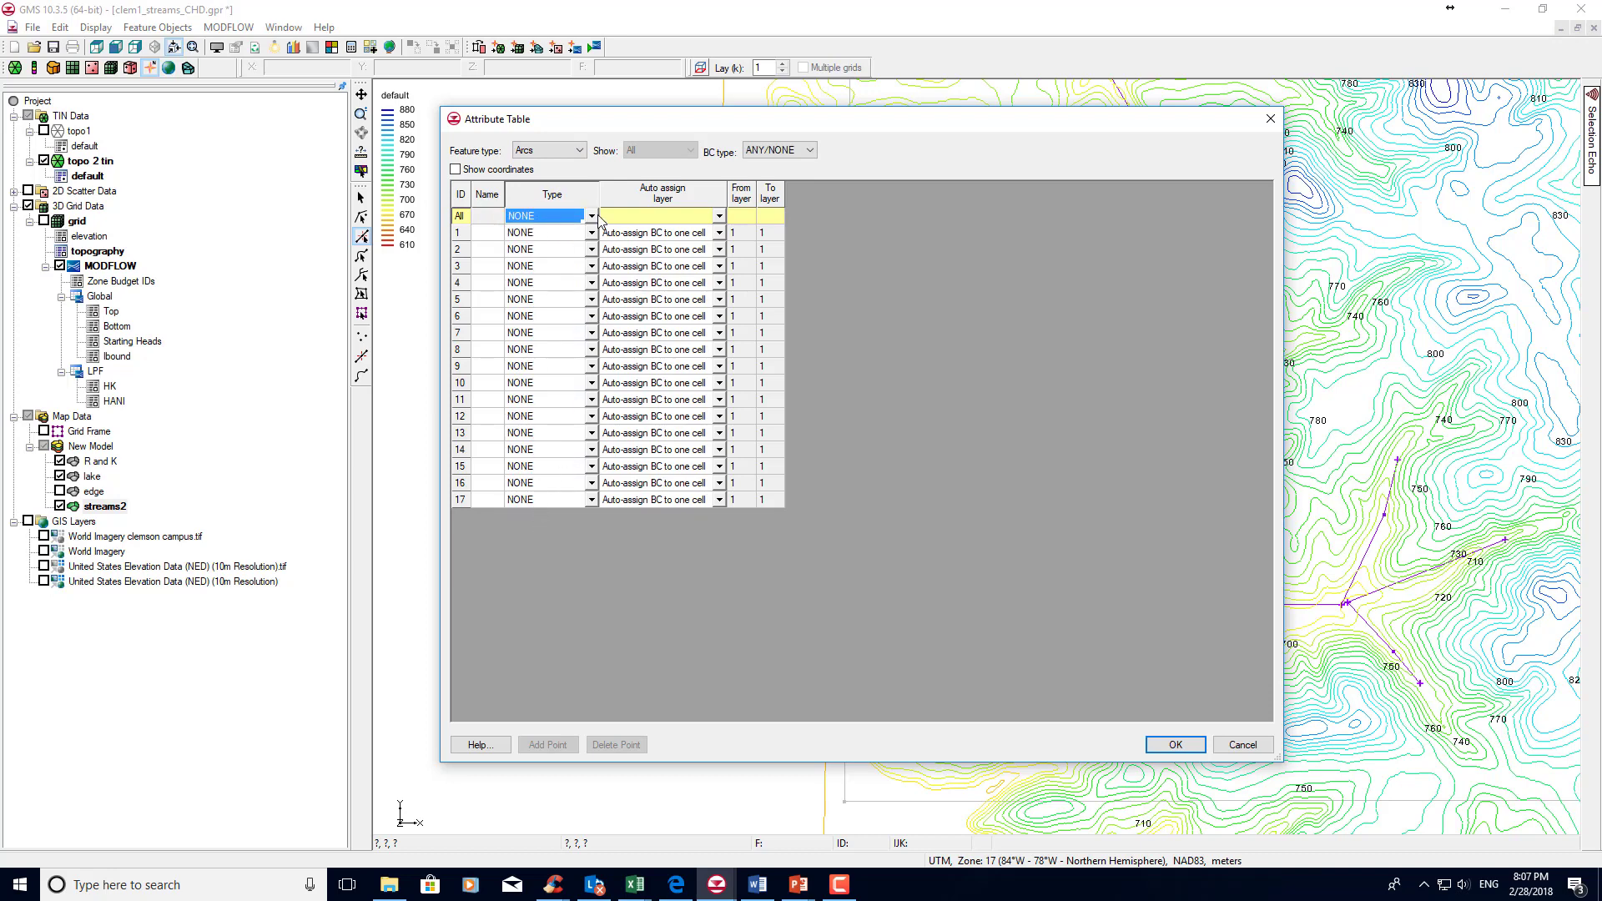
click(720, 217)
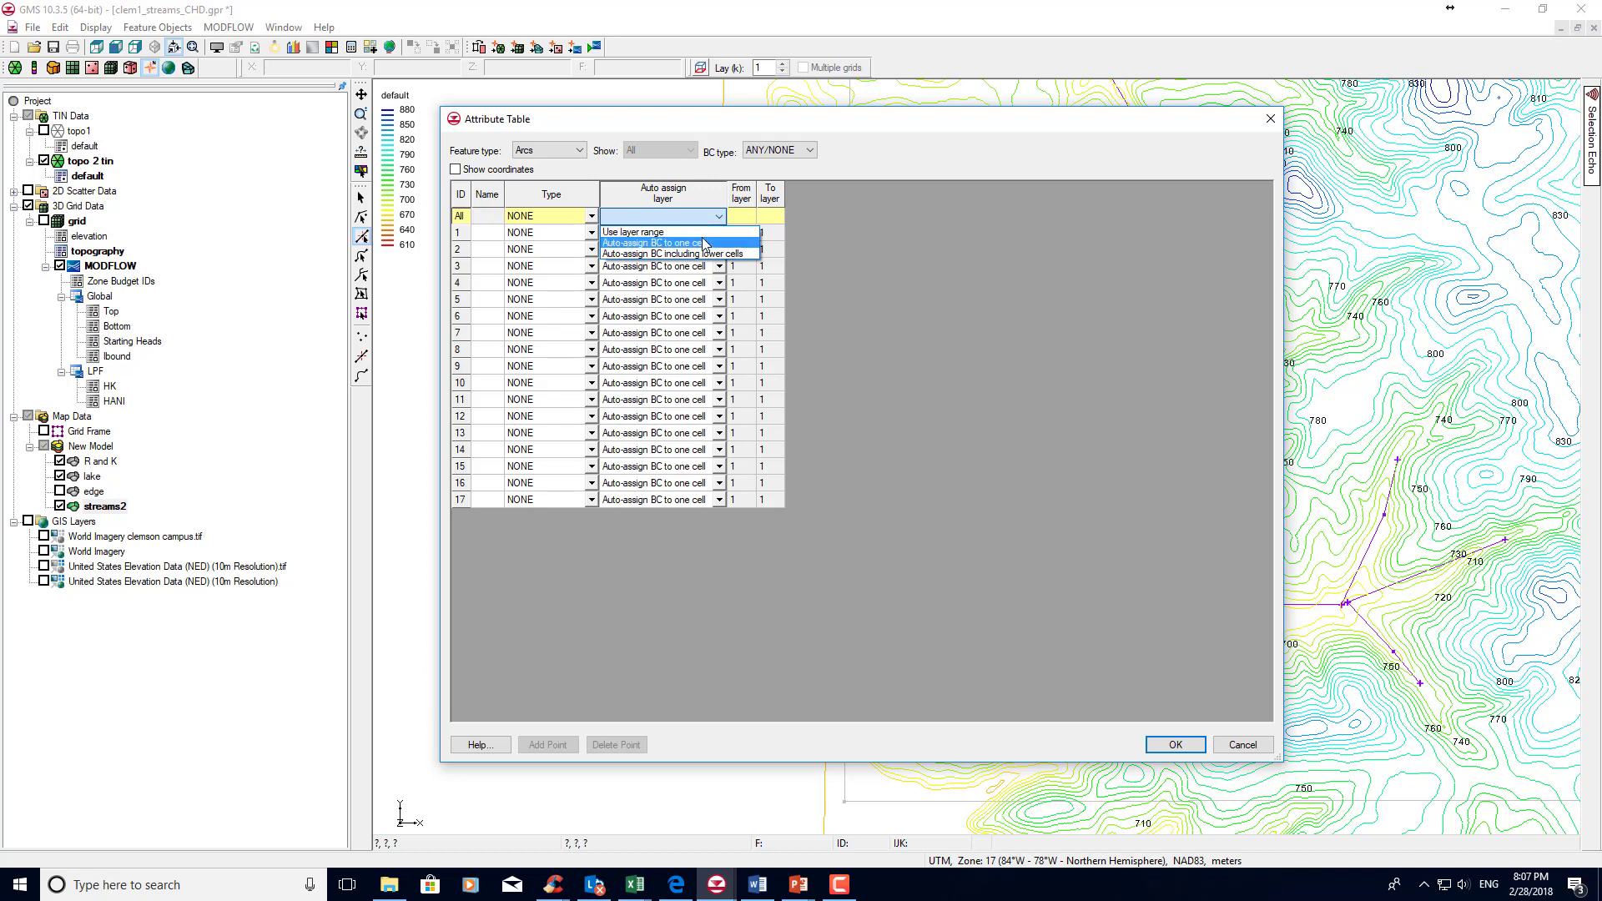
click(719, 232)
click(720, 216)
click(705, 240)
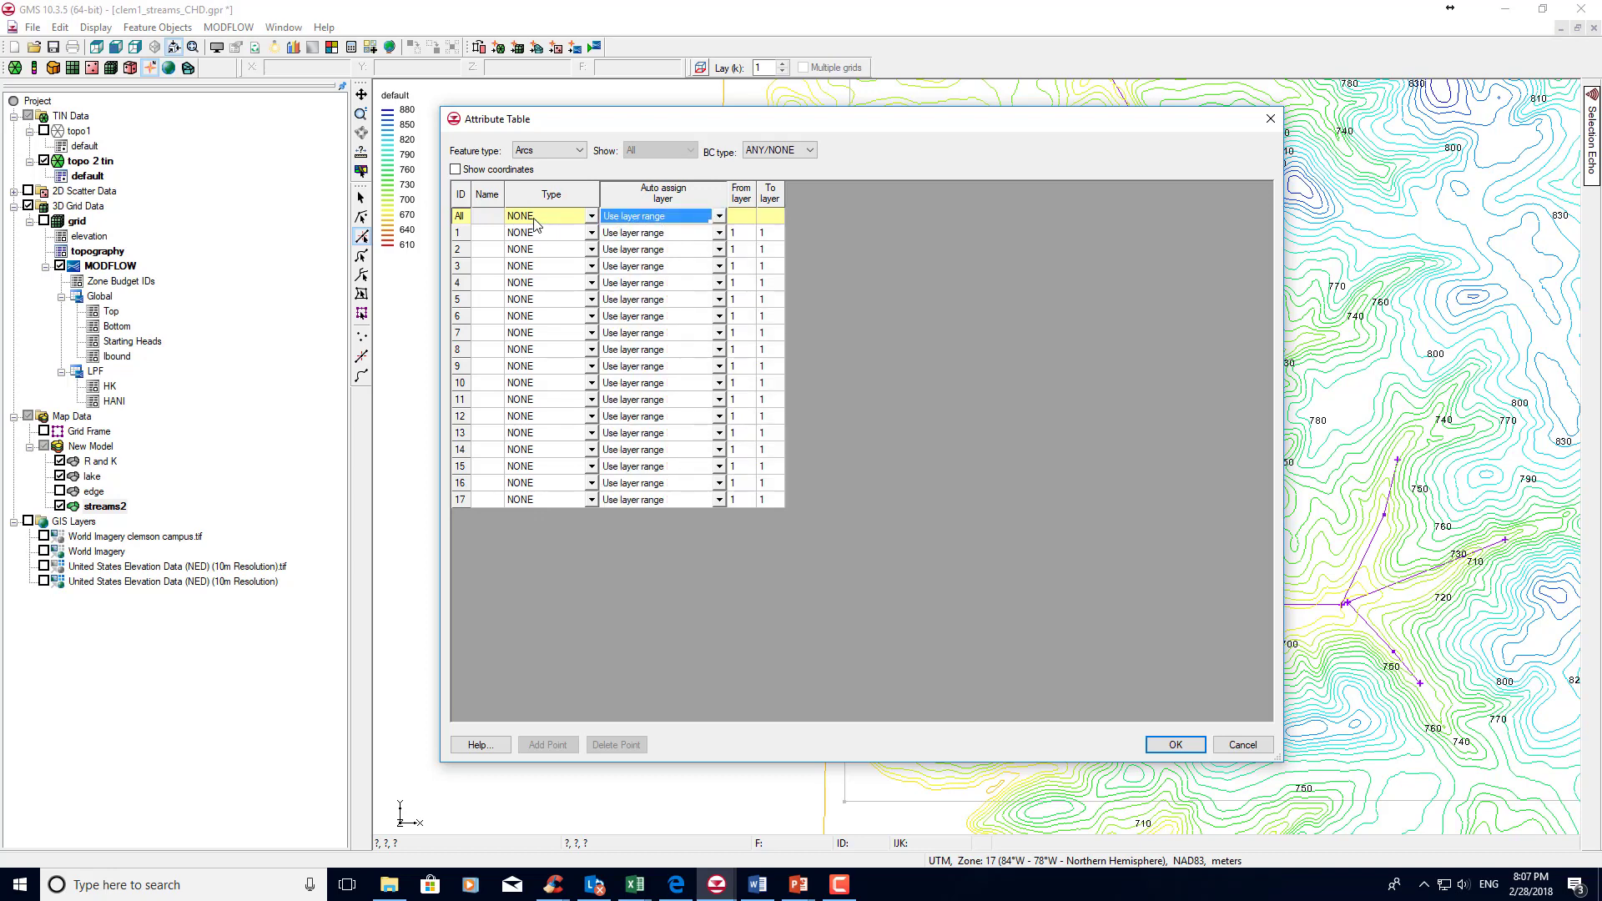
Set all streams2 arcs to type spec. head (CHD) with layer assignment Auto-assign BC to one cell.
click(591, 217)
click(576, 244)
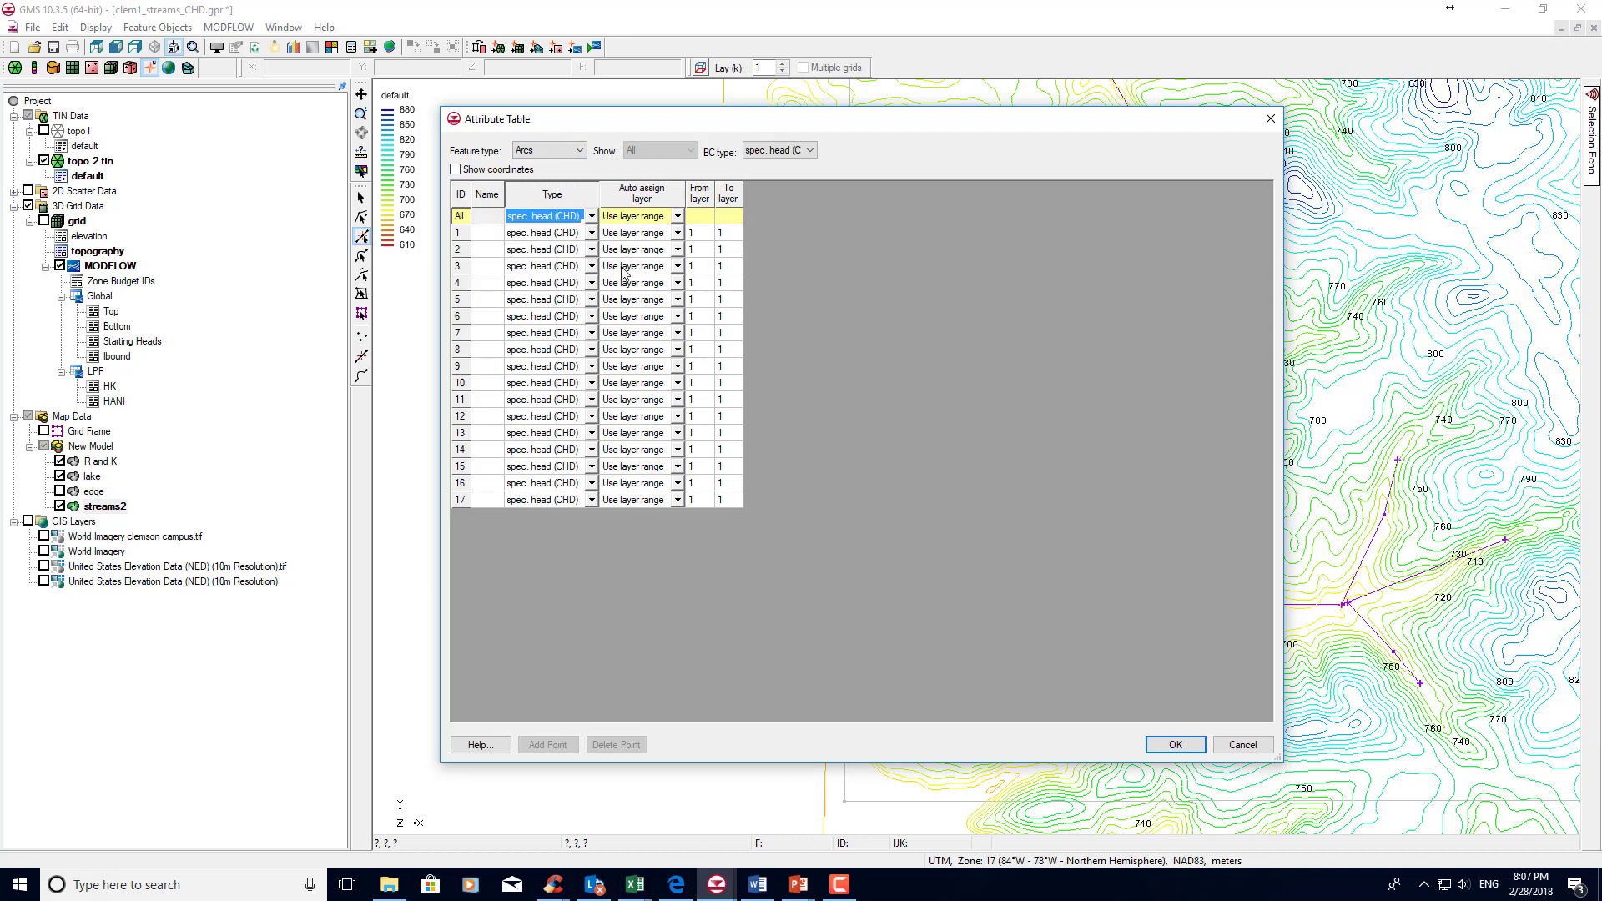
click(677, 218)
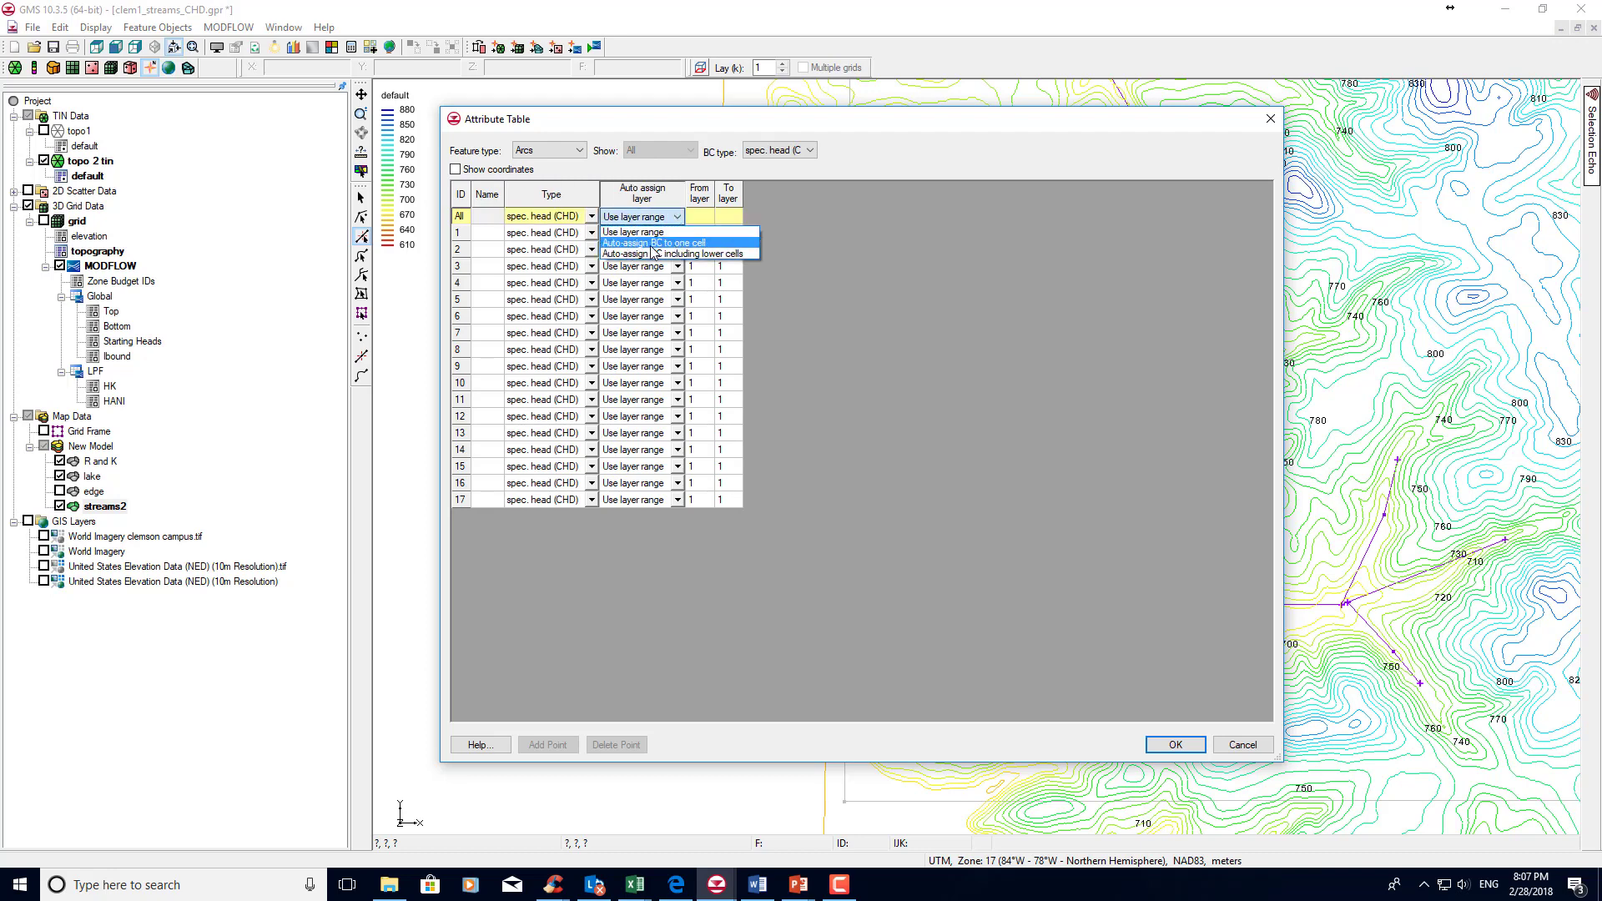
click(692, 243)
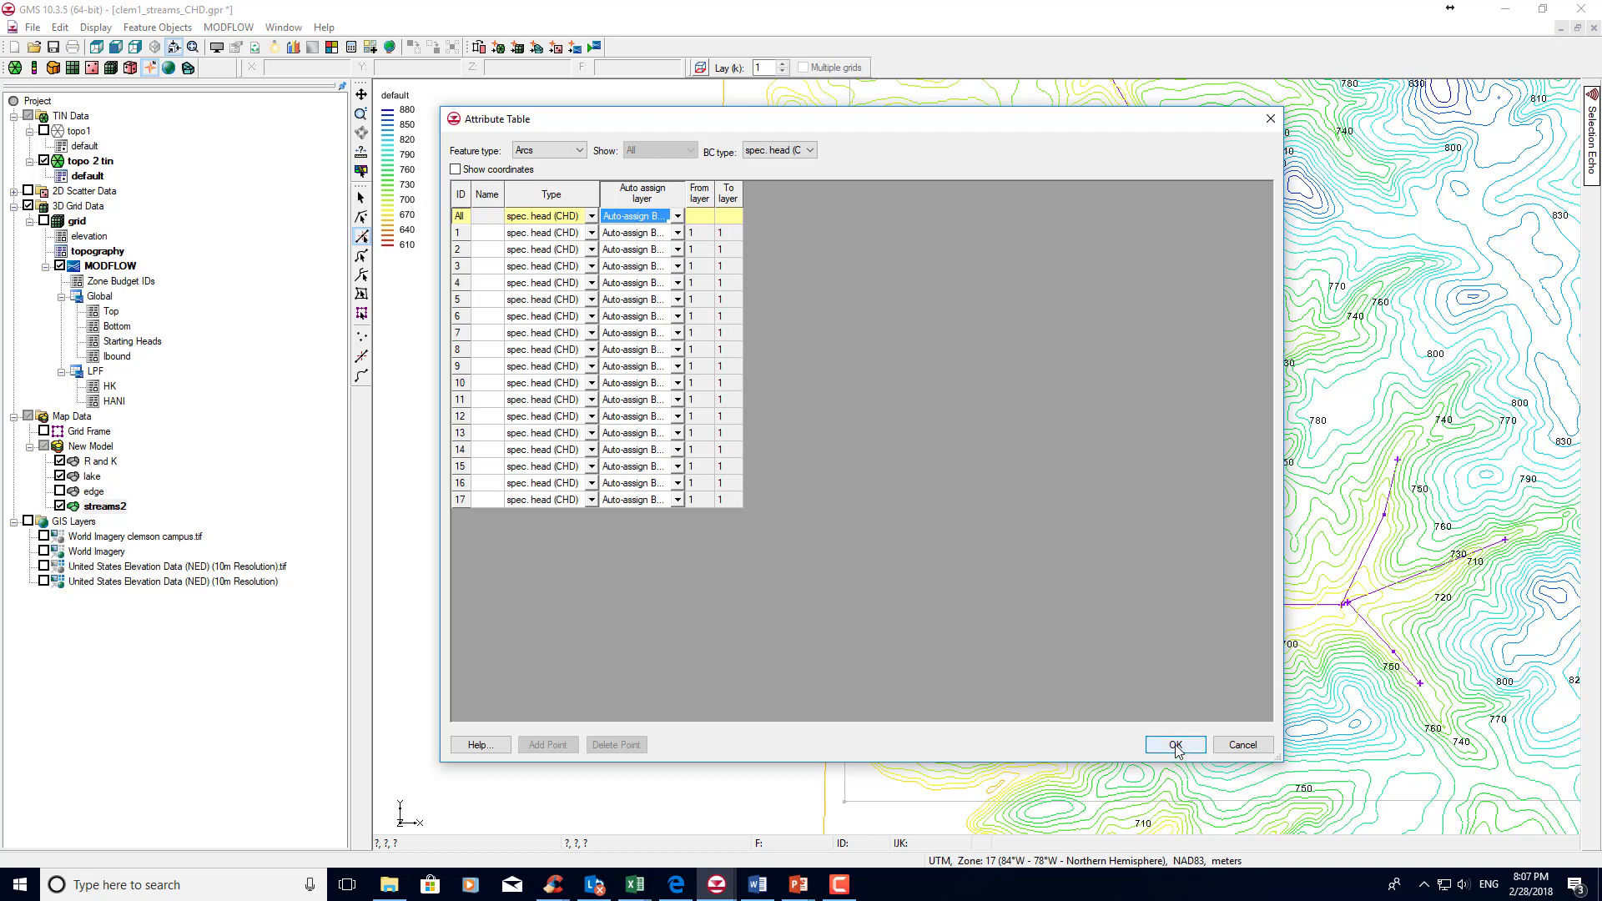
List the streams2 nodes, set the Head-Stage of all of them to <TIN> using topo1, and accept the attribute table.
click(579, 150)
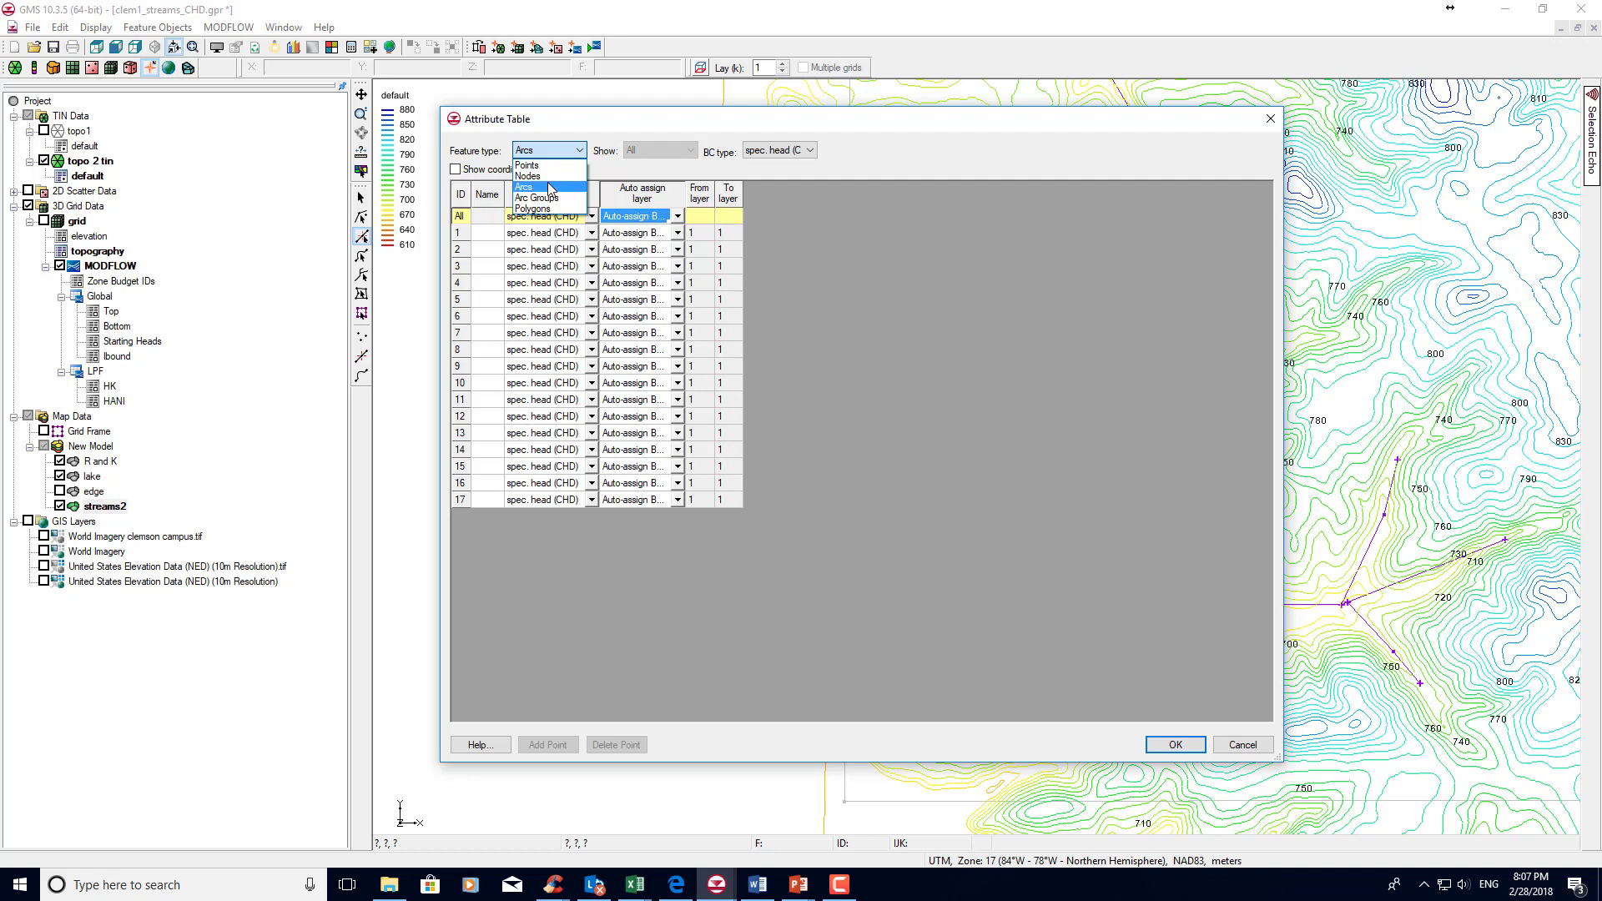
click(550, 176)
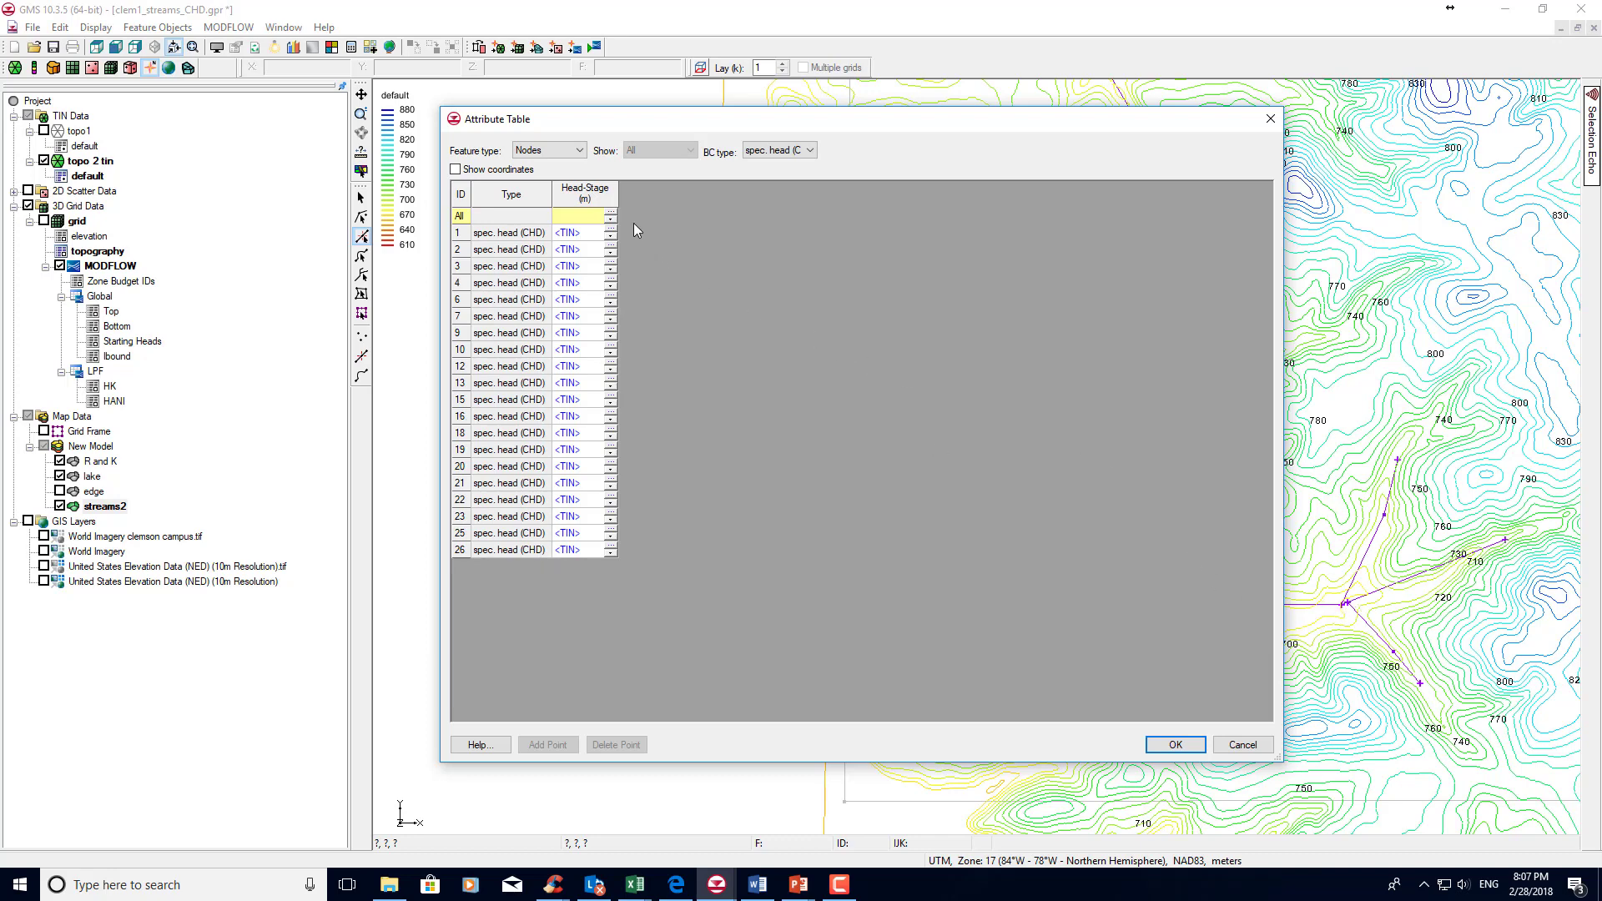
click(612, 222)
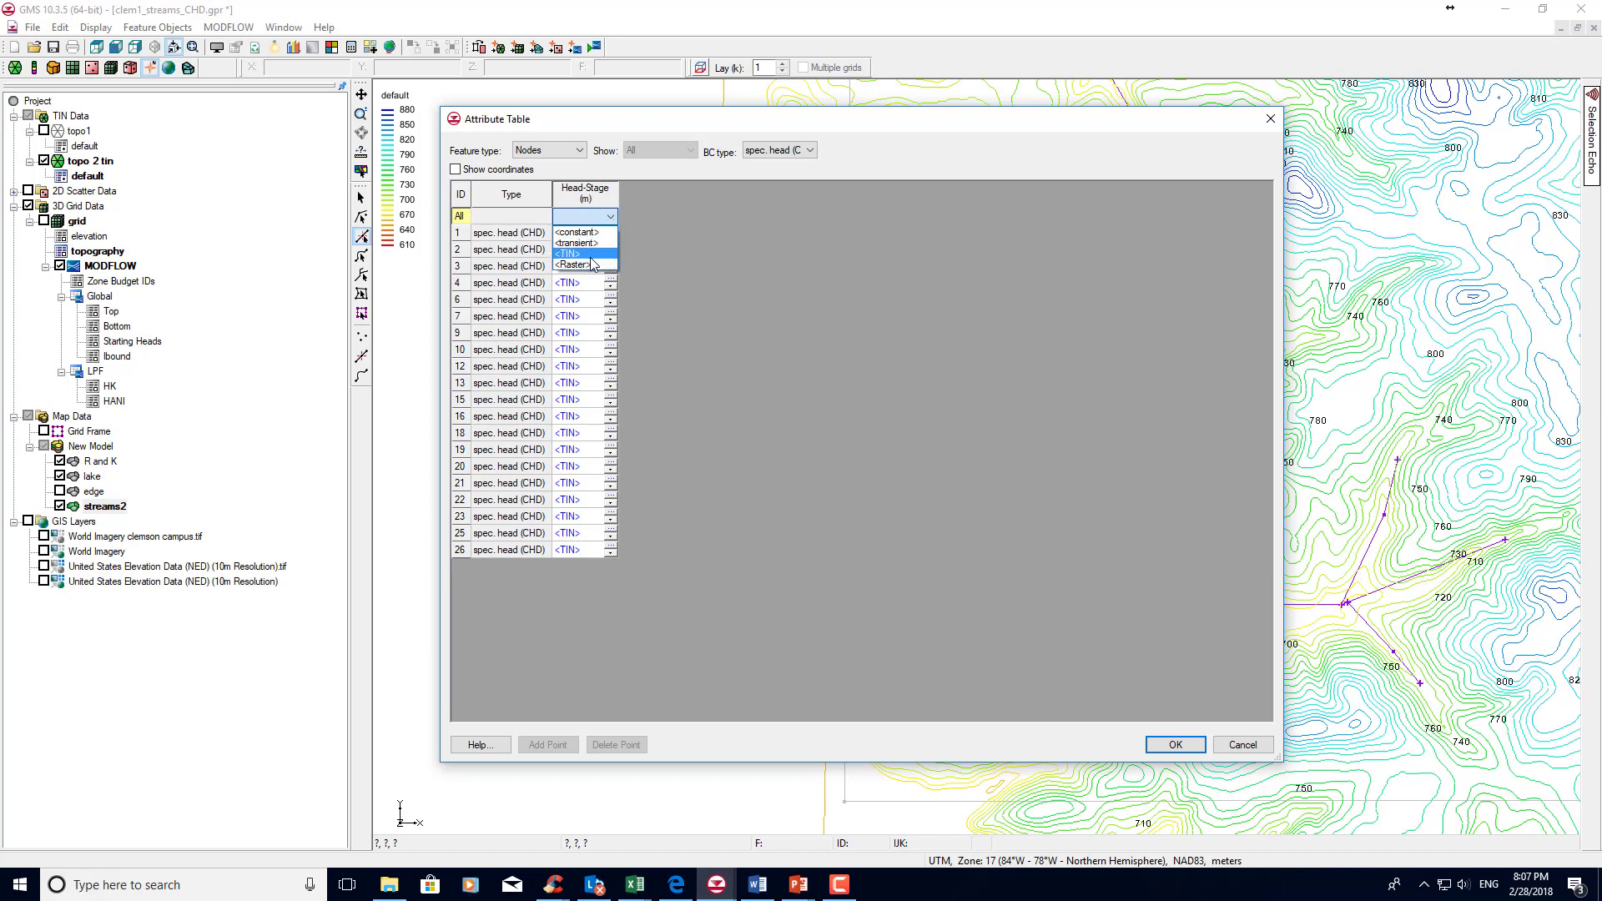
click(659, 305)
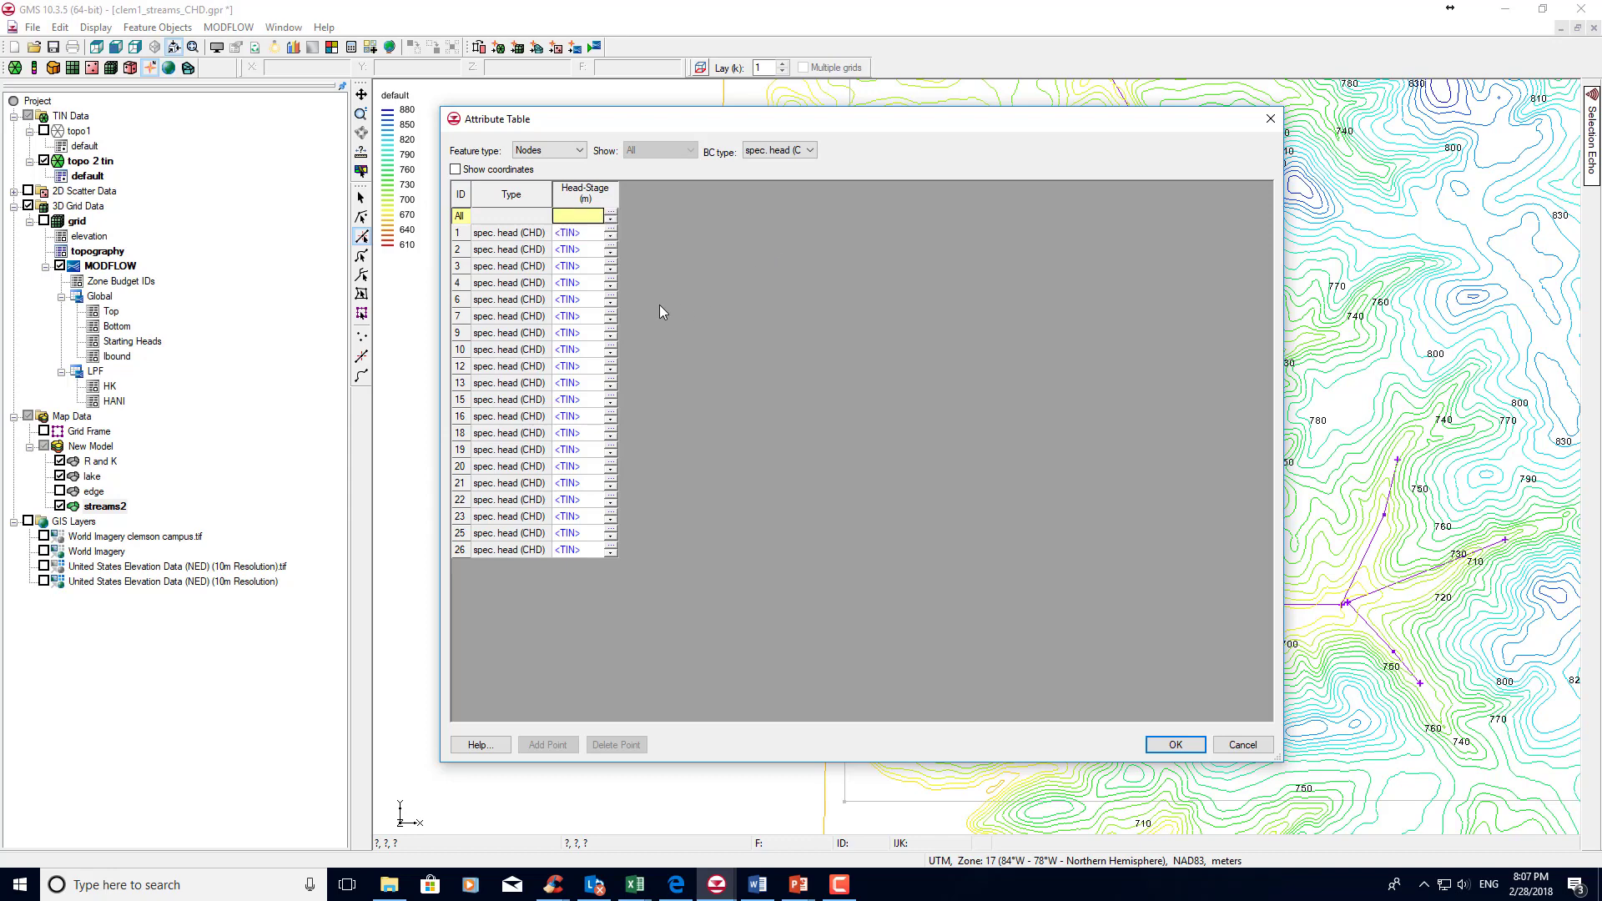
click(614, 217)
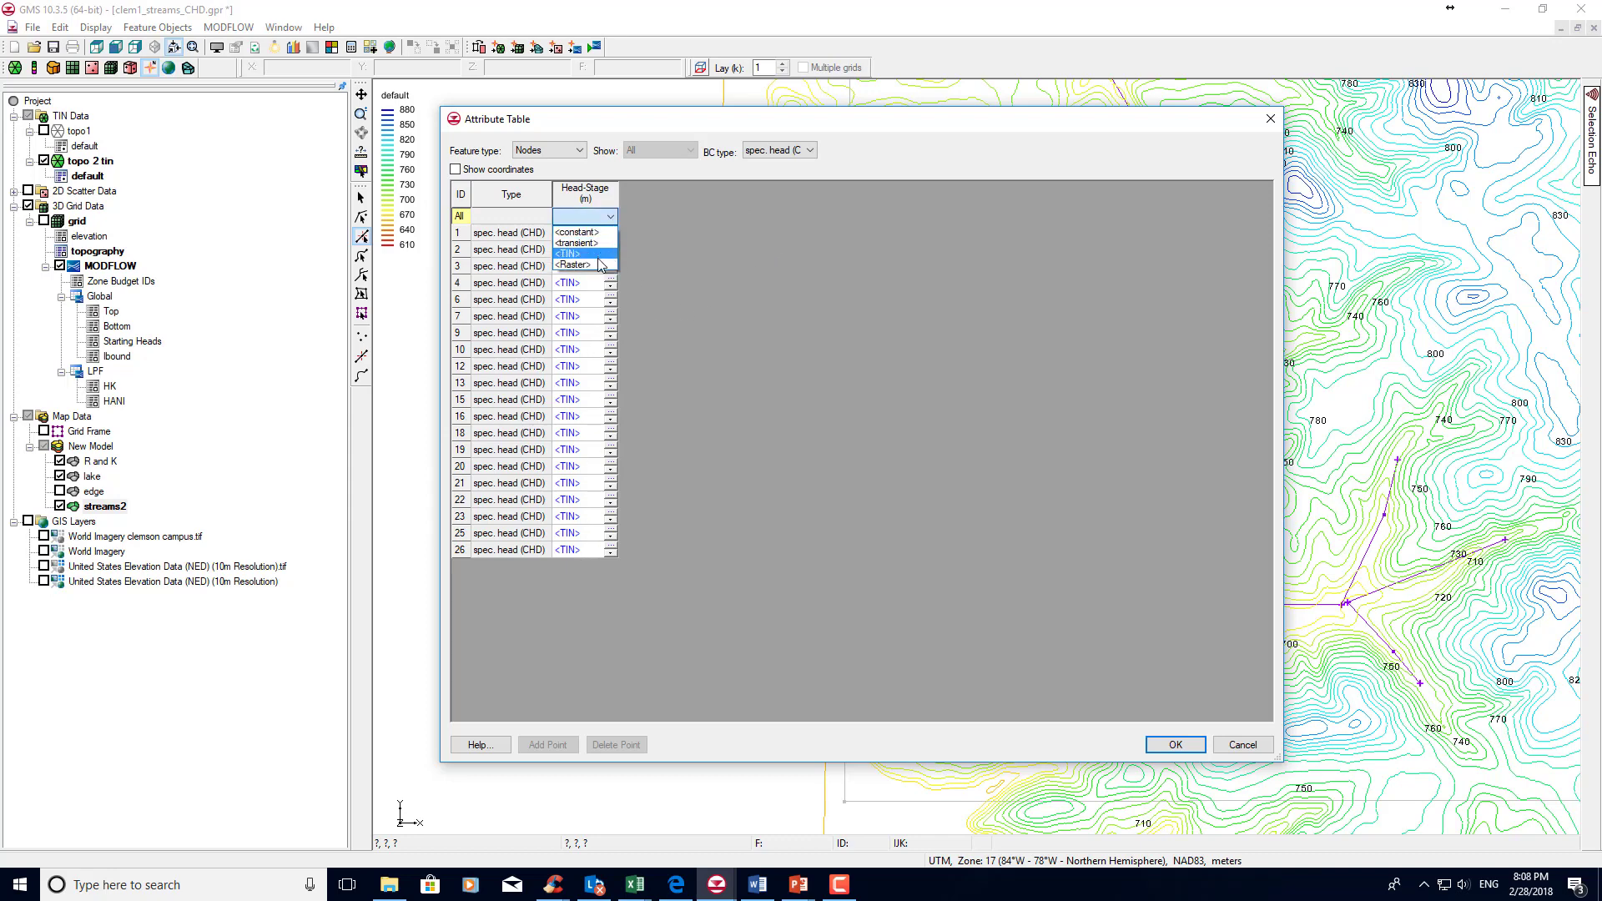
click(599, 255)
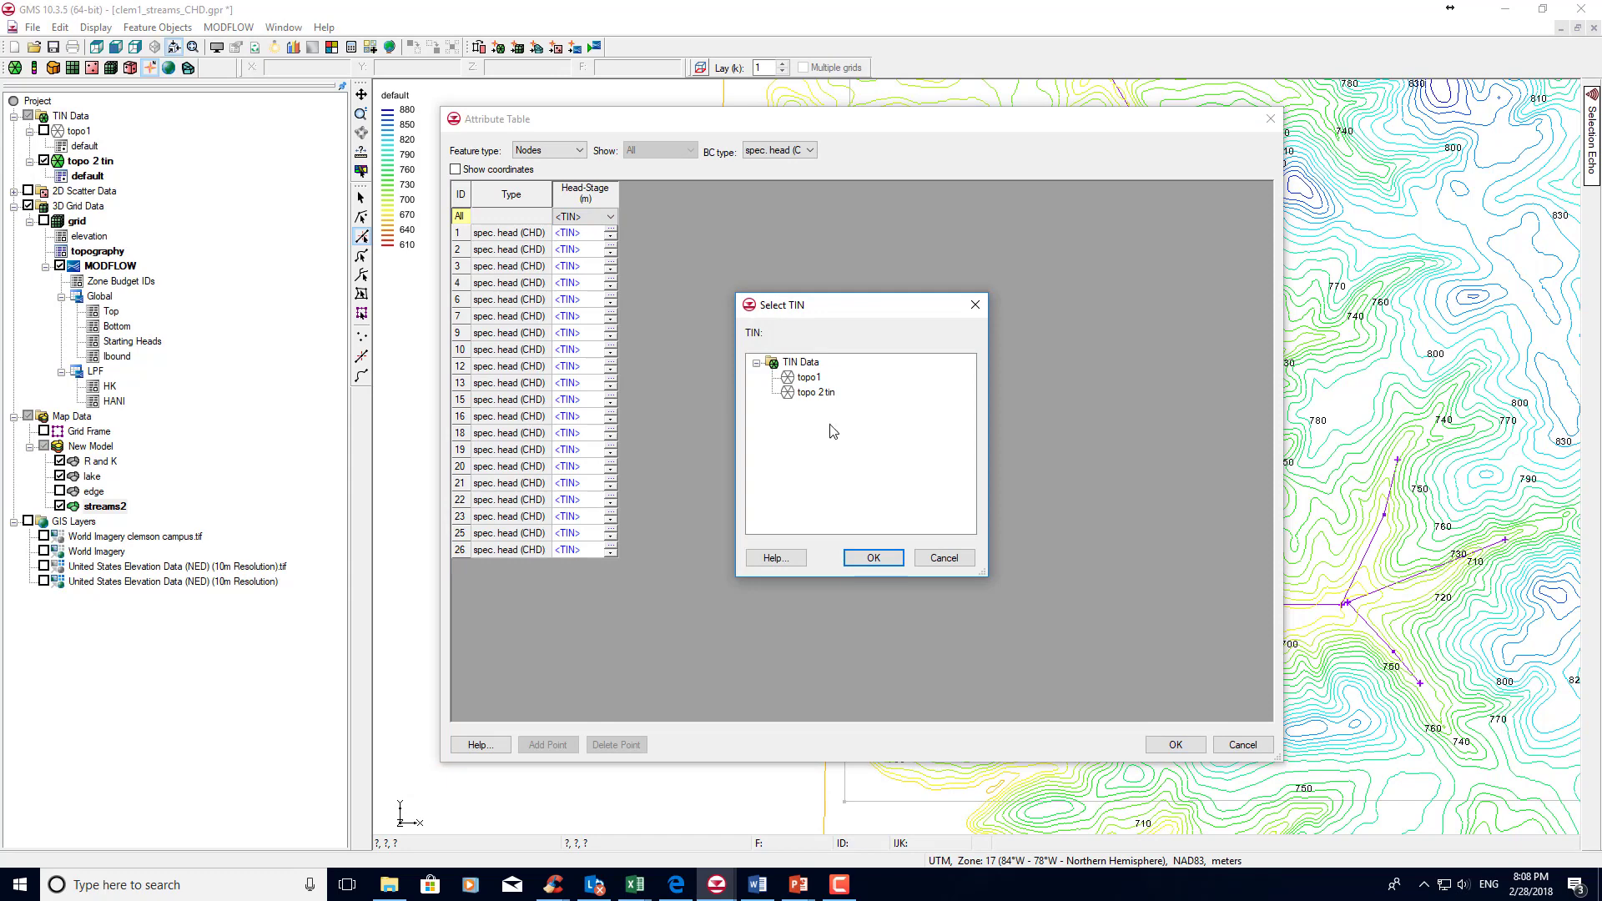
click(811, 380)
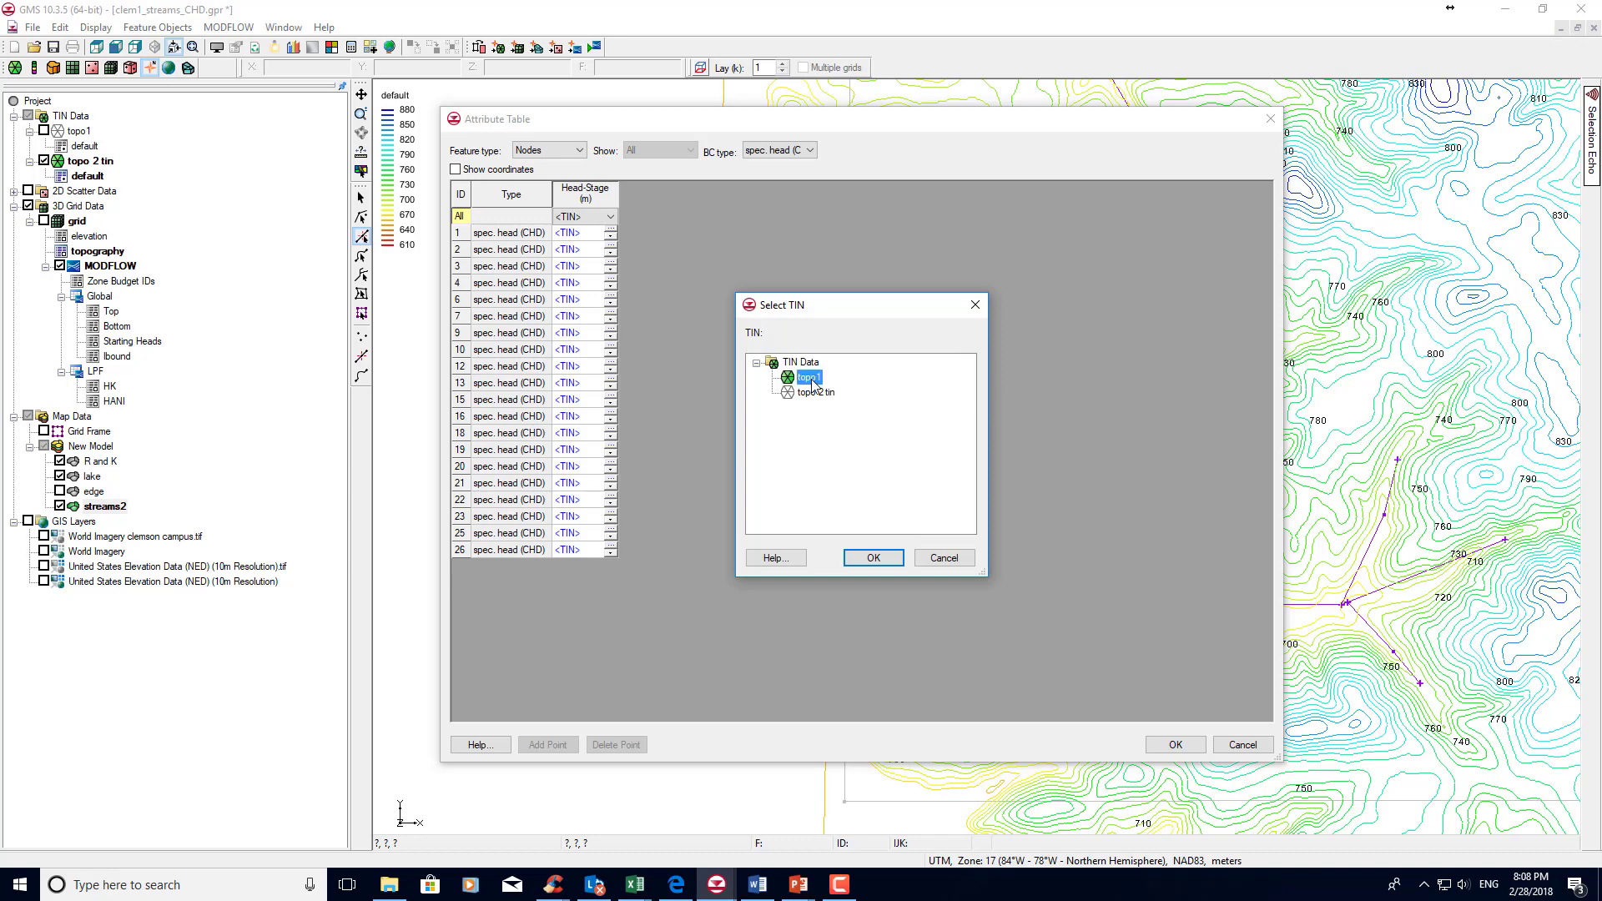
click(869, 561)
click(870, 561)
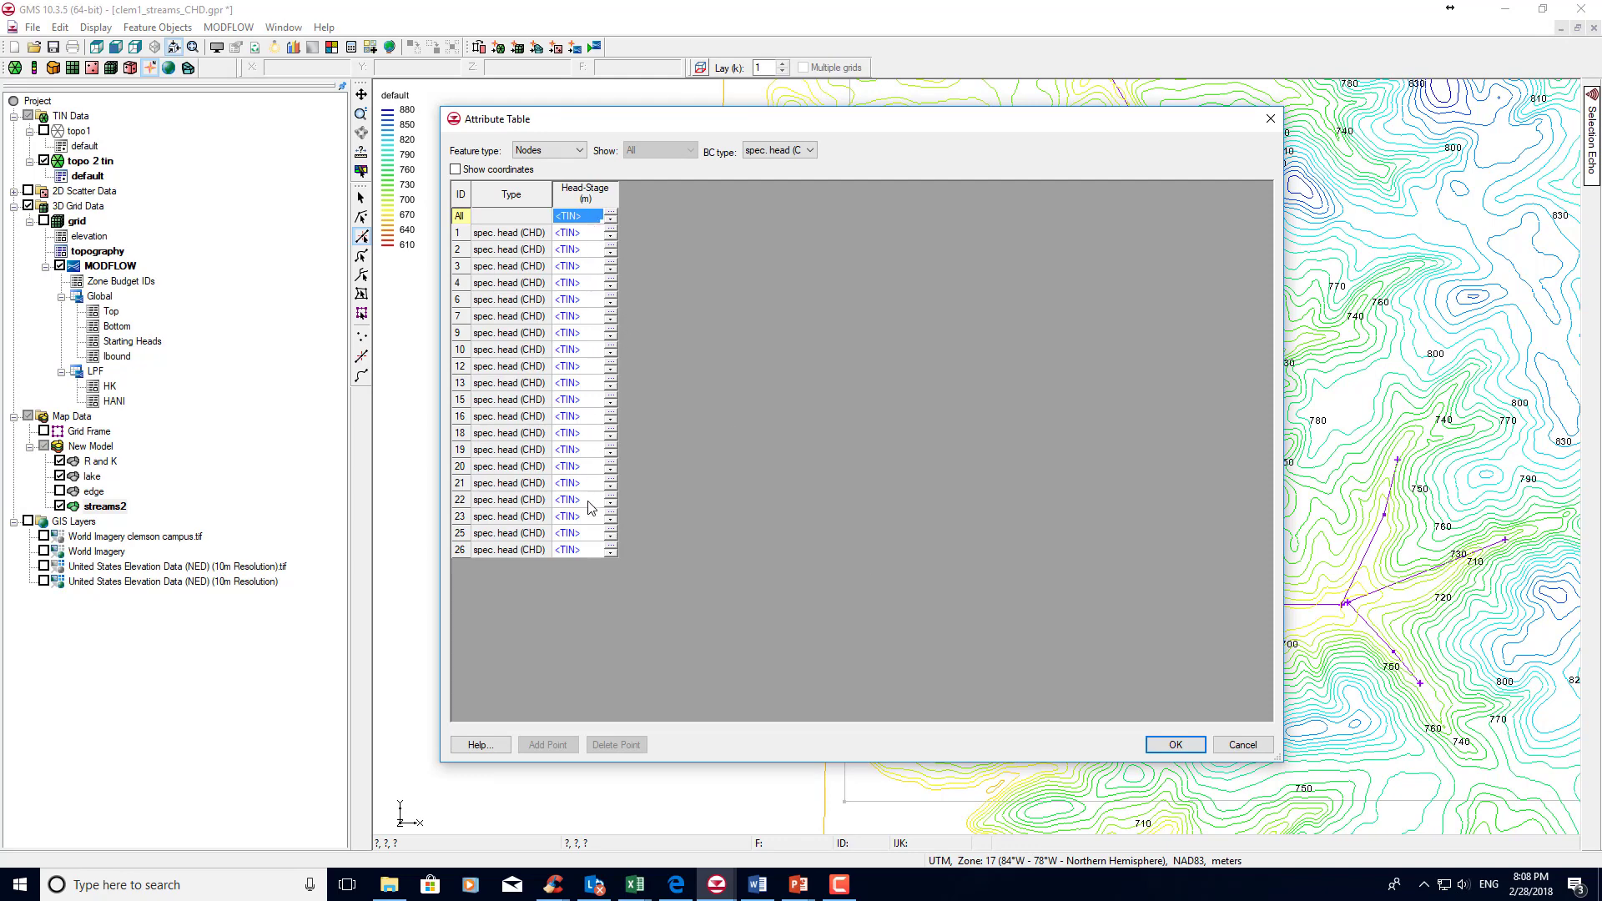
click(583, 217)
click(1175, 745)
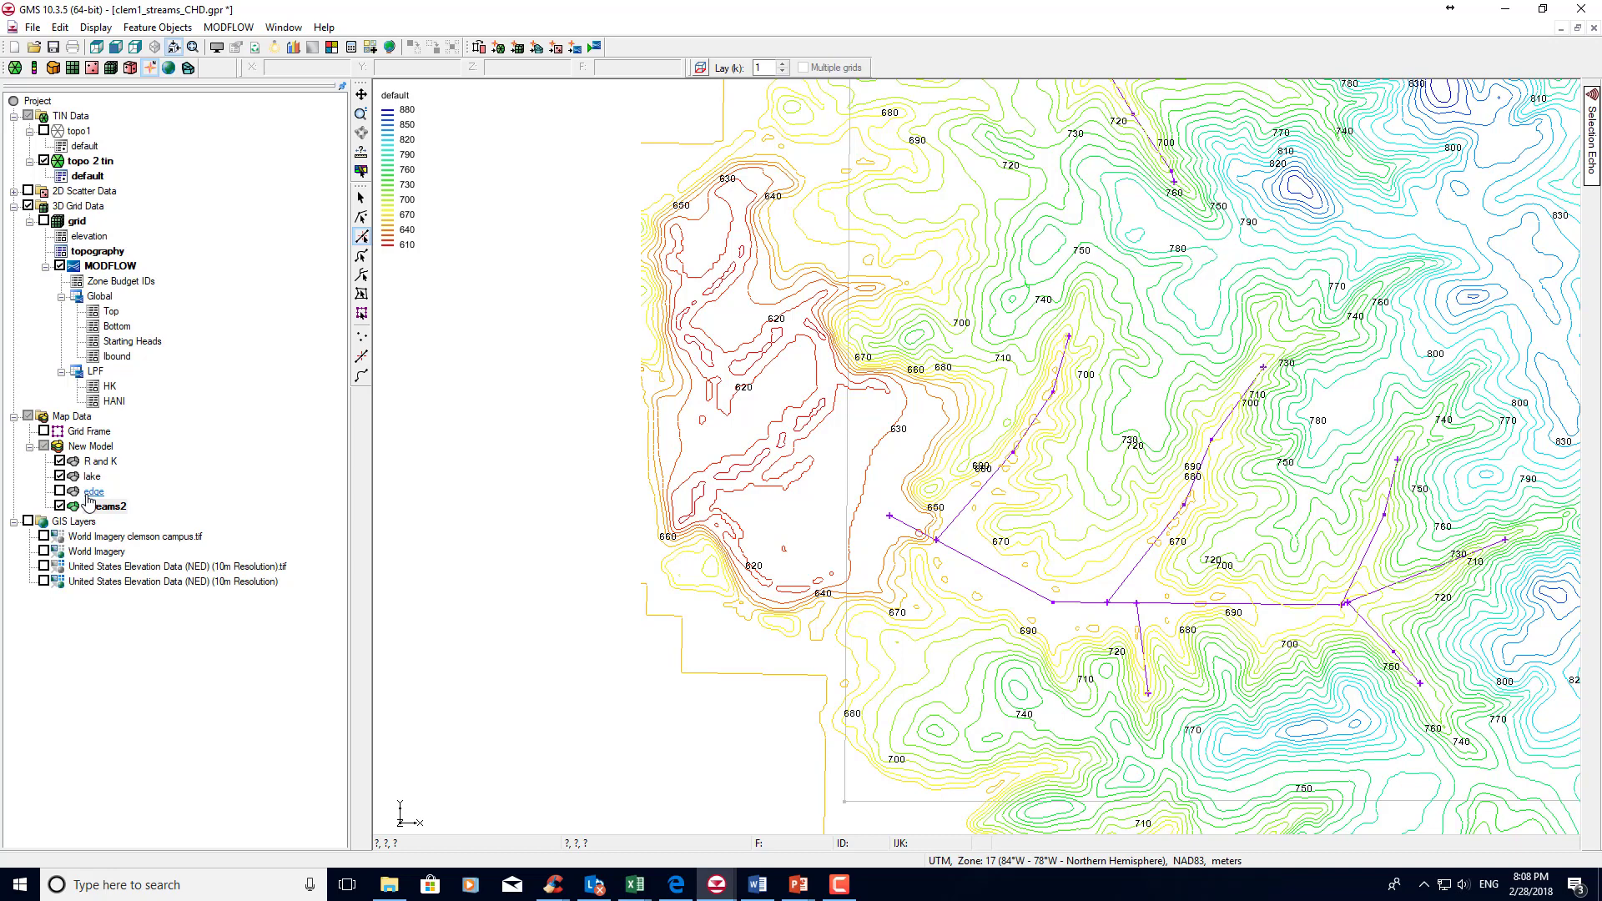
Map the grid frame to a new 3D grid, agreeing to delete the existing grid and its MODFLOW and MODPATH data.
right_click(92, 432)
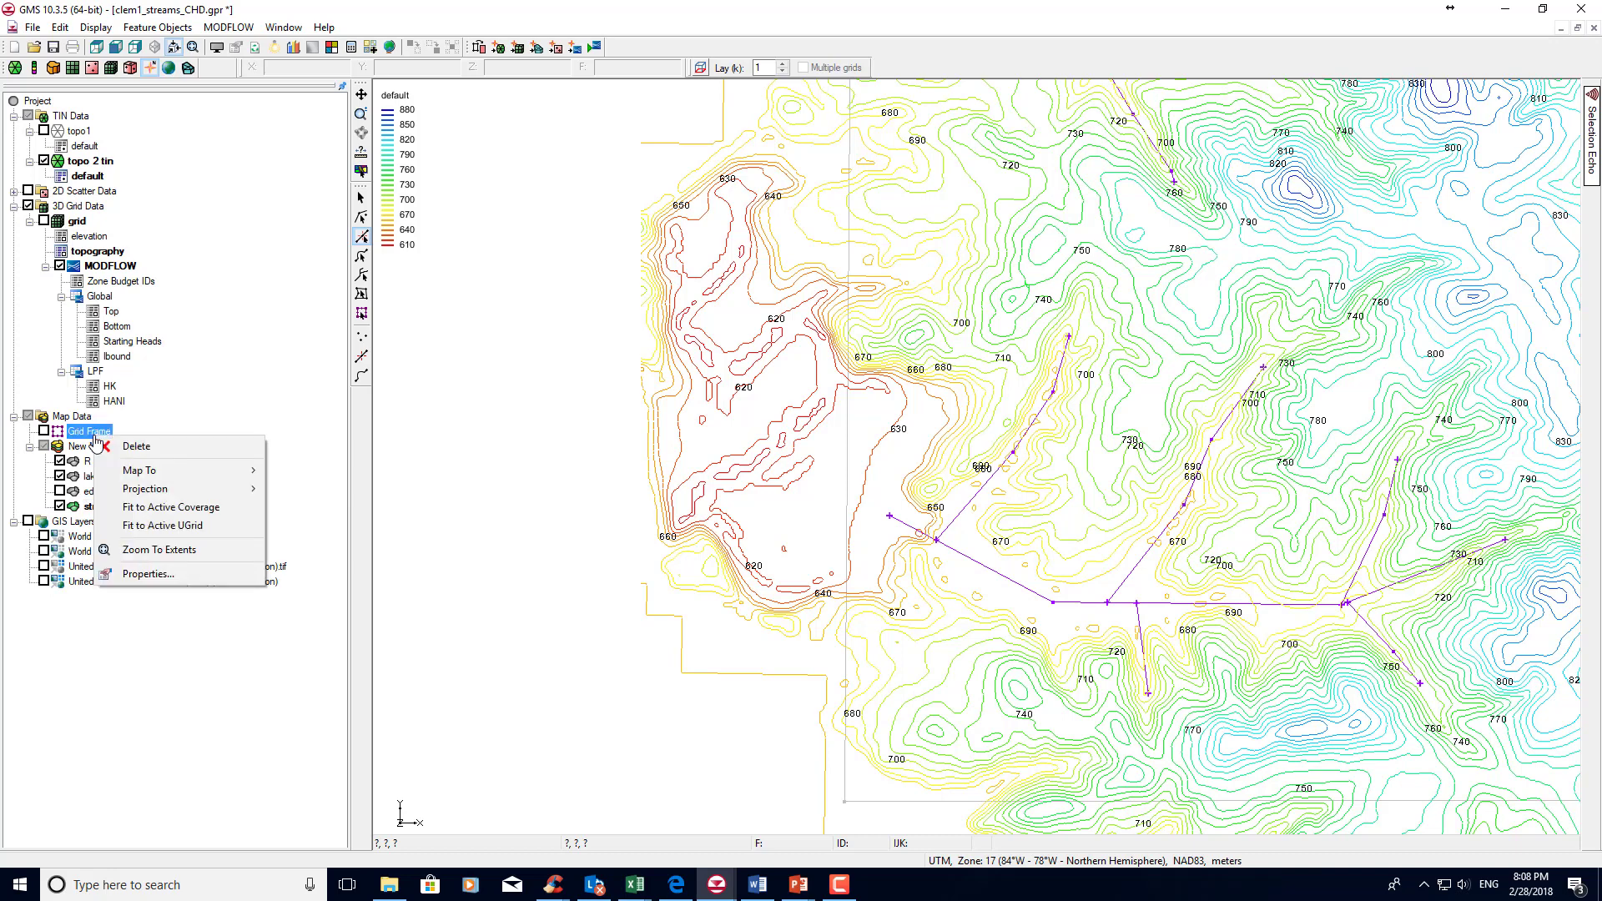
mouse_move(133, 472)
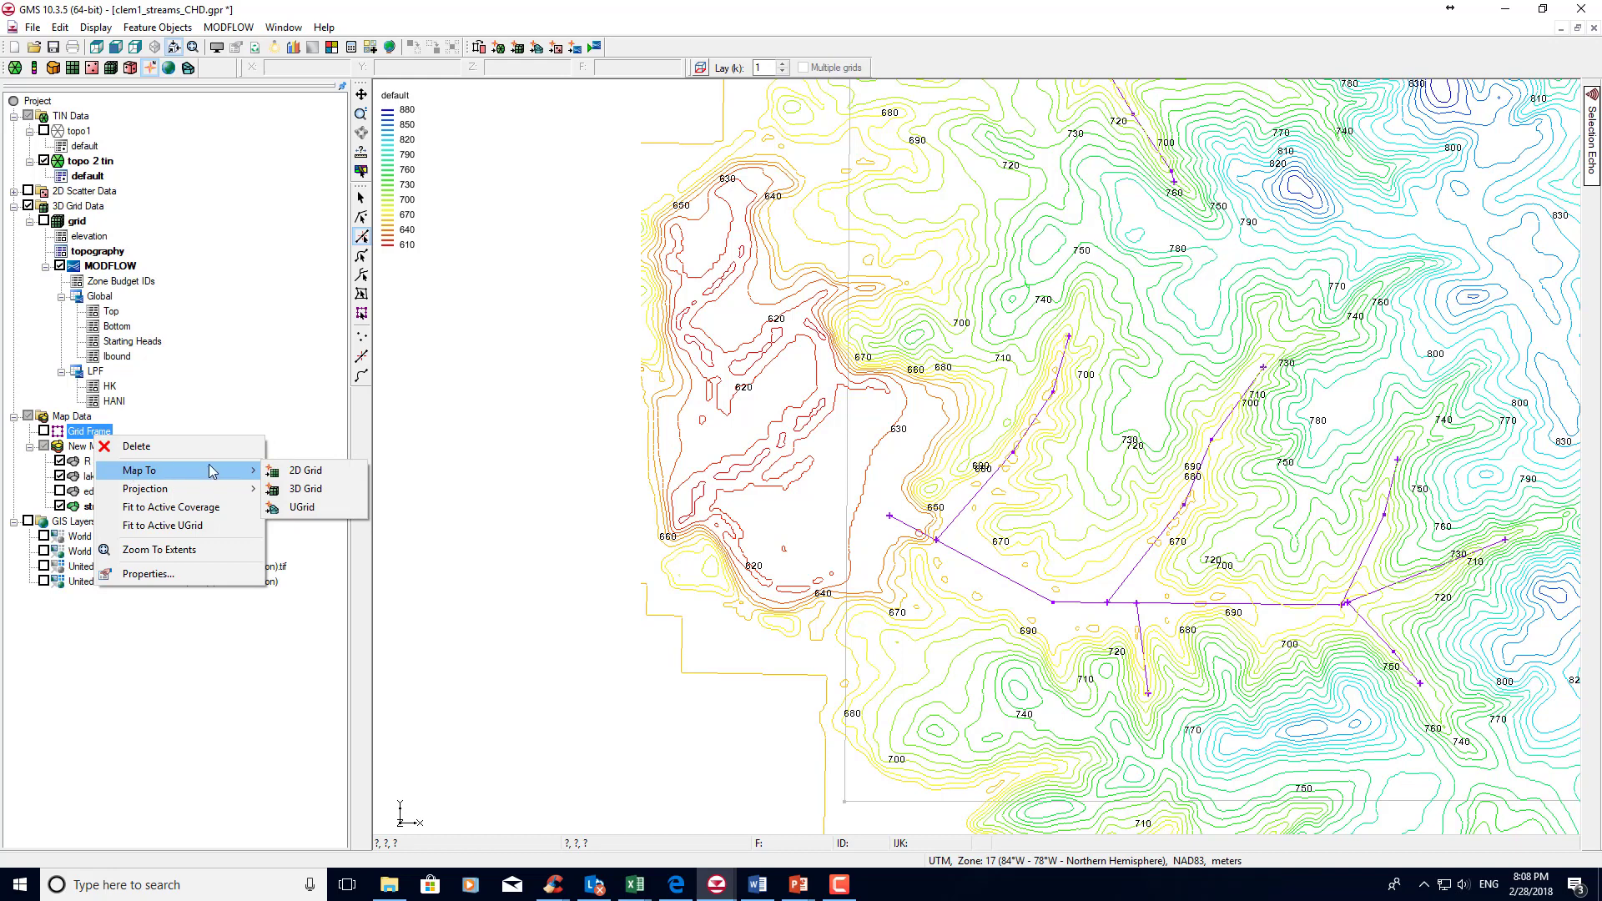
click(325, 494)
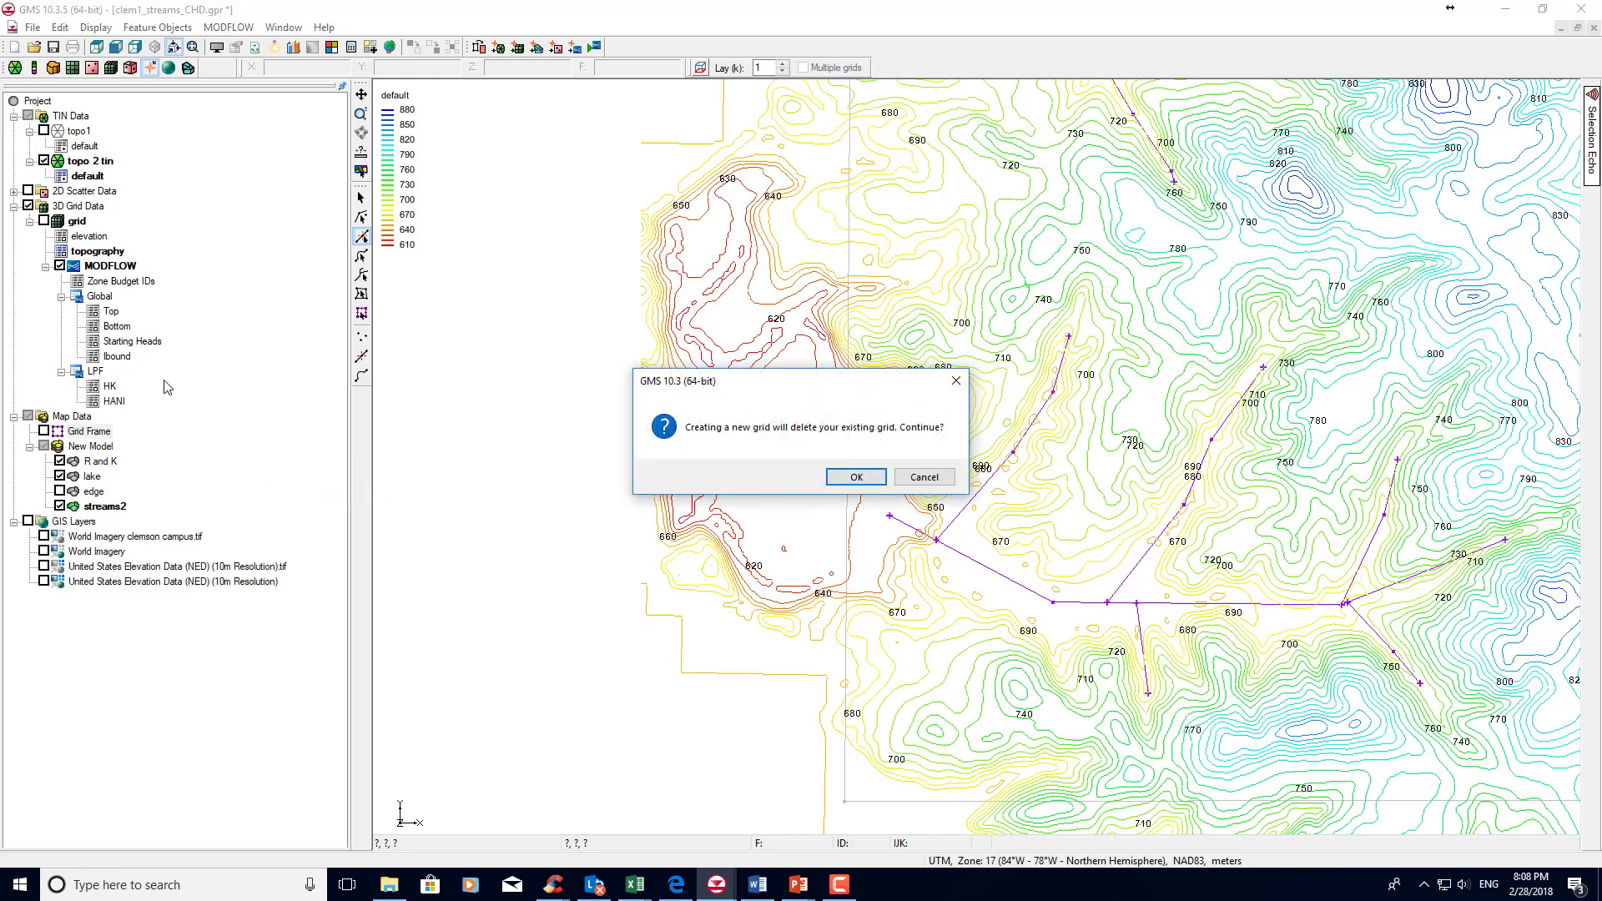
click(880, 481)
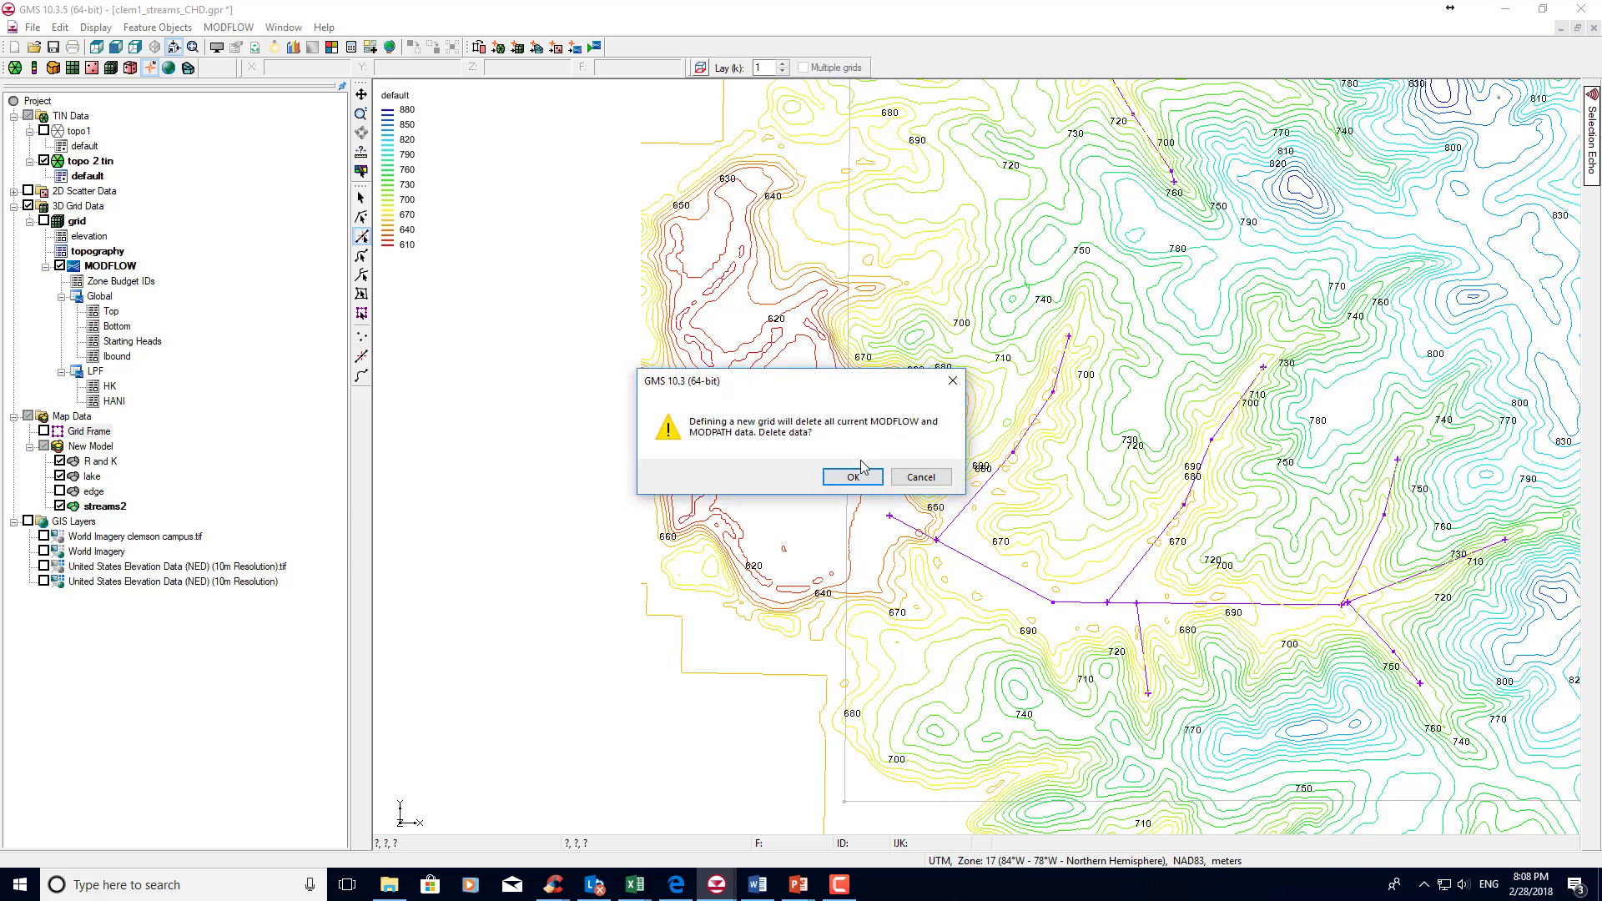
click(851, 478)
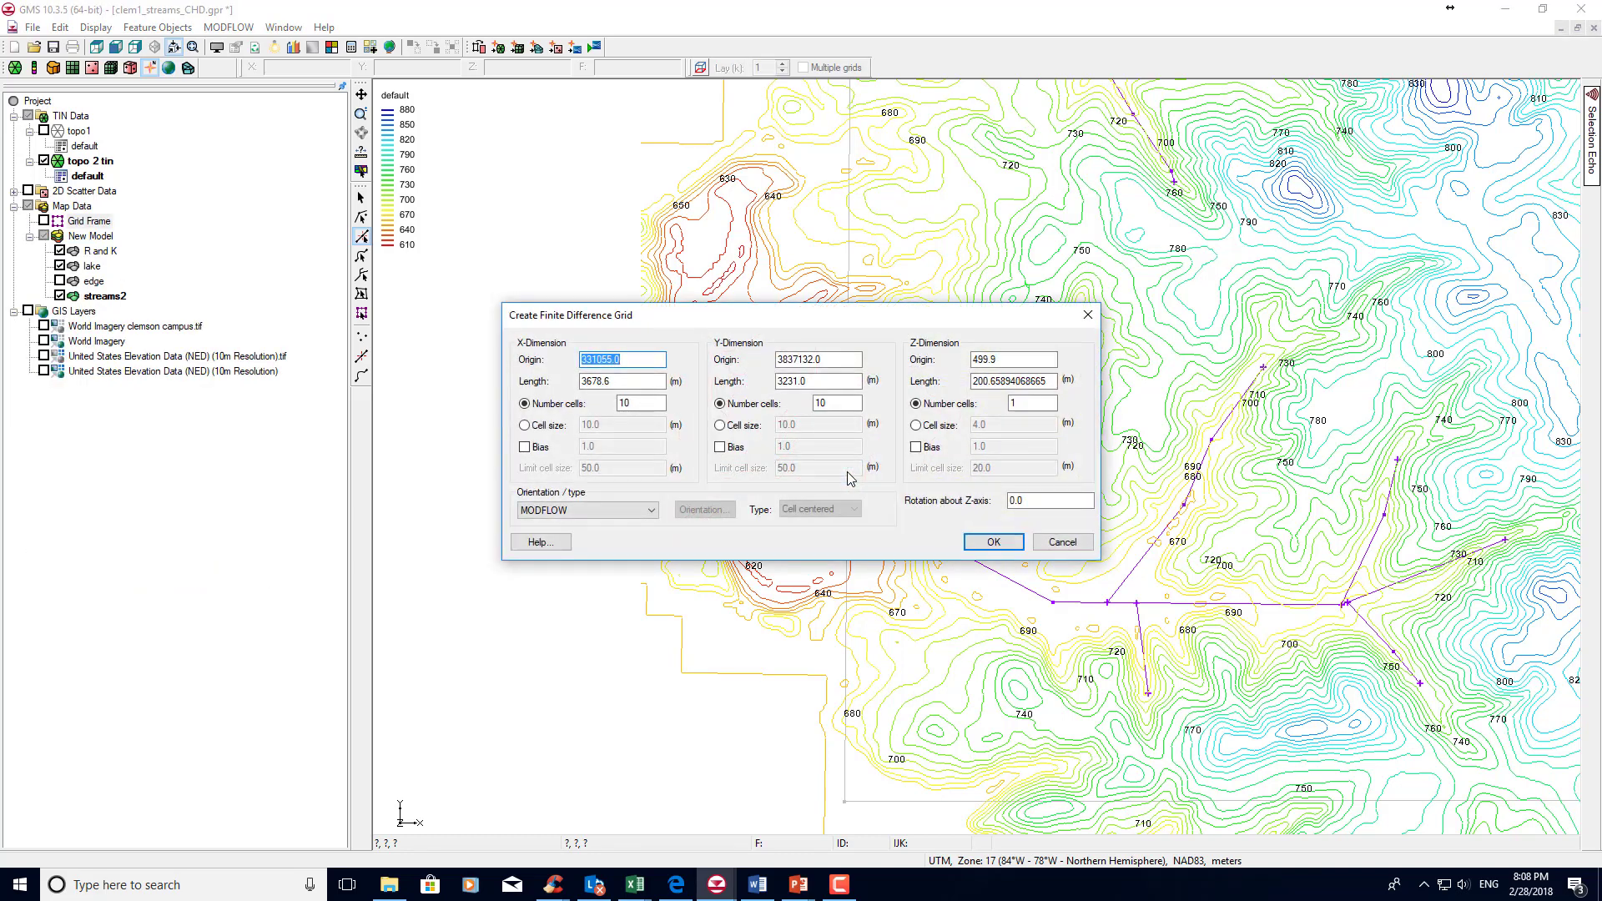
Create the MODFLOW finite difference grid with 100 cells in X, 100 cells in Y and 1 cell in Z.
click(643, 403)
text(00)
drag(1016, 355, 982, 358)
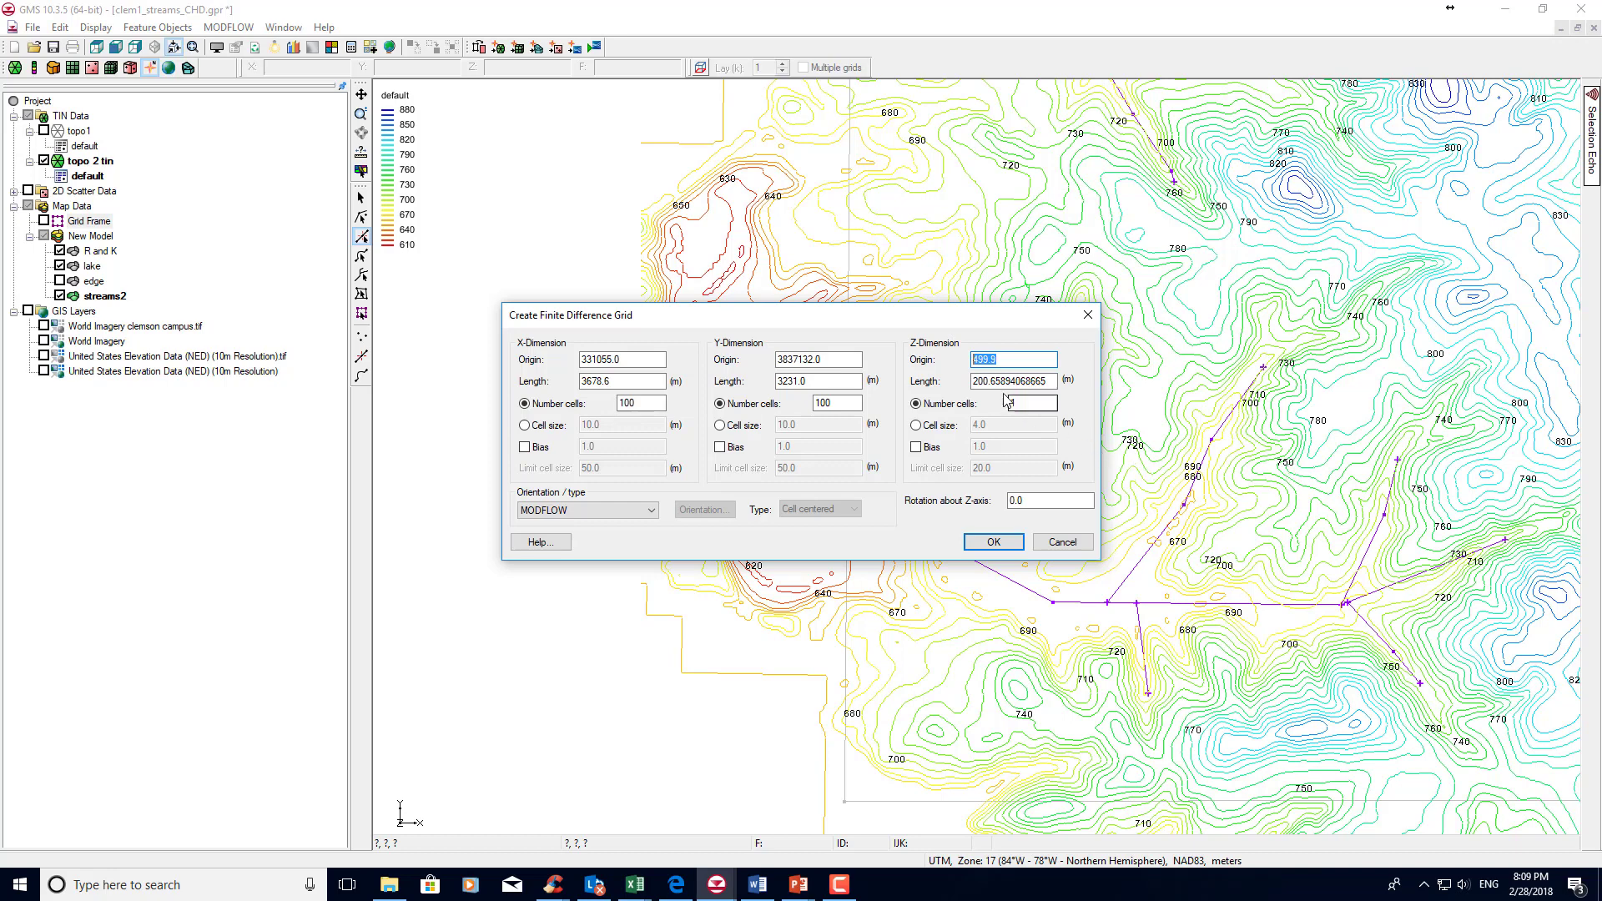
click(1006, 403)
text(1)
click(990, 543)
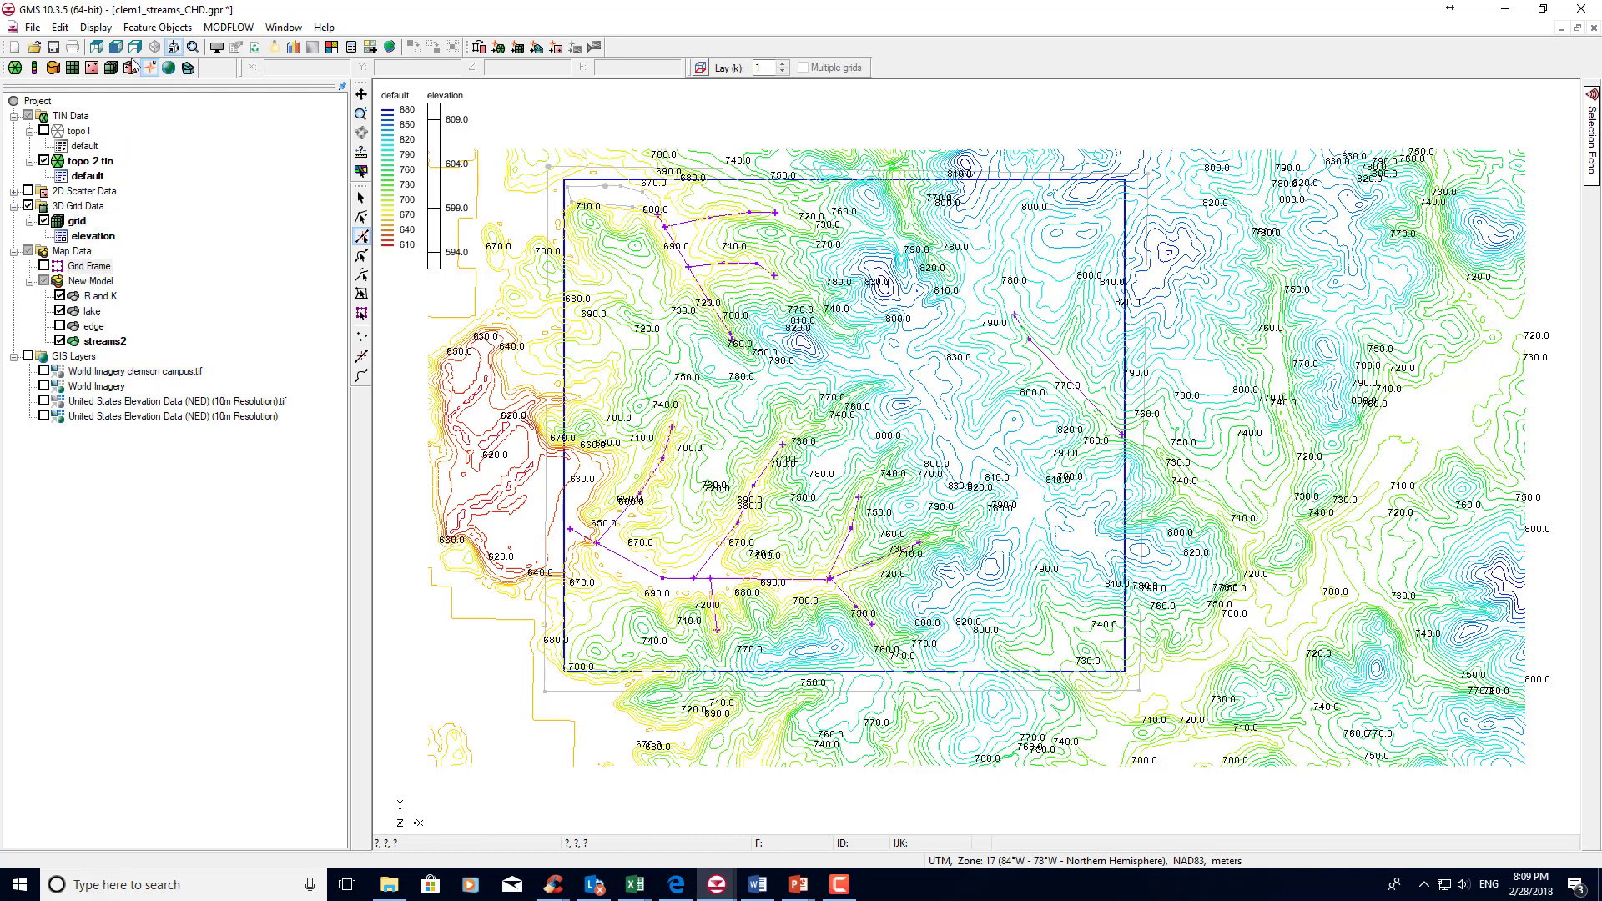
Turn on the display of cell edges for the 3D grid.
click(107, 28)
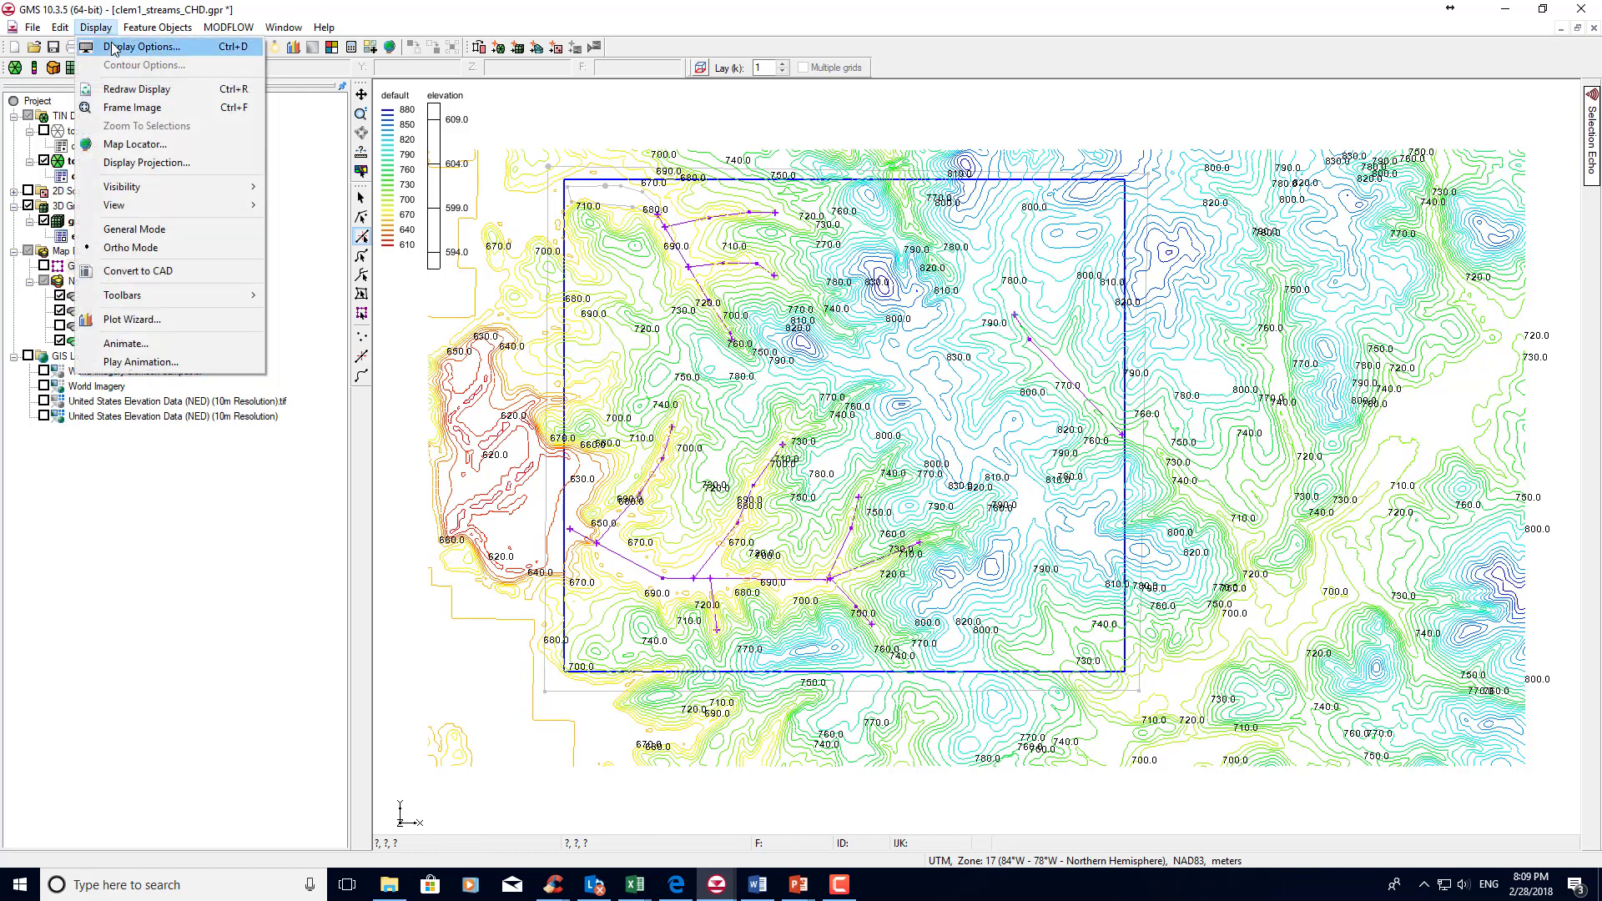
click(114, 48)
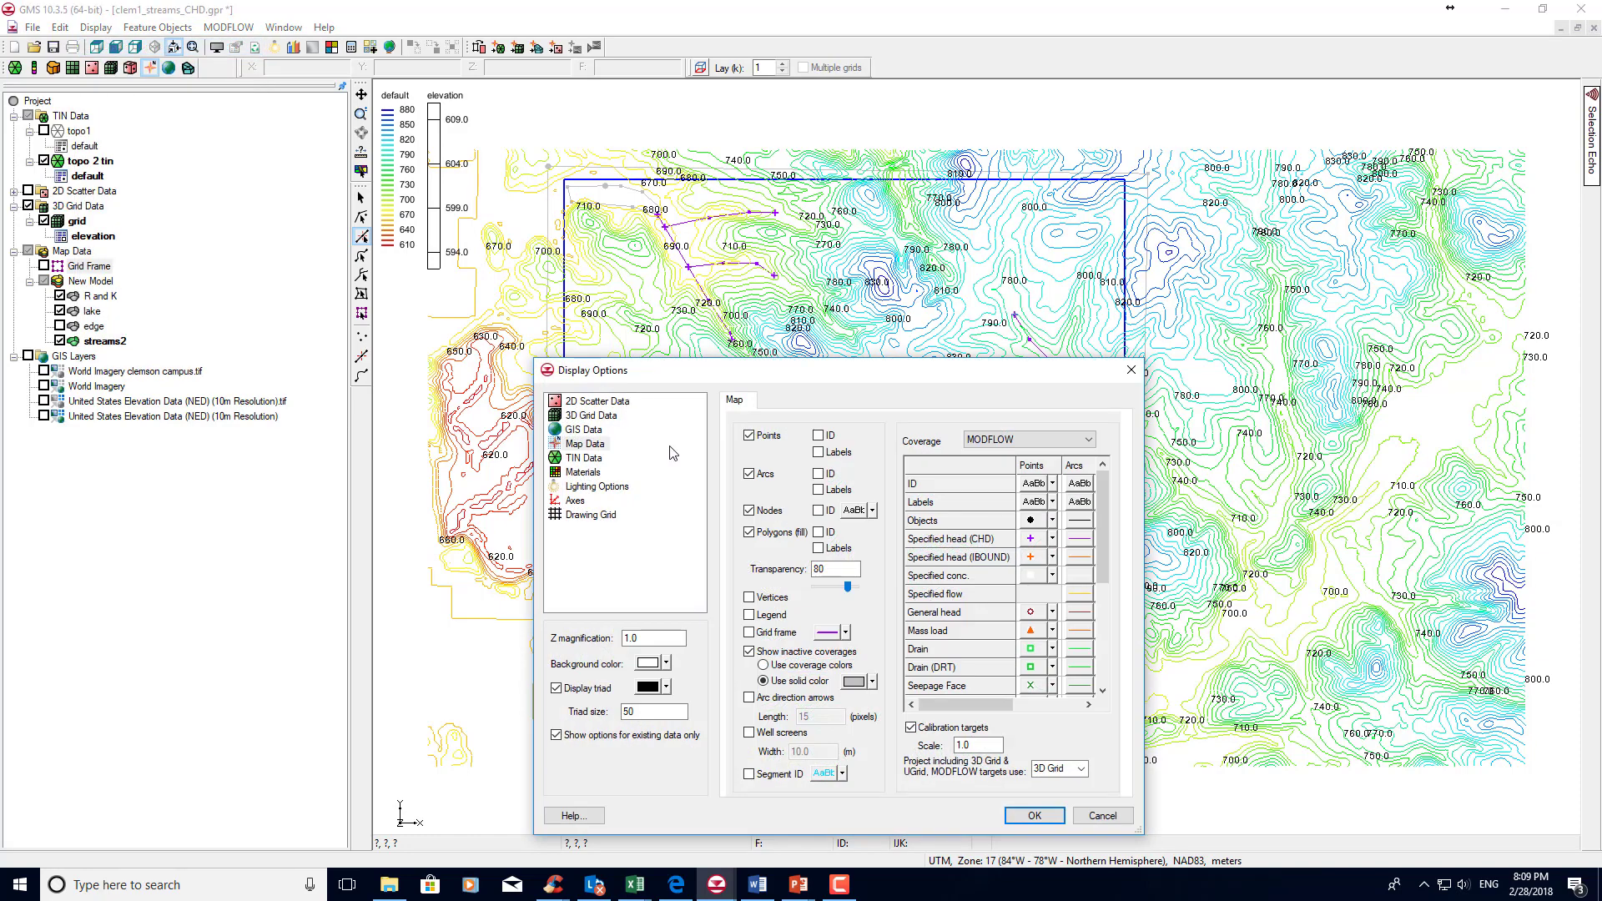
click(589, 416)
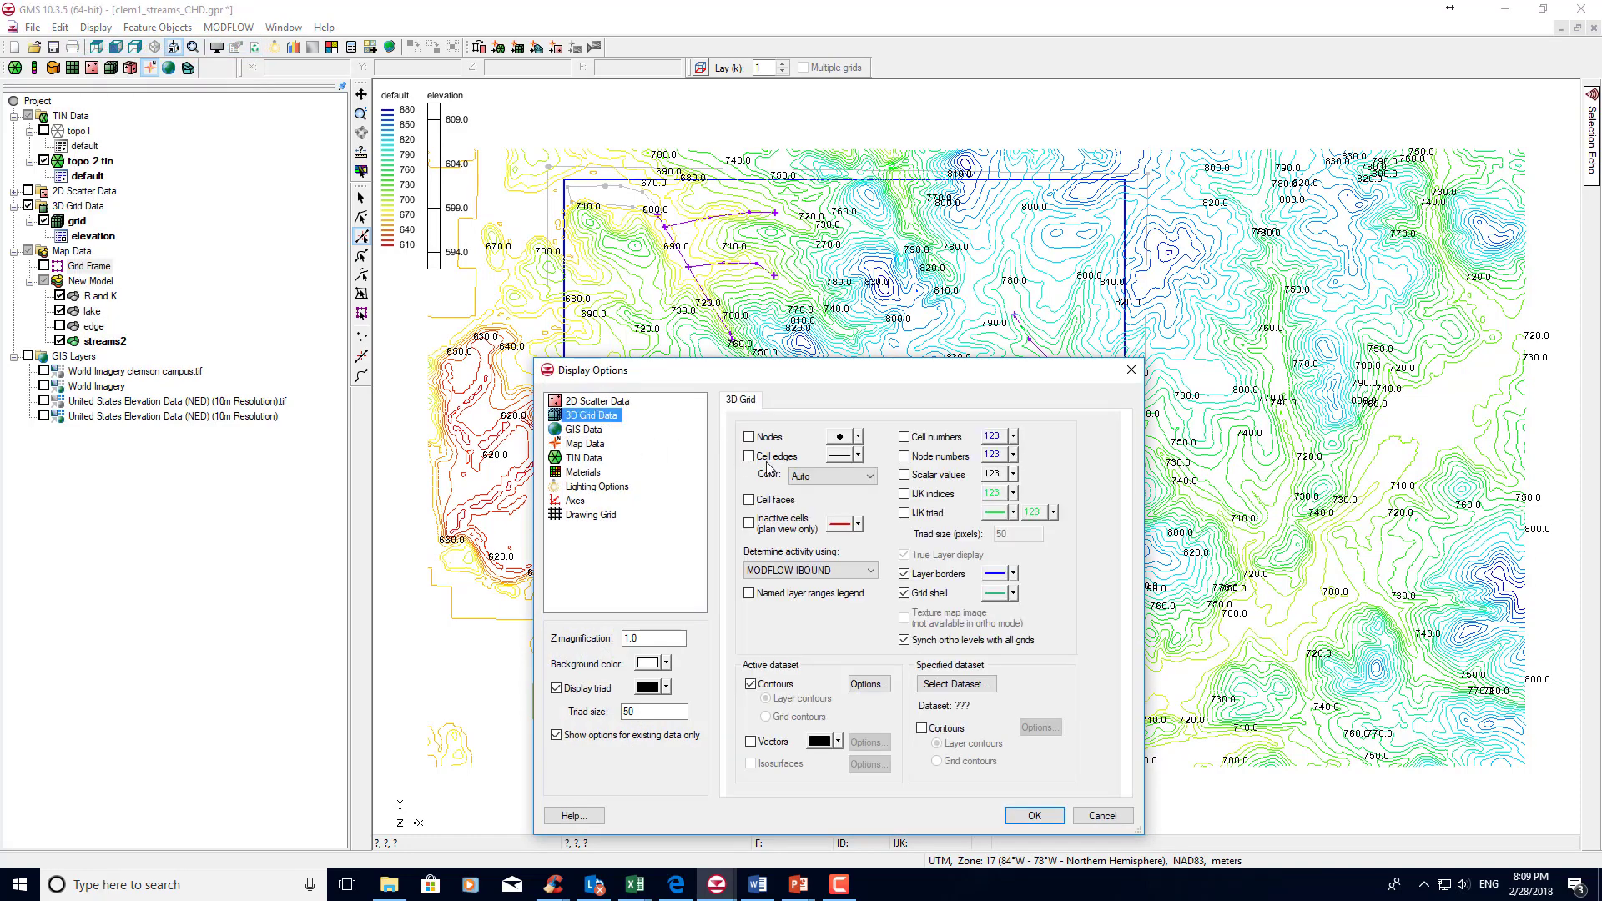
click(752, 459)
click(1031, 815)
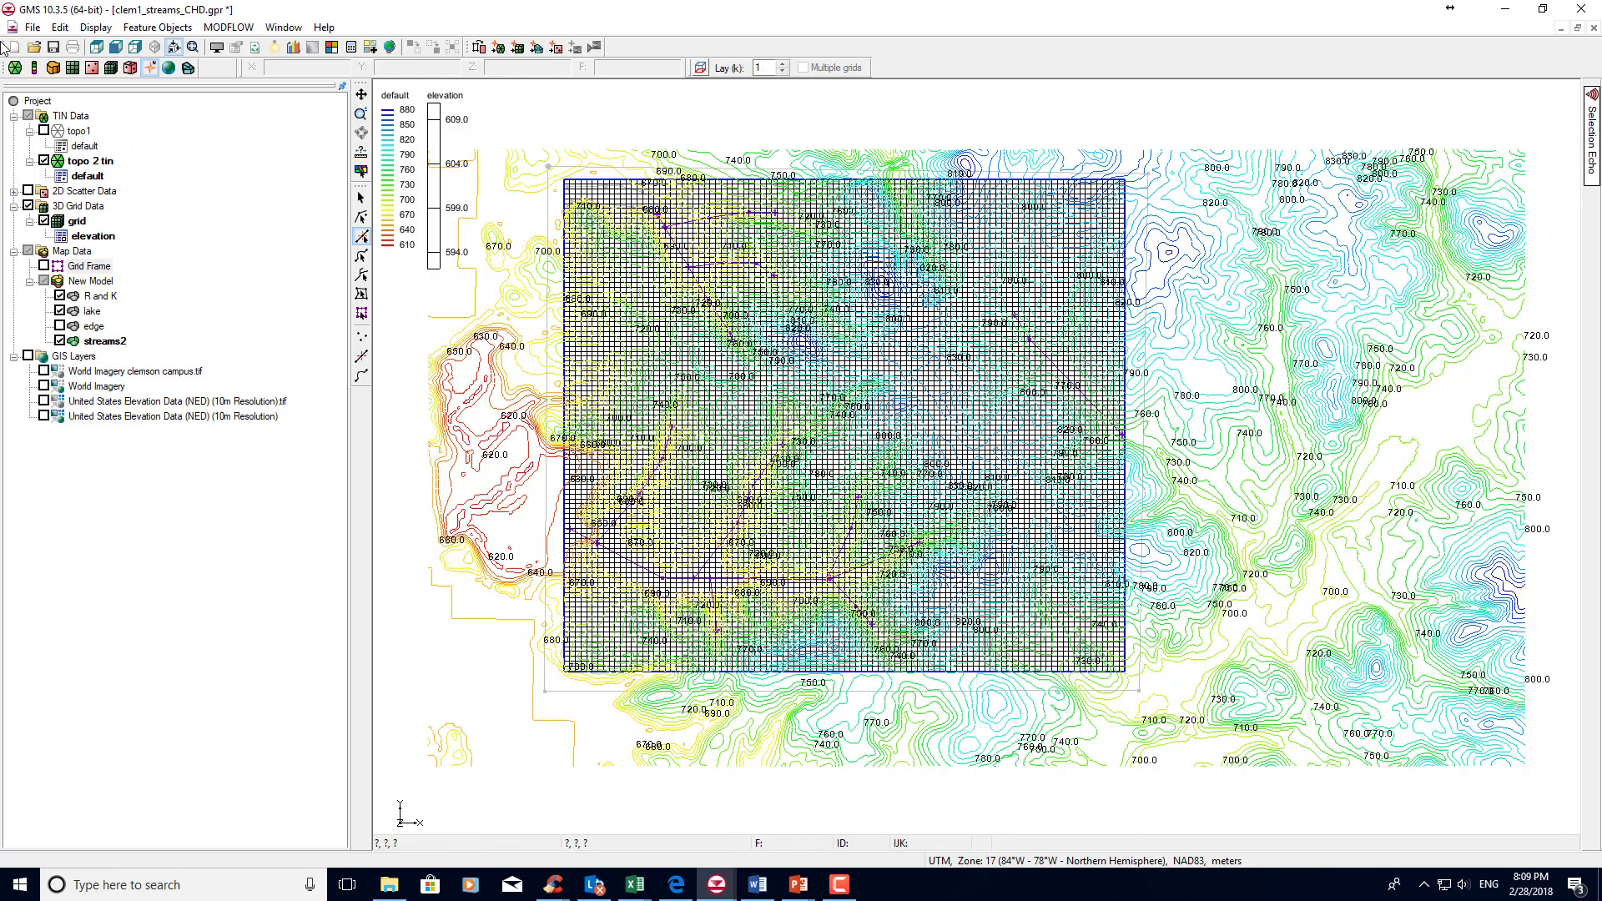
click(91, 66)
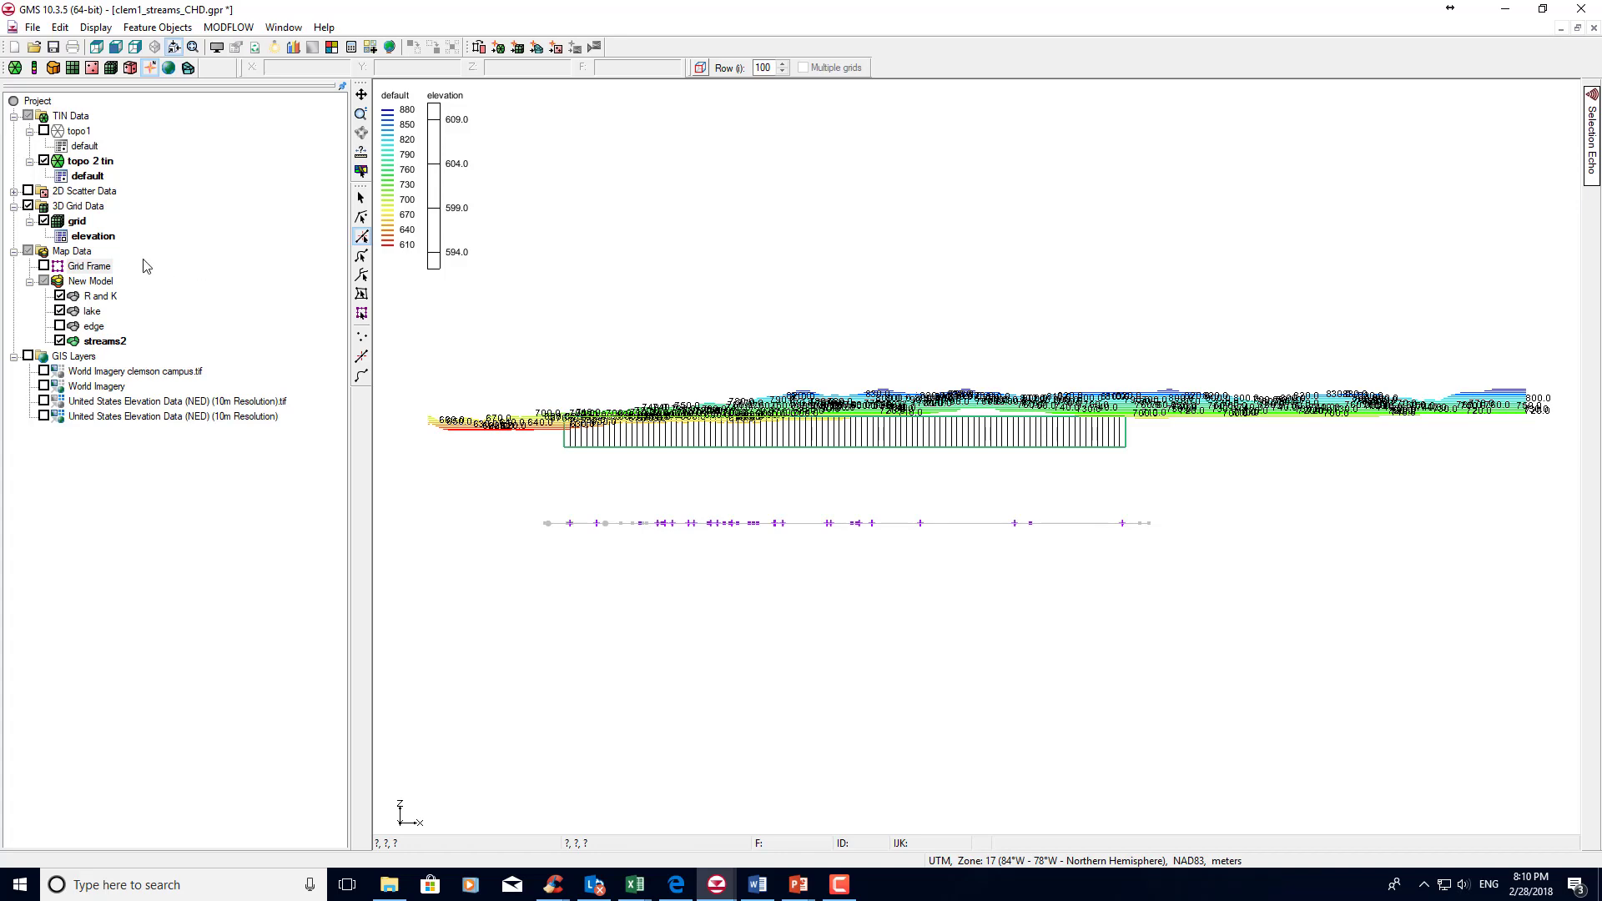
right_click(77, 223)
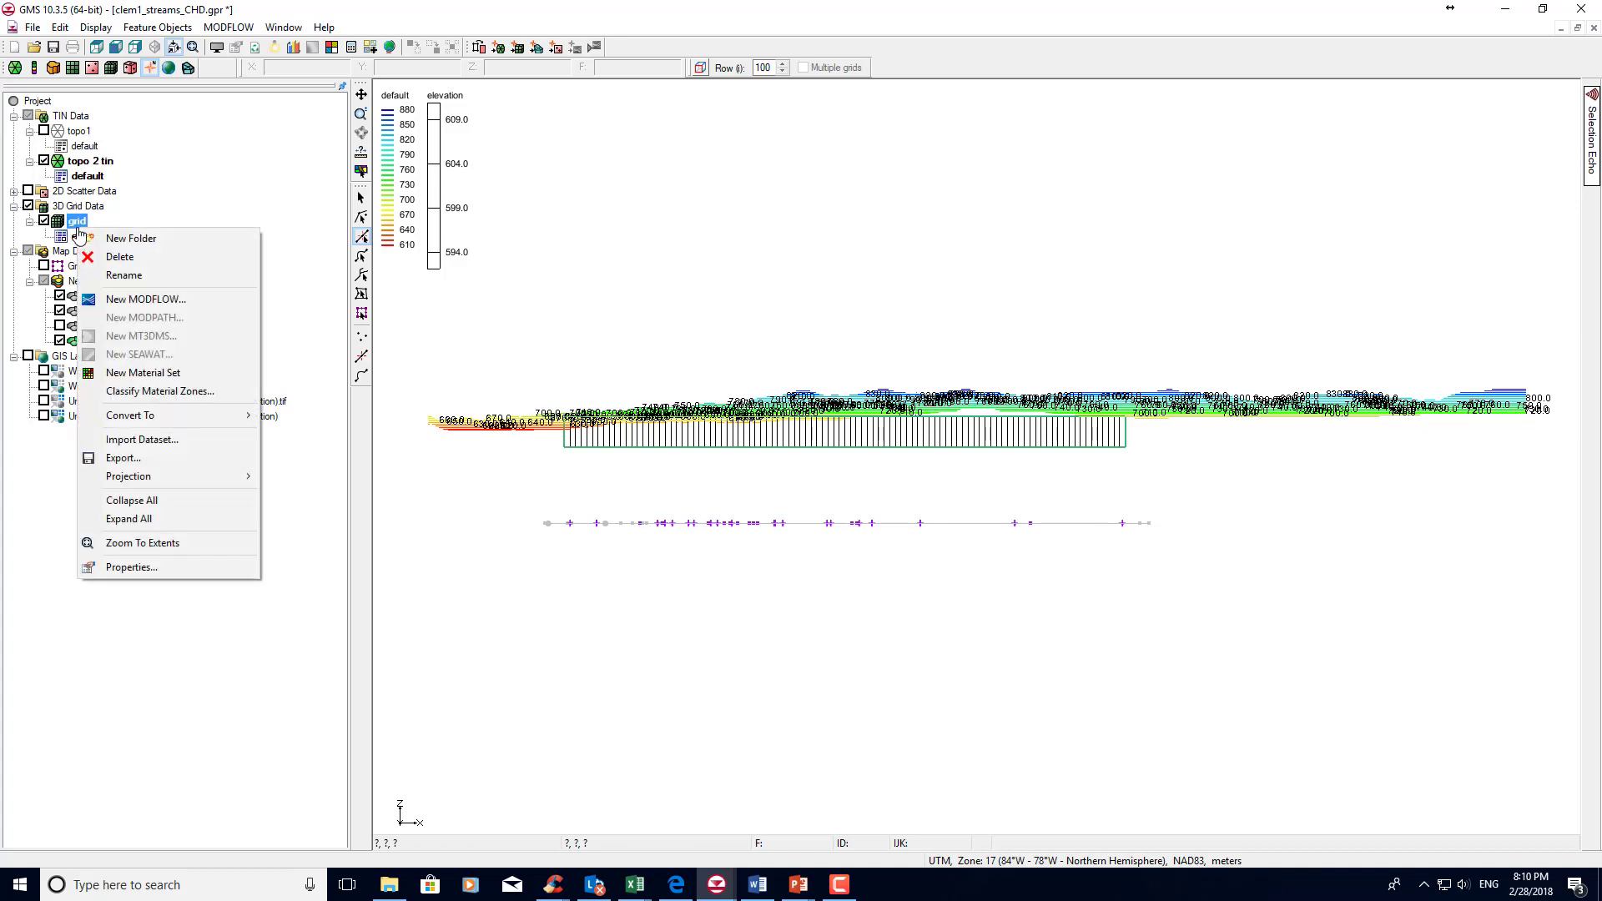
click(93, 297)
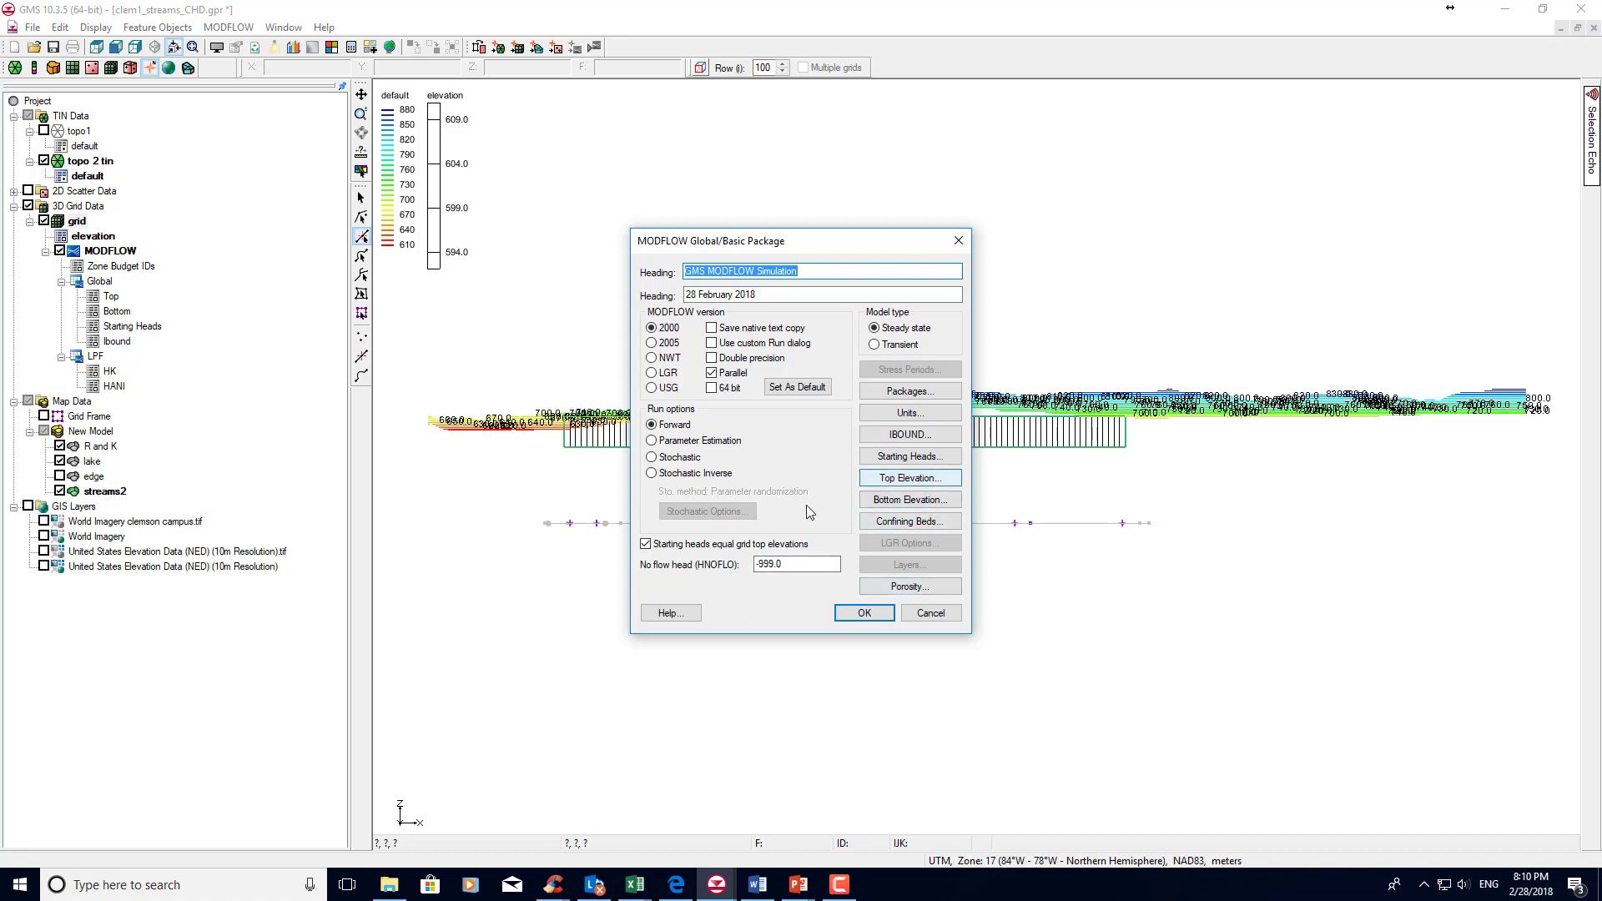
click(678, 541)
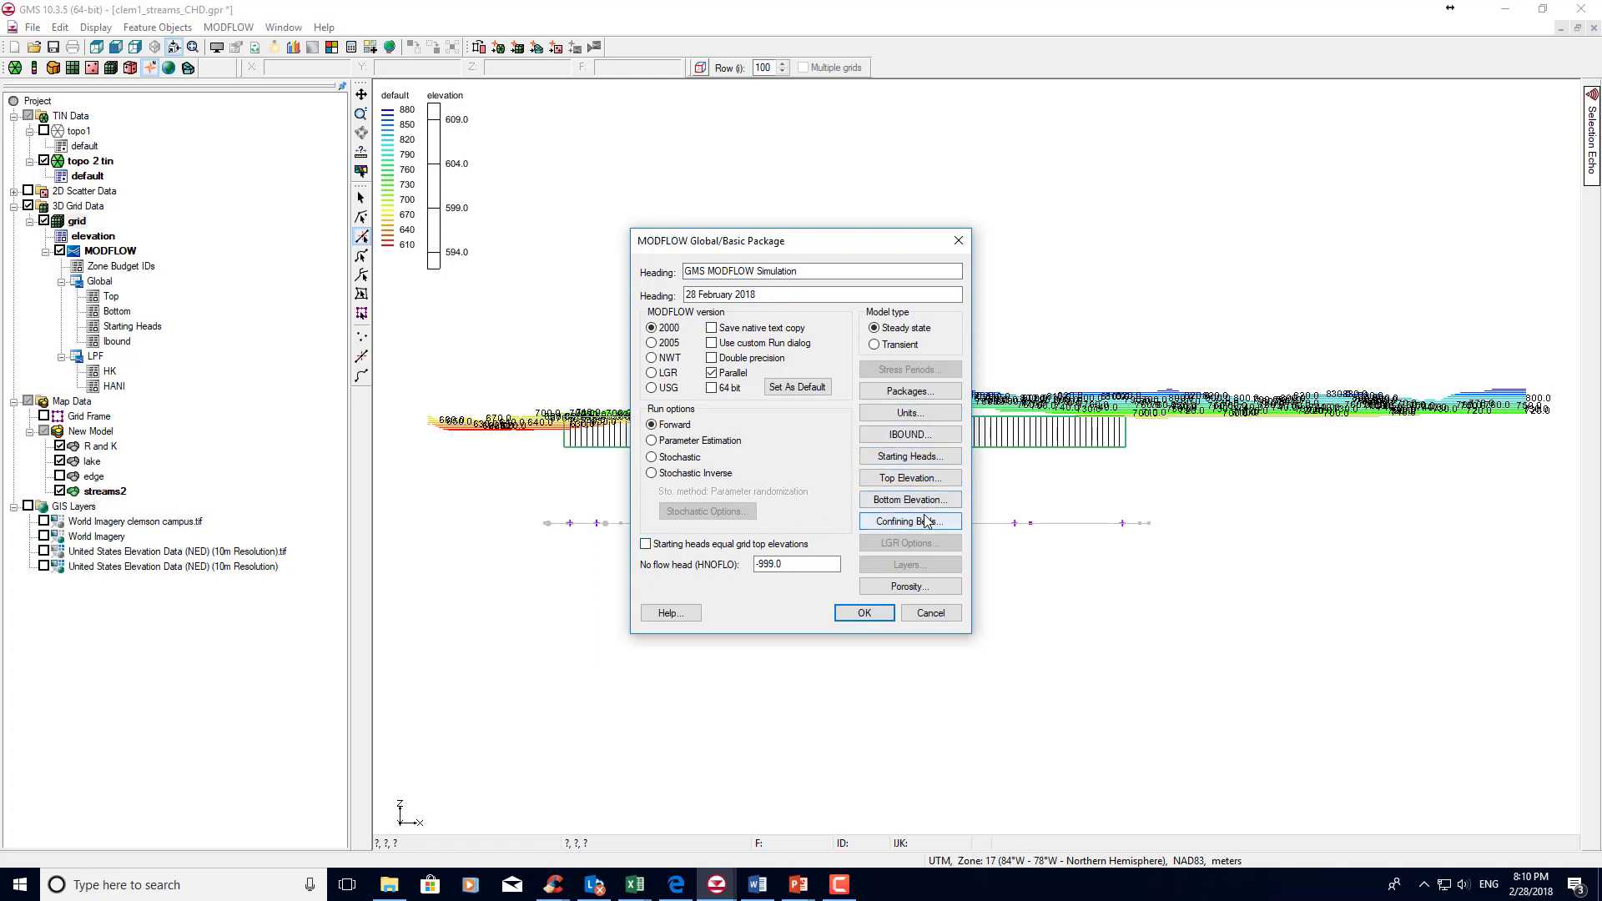
click(924, 459)
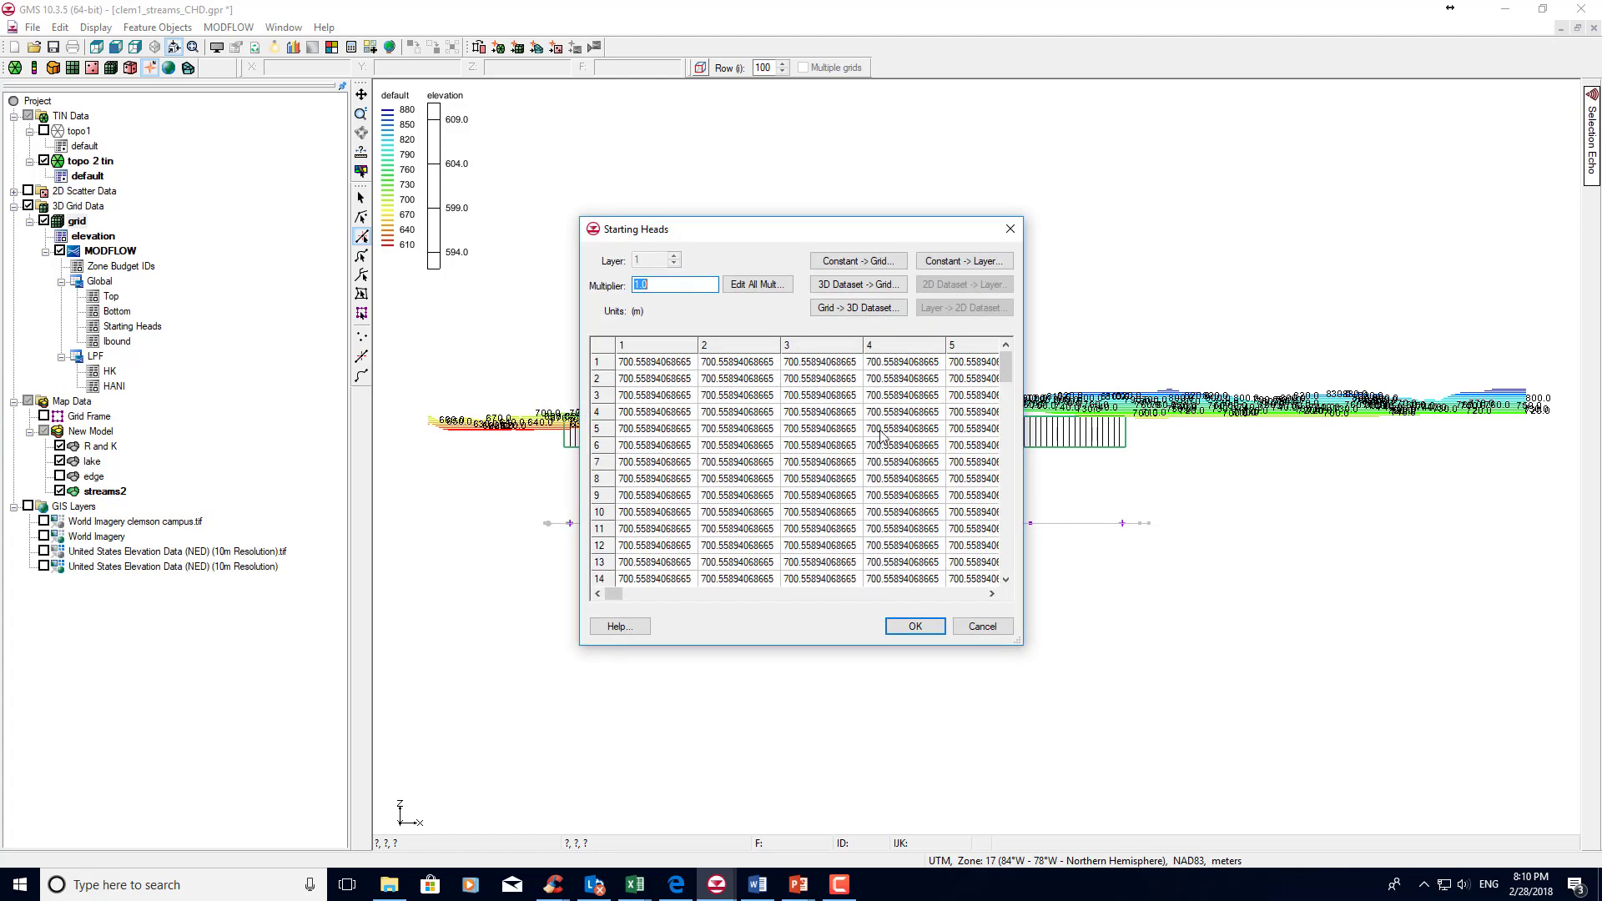
click(871, 284)
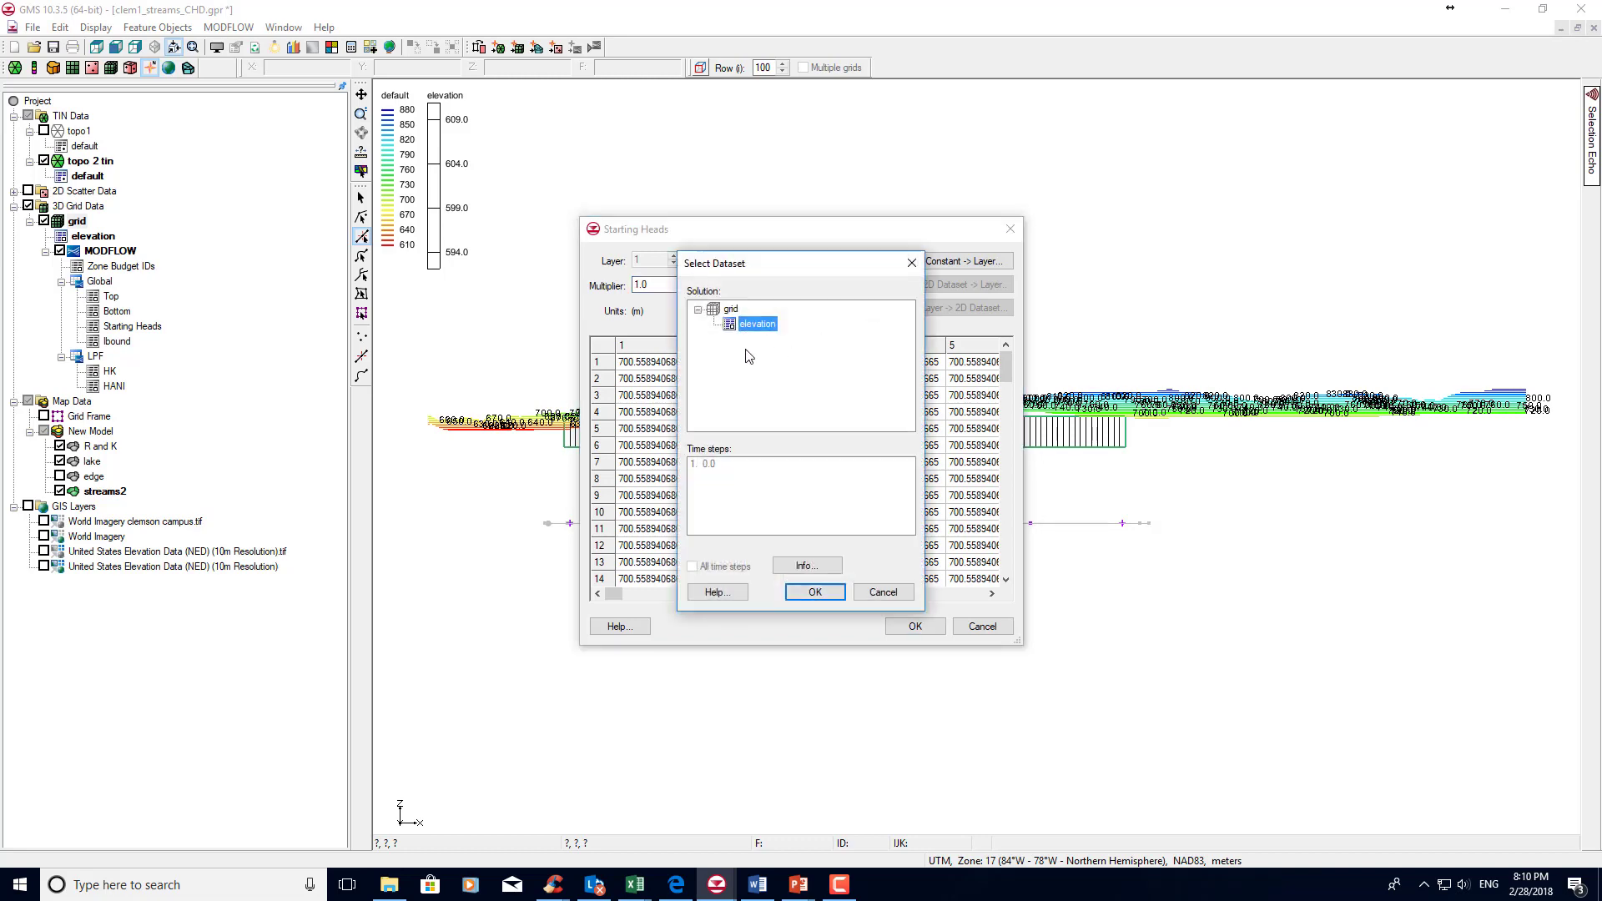
click(839, 598)
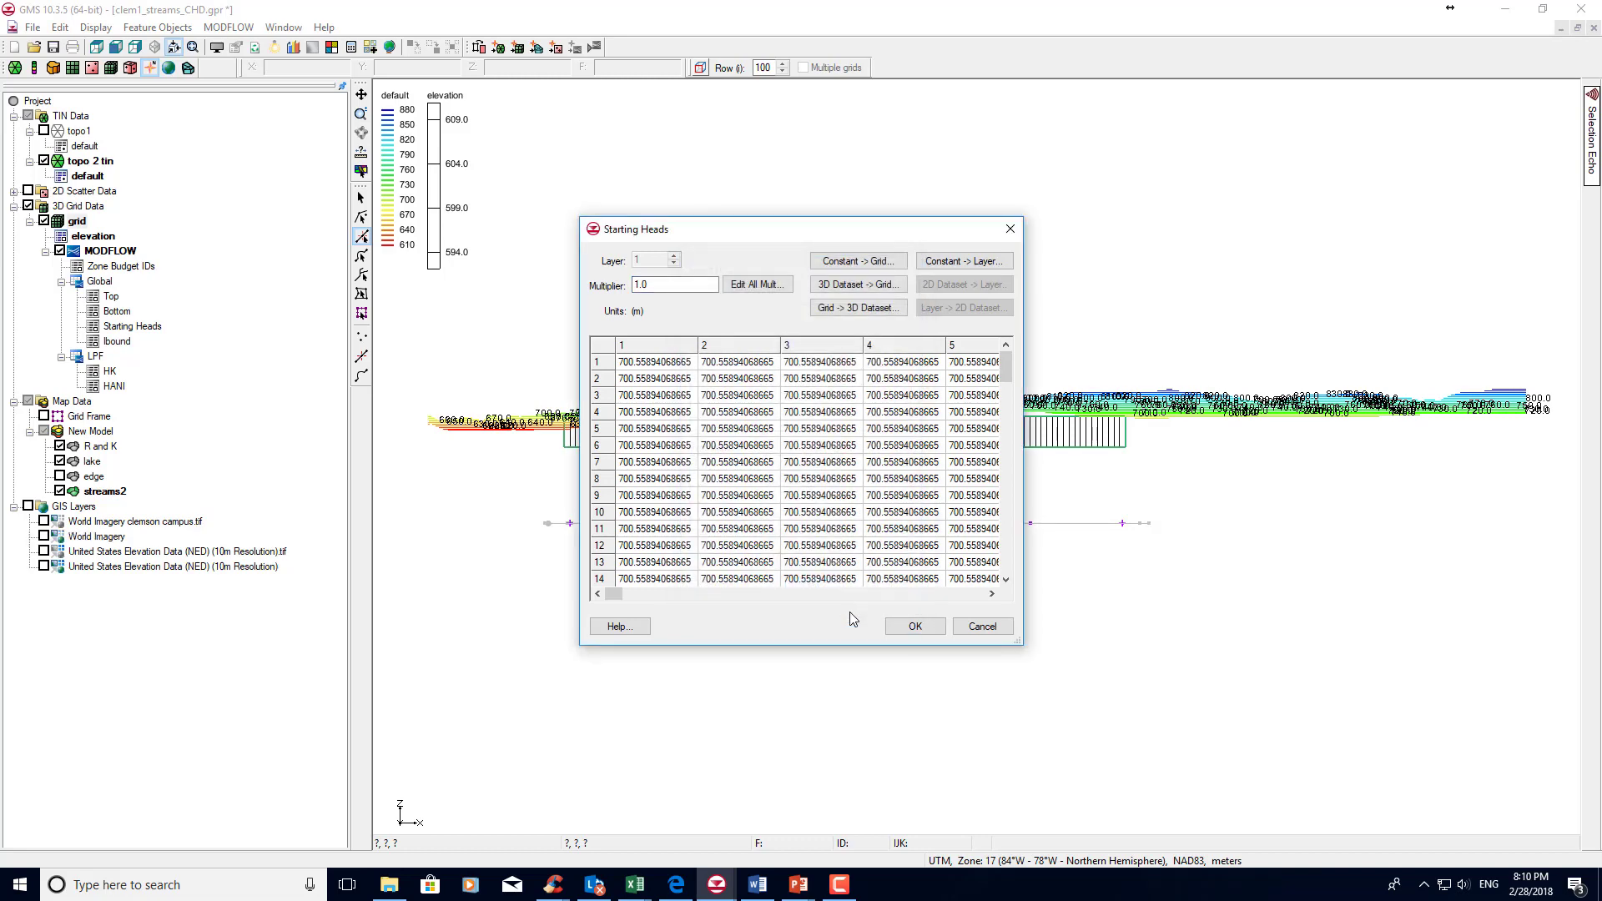
click(969, 624)
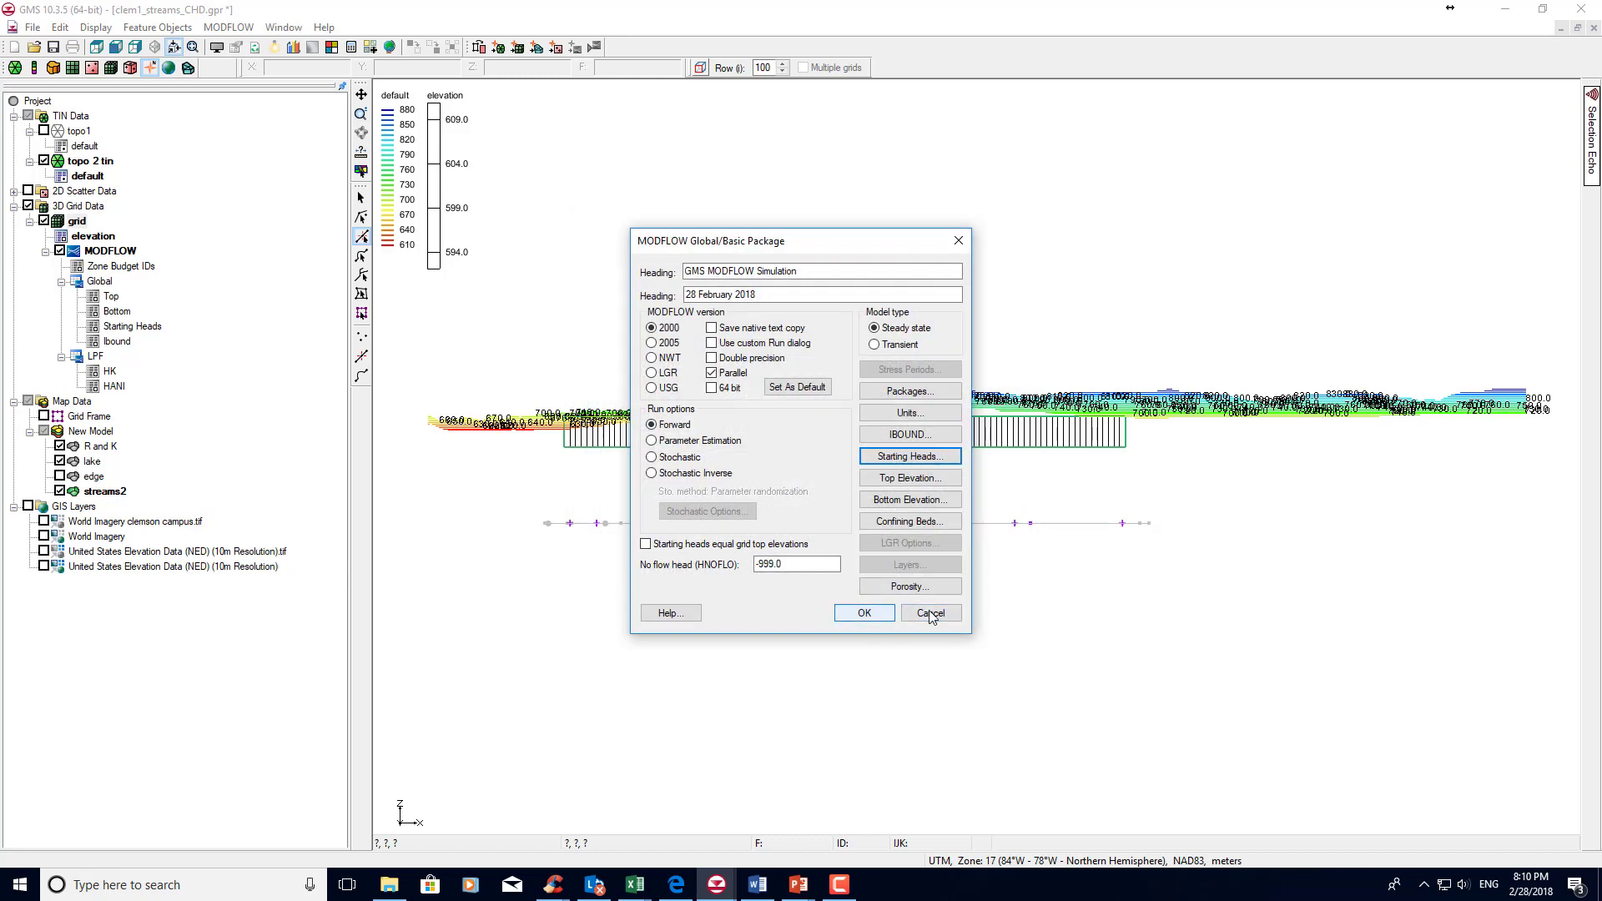
click(931, 614)
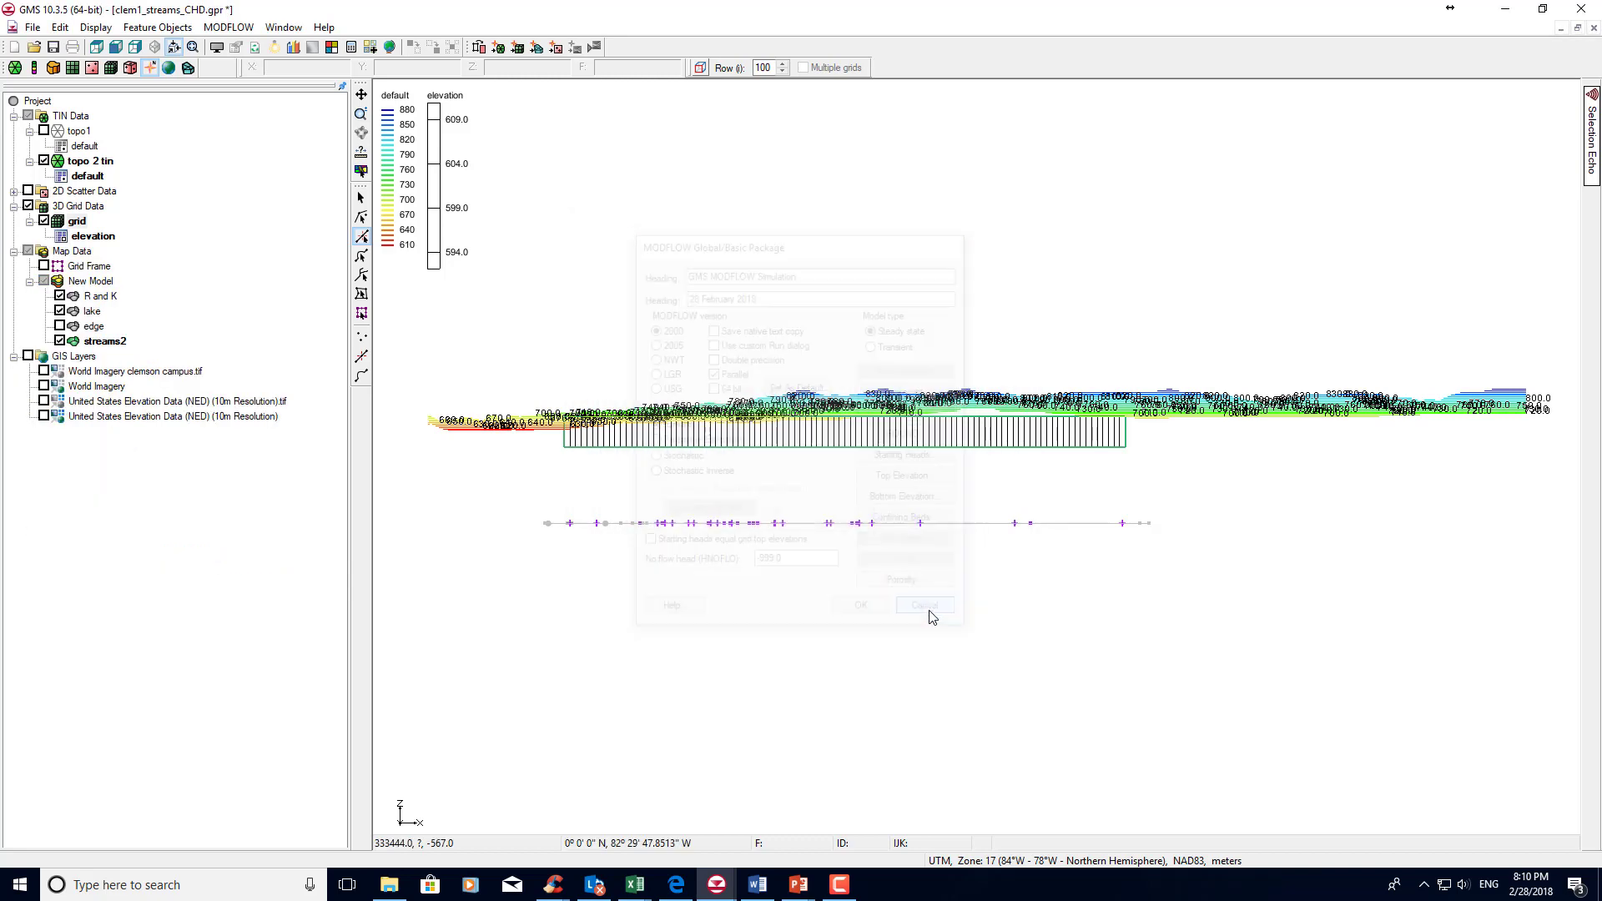
Interpolate the active United States Elevation Data (NED) 2D scatter set to the 3D grid as a dataset named topo1.
right_click(61, 193)
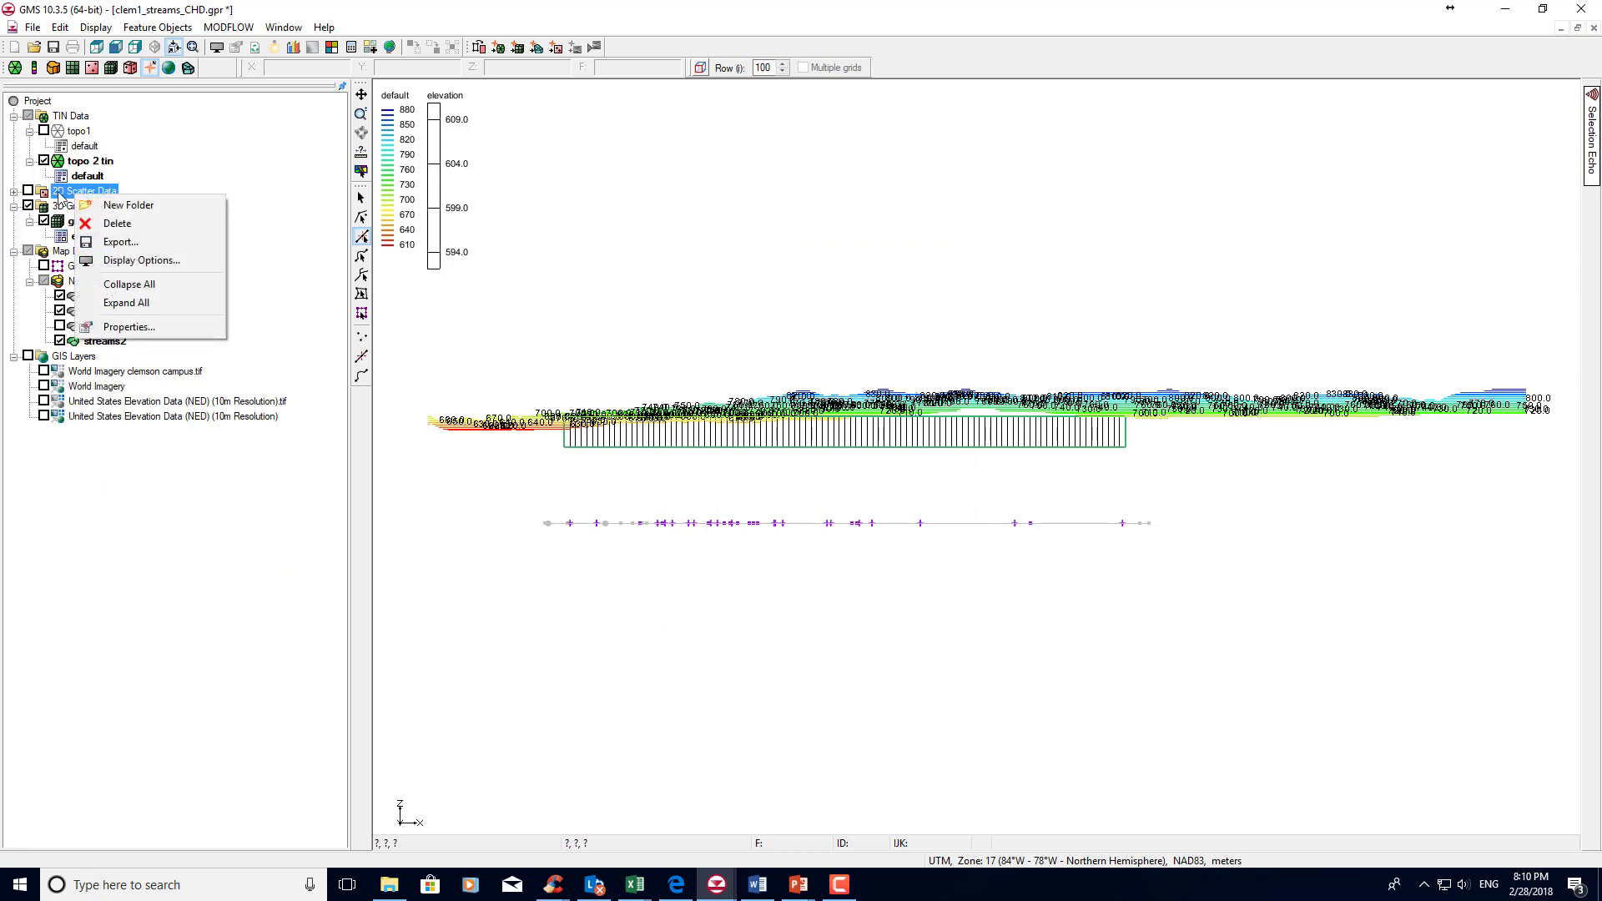
click(12, 192)
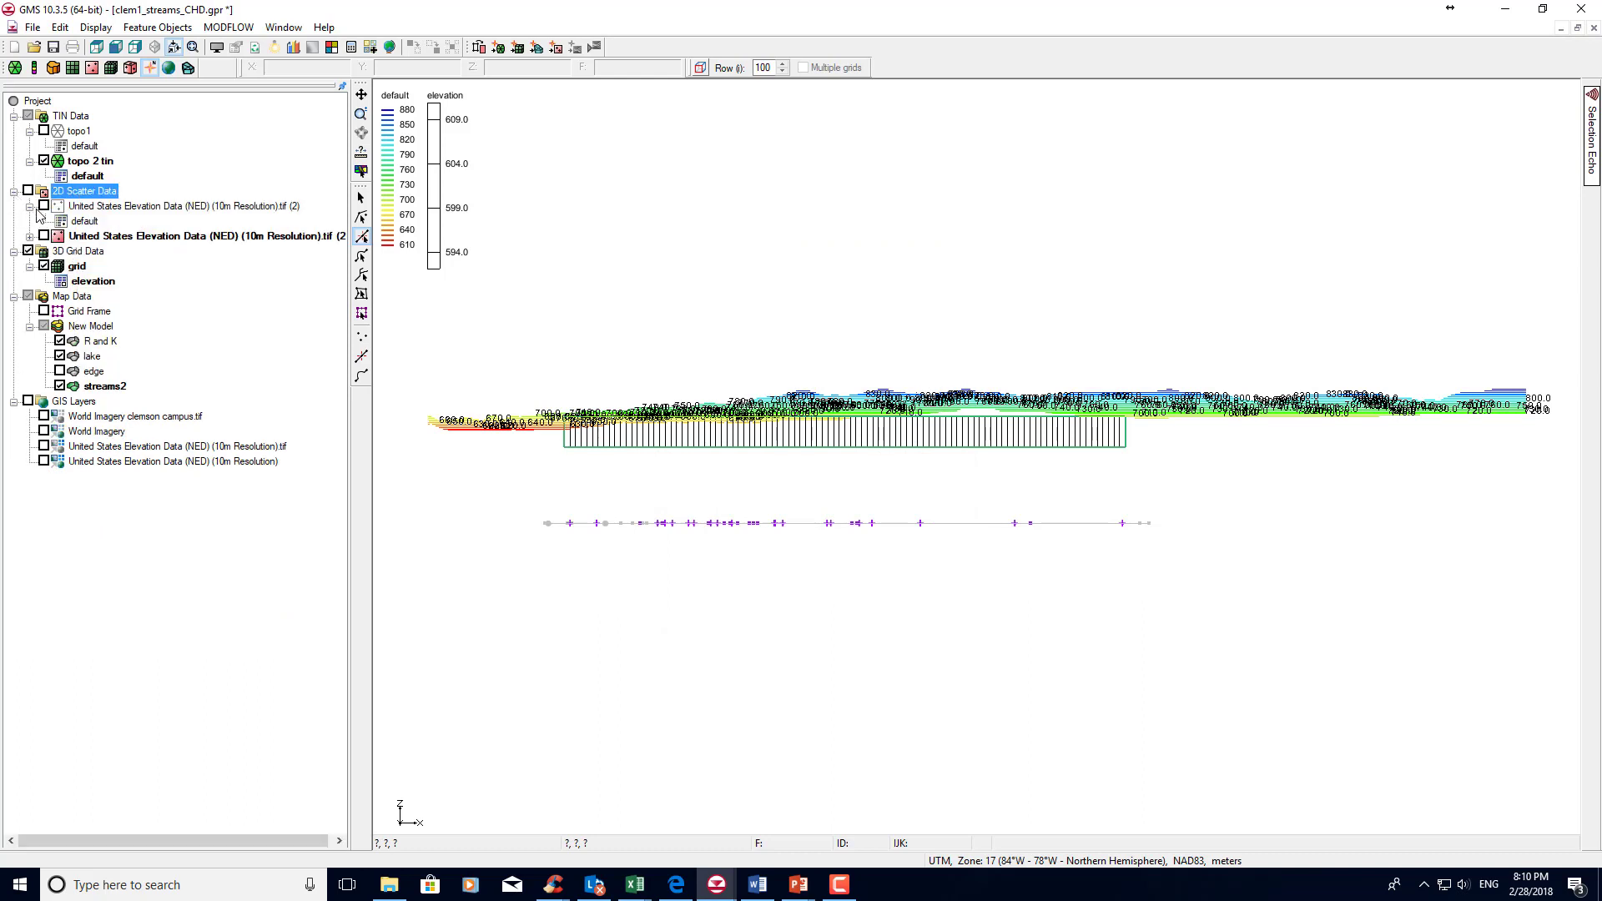
right_click(67, 236)
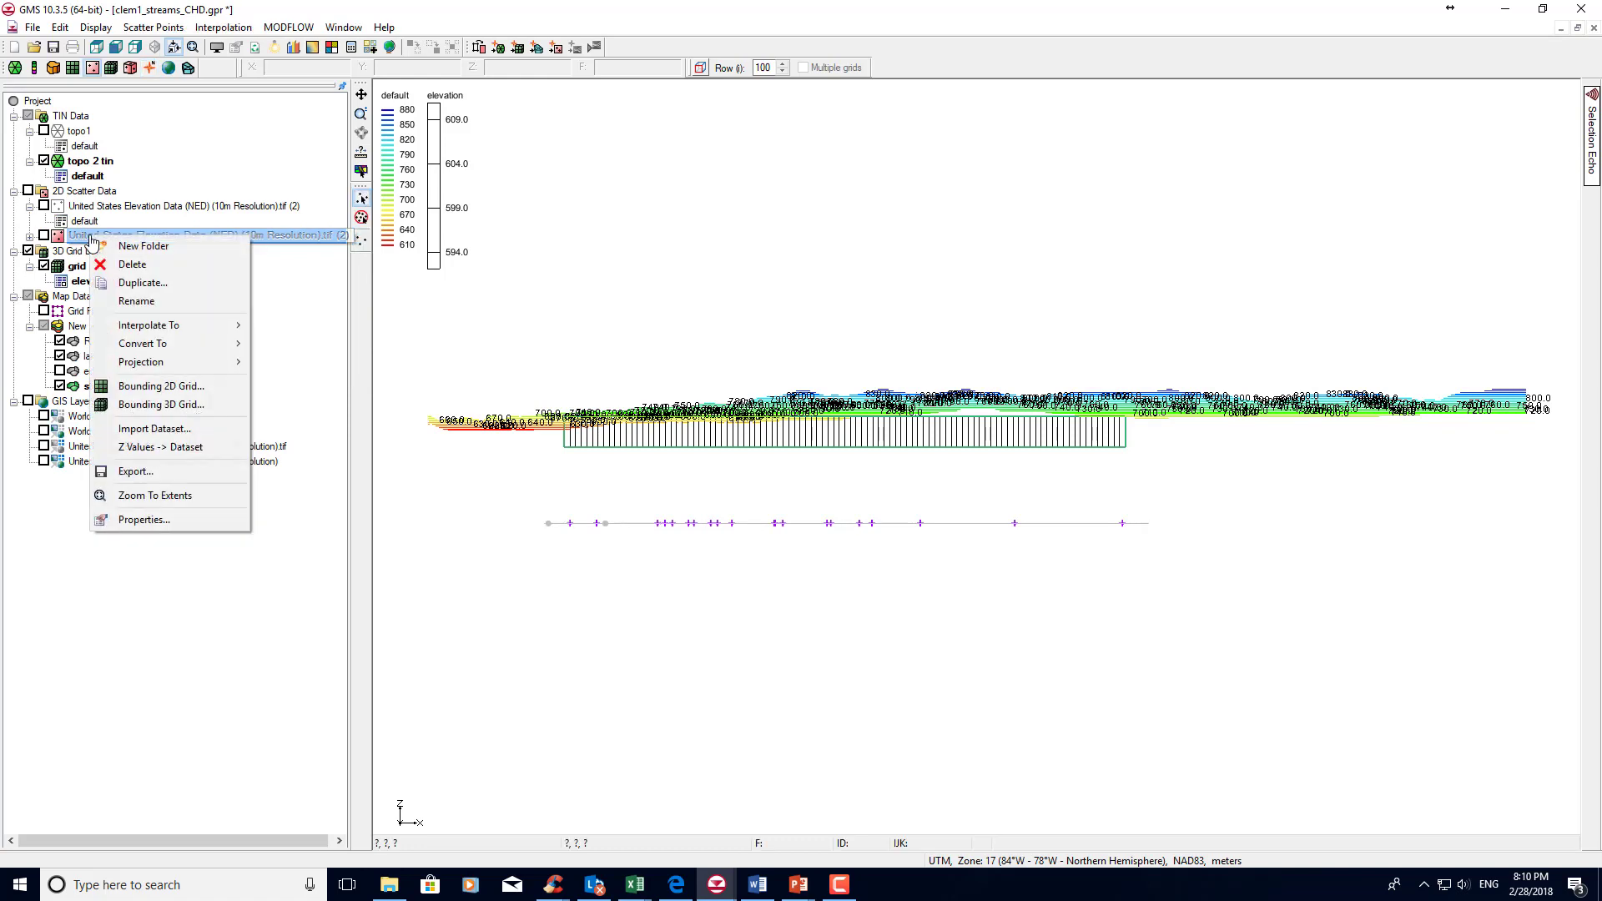
mouse_move(208, 347)
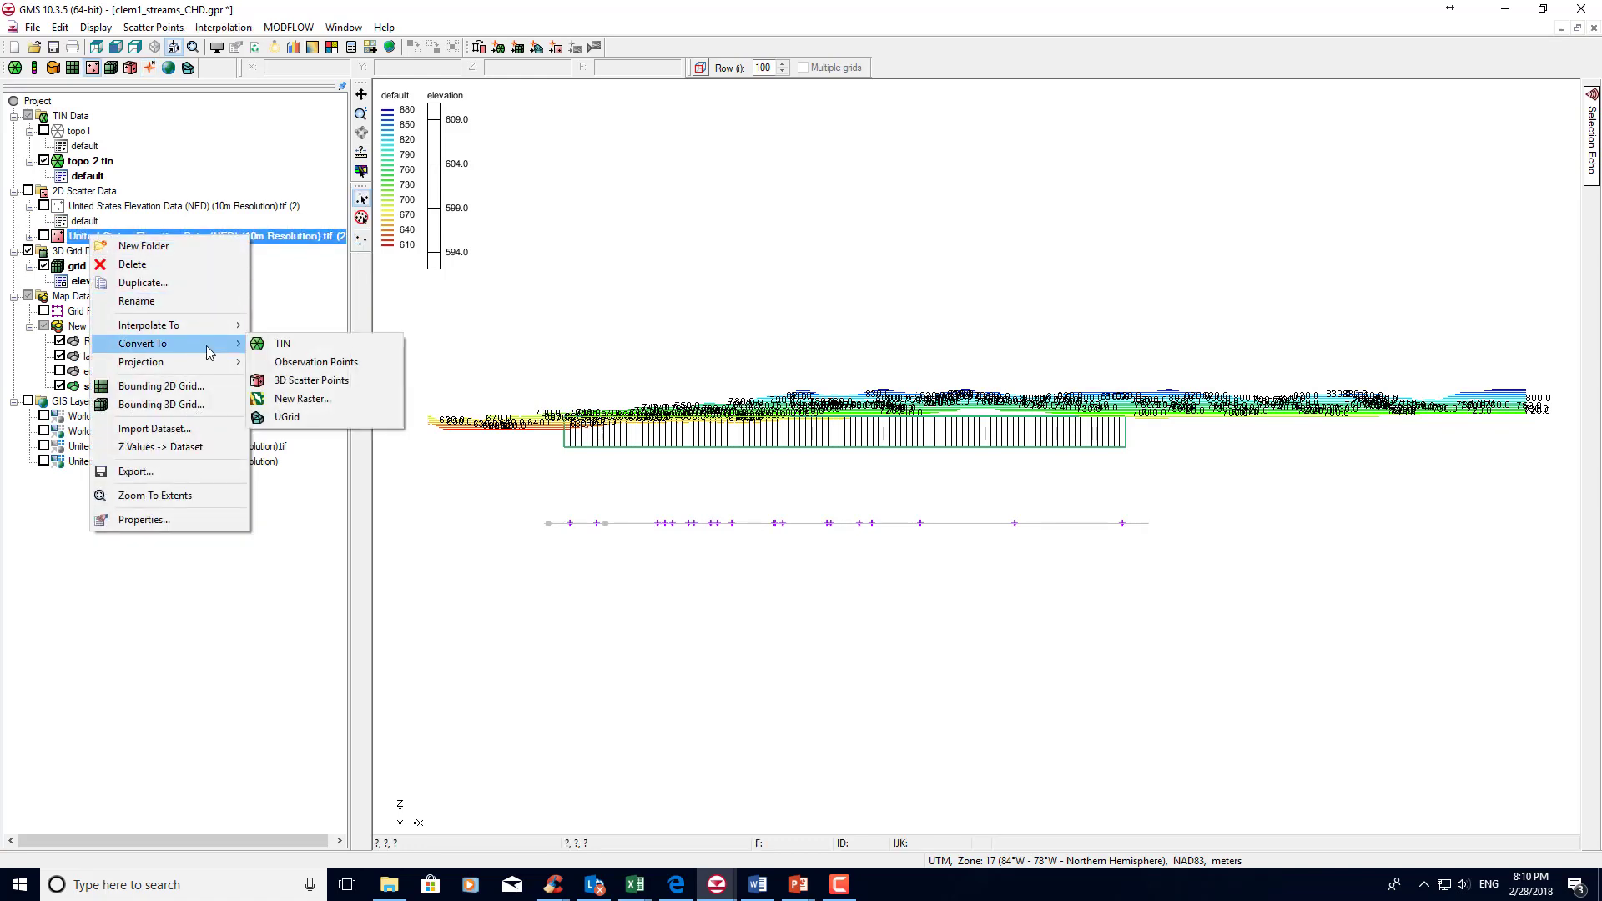
click(333, 363)
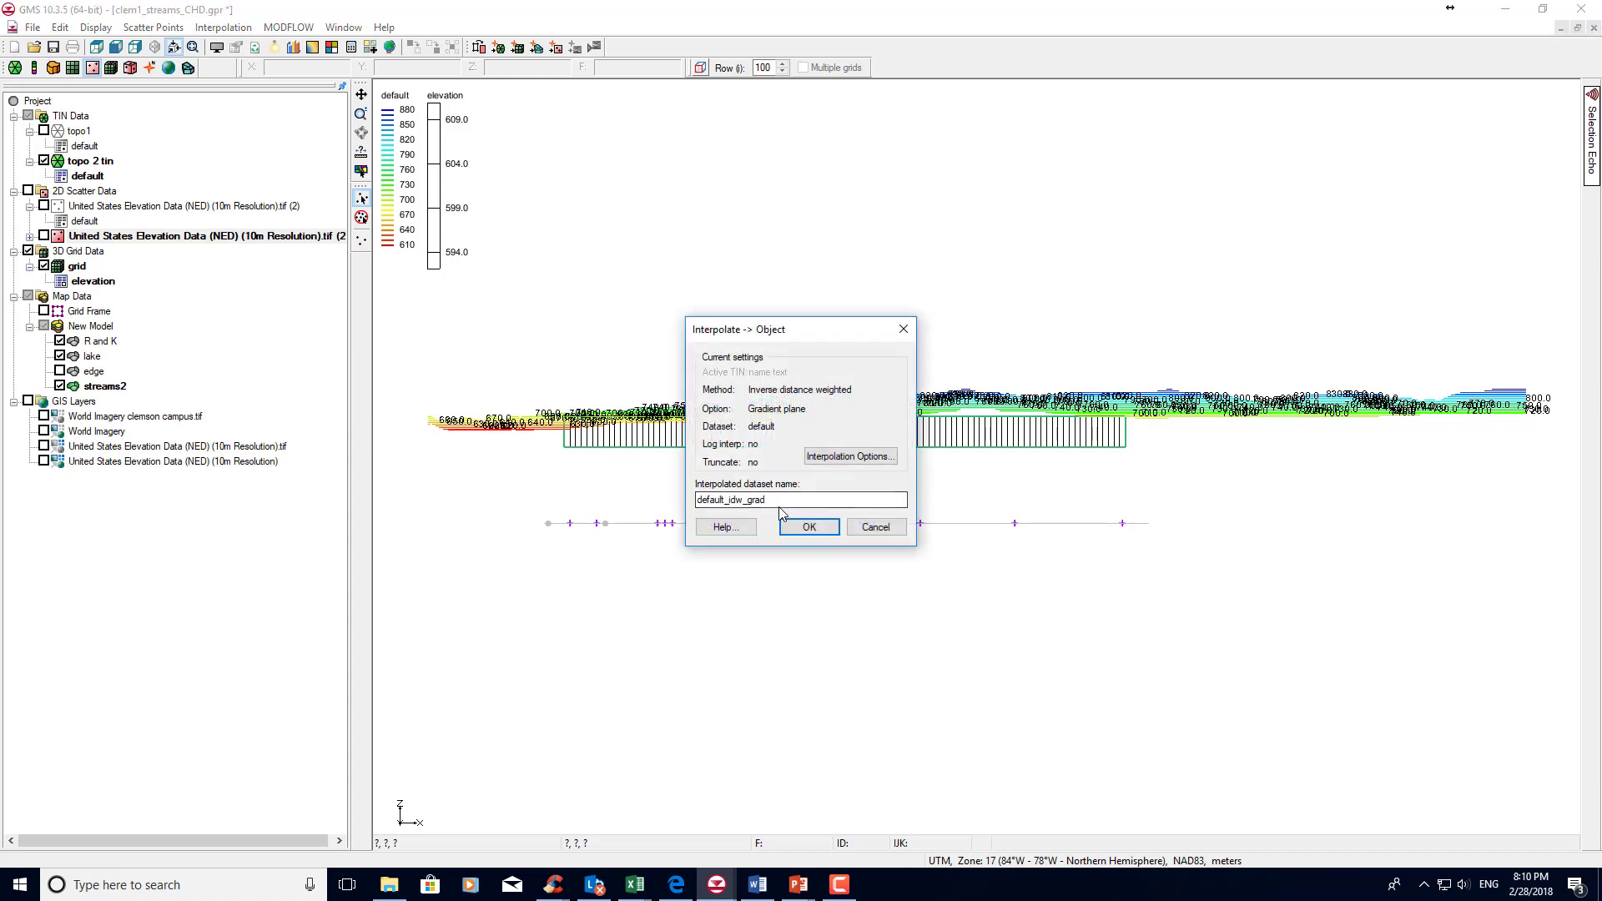
double_click(738, 501)
text(topo1)
click(817, 527)
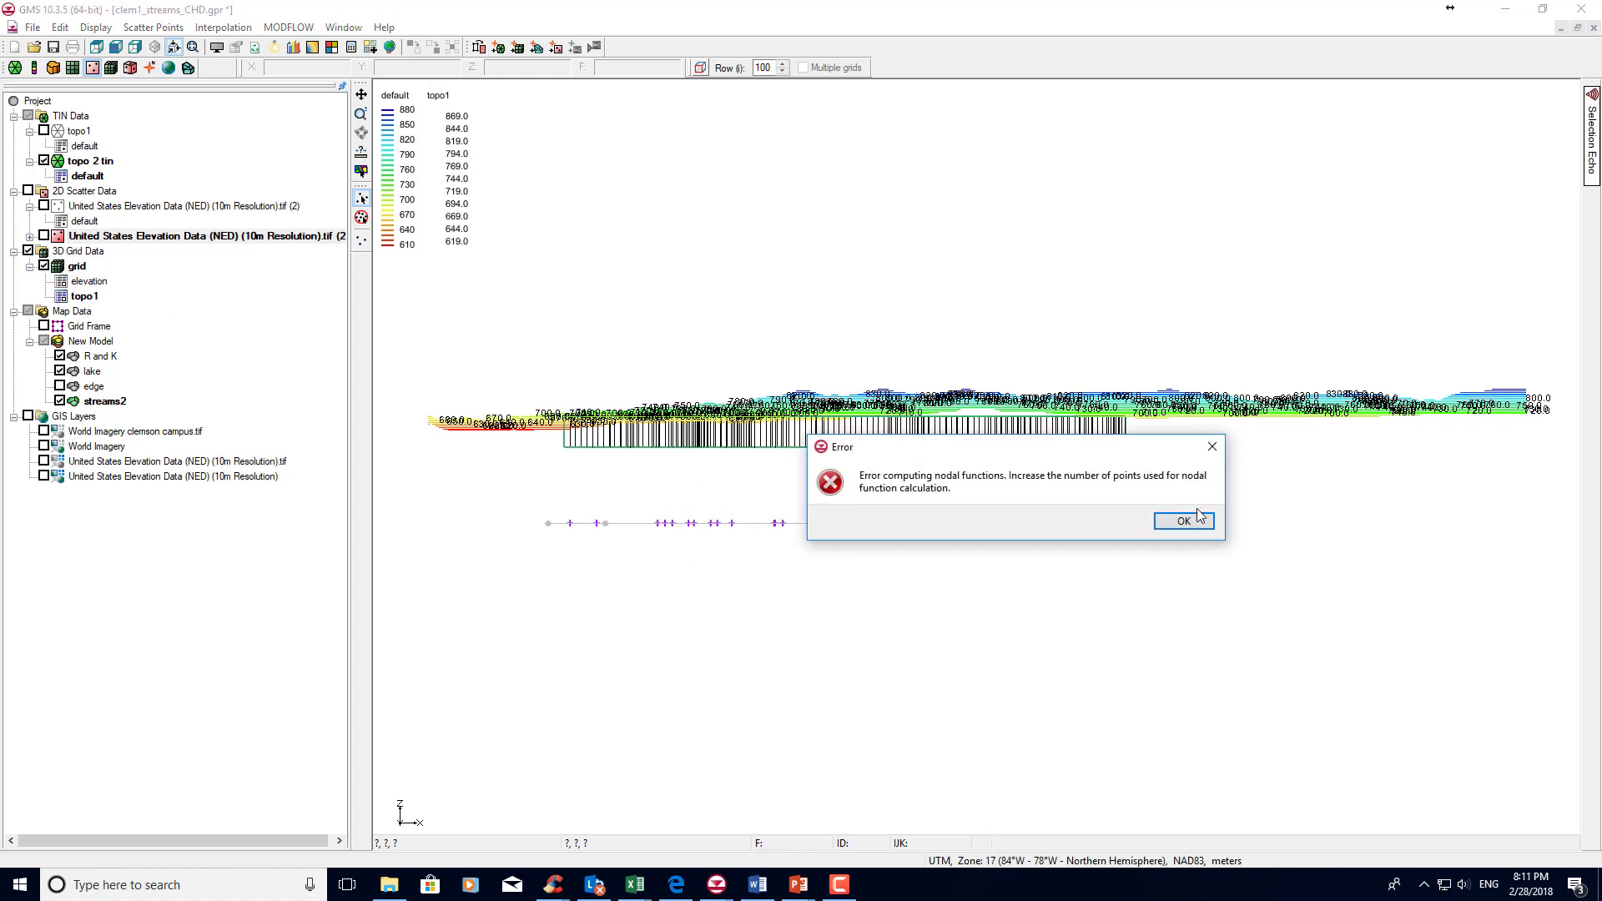
click(1198, 516)
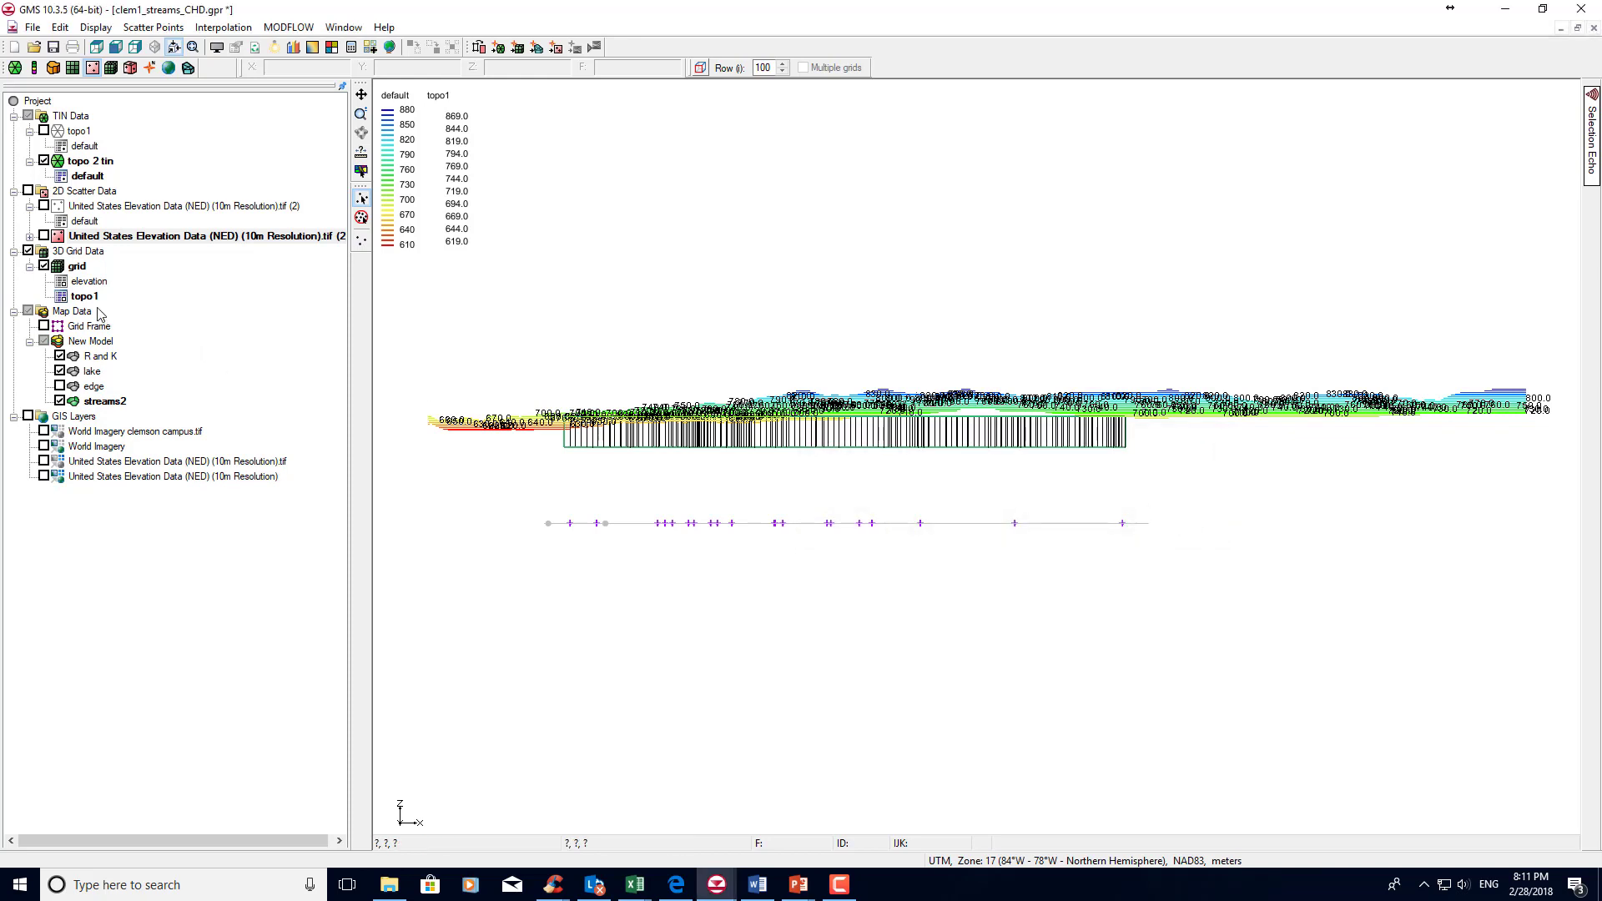
Create a new MODFLOW simulation on the grid, unlink starting heads from the grid top elevations, and assign the topo1 dataset as starting heads.
right_click(73, 268)
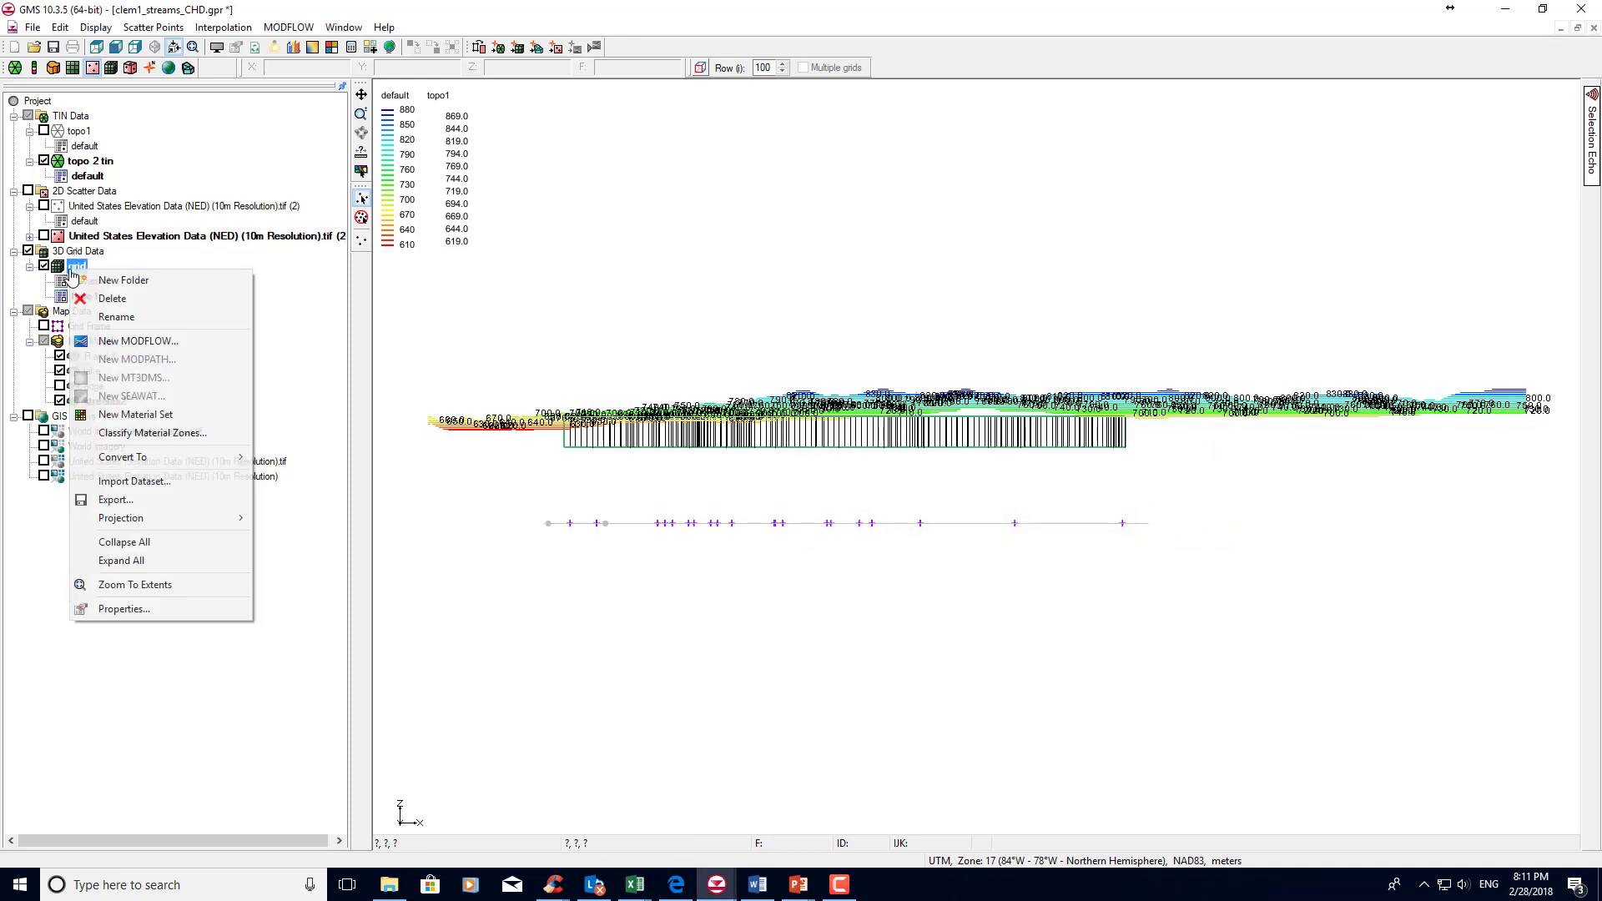
click(121, 341)
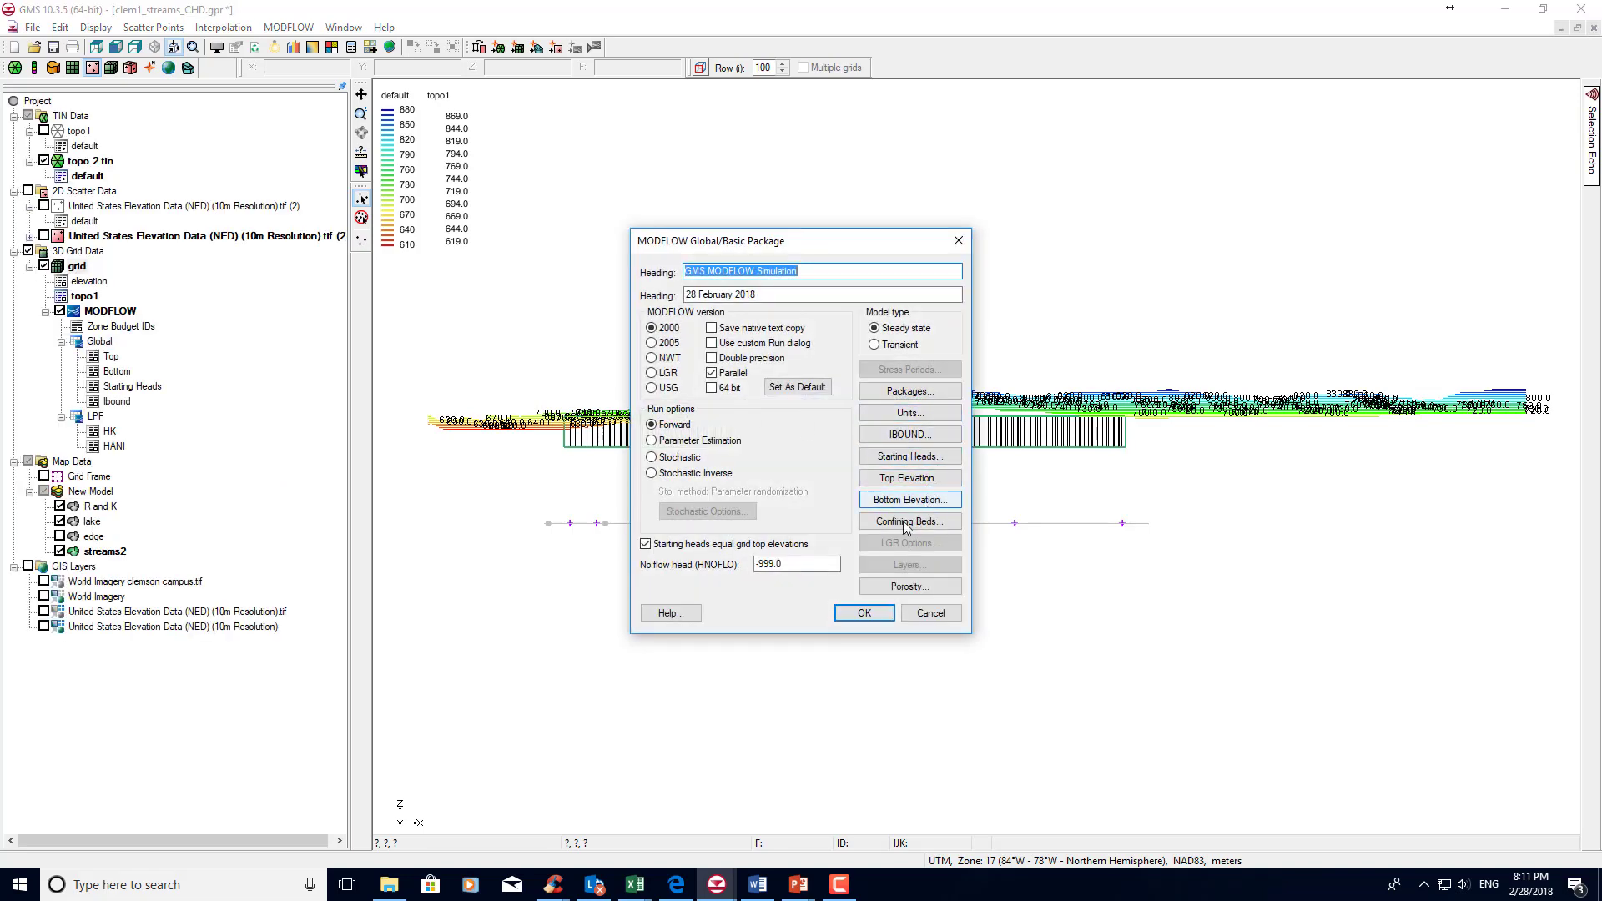
click(646, 544)
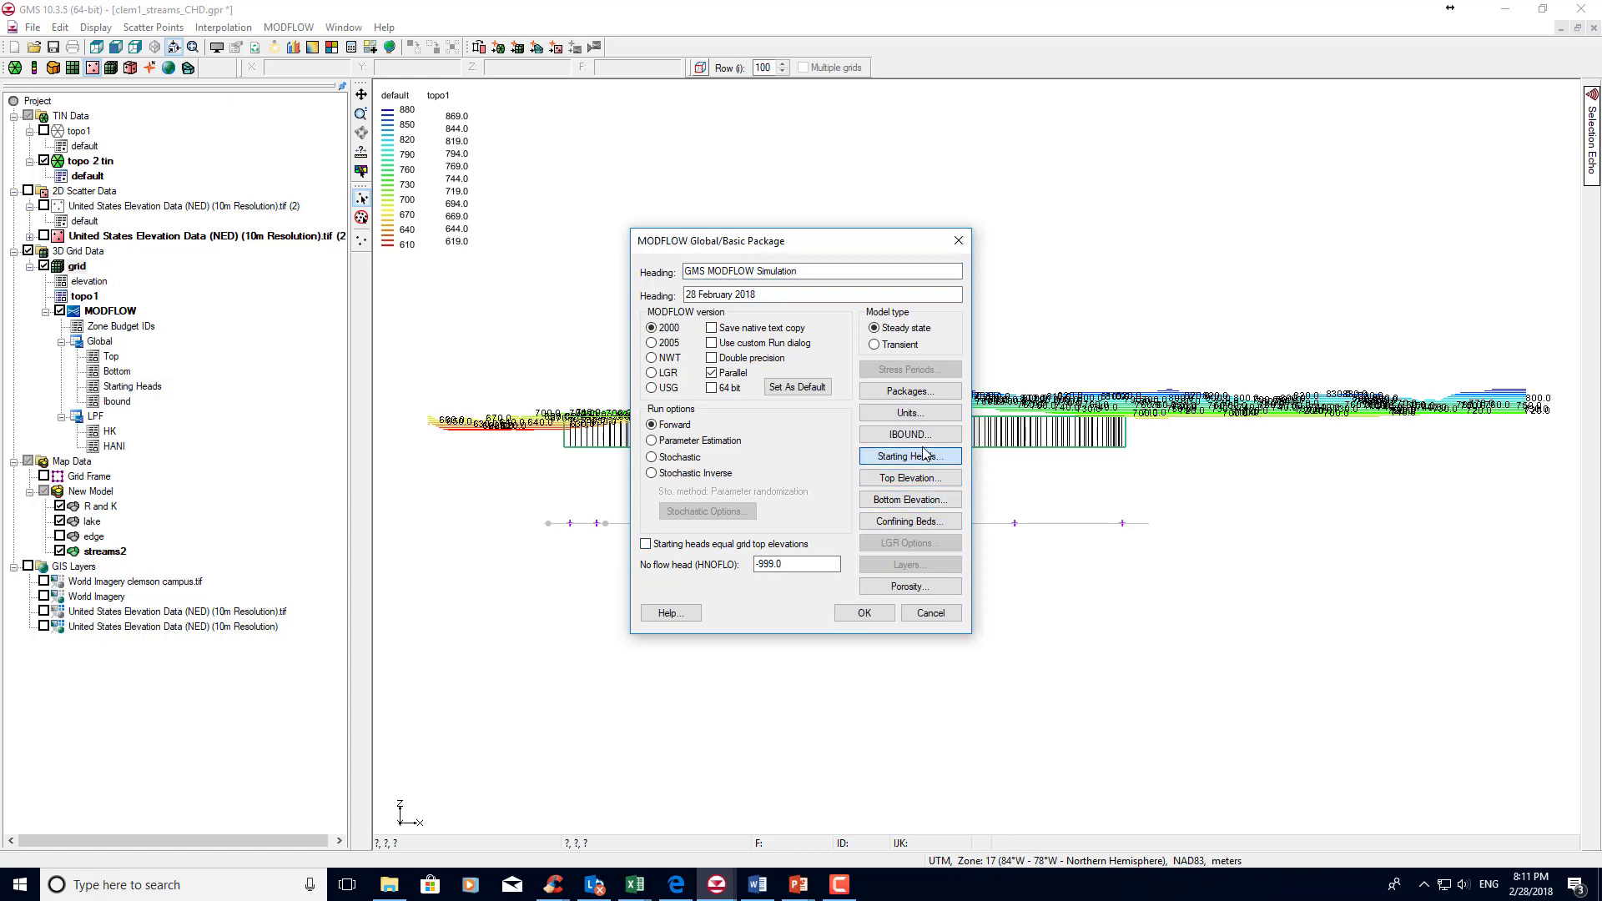
click(925, 455)
click(835, 292)
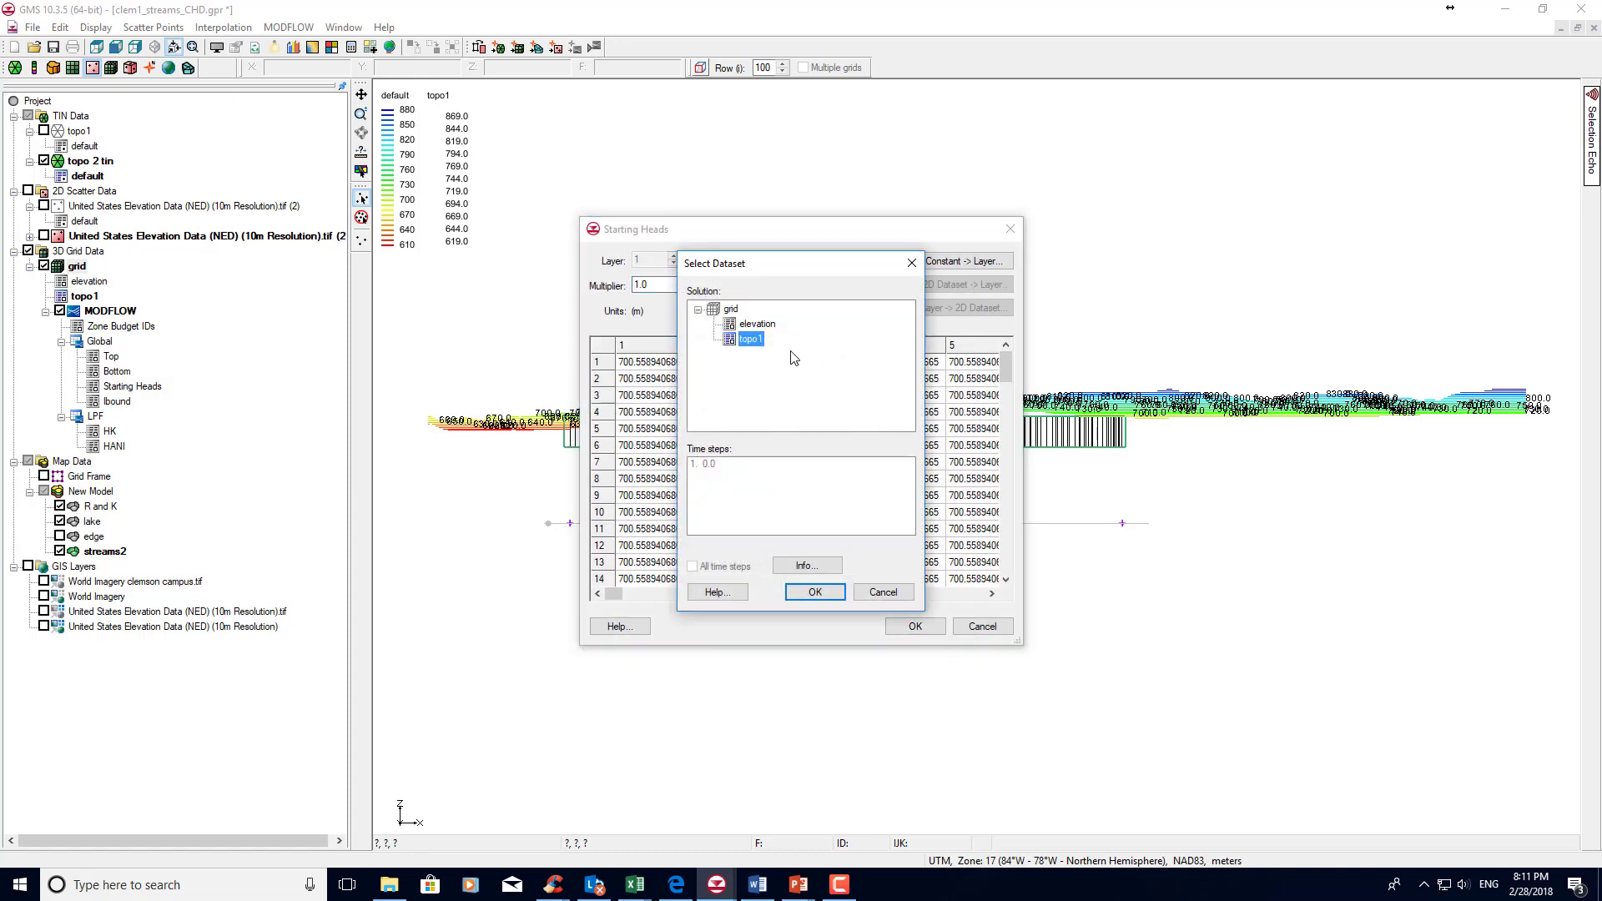
click(814, 593)
click(914, 627)
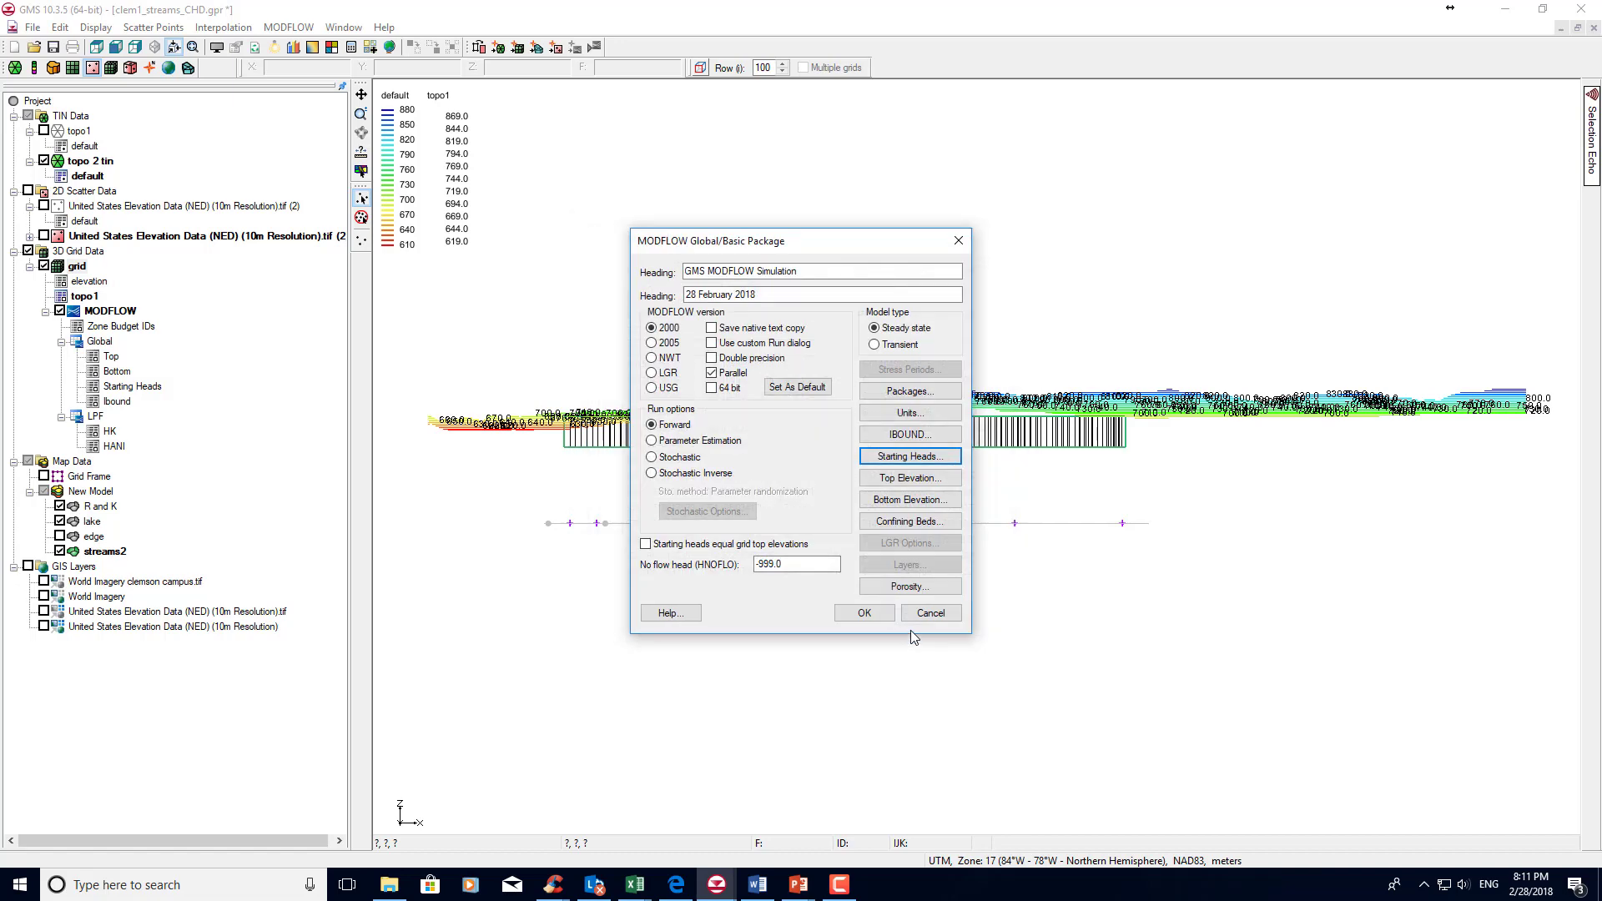
click(864, 614)
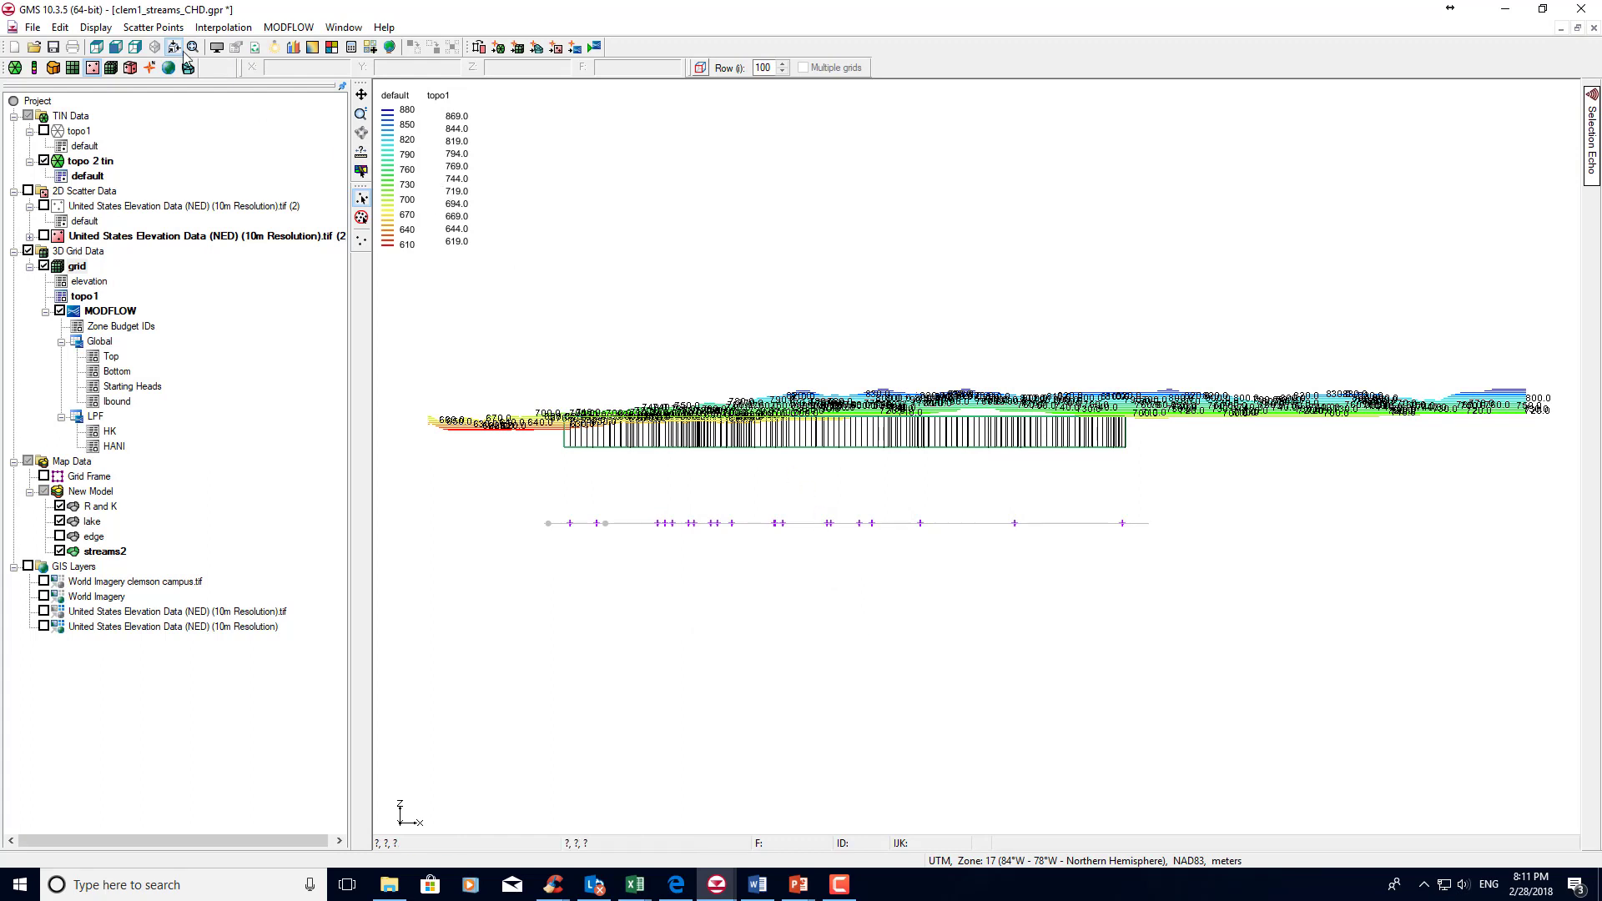
Hide the MODFLOW simulation and the 3D grid, and map all applicable coverages to the MODFLOW model.
click(96, 48)
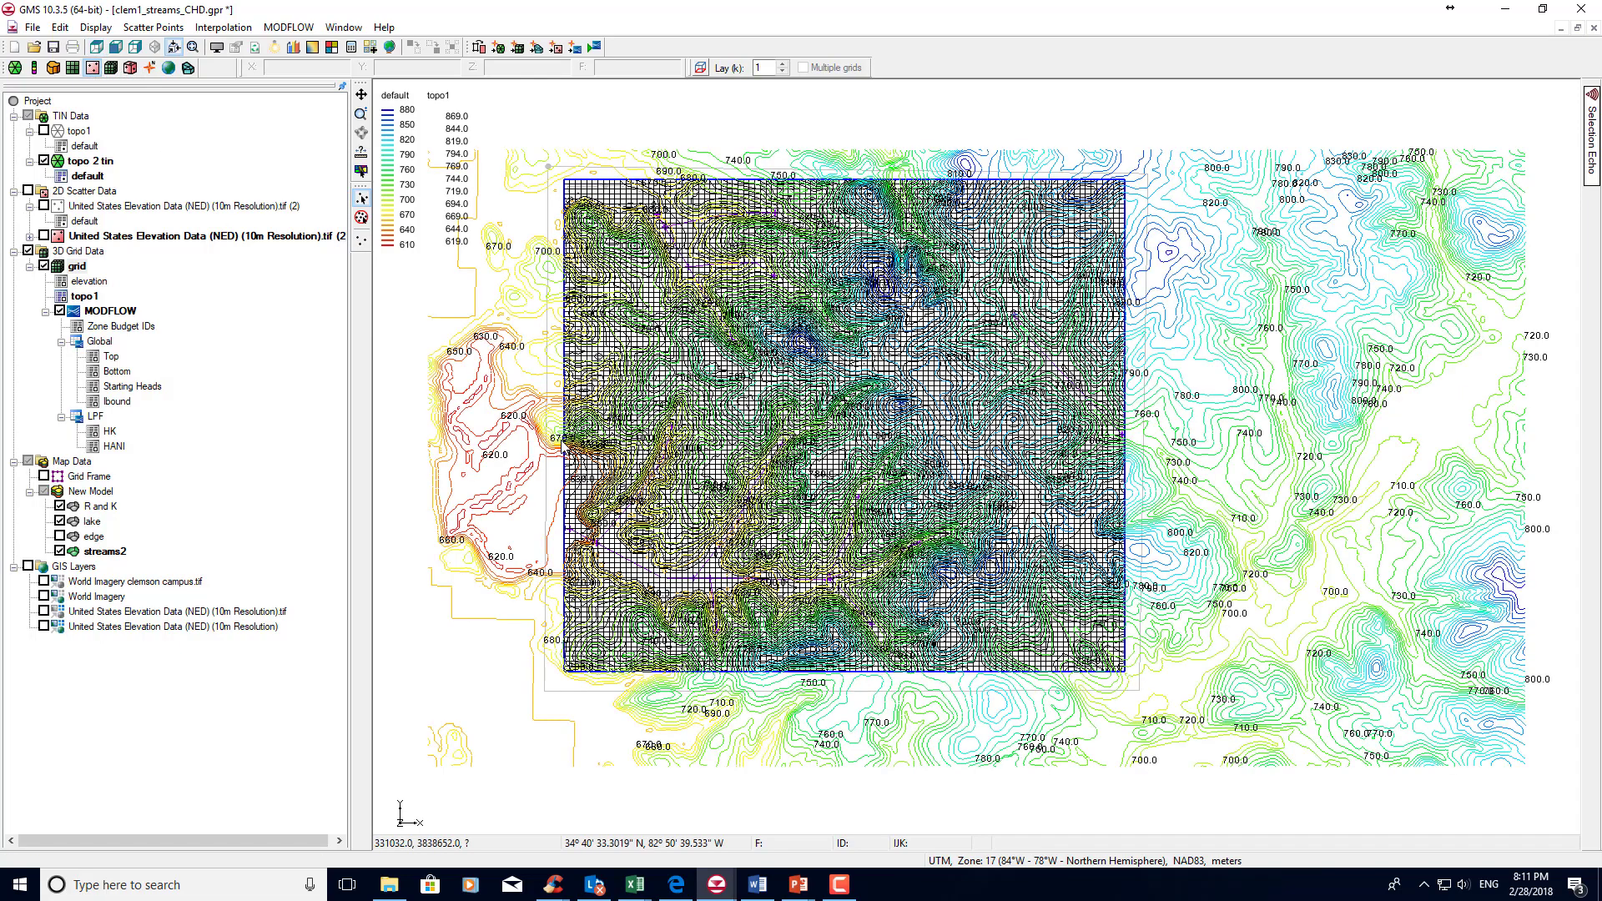
click(59, 310)
click(44, 267)
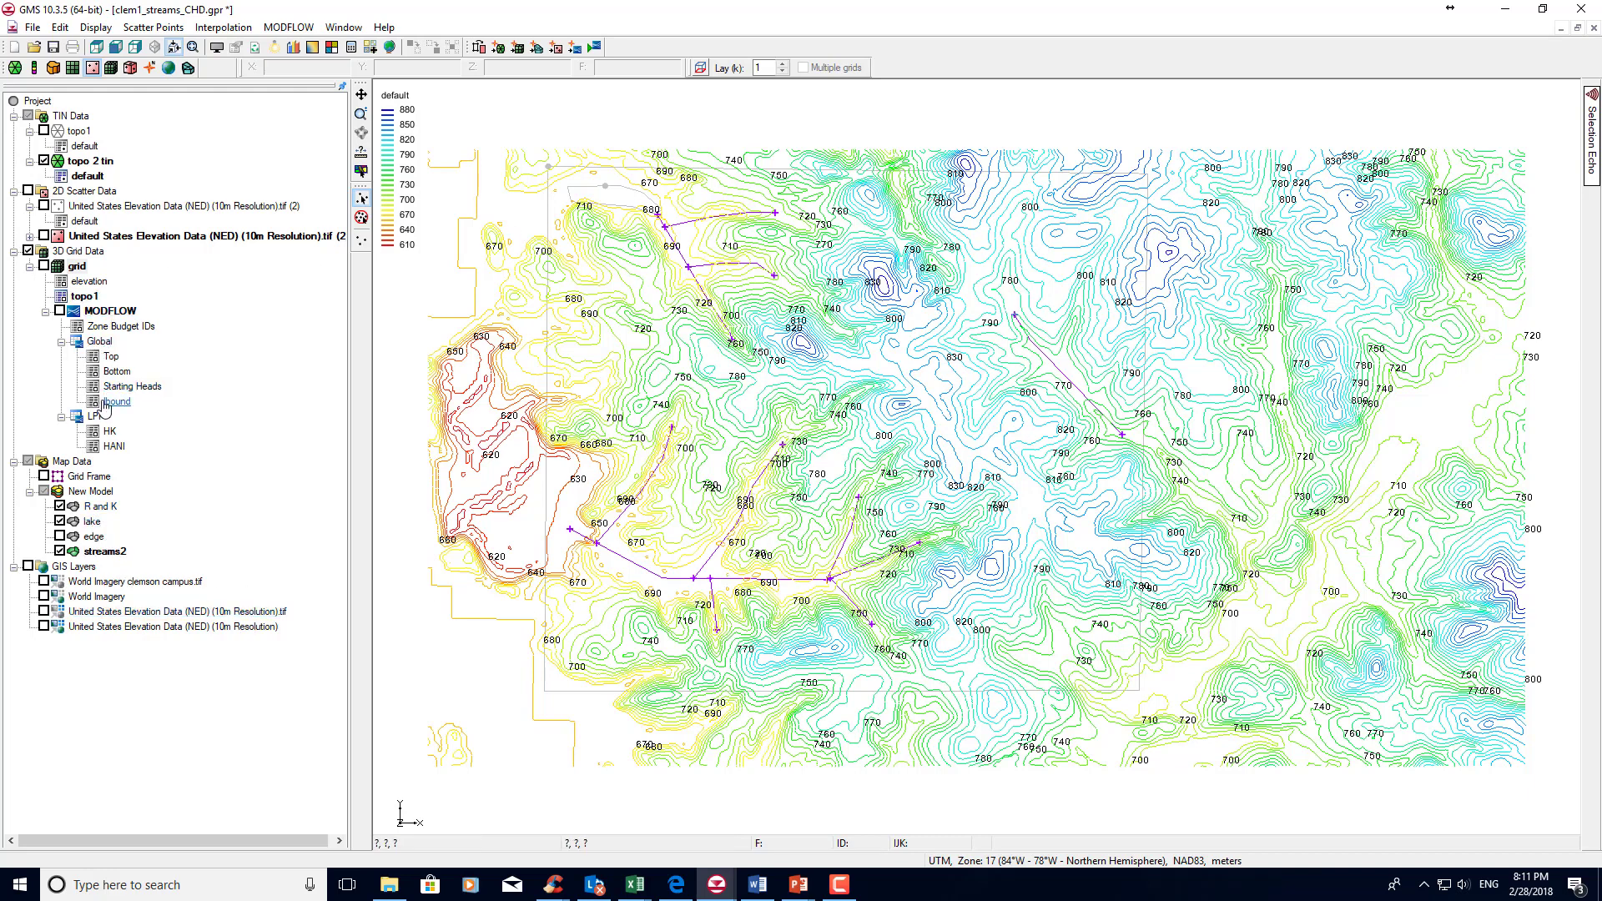
click(575, 47)
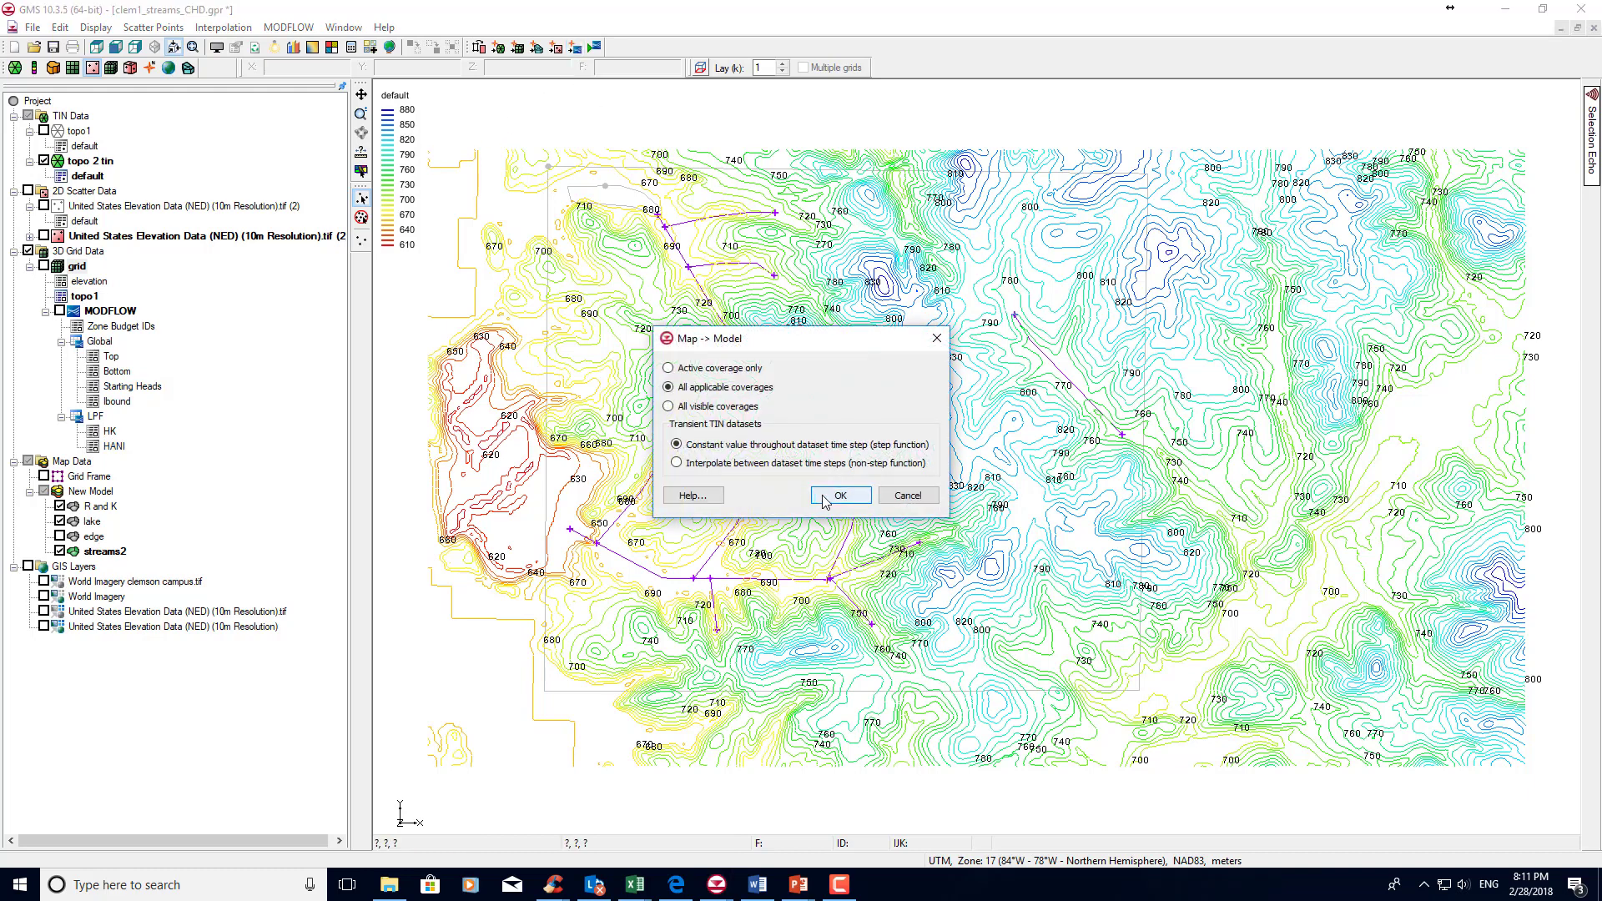
click(840, 496)
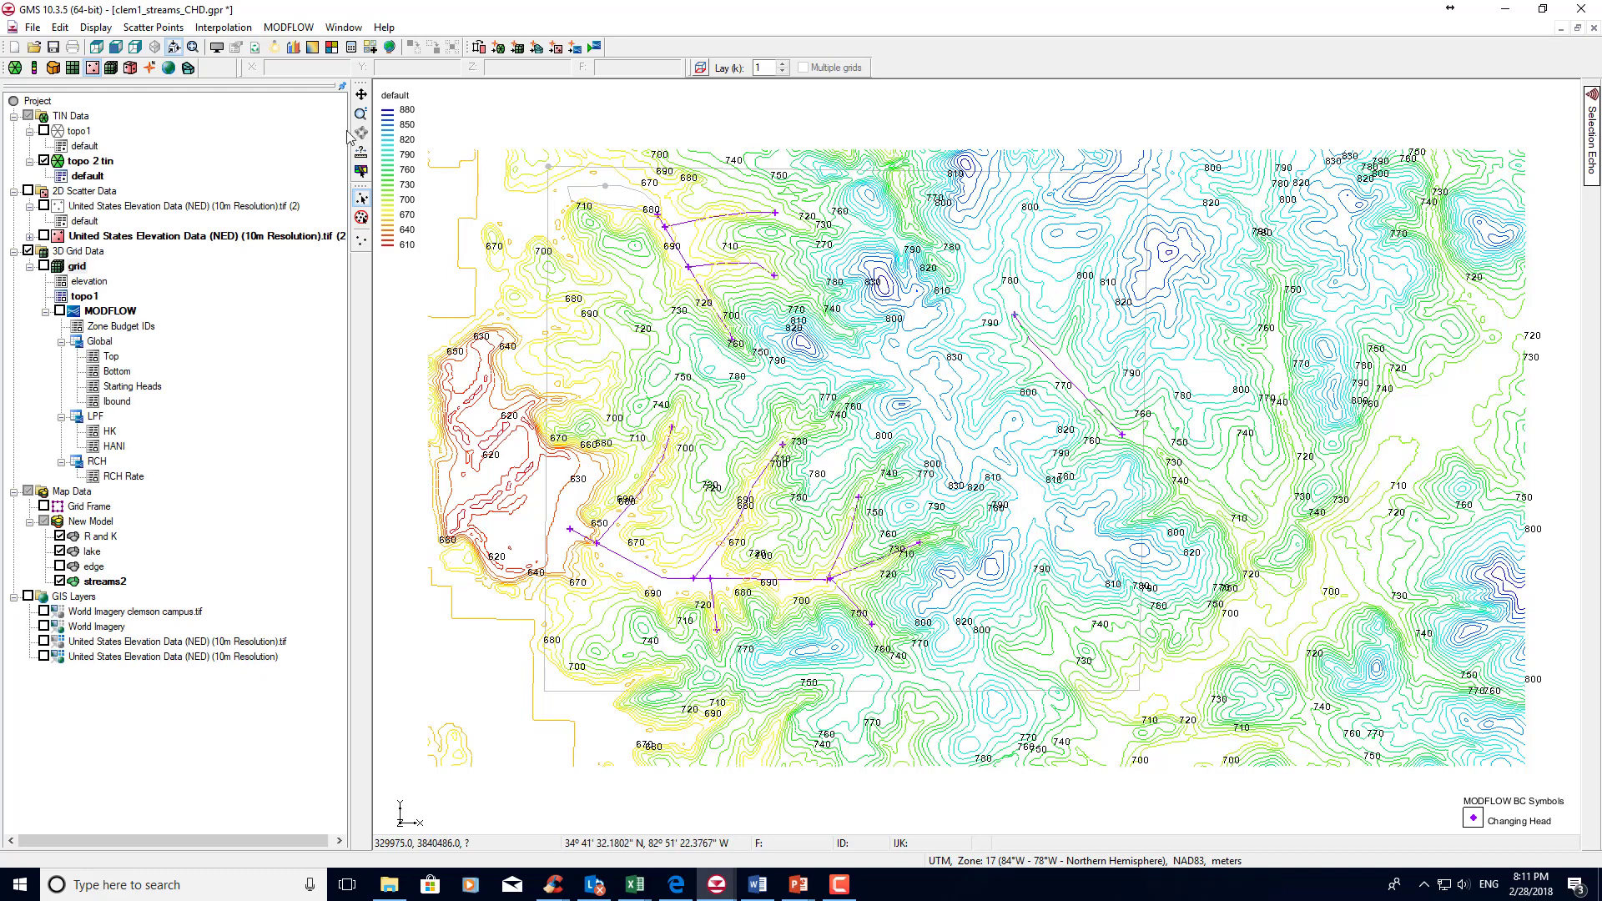
Turn off the display of cell edges for the 3D grid.
click(95, 28)
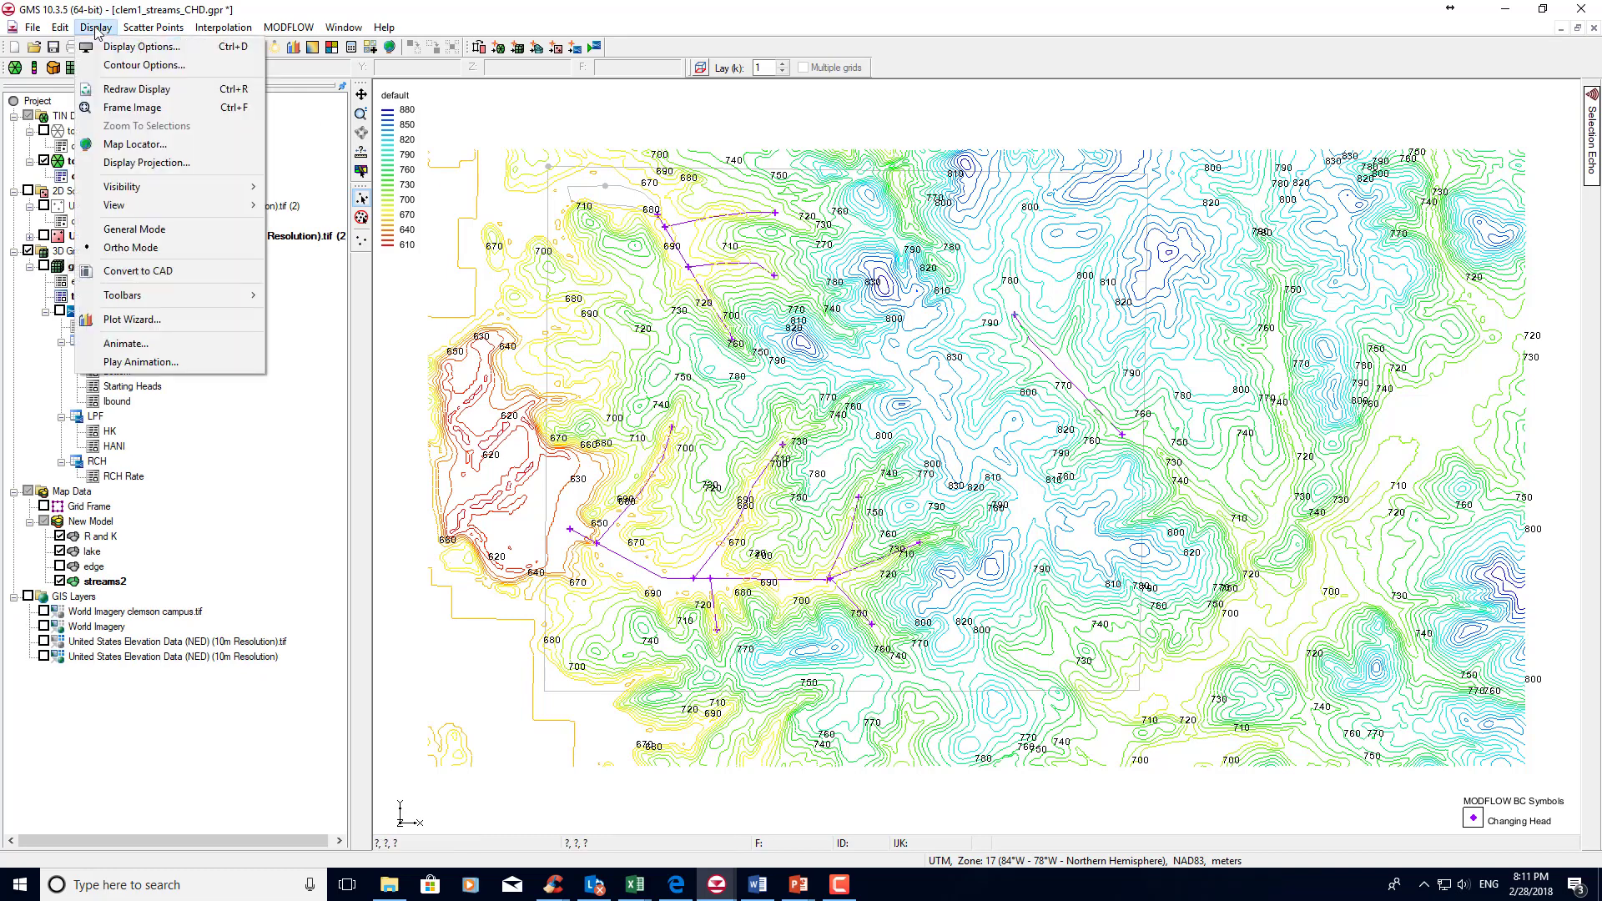
click(104, 47)
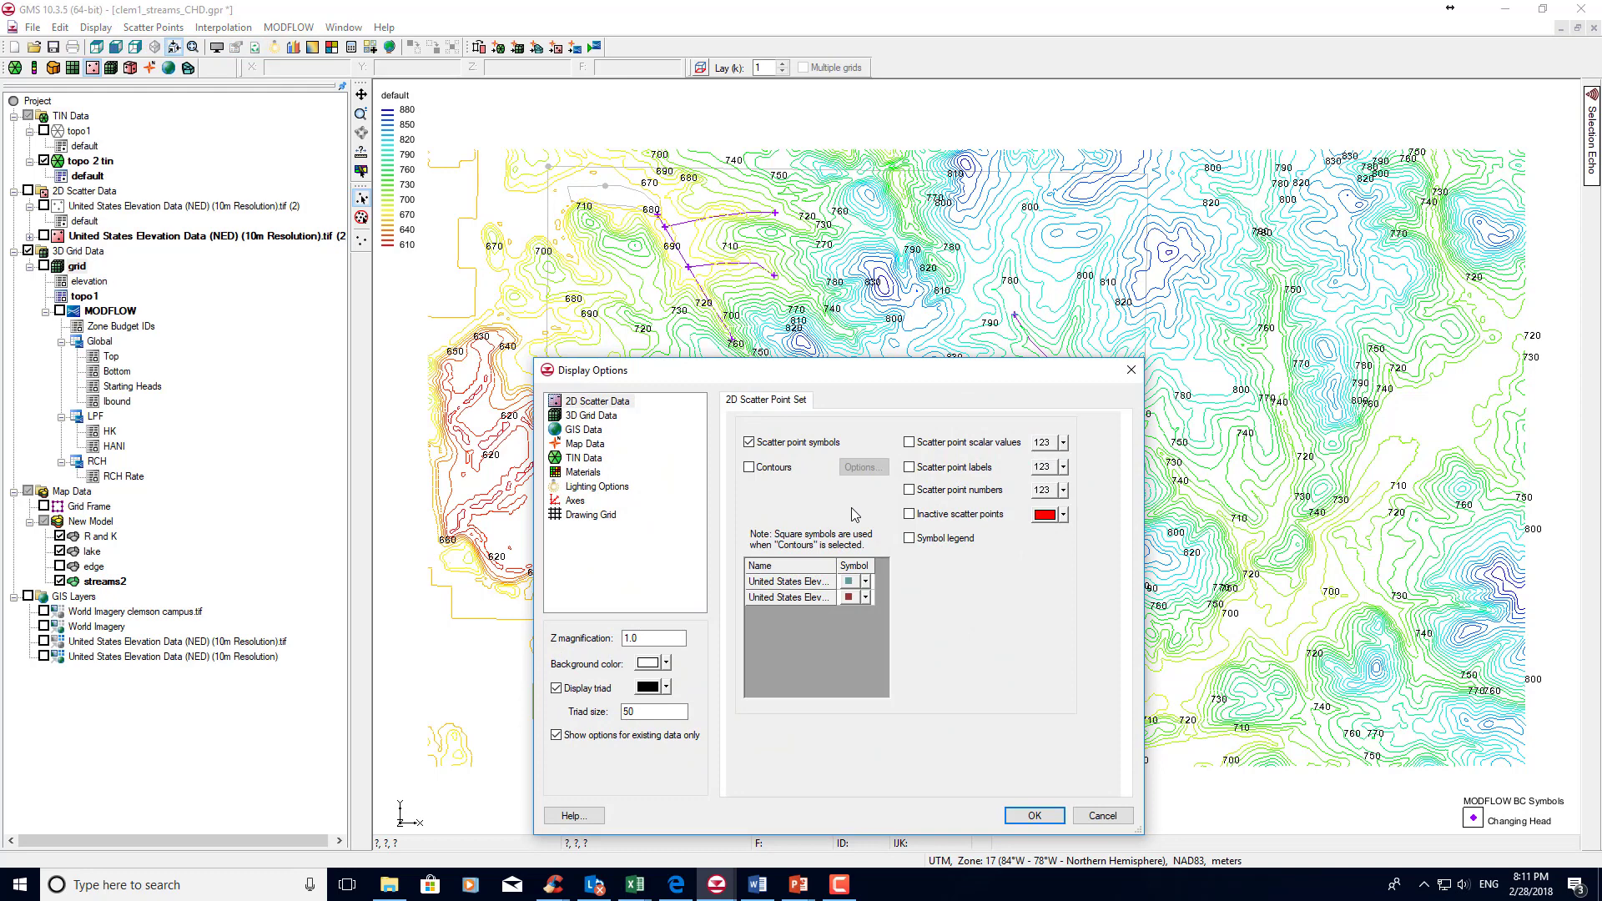
click(617, 420)
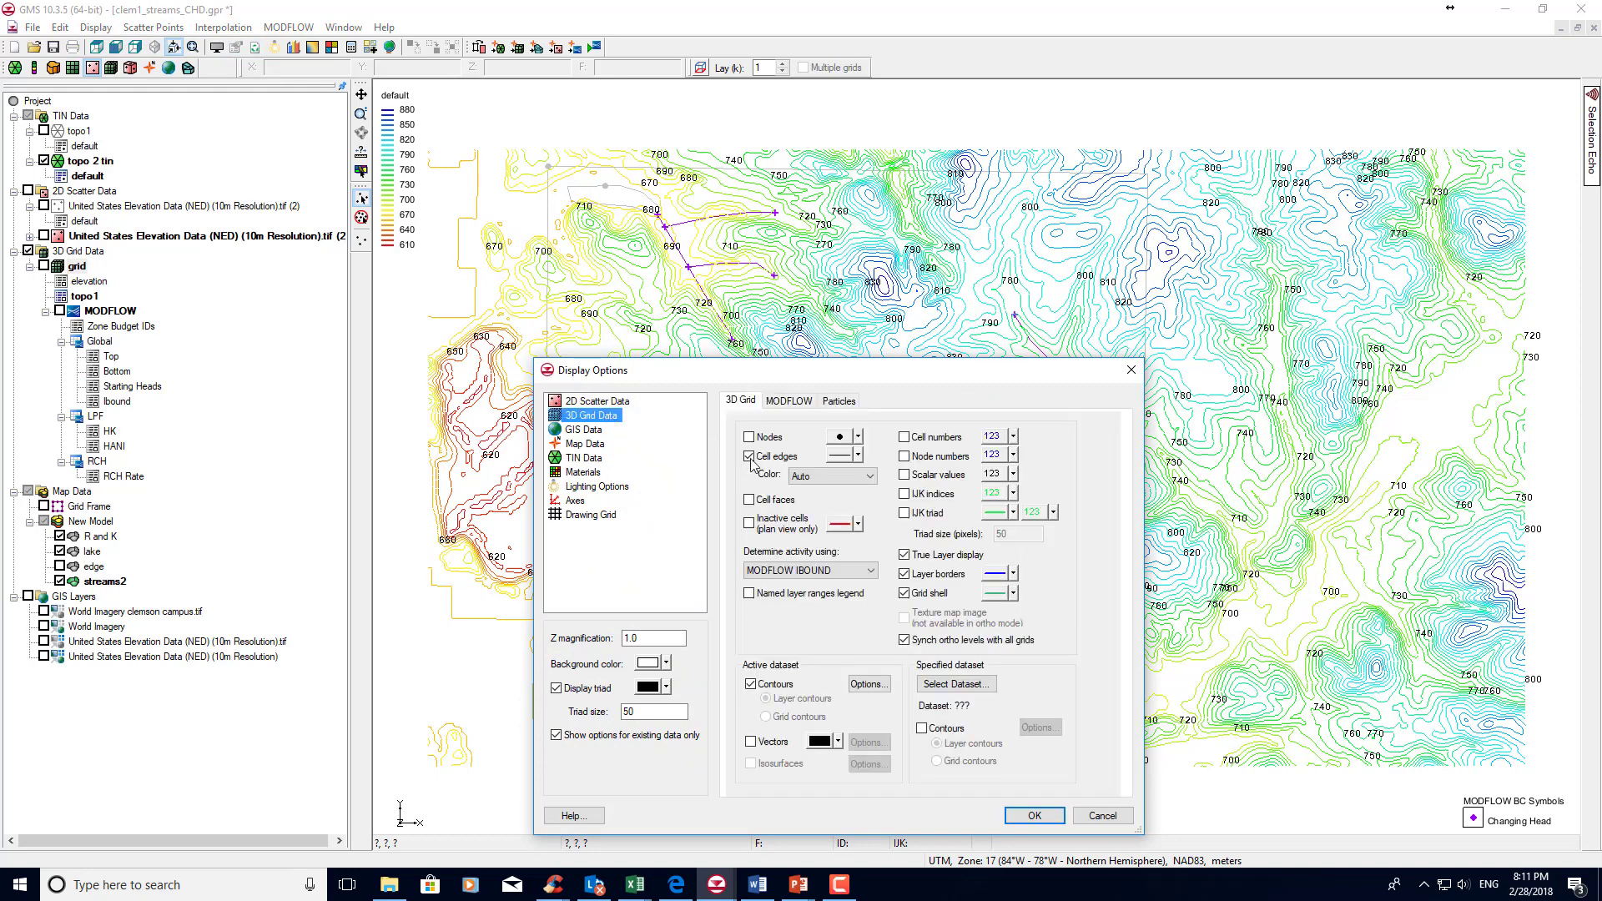
click(795, 466)
click(1053, 821)
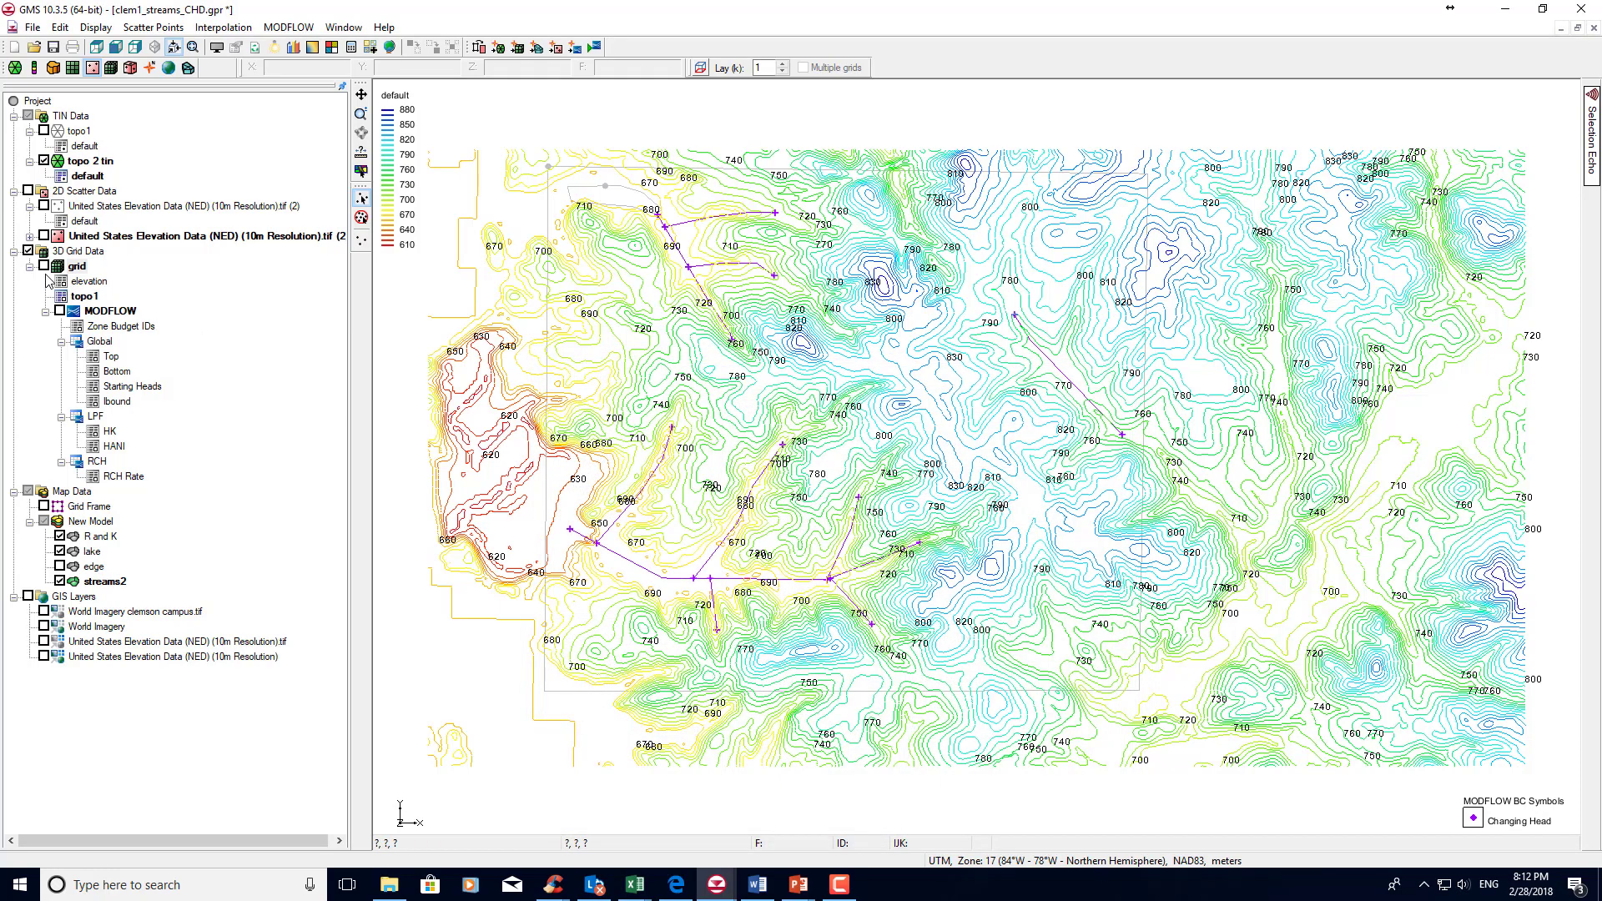
Display the 3D grid and its MODFLOW simulation, and hide the topo 2 tin contours.
click(43, 265)
click(59, 311)
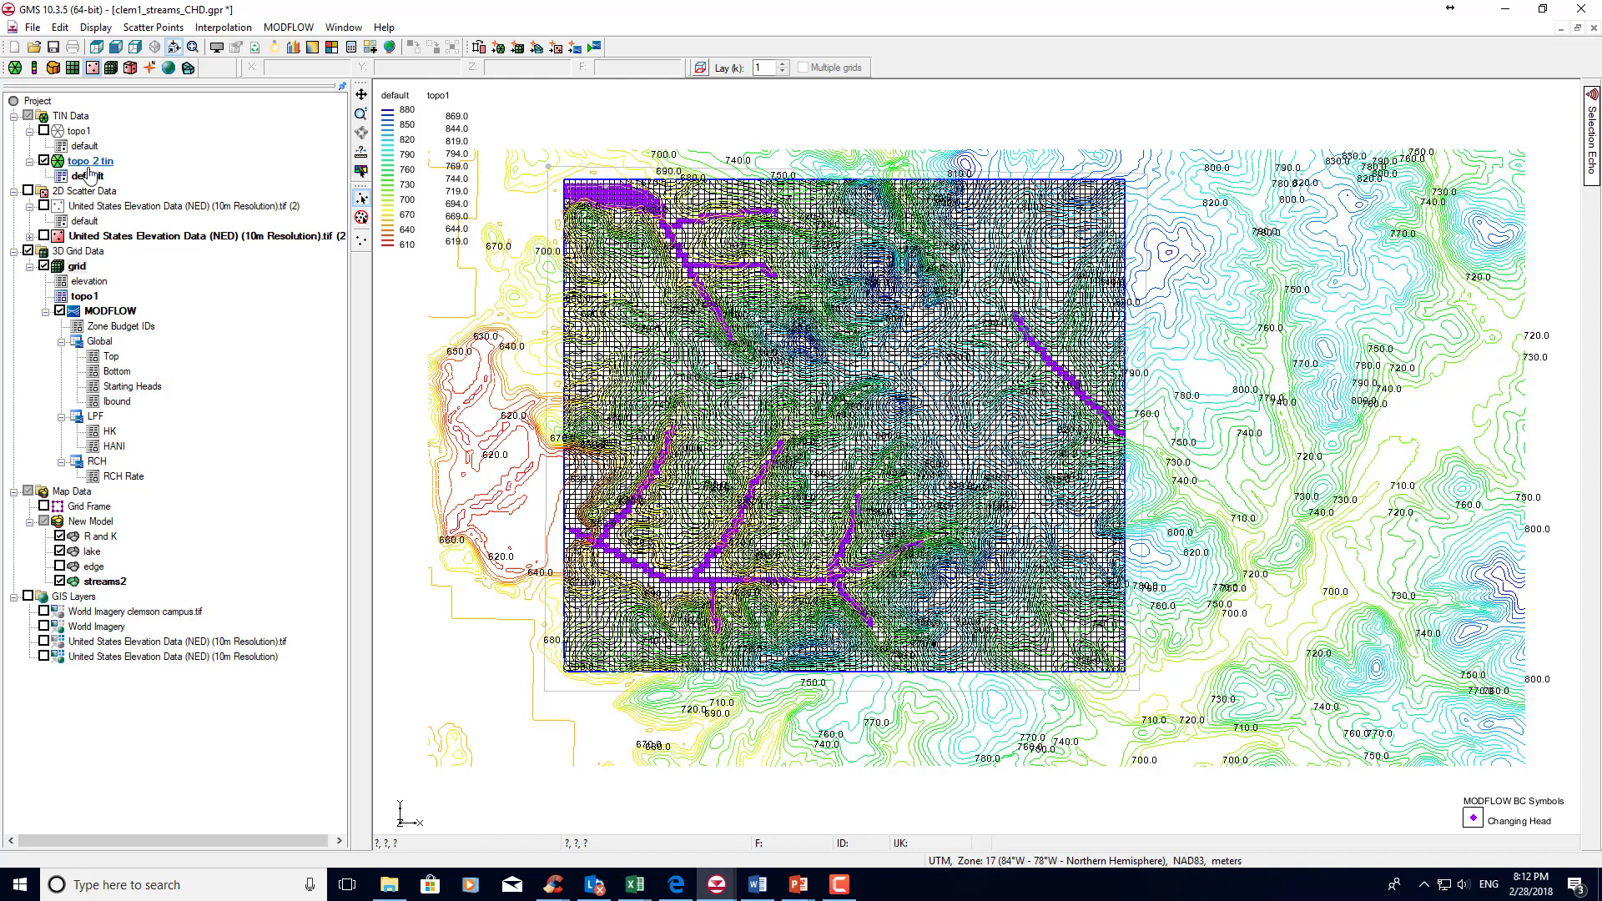
click(45, 160)
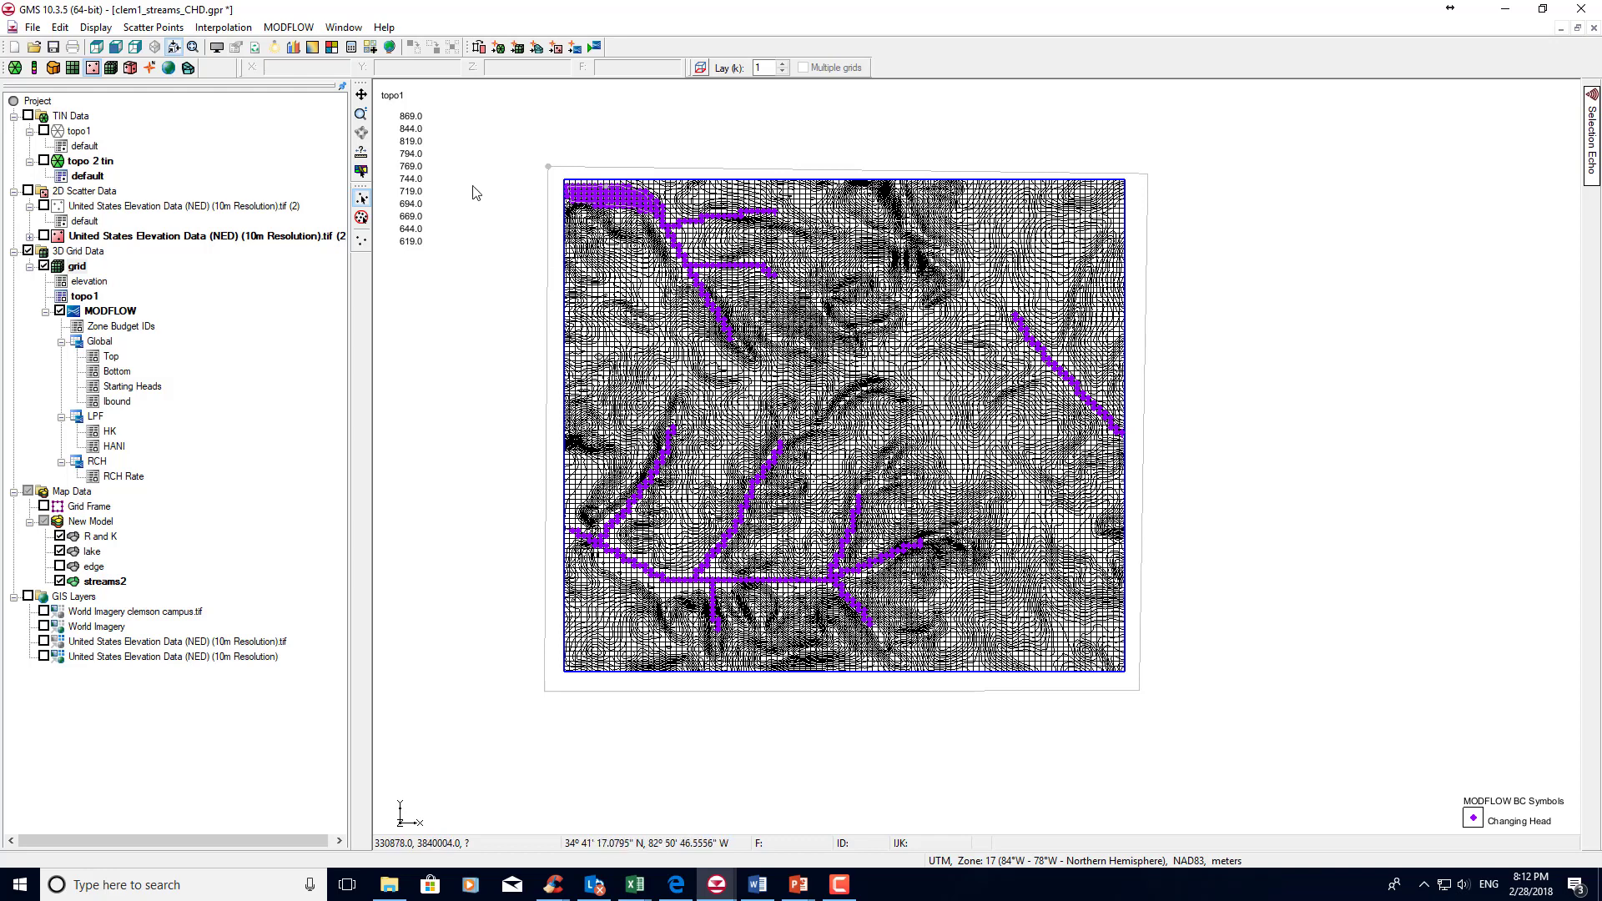
Run the model checker on the MODFLOW simulation and close it.
click(284, 28)
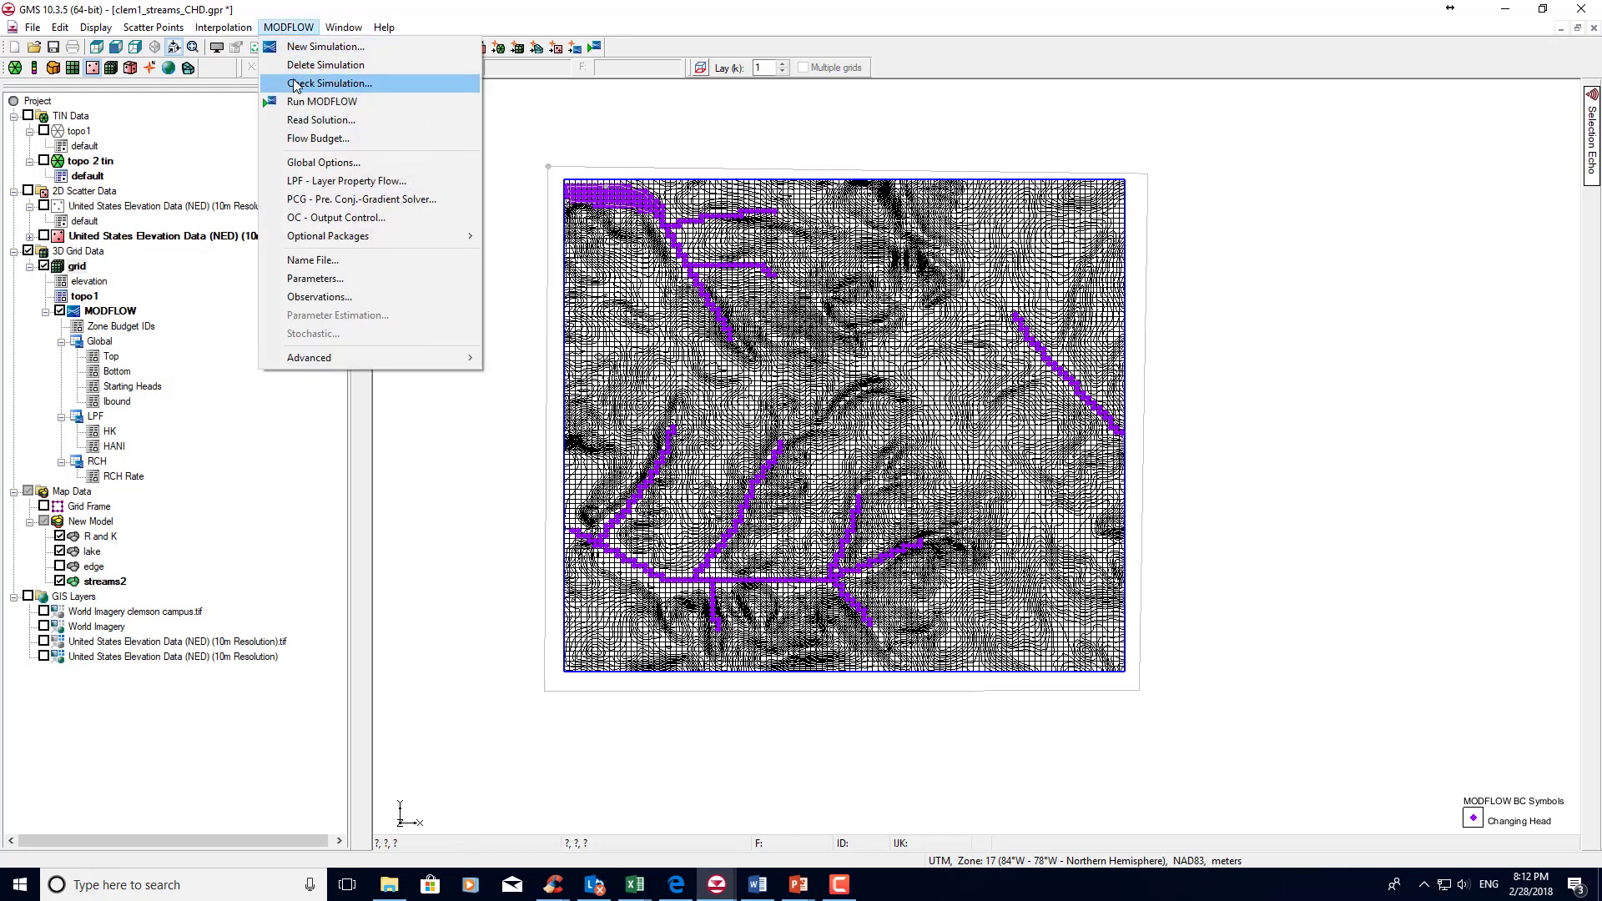
click(294, 84)
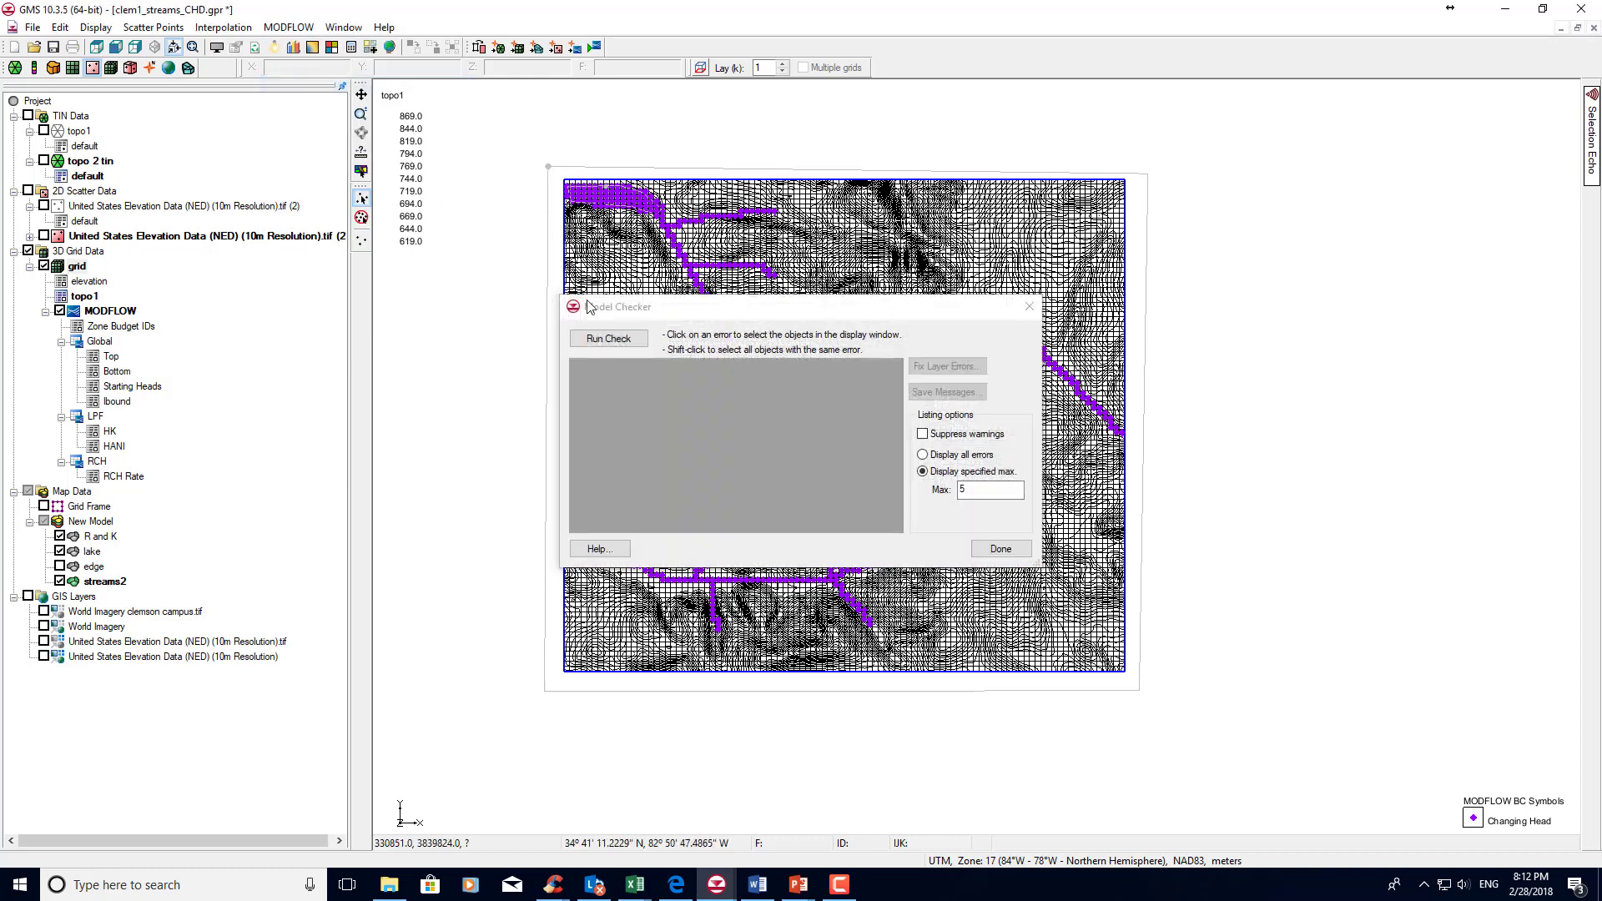
click(609, 338)
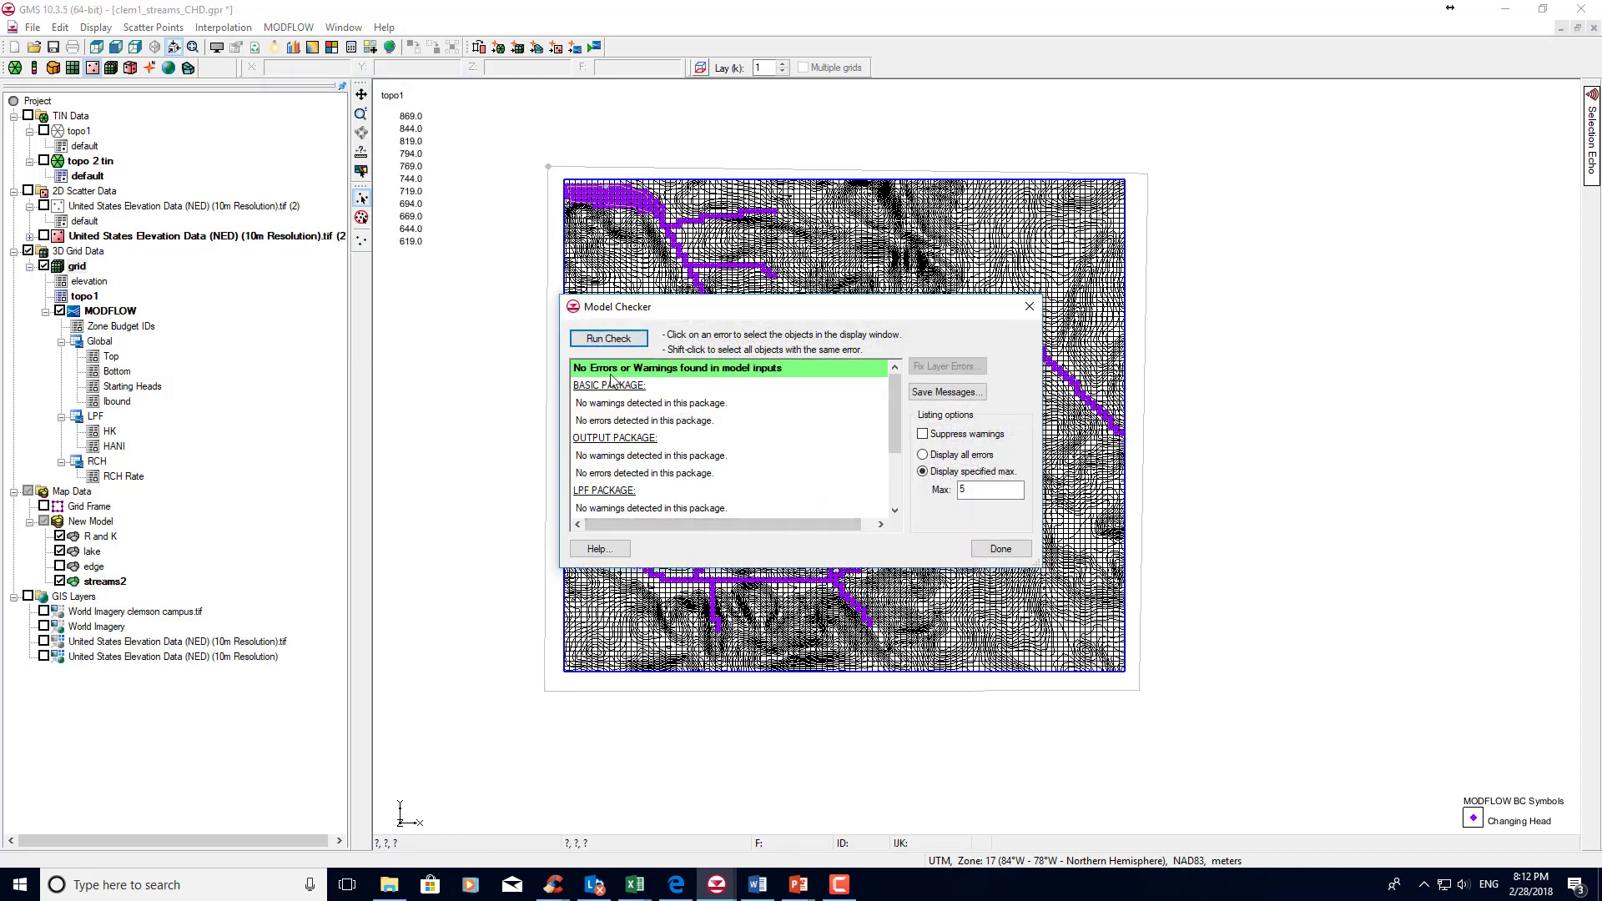
click(998, 551)
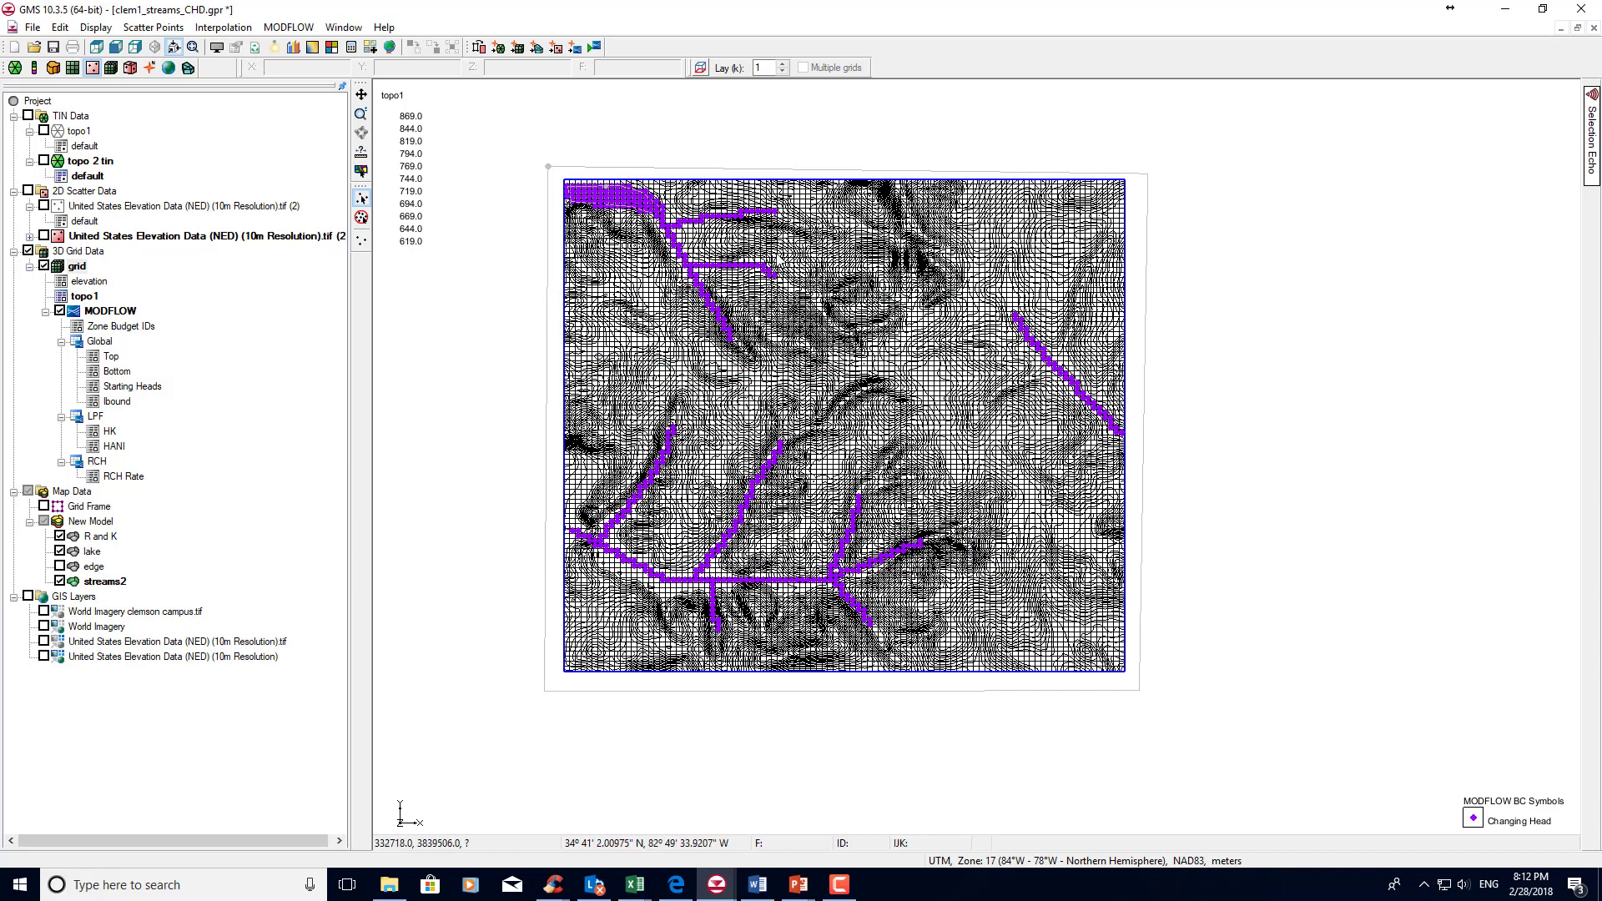
Save the project, run MODFLOW, and read in the solution with contours turned on.
click(595, 47)
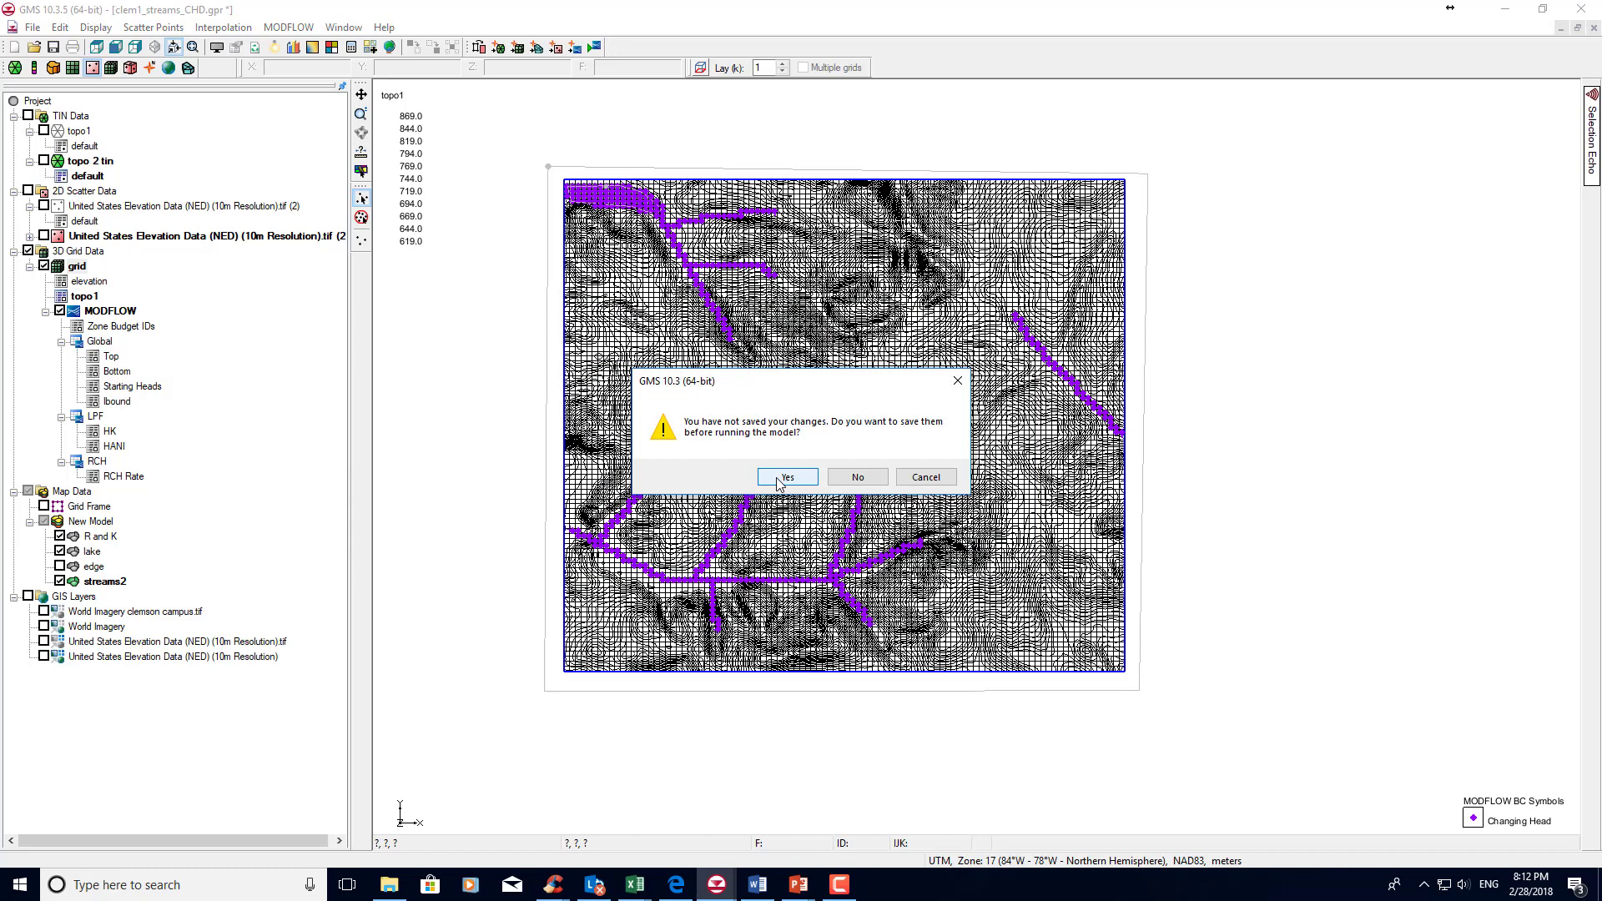
click(777, 480)
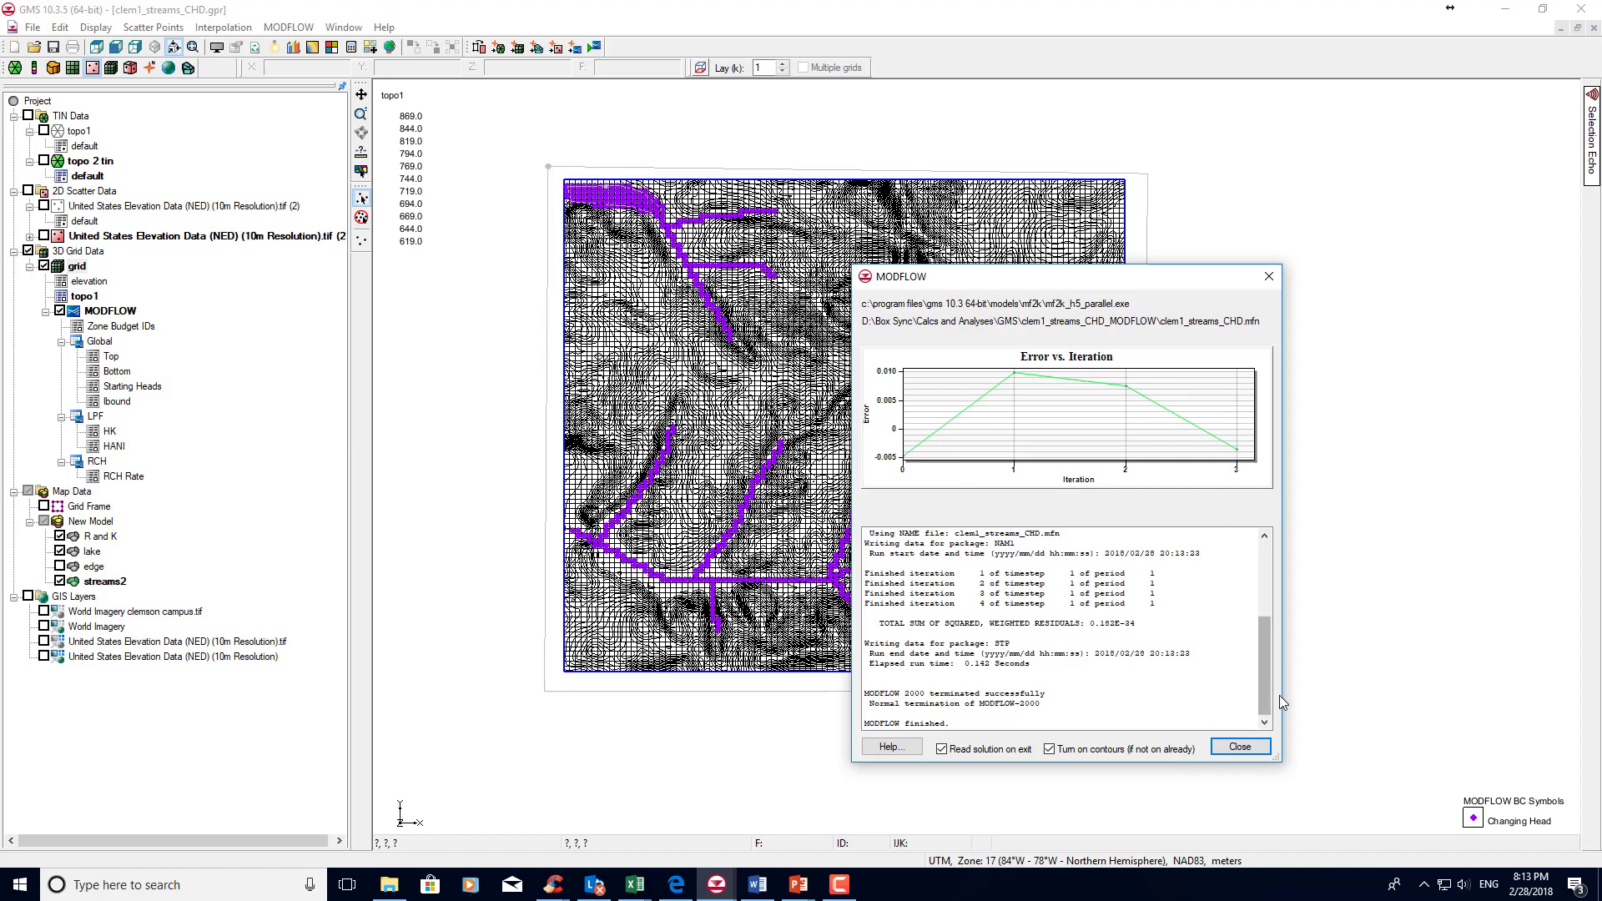
click(1242, 747)
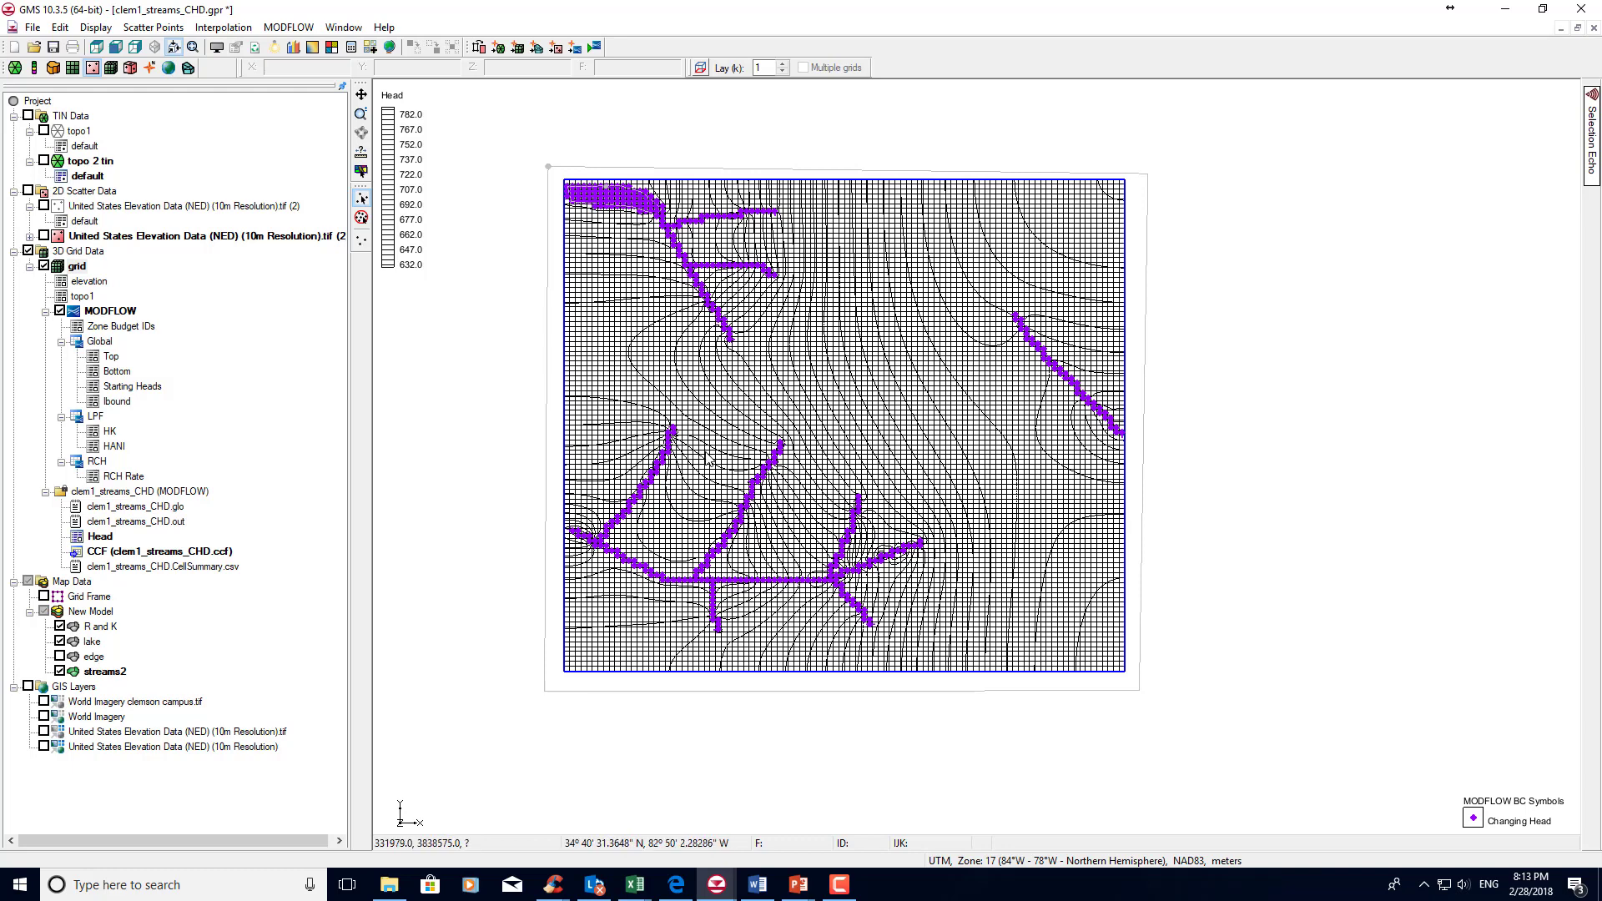
Examine the head contours around the southern streams, selecting the two points at the north end of the westernmost stream arc.
click(363, 115)
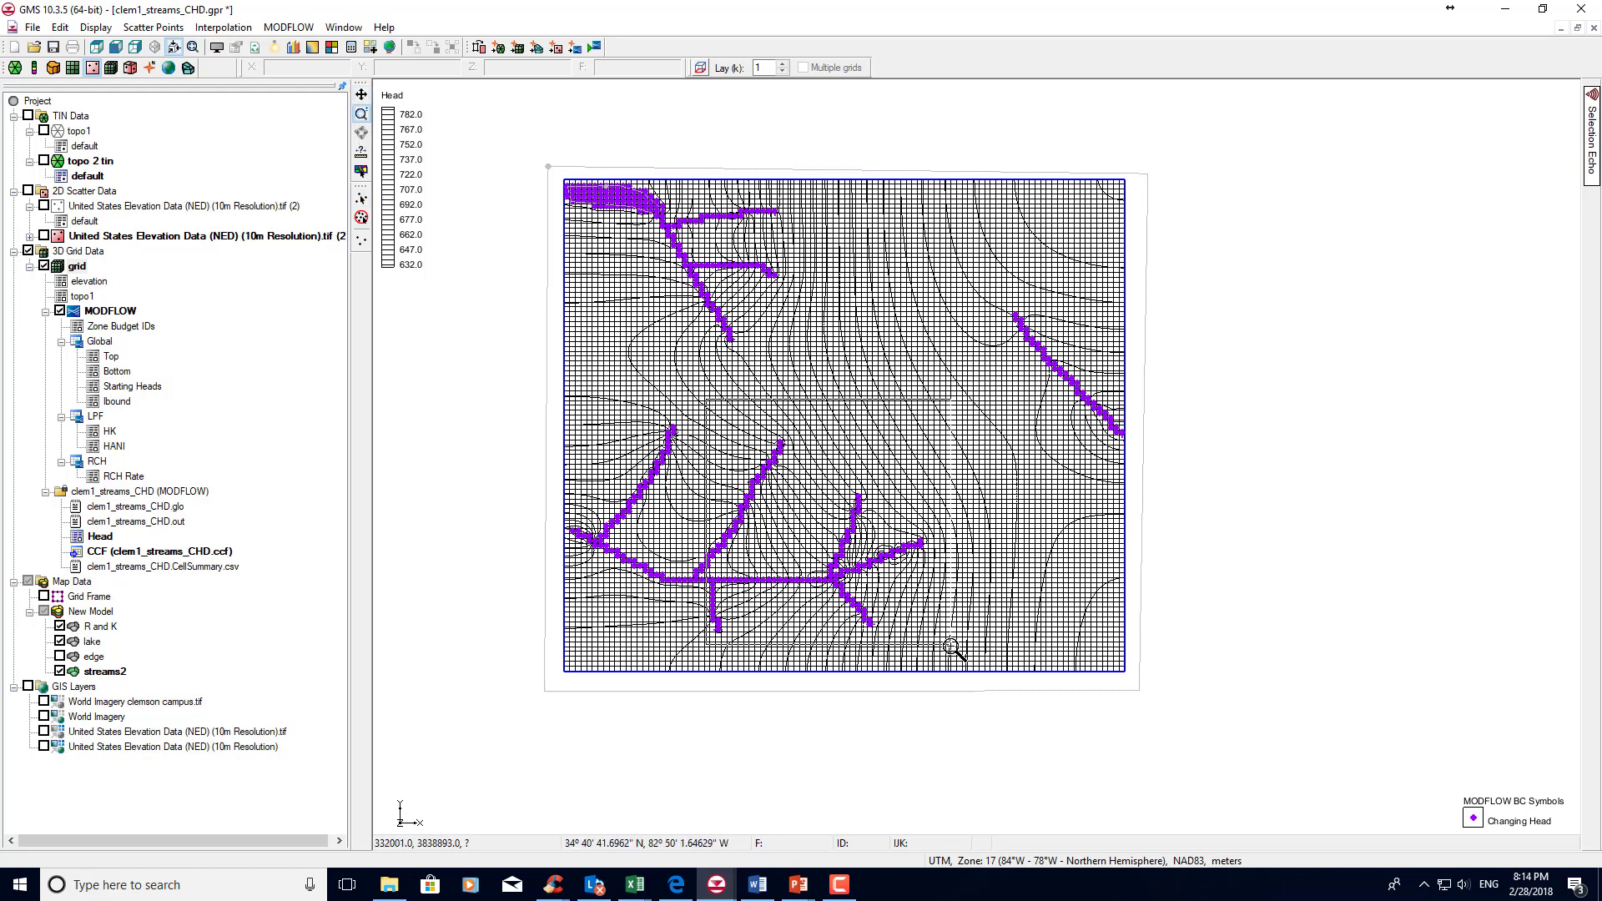
click(954, 673)
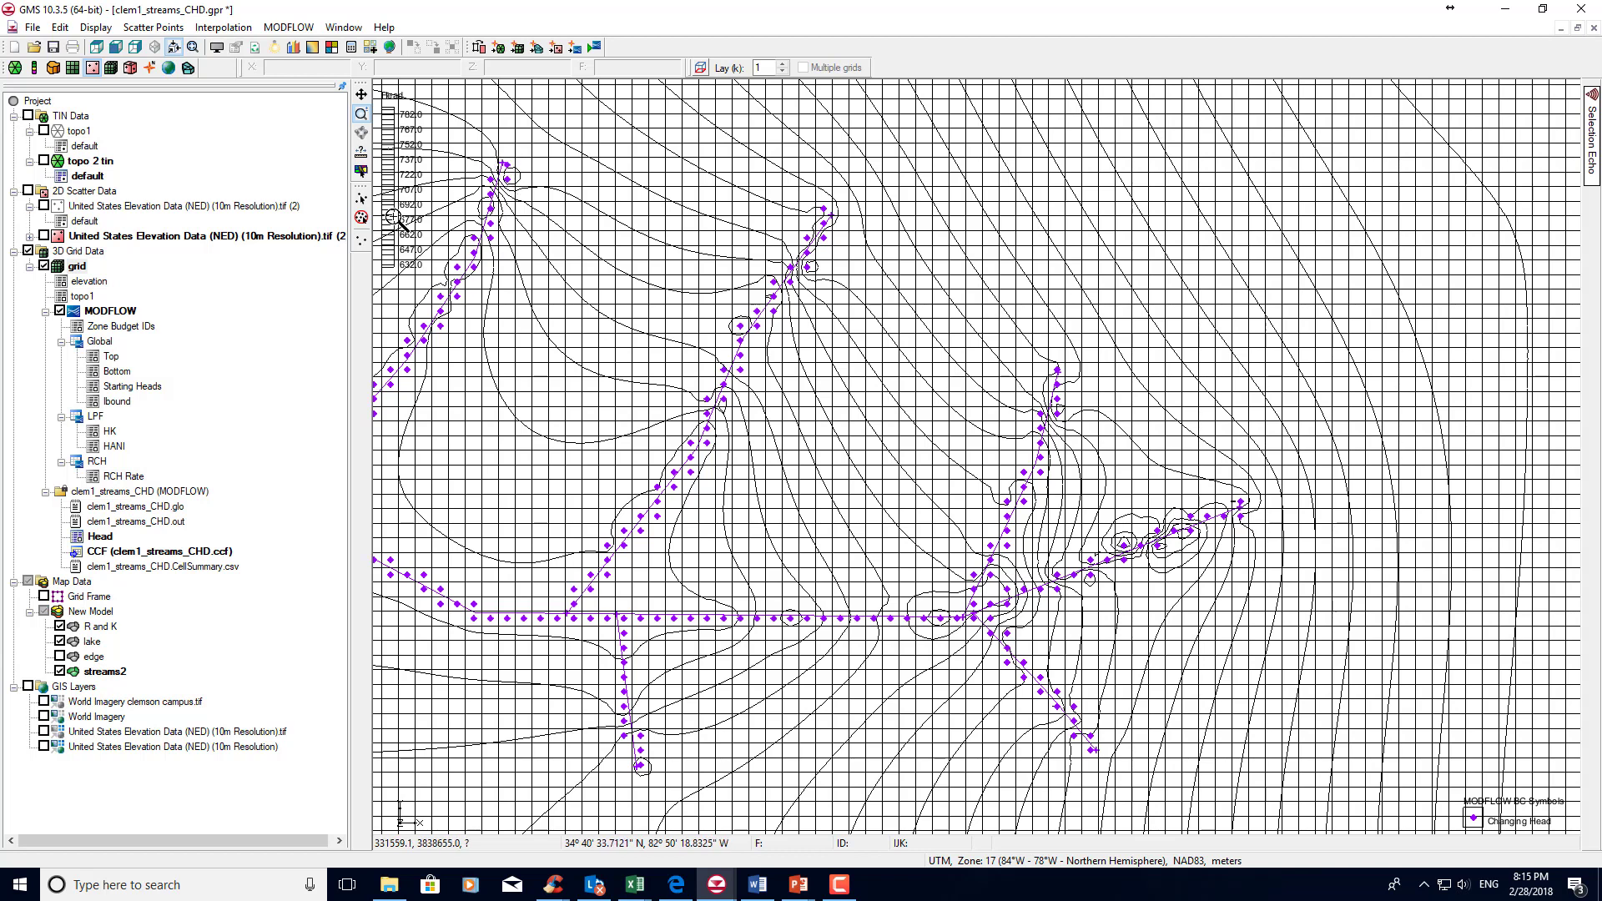
click(150, 67)
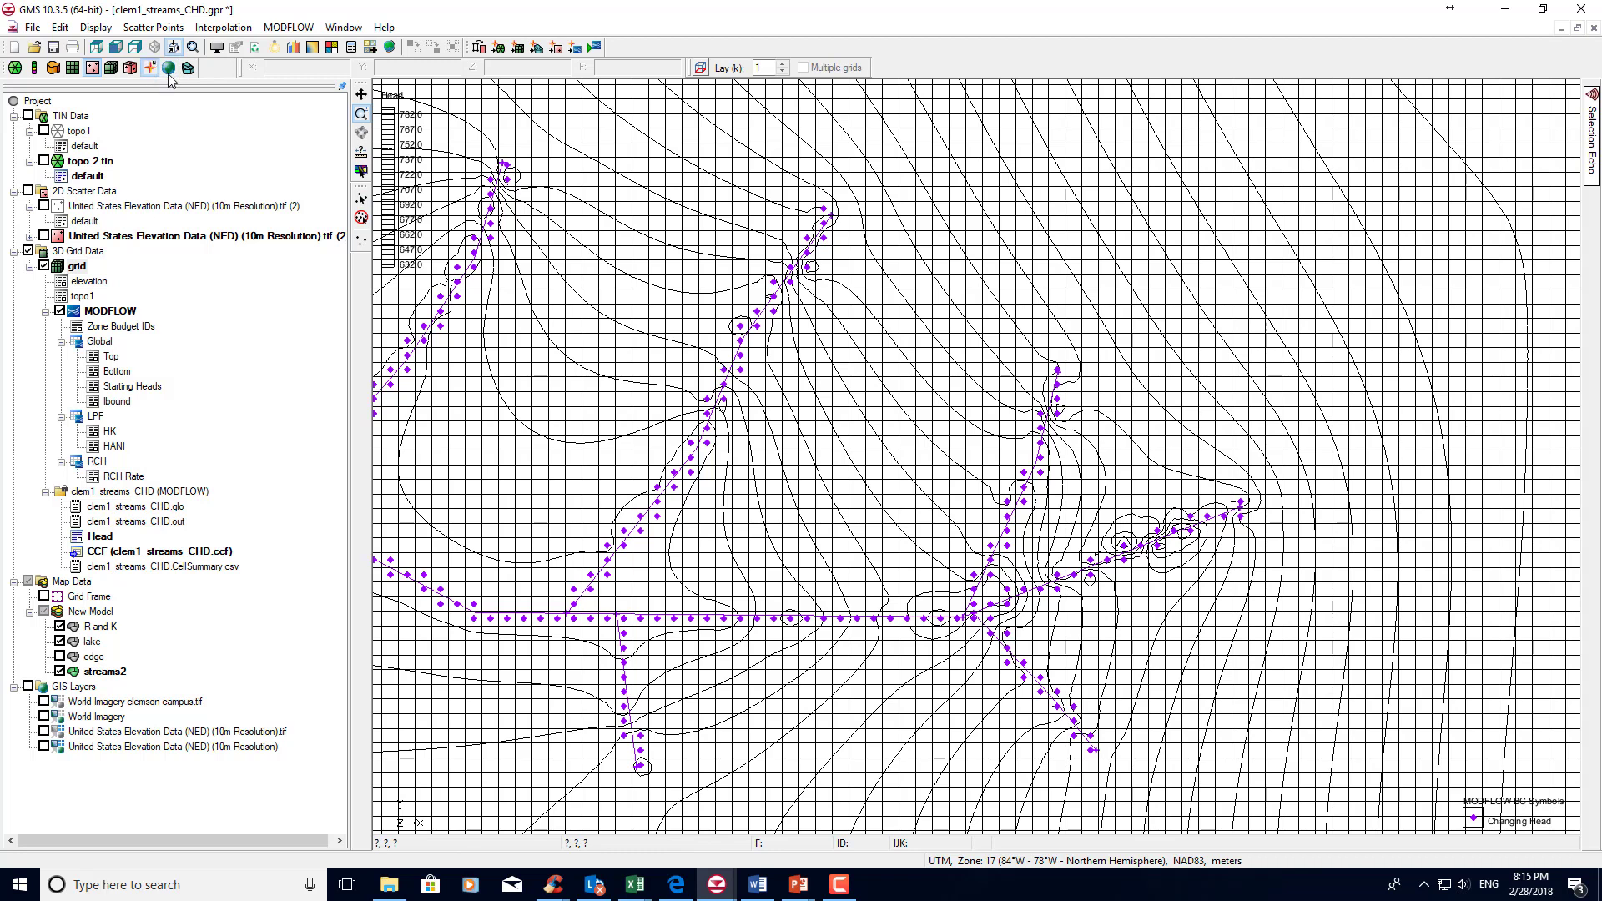
click(149, 69)
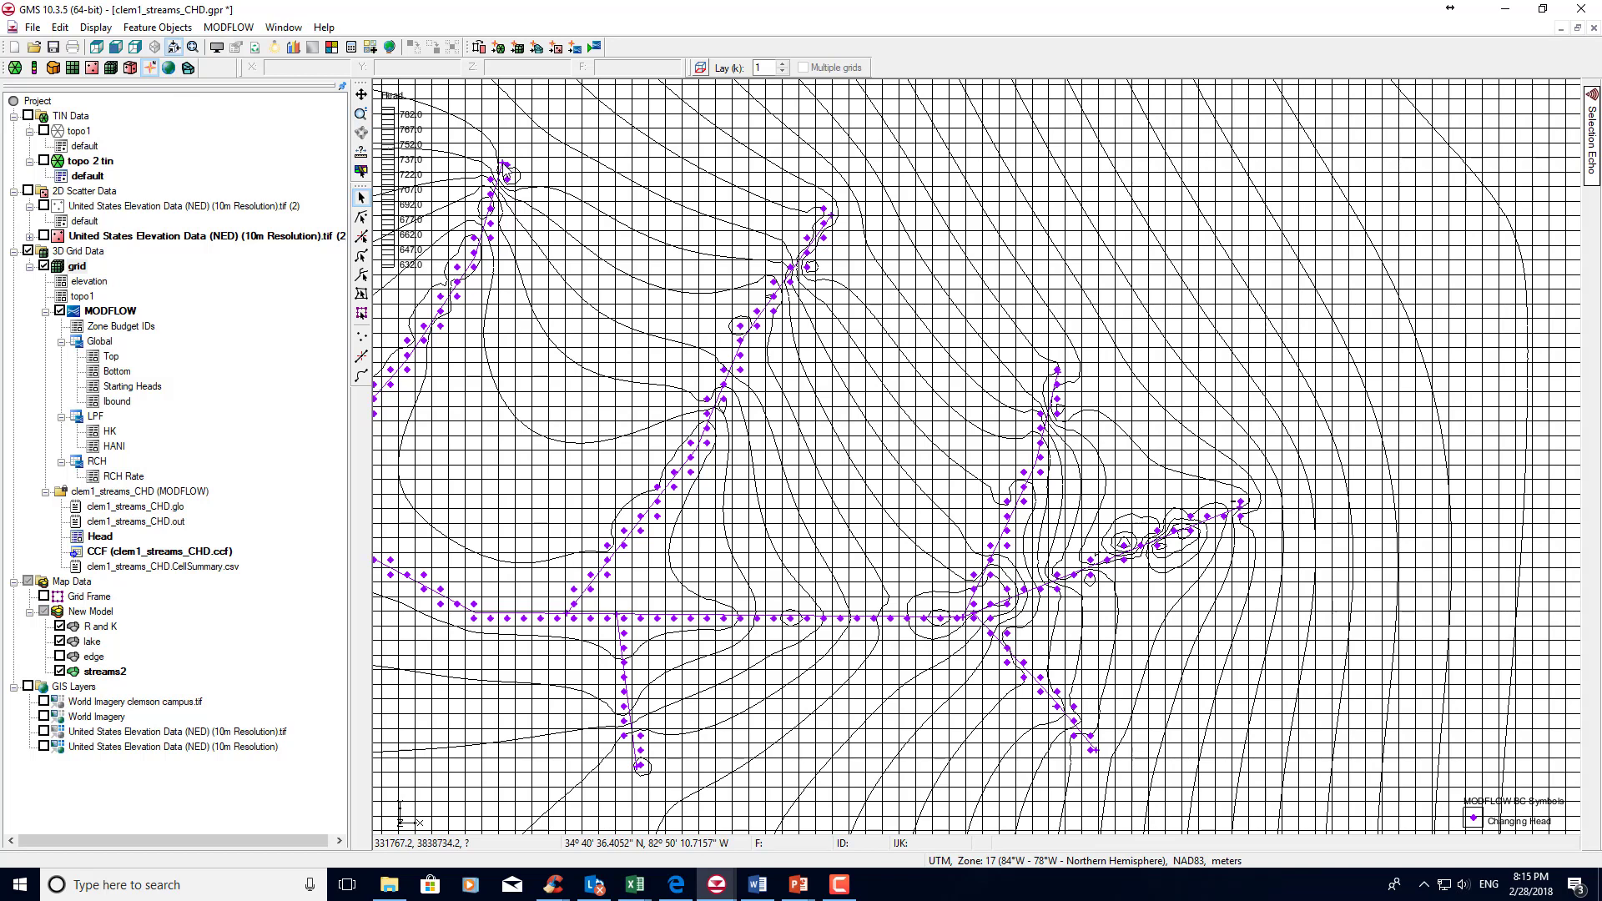
click(503, 164)
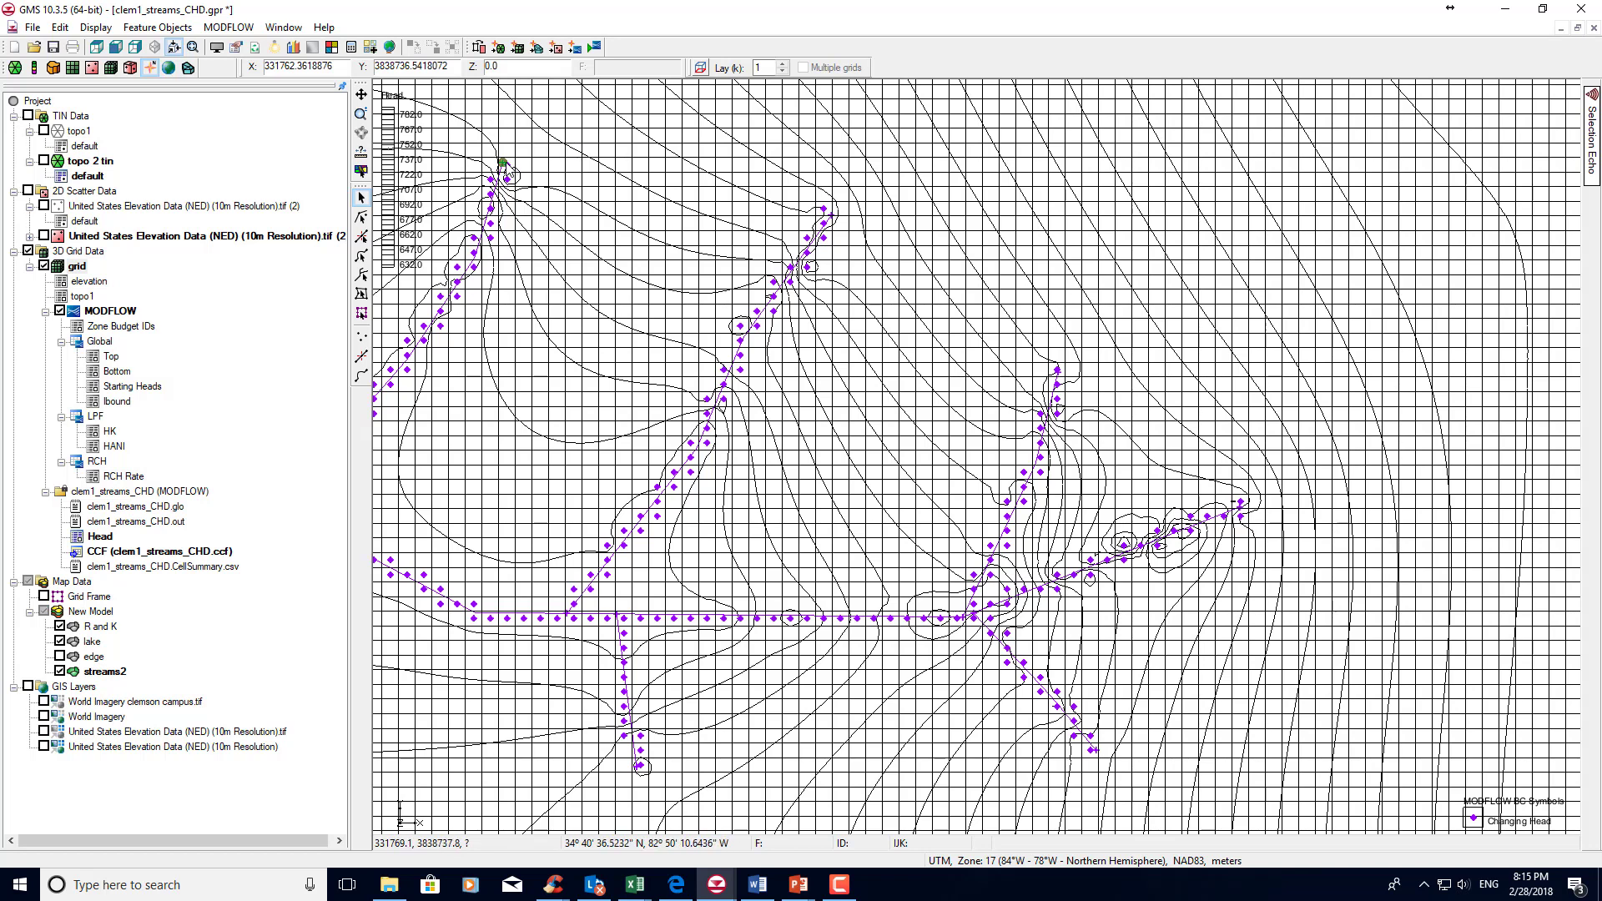
click(494, 199)
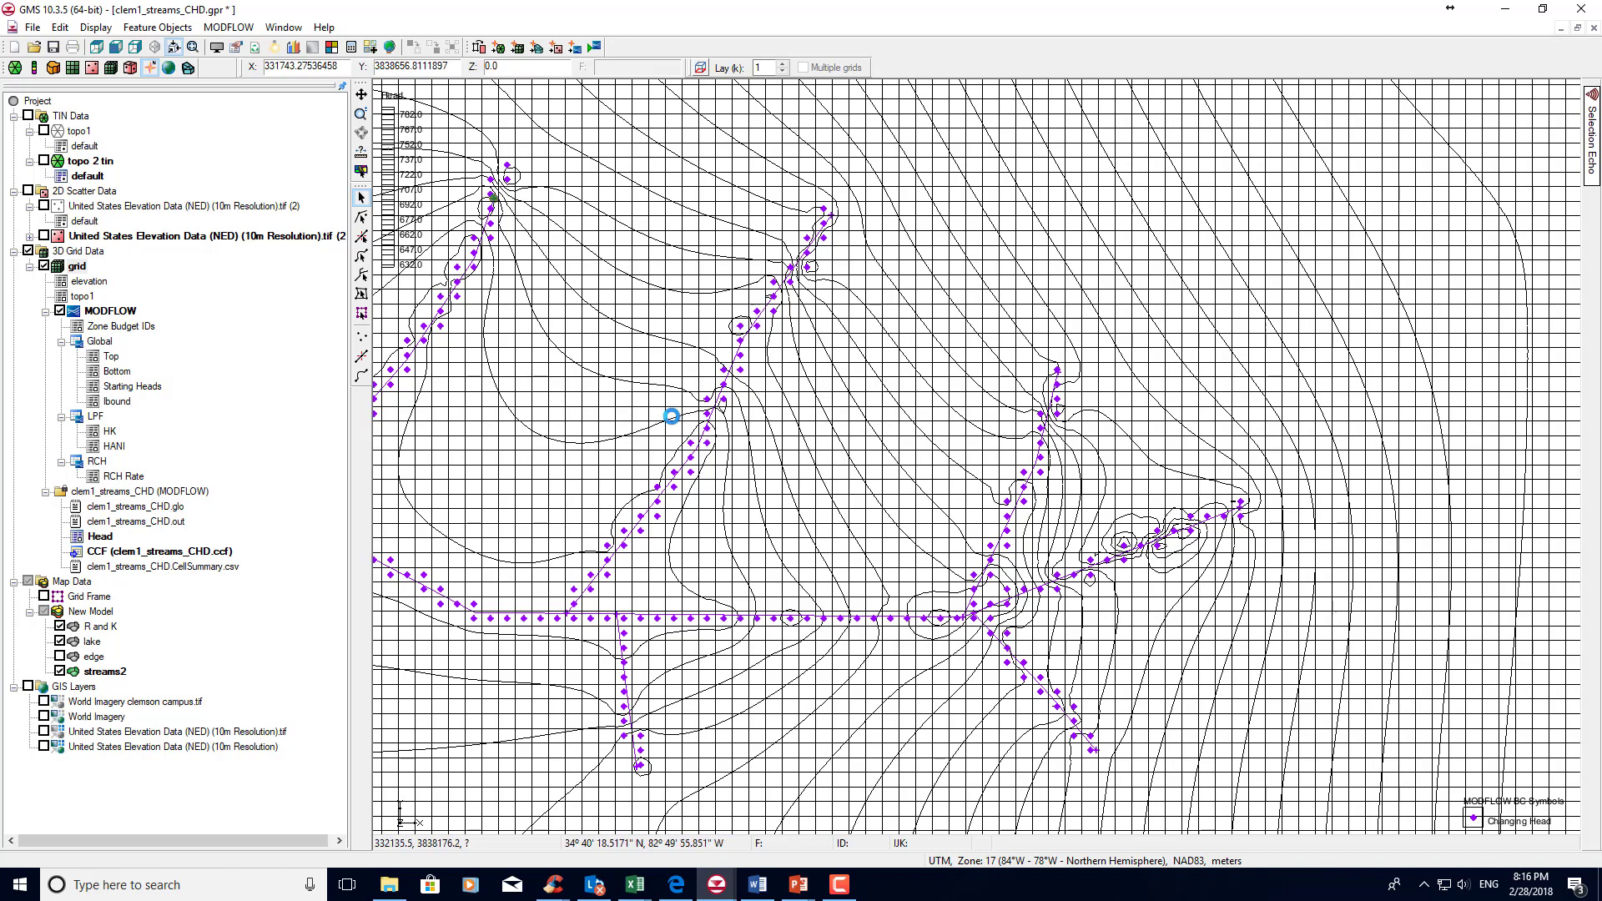
scroll(674, 423, down, 3)
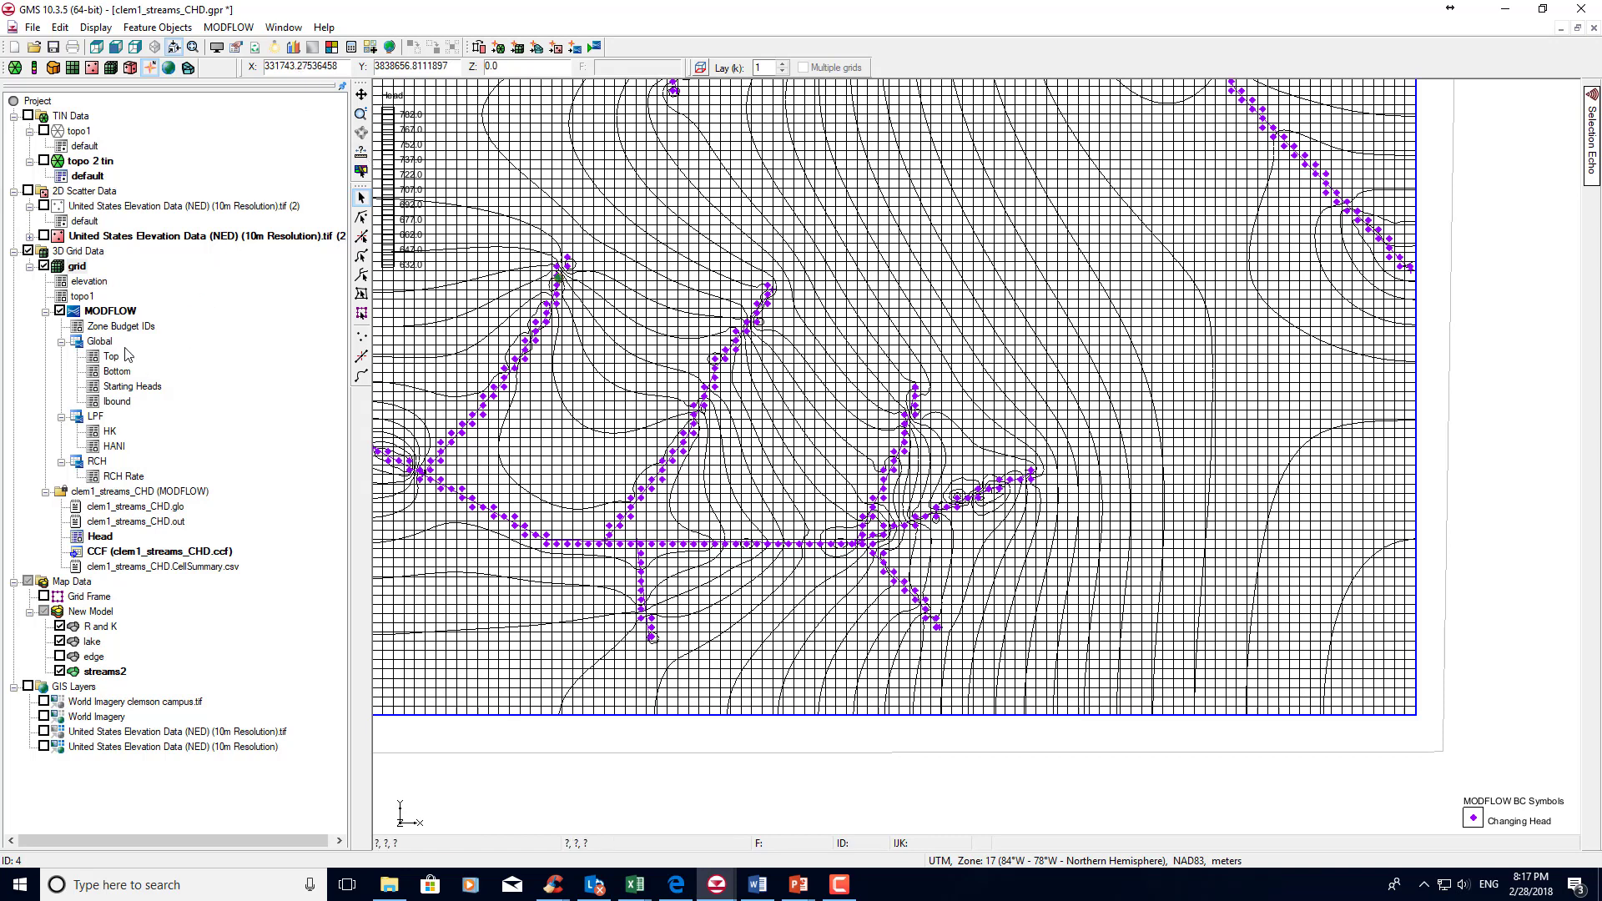
Review the Head dataset's contour method and interval, and inspect the head contours between the northern and southern streams.
click(100, 536)
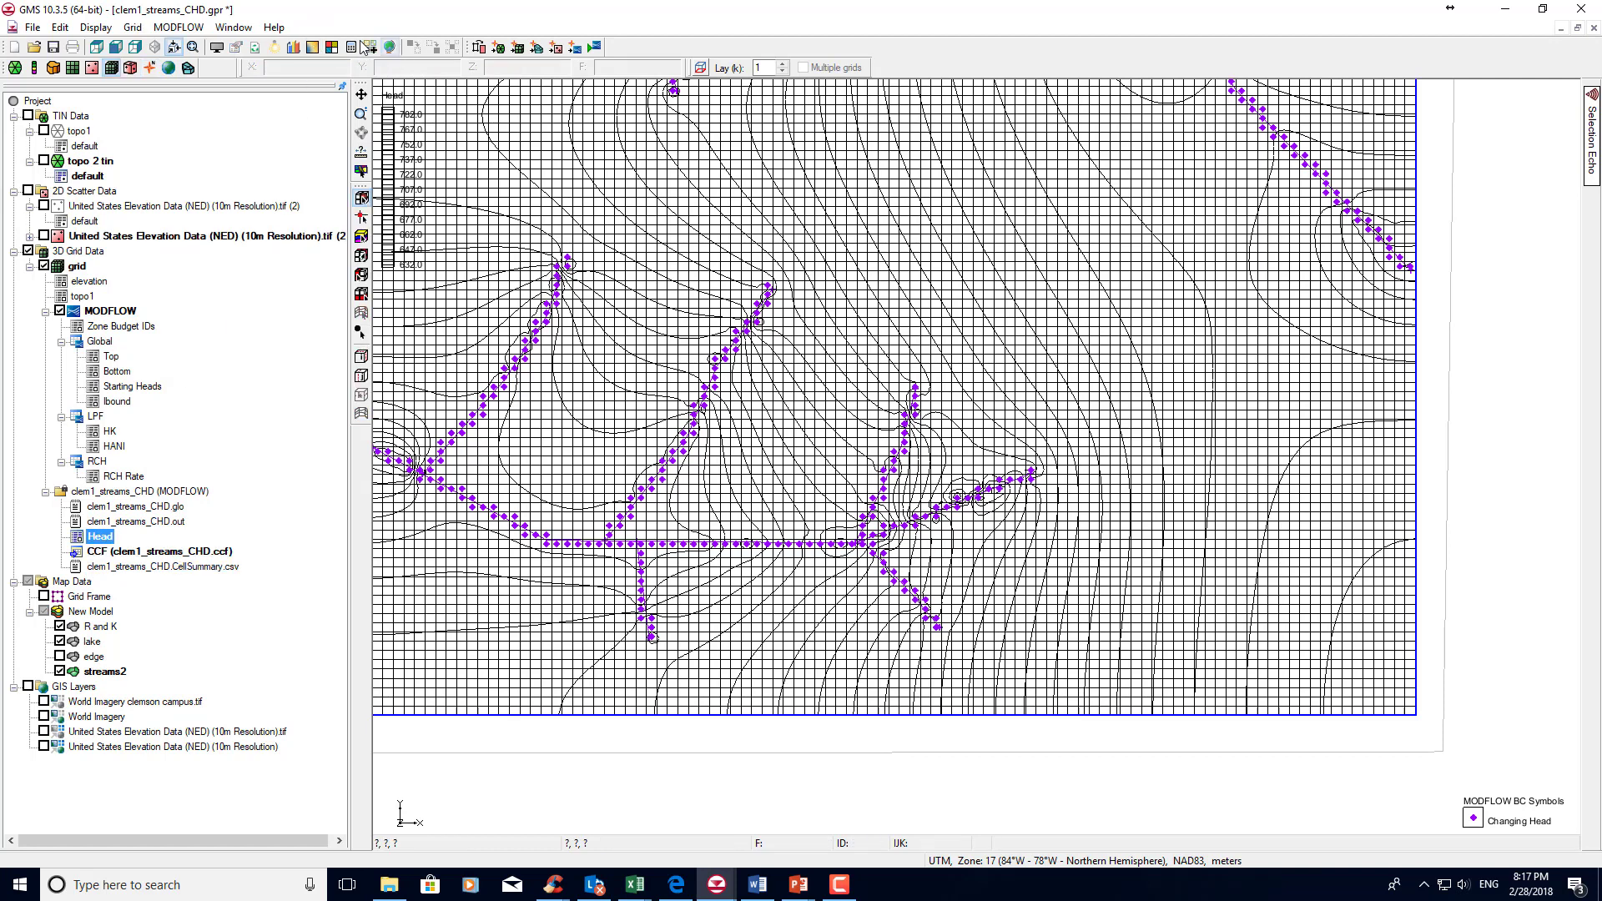
click(312, 48)
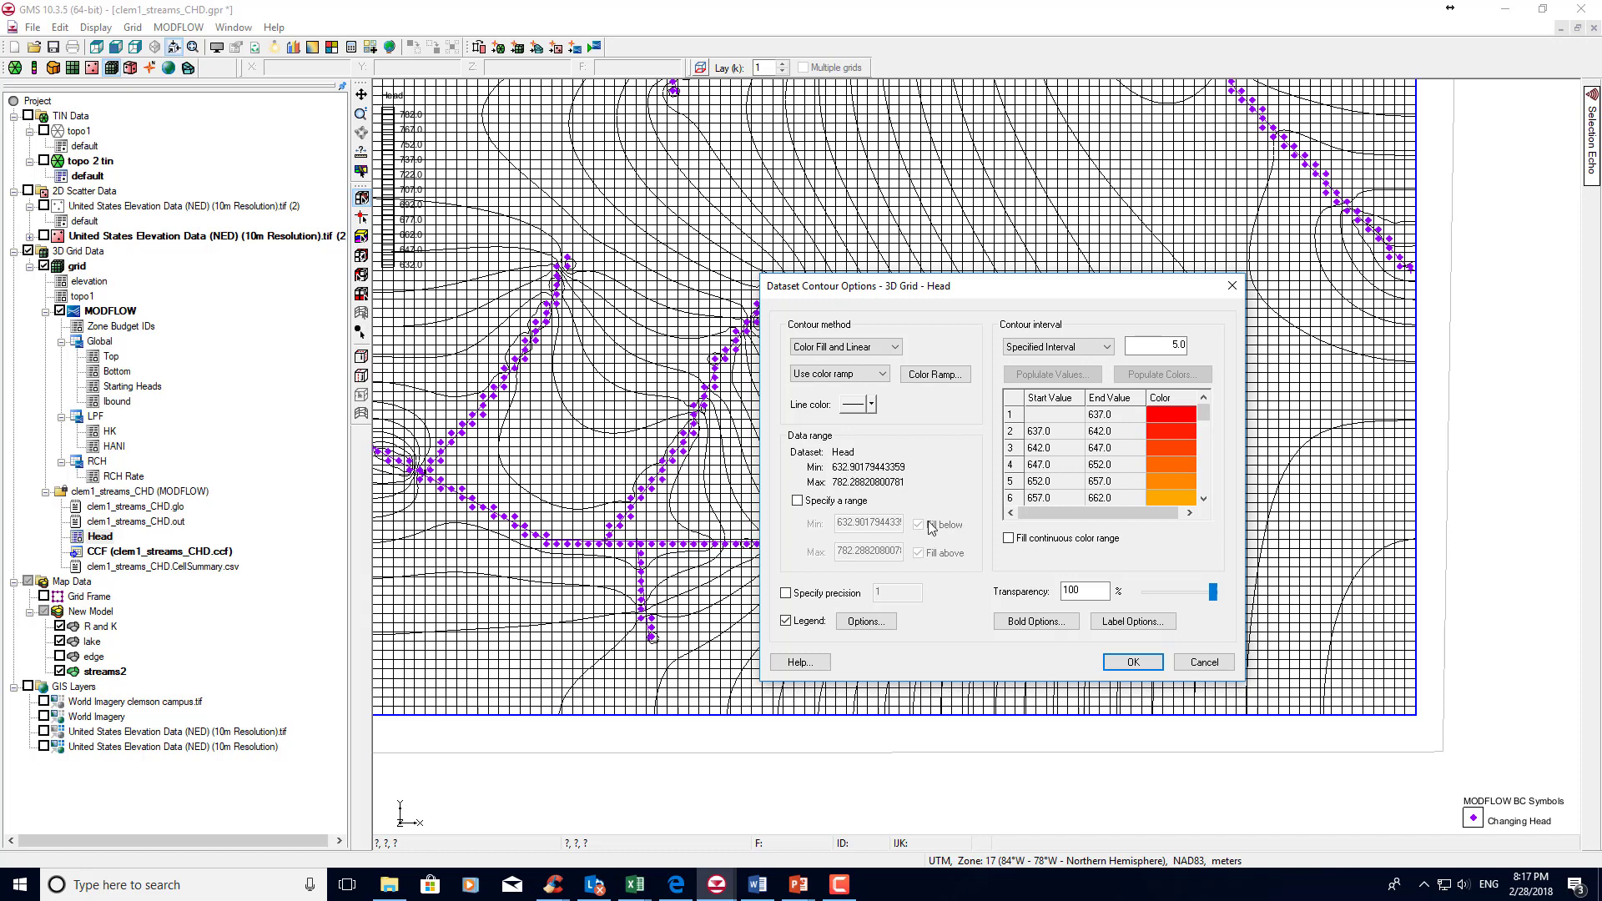
click(1138, 664)
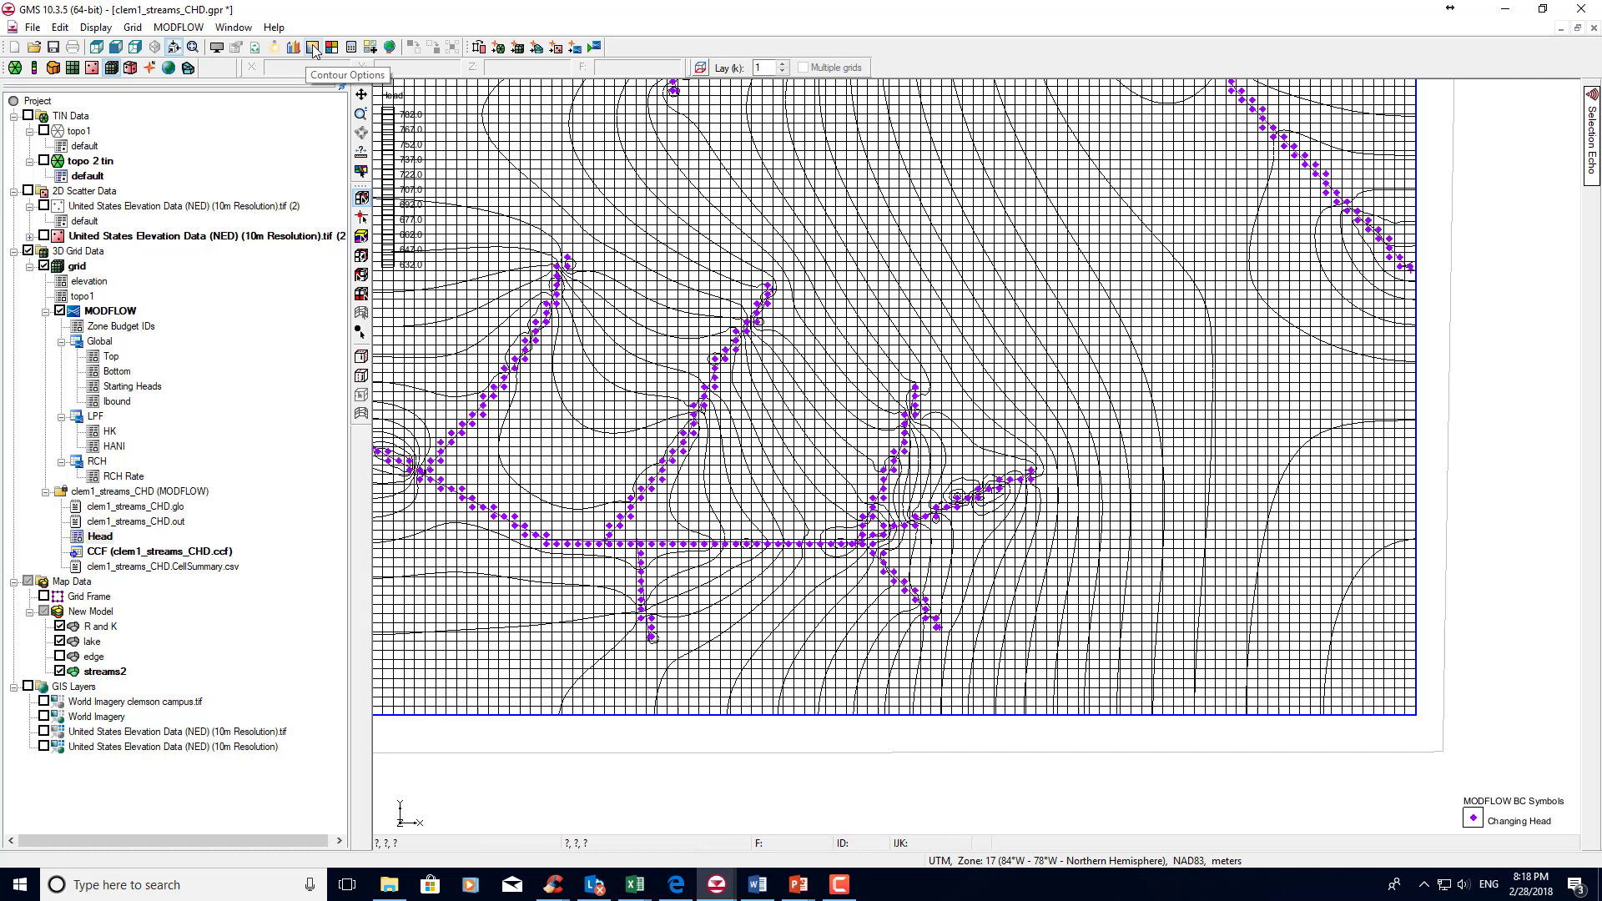
click(360, 95)
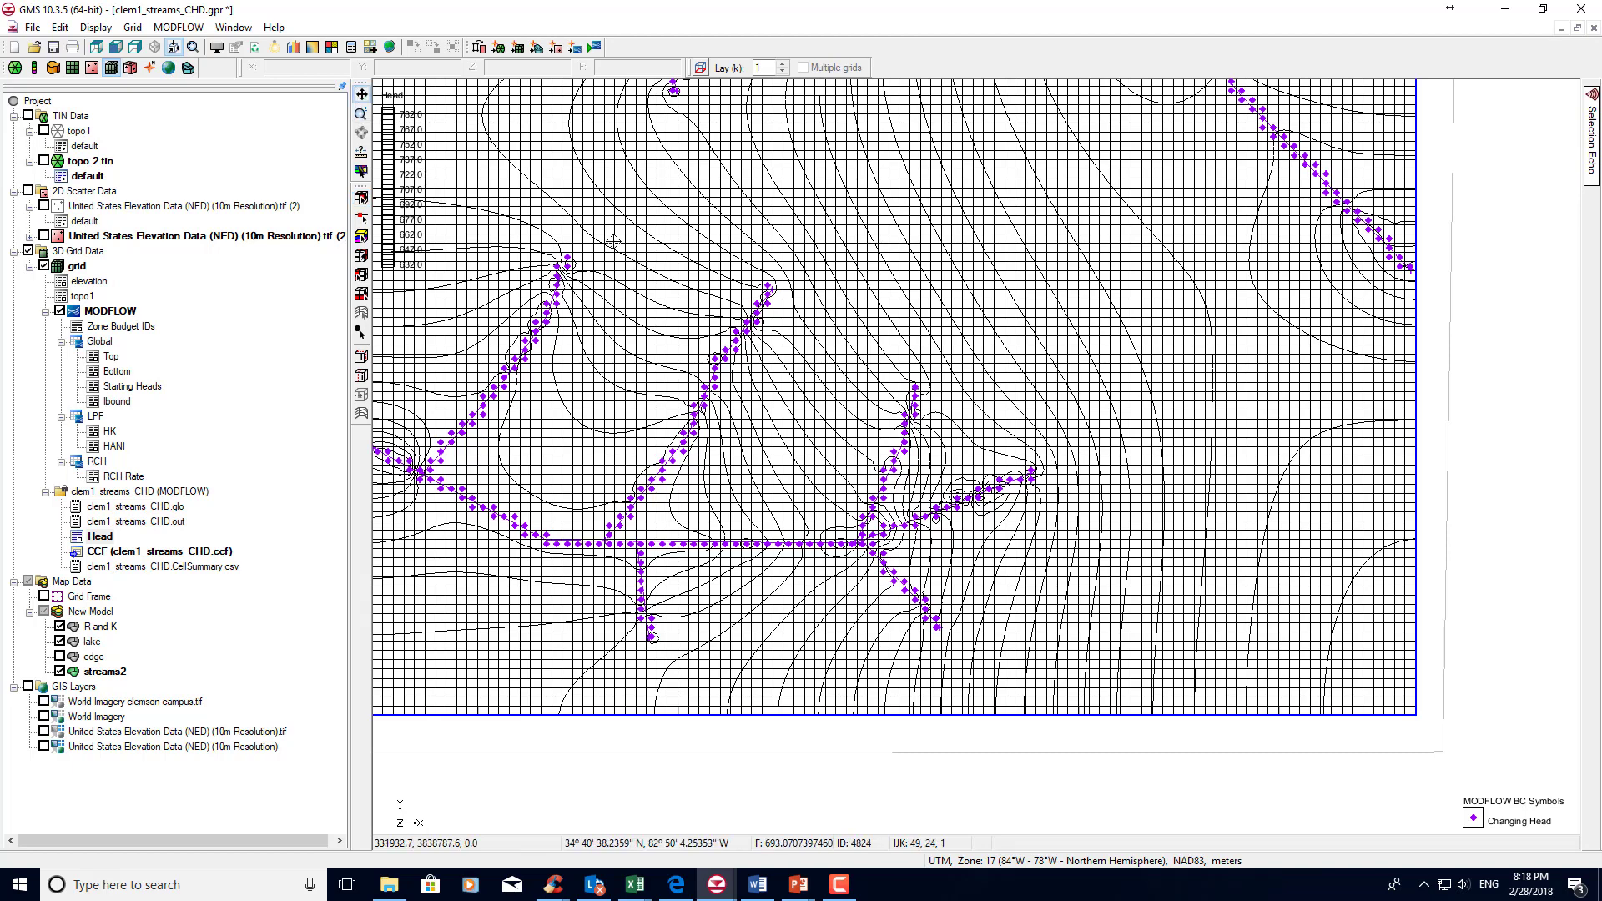
drag(620, 257, 638, 421)
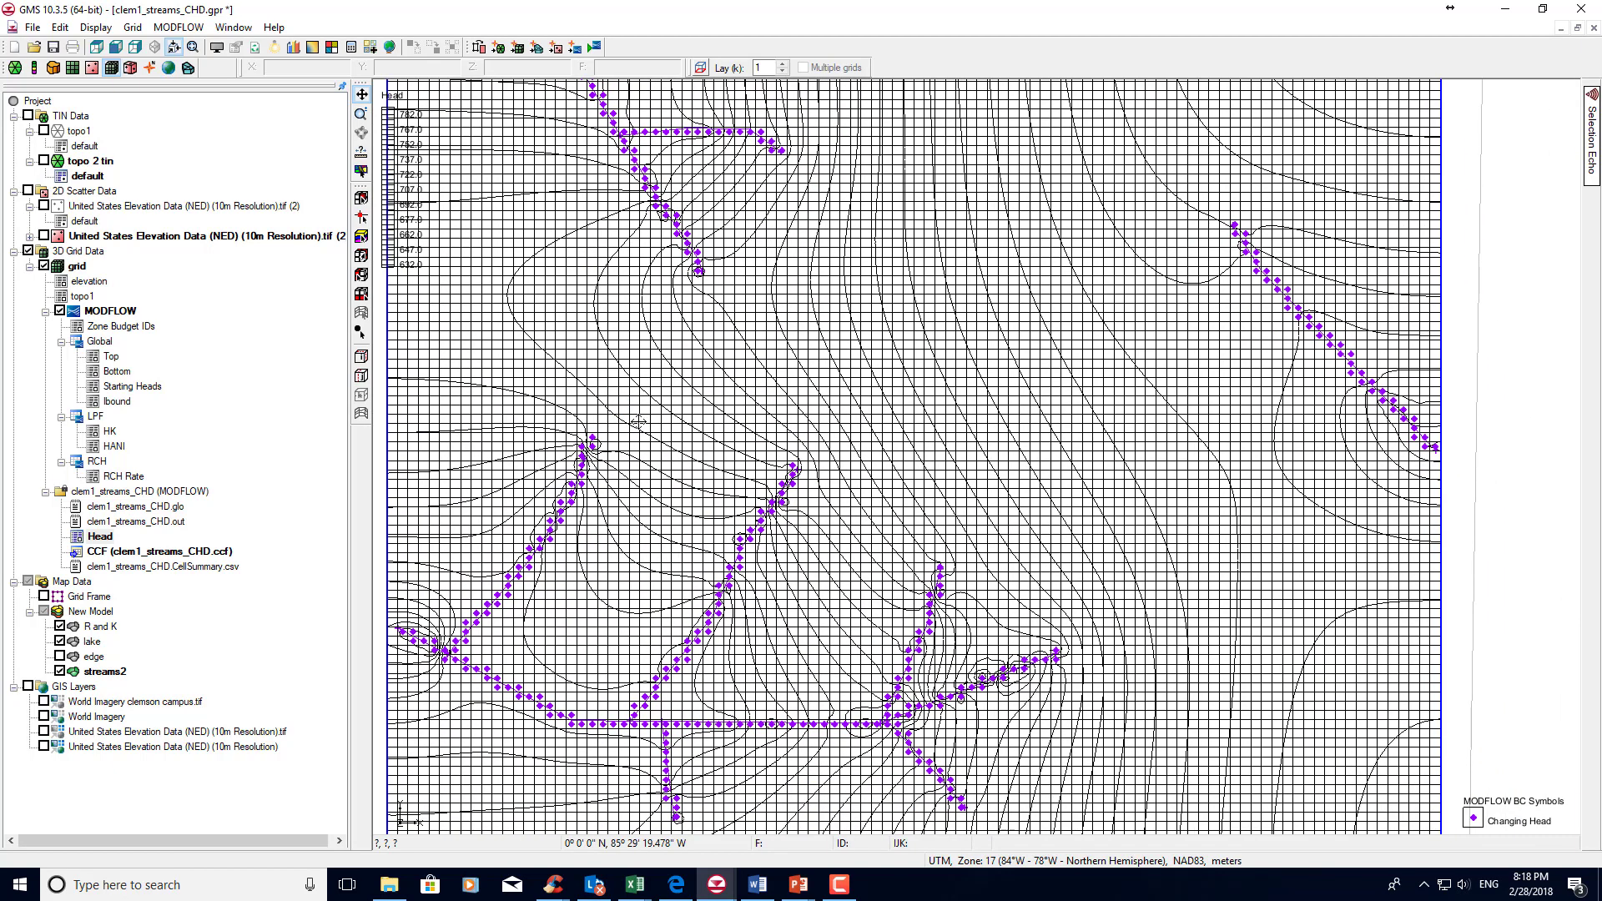